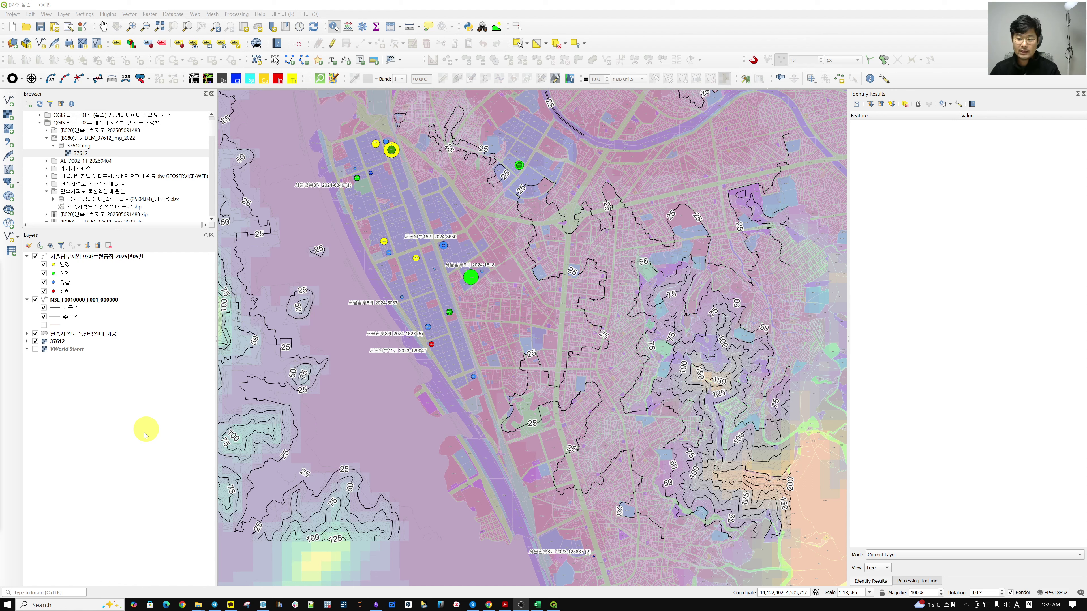
Step: Start a new print layout from the Empty Layout template in the Layout Manager
click(13, 15)
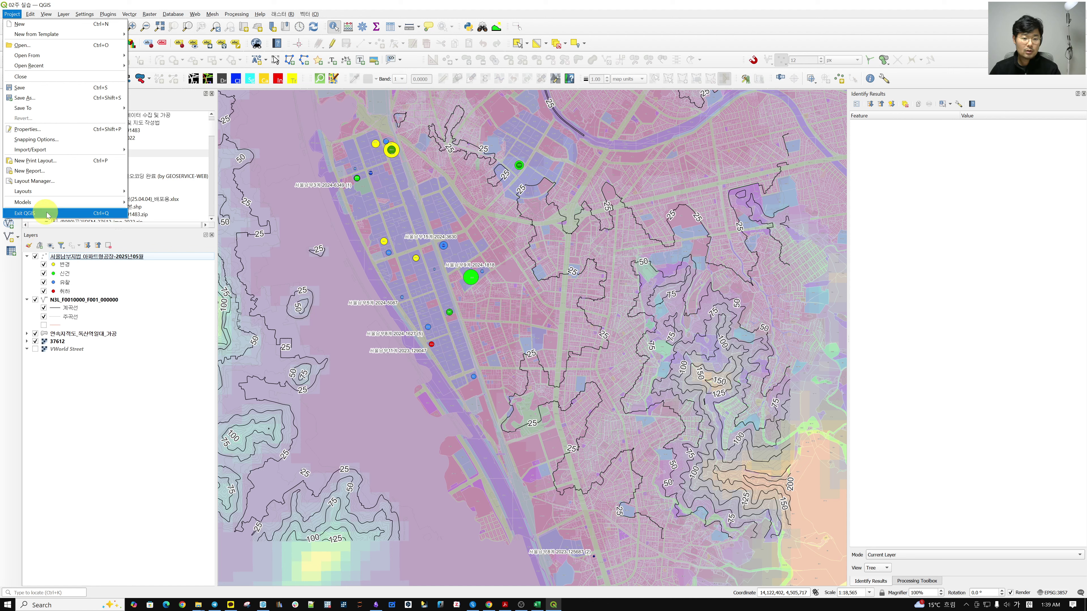
click(82, 182)
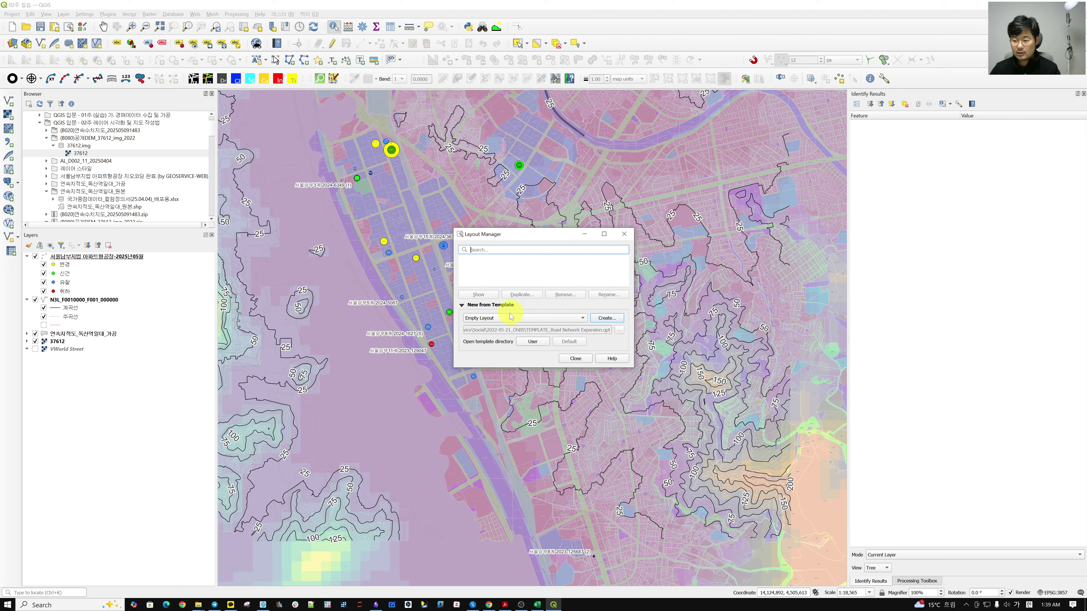
click(502, 319)
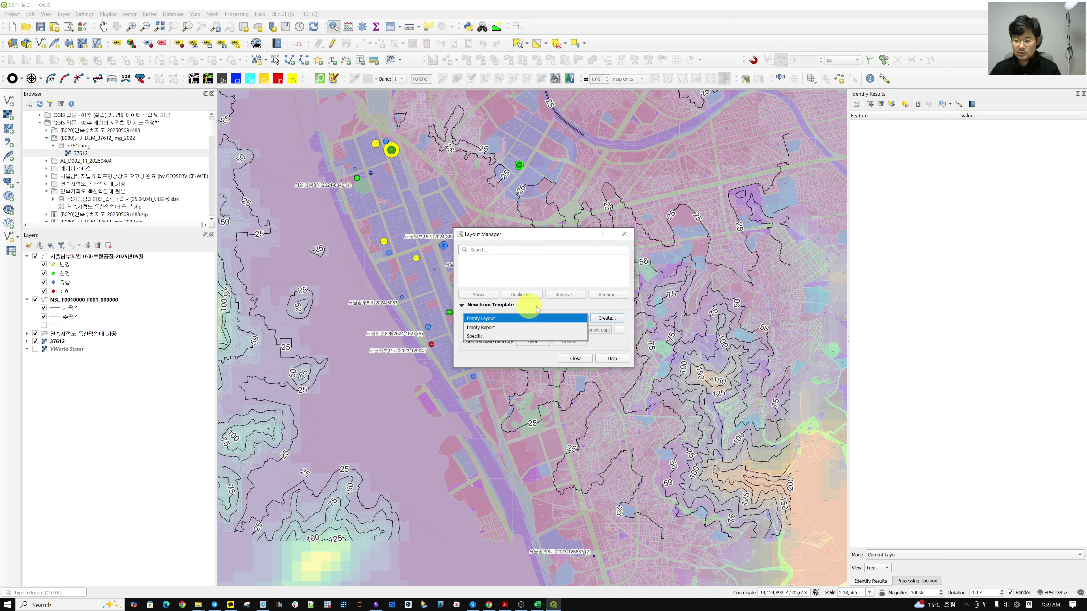
click(535, 319)
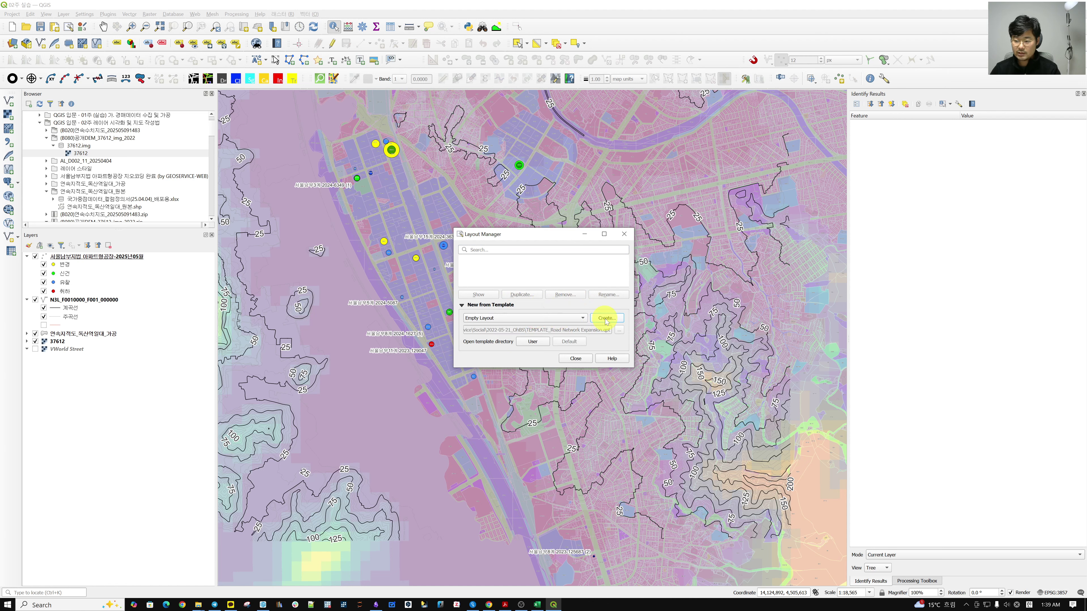
click(606, 320)
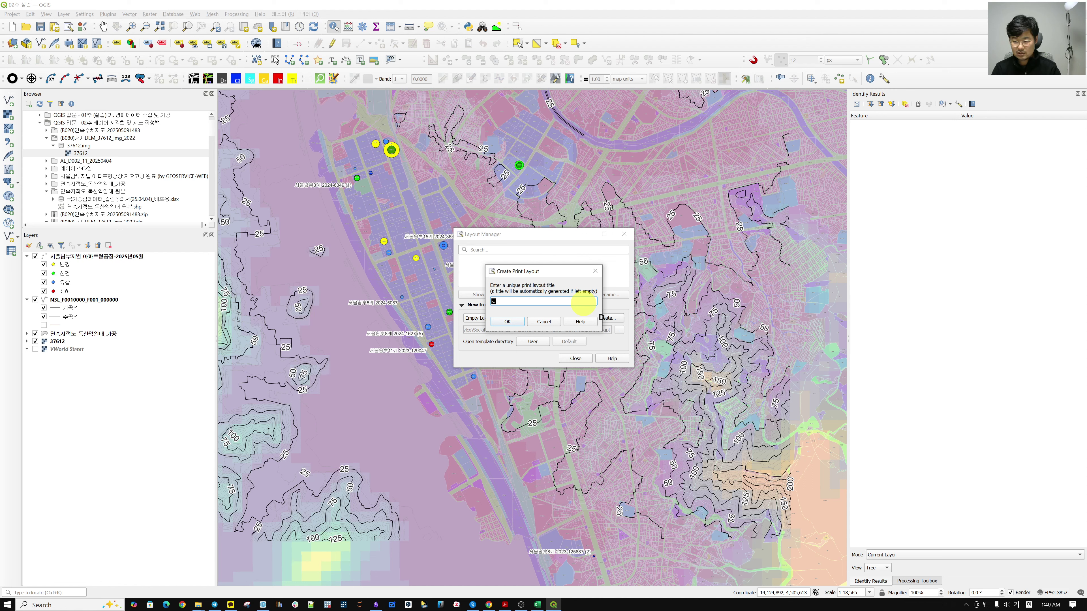
Step: Title the print layout "독산역 일대 매물현황지도 (아파트형공장)" and create it
key(BackSpace)
text(경매 )
text(매)
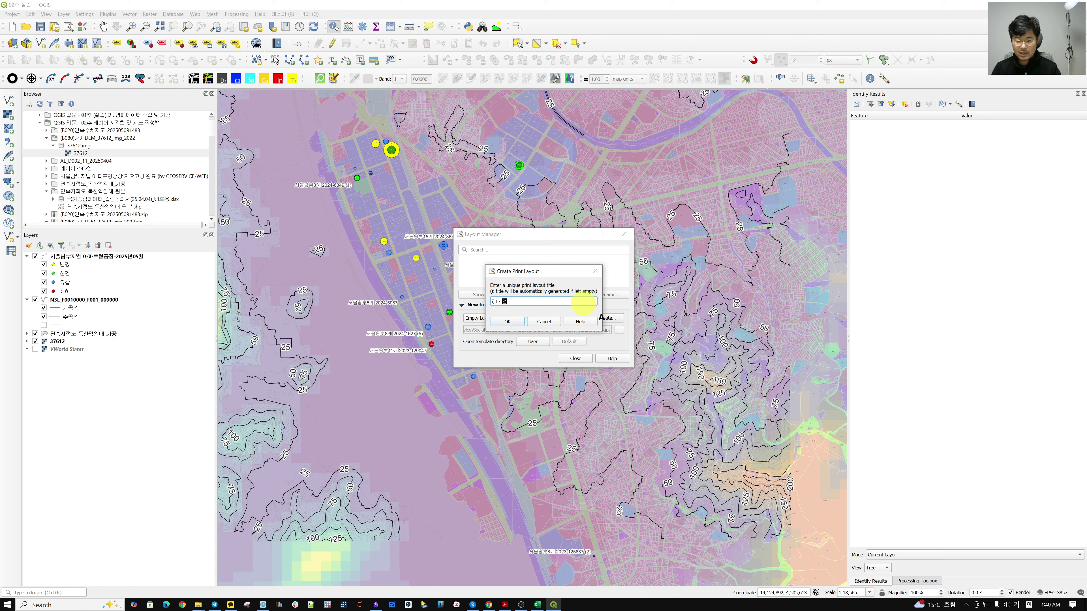
text(물현황)
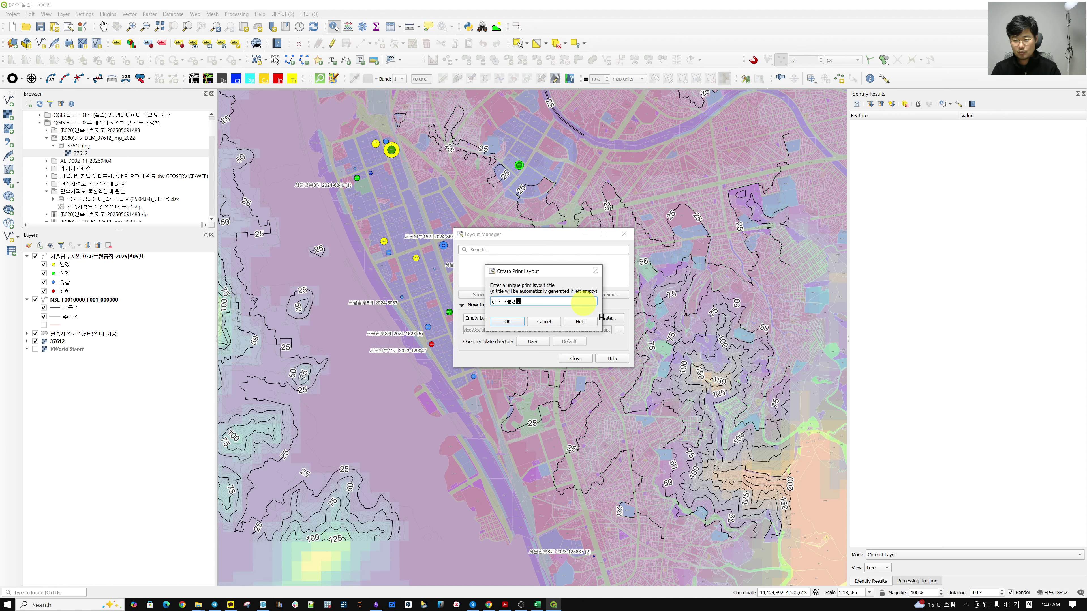
text(지도)
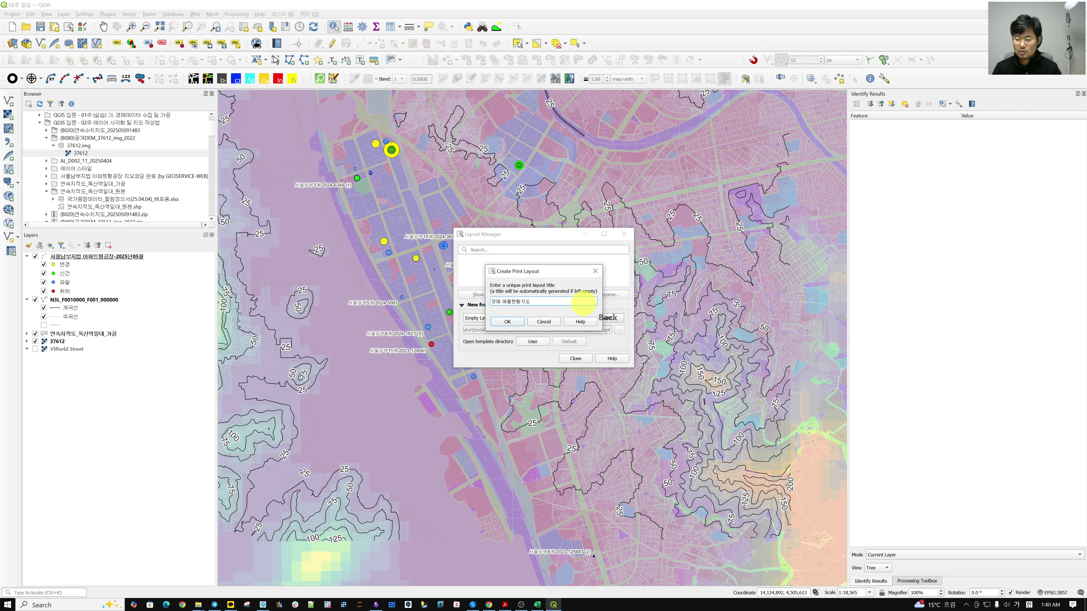
key(Left)
key(Left)
key(Left)
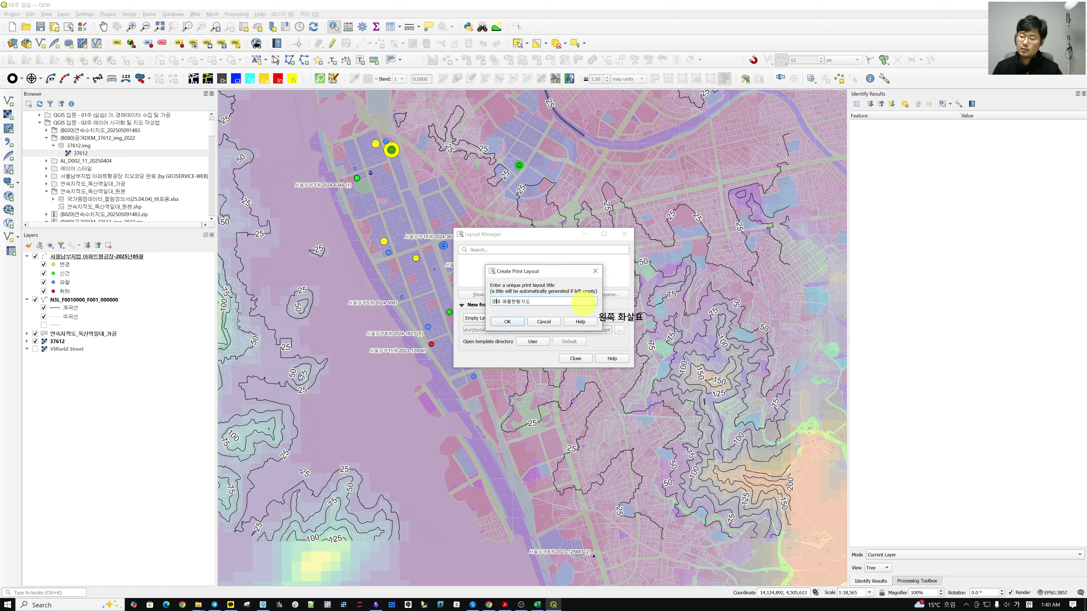
key(End)
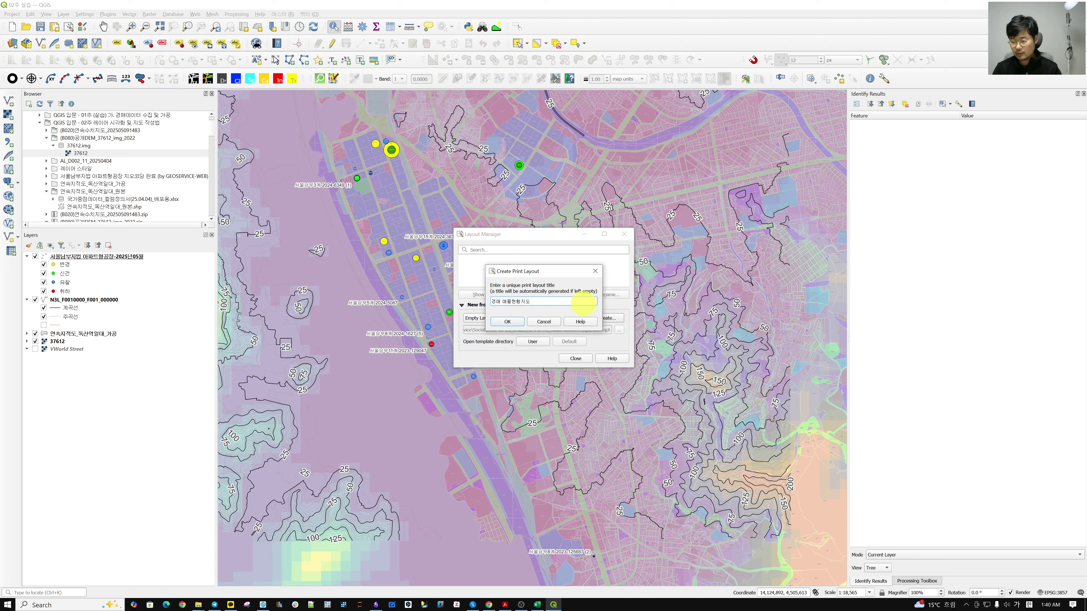
text(독산역 일)
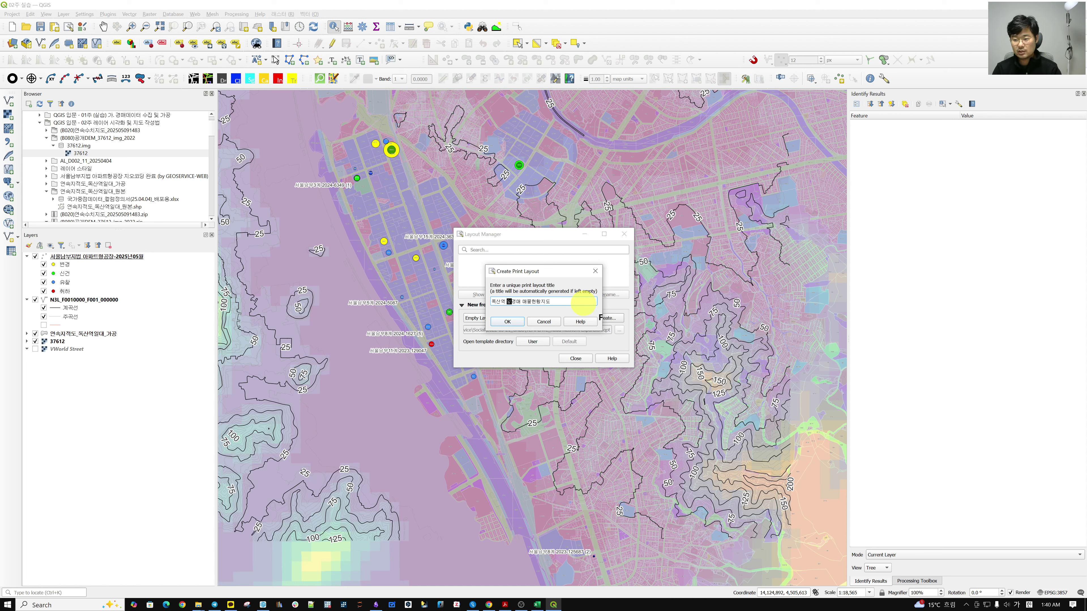
text(대)
key(shift+Right)
key(shift+Right)
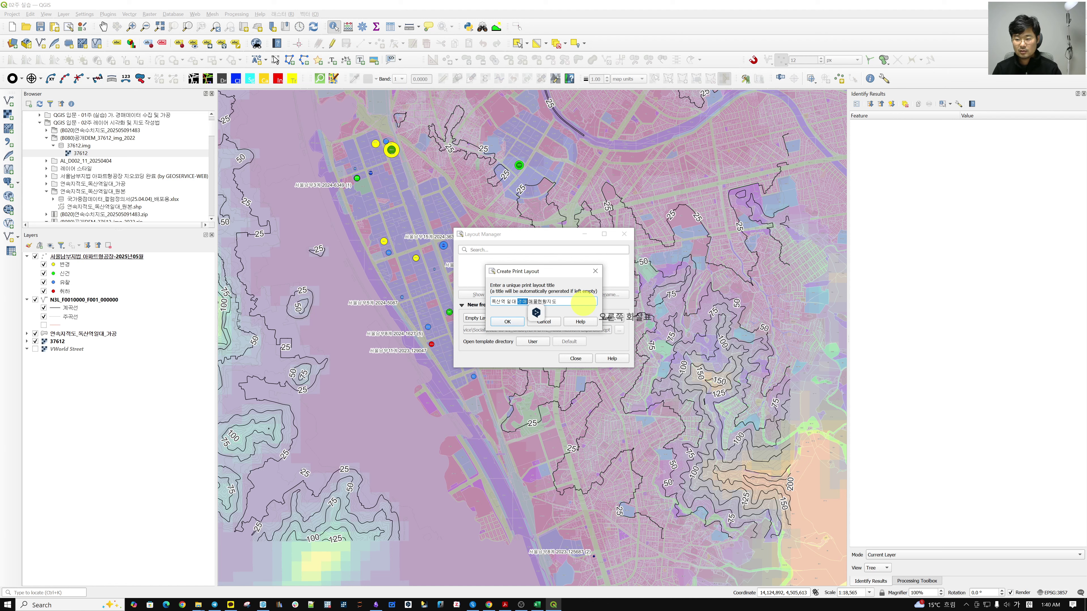
key(Right)
key(Right)
key(Left)
key(BackSpace)
key(BackSpace)
key(BackSpace)
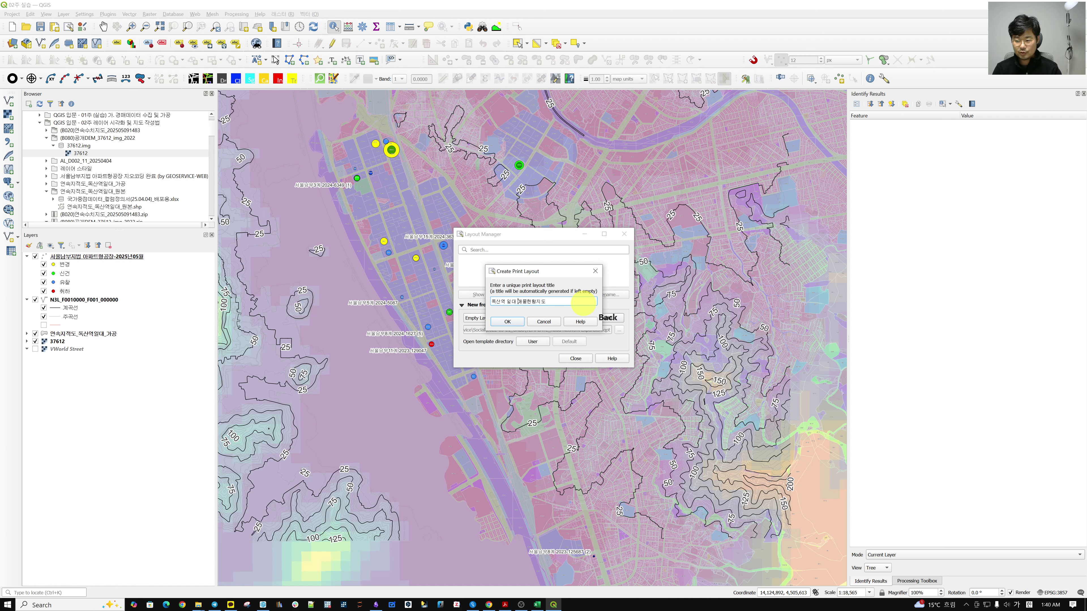
text(()
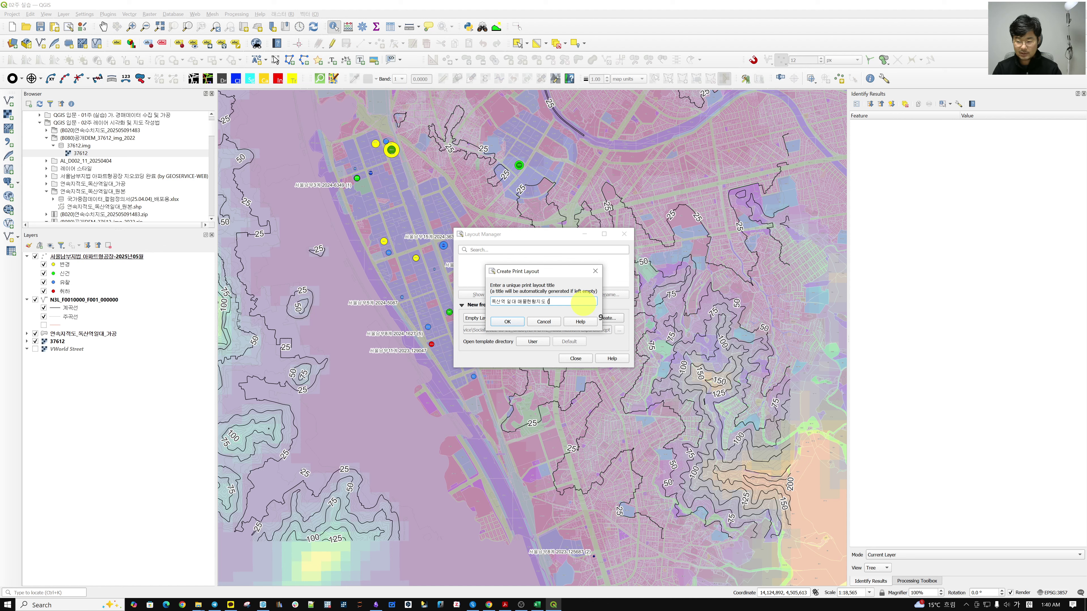
text(아파트형공)
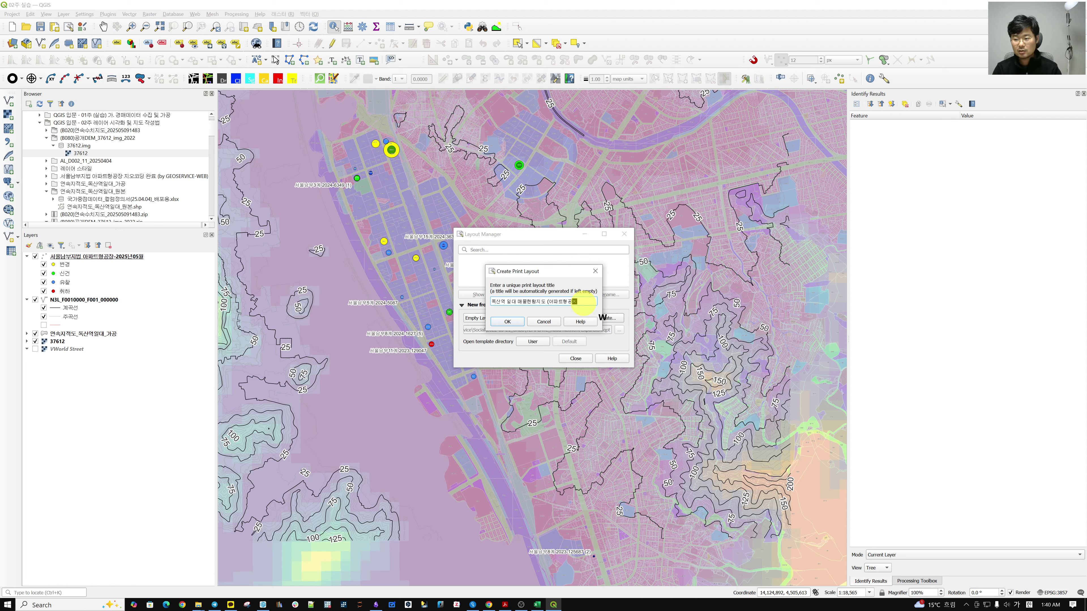
text(장))
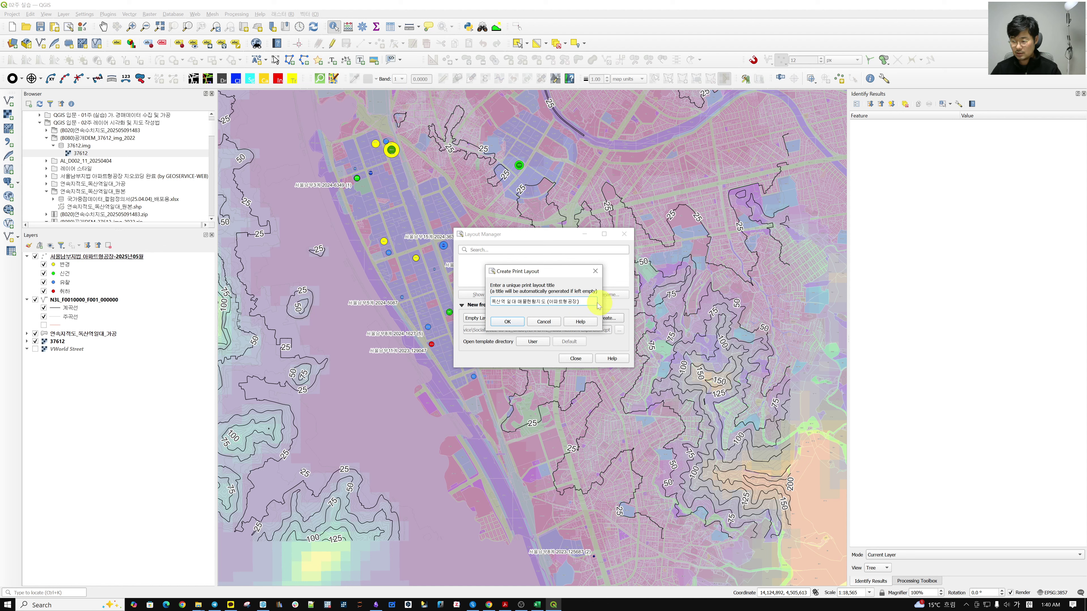
drag(585, 301, 488, 301)
click(508, 321)
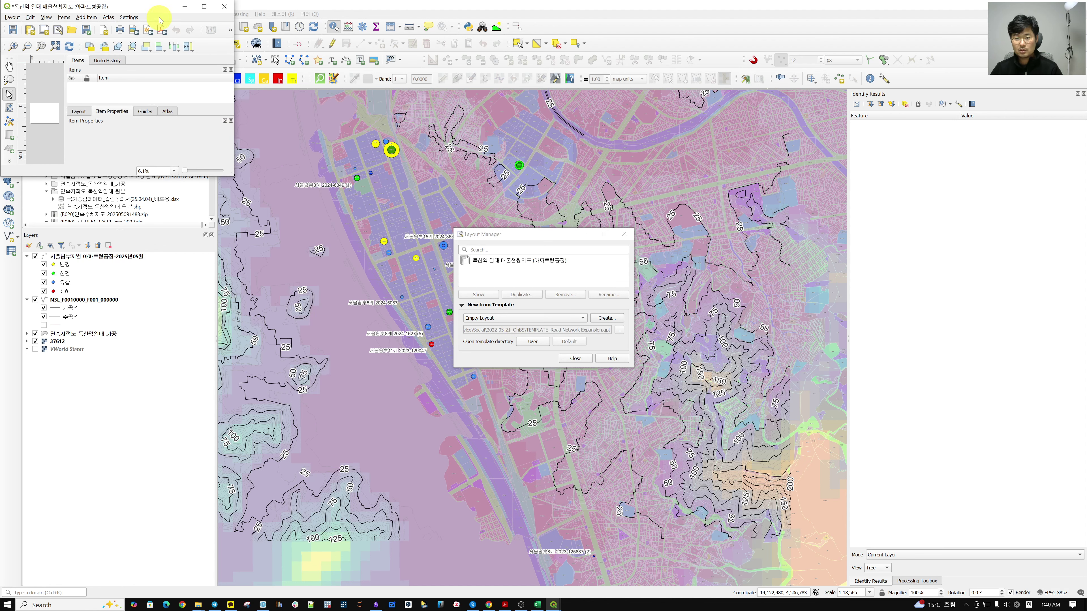
Step: Move the new layout window over the map canvas and enlarge it to cover most of the canvas
drag(142, 7, 361, 118)
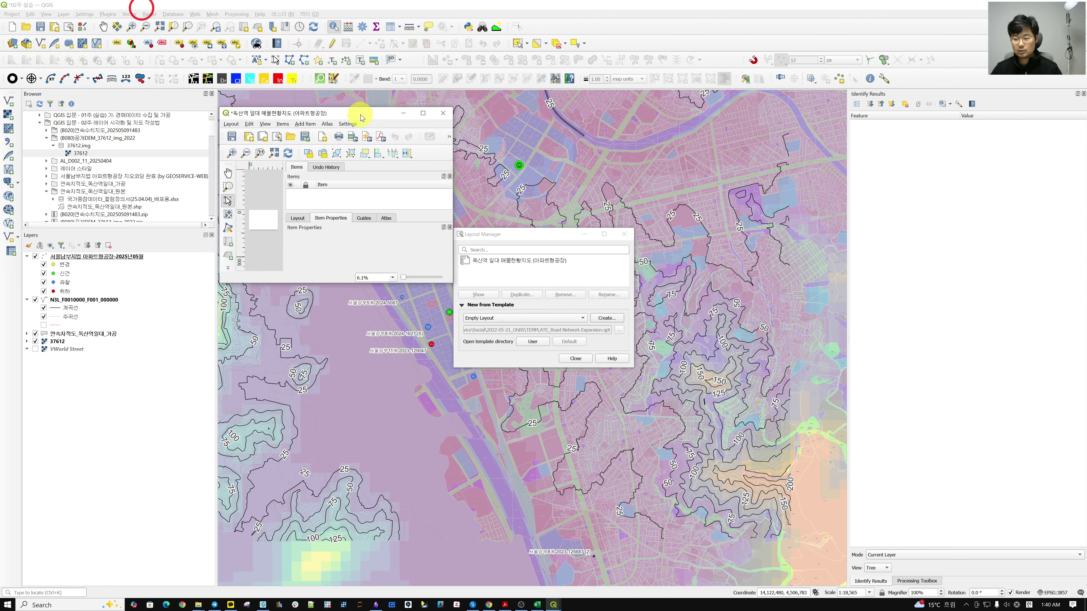
click(450, 282)
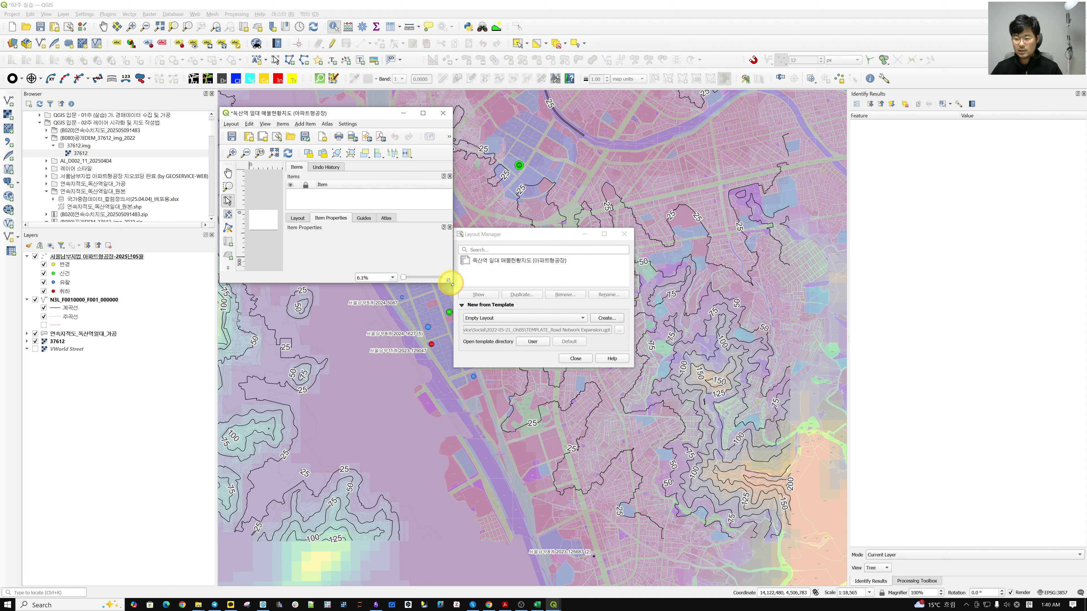
drag(450, 283, 830, 553)
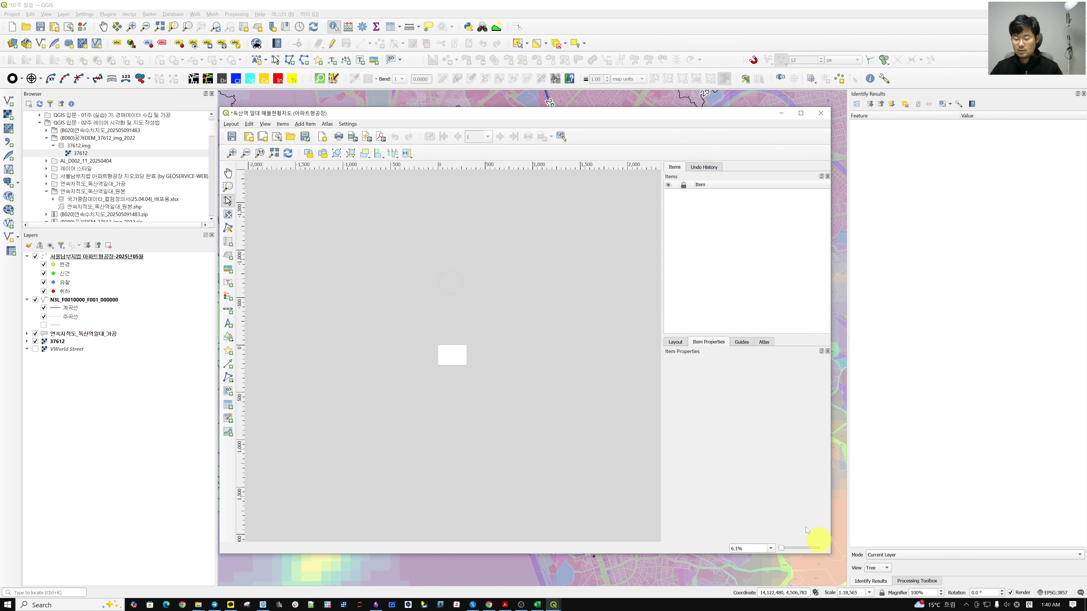
Step: Set the orientation of the A4 layout page to Portrait
scroll(447, 361, up, 4)
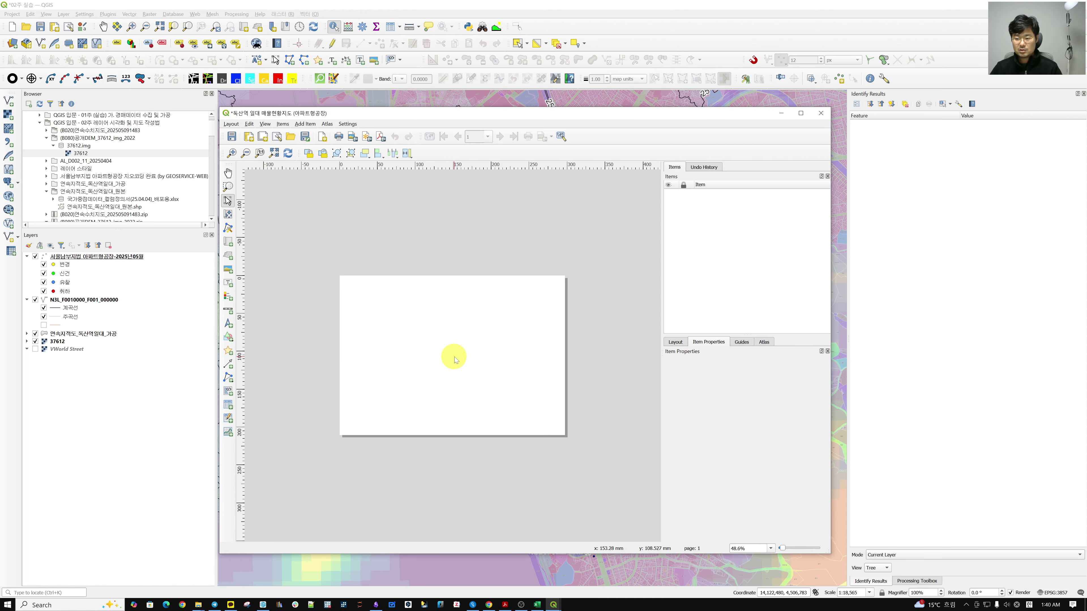
scroll(455, 367, down, 1)
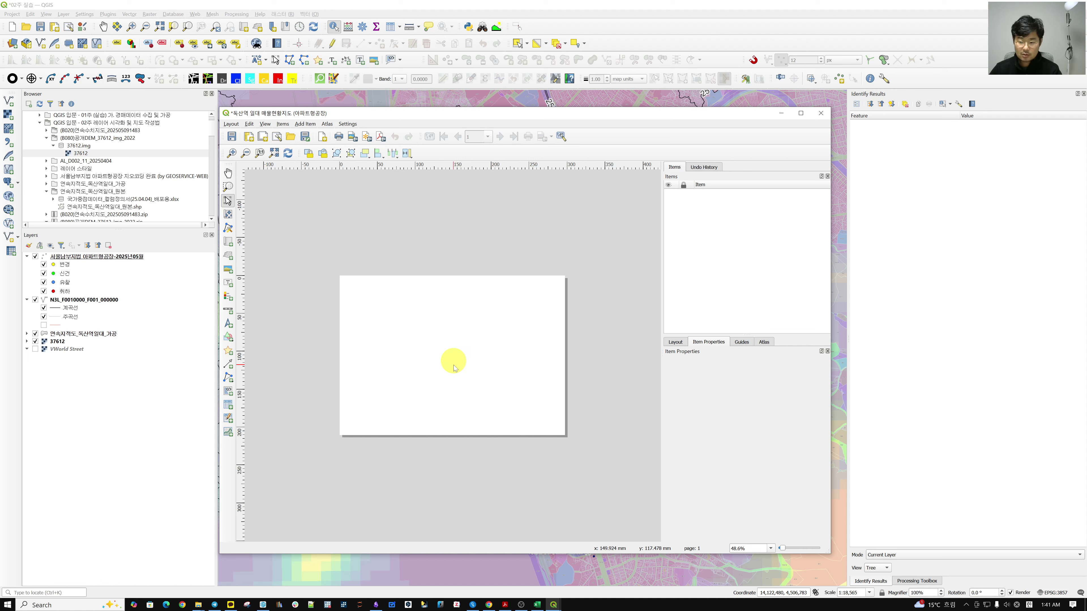
click(455, 368)
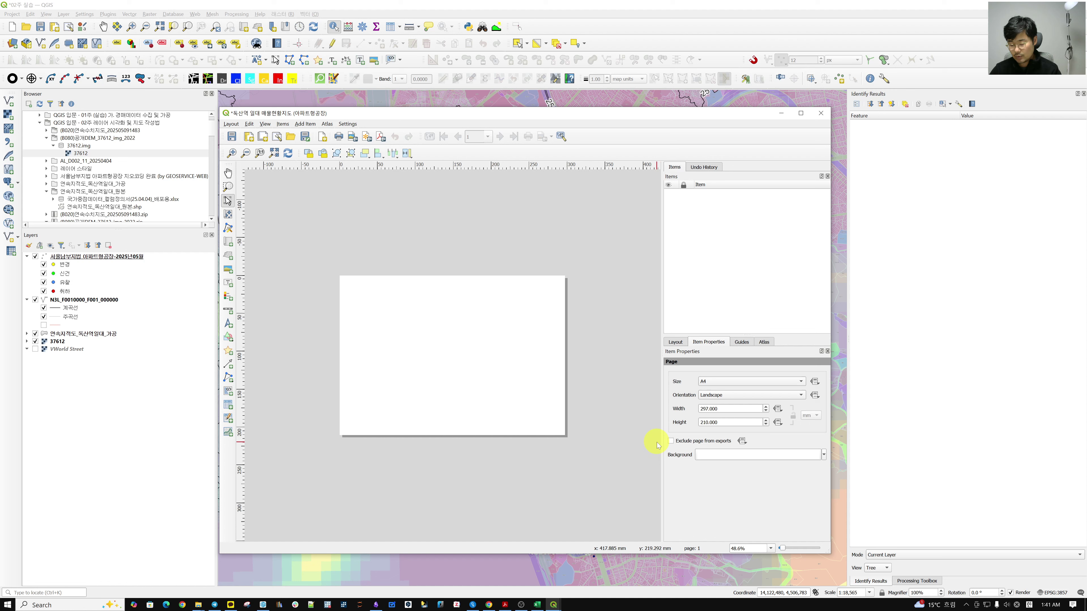
click(714, 395)
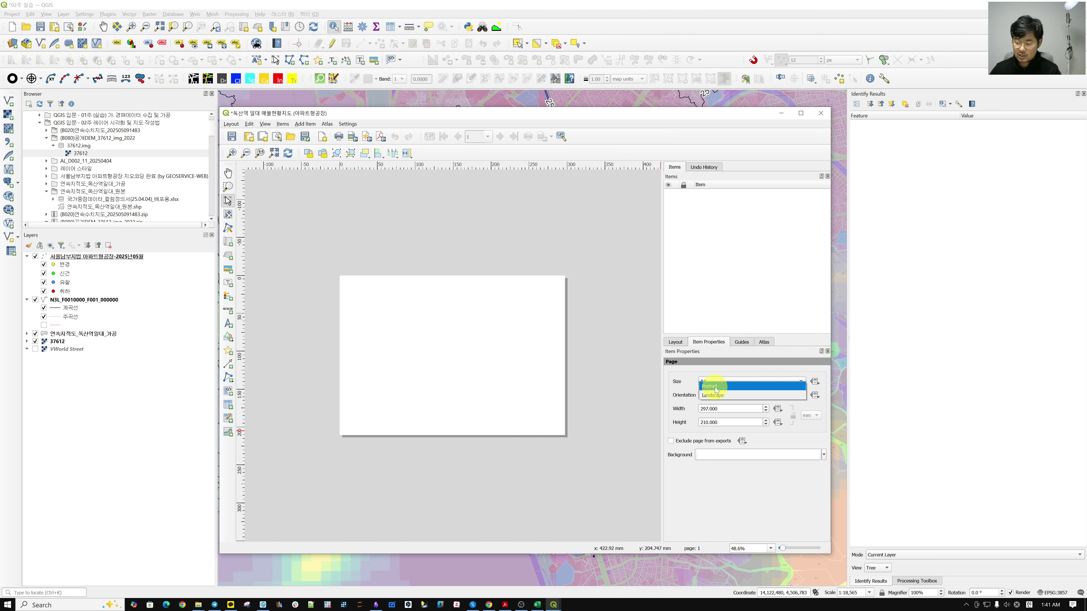
click(716, 387)
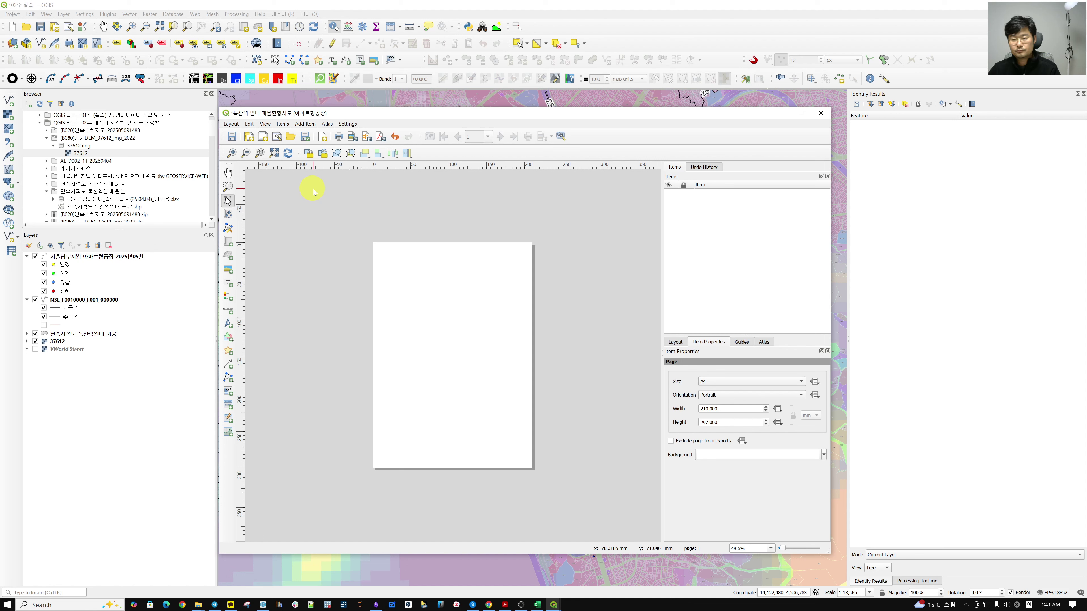
Step: Add a Layout Name dynamic text label about 110 mm wide near the top of the page
click(299, 125)
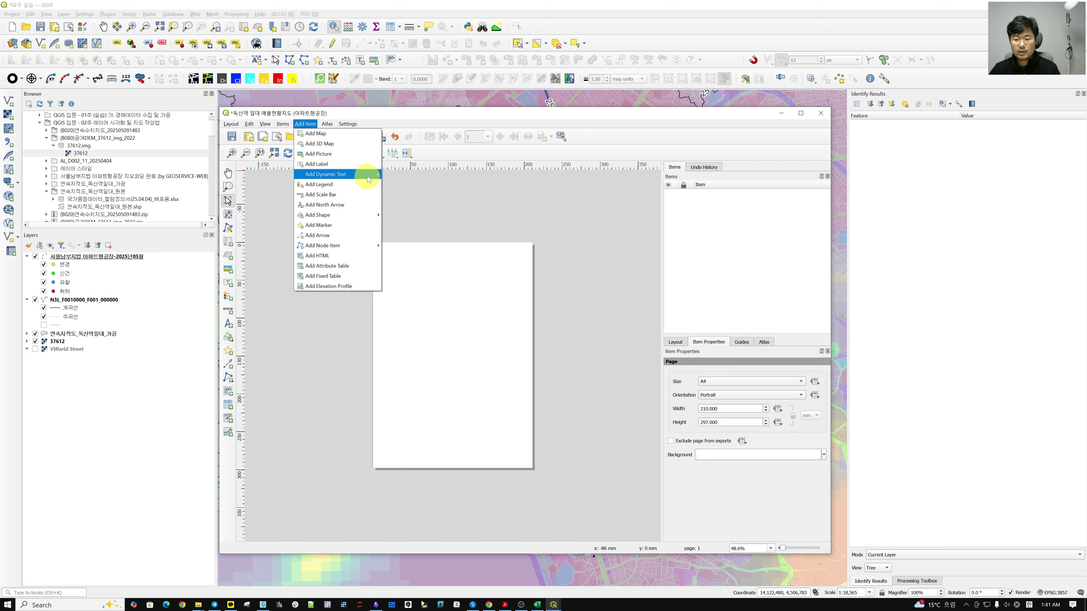
mouse_move(370, 177)
mouse_move(414, 175)
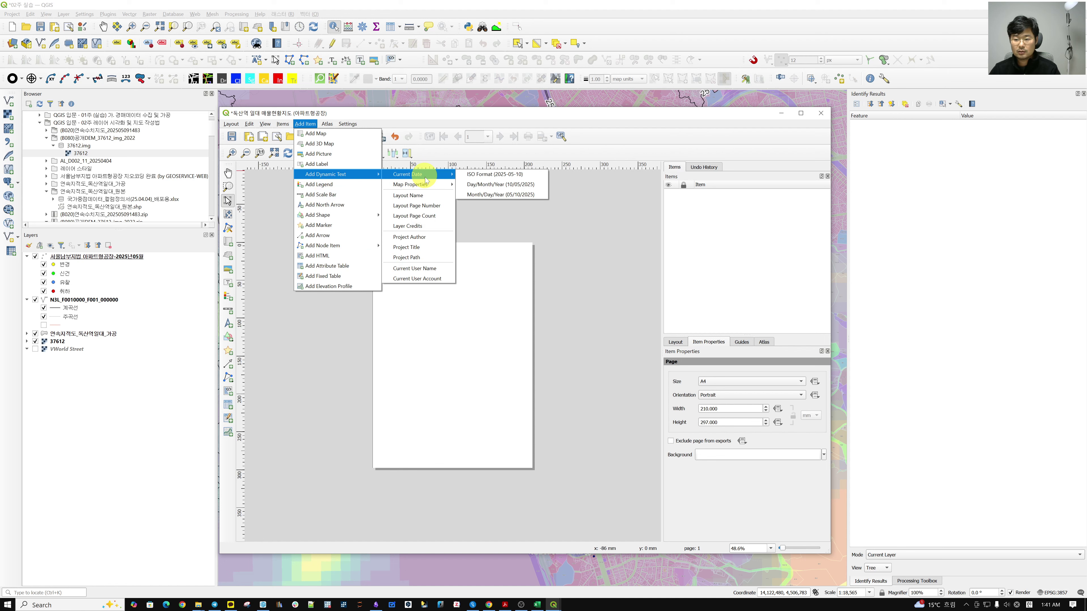
click(440, 195)
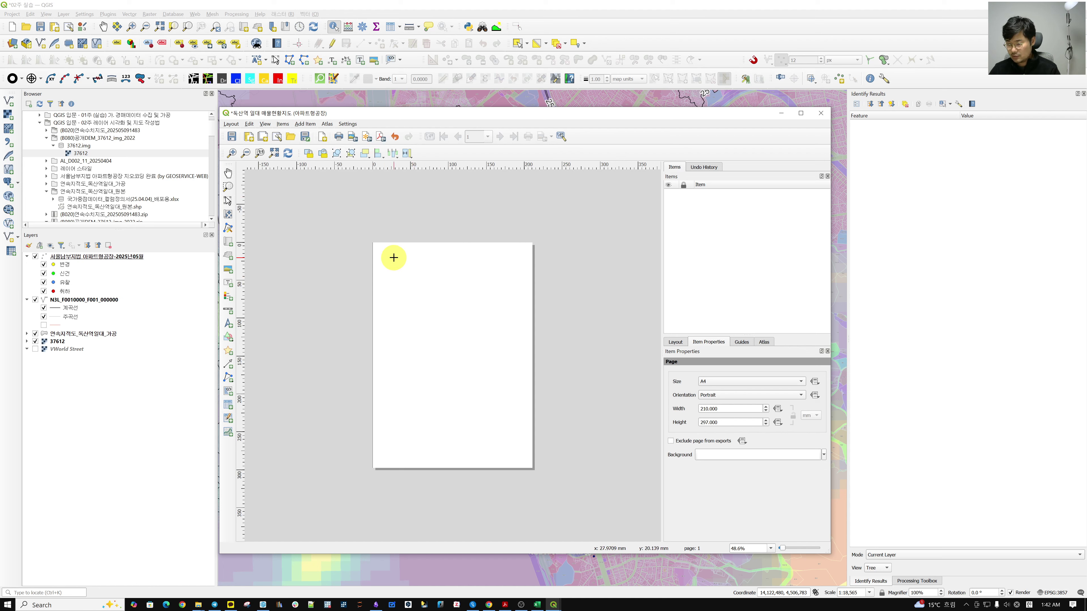
drag(387, 252, 473, 264)
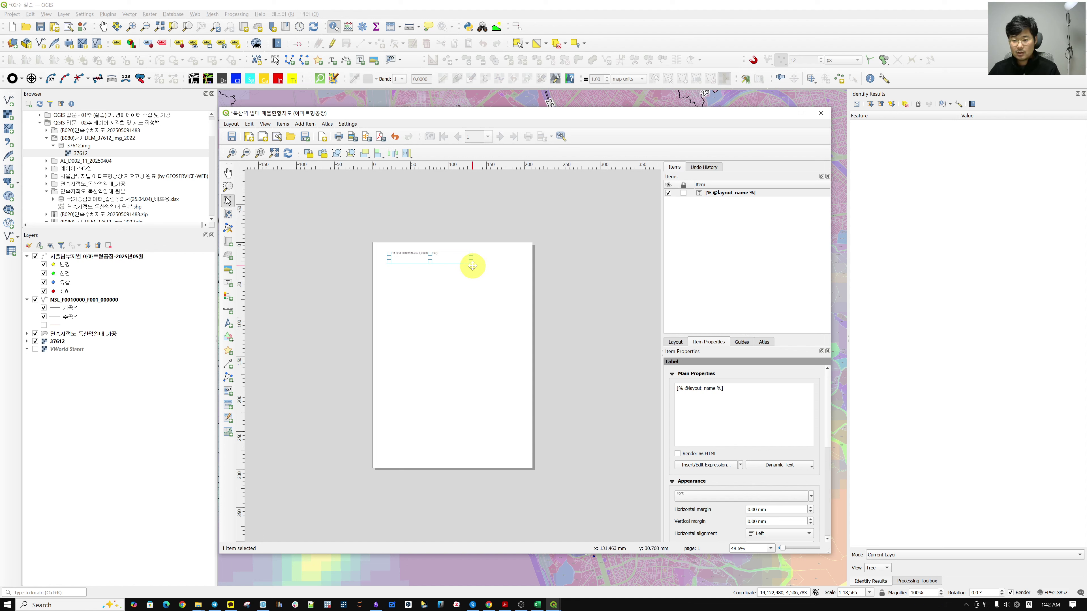
Step: Enlarge the item properties area and set the title label's alignment to Center horizontally and Vertical Center vertically
scroll(439, 233, up, 3)
scroll(441, 235, down, 1)
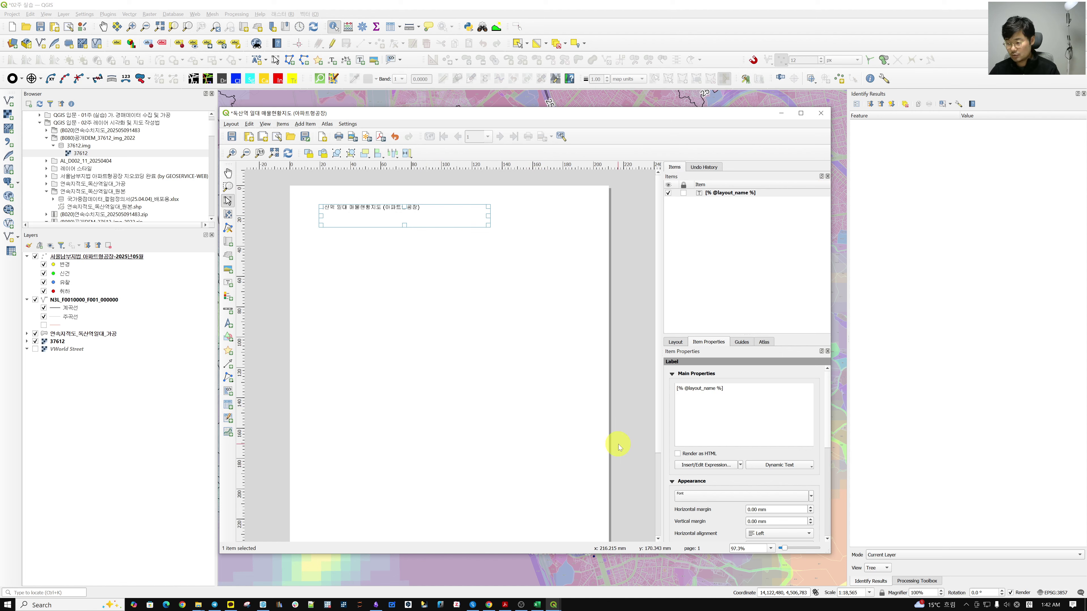
drag(742, 334, 757, 224)
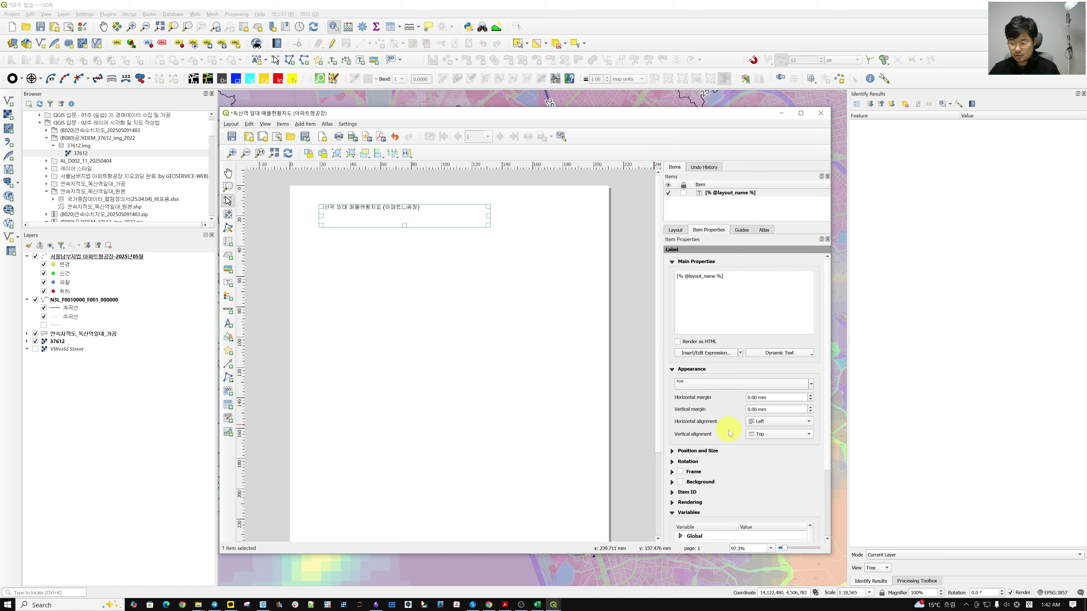
click(789, 422)
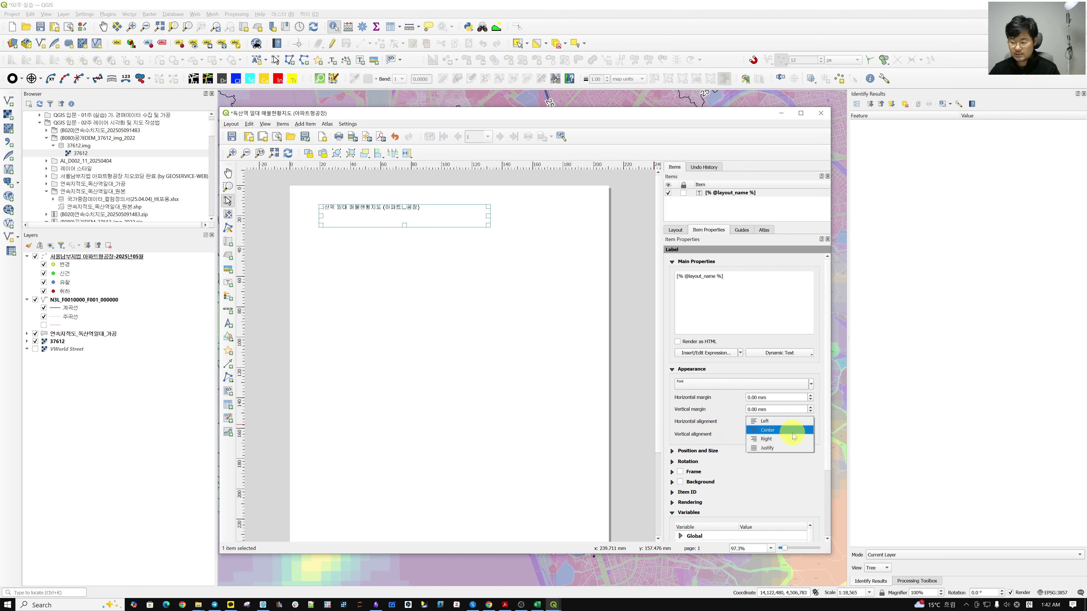
click(791, 429)
click(784, 436)
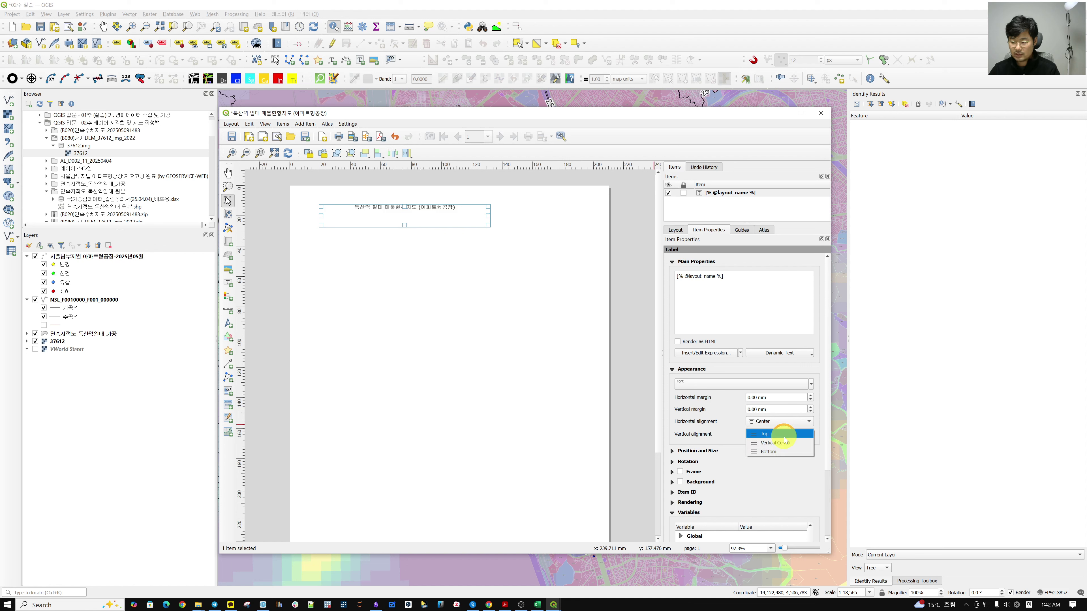
click(807, 447)
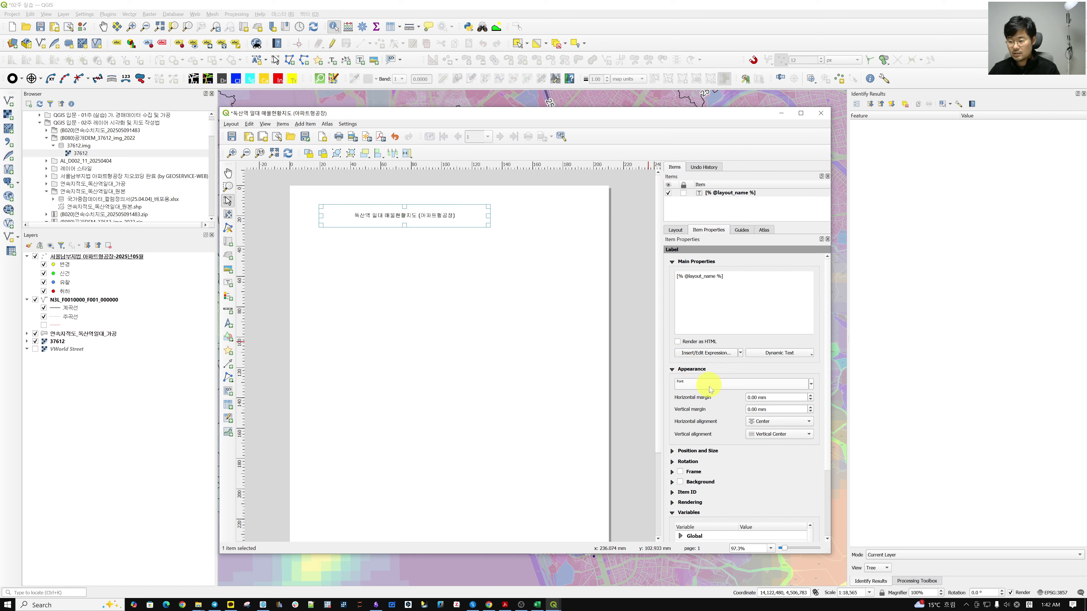
Step: Set the title label's font to Arial with the Bold style
click(811, 385)
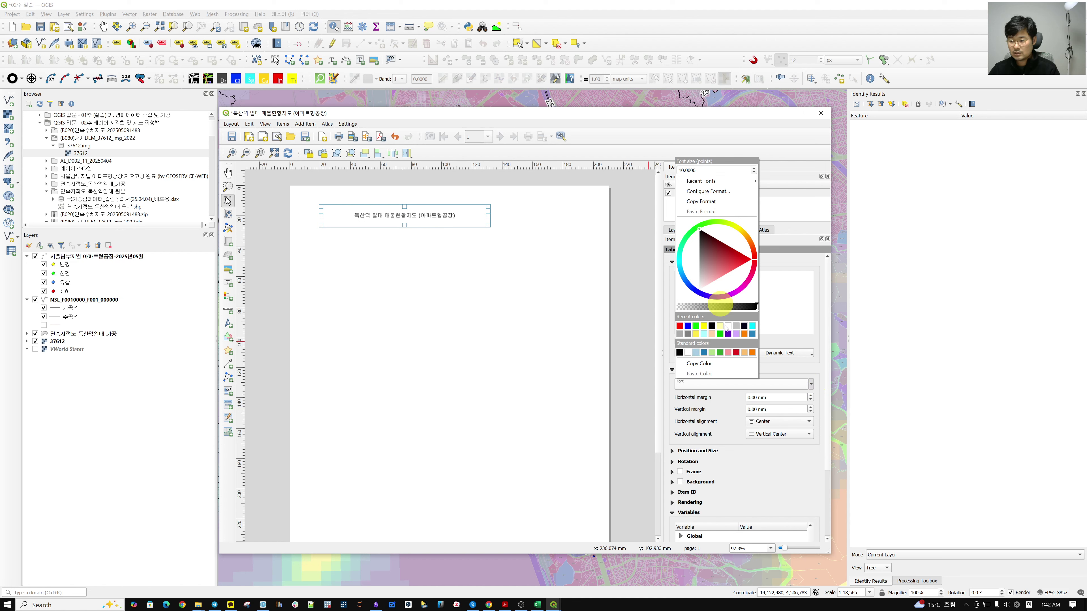
click(711, 392)
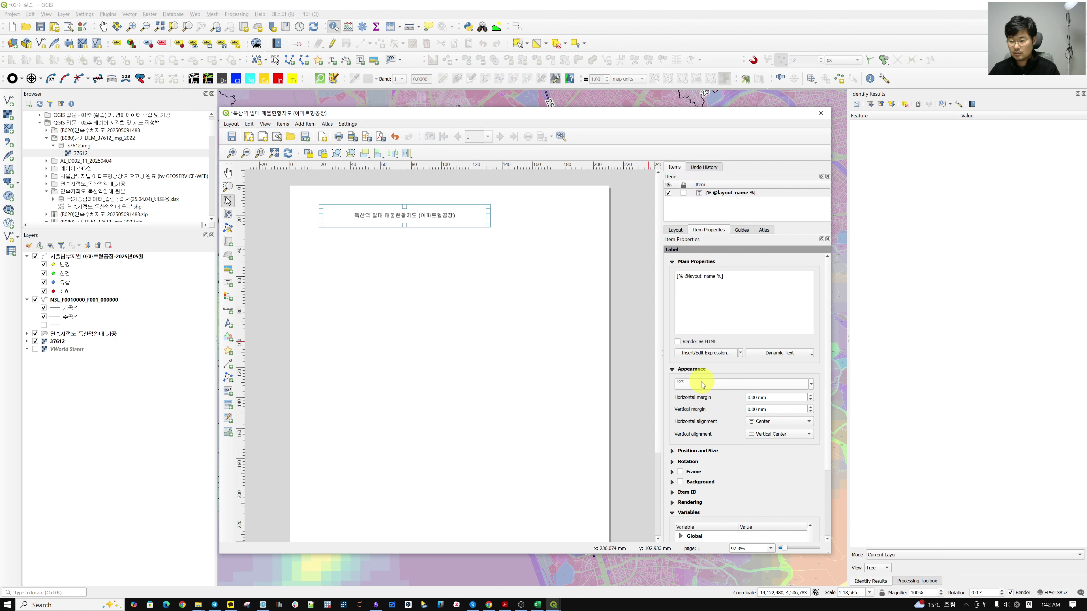
click(702, 385)
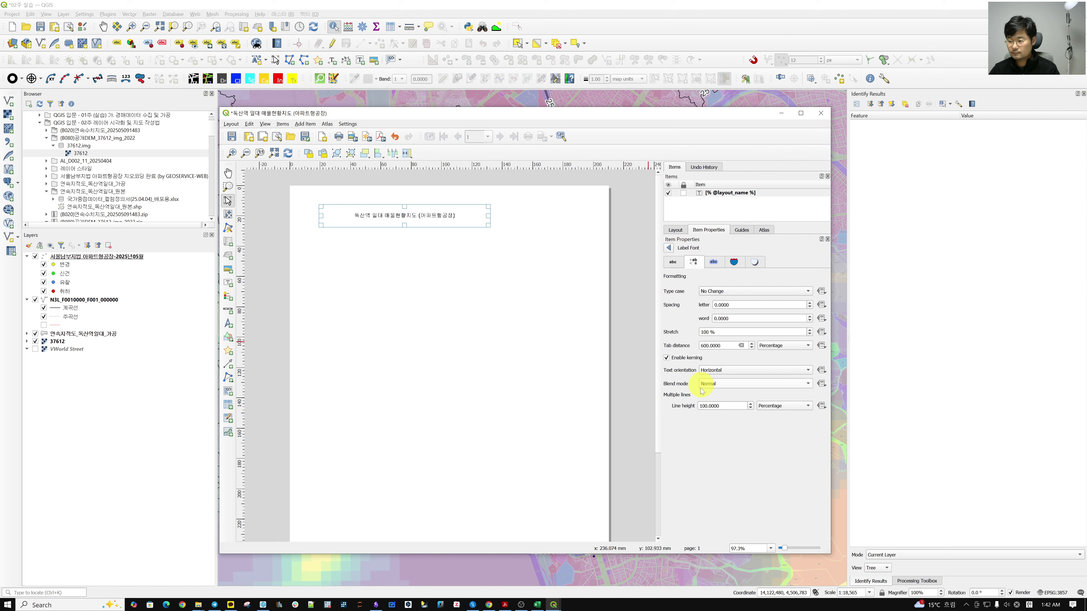
click(673, 262)
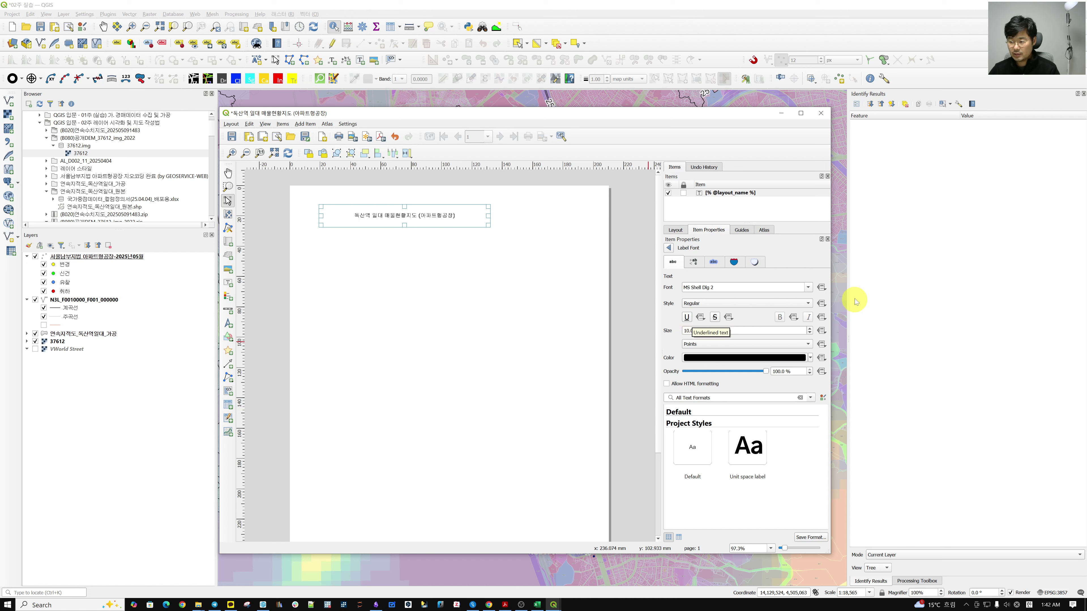
click(808, 288)
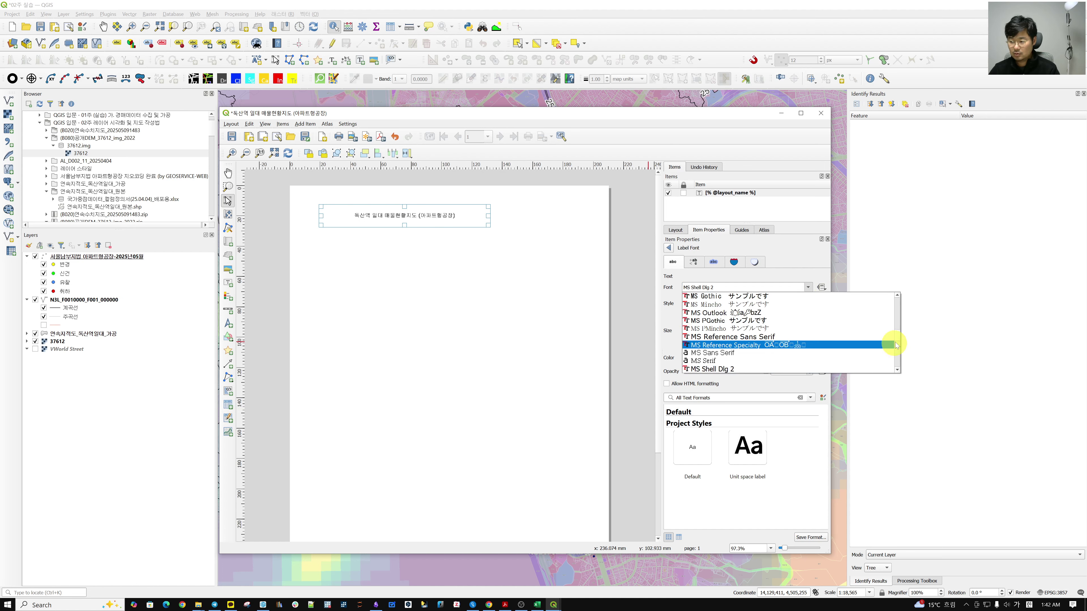
drag(901, 337, 902, 300)
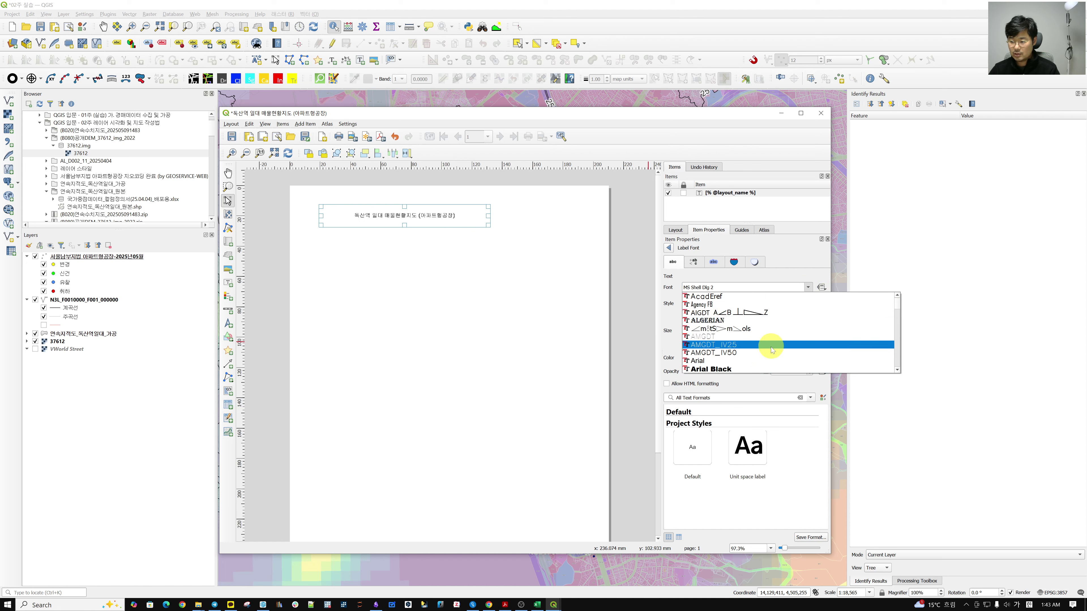
scroll(756, 360, down, 1)
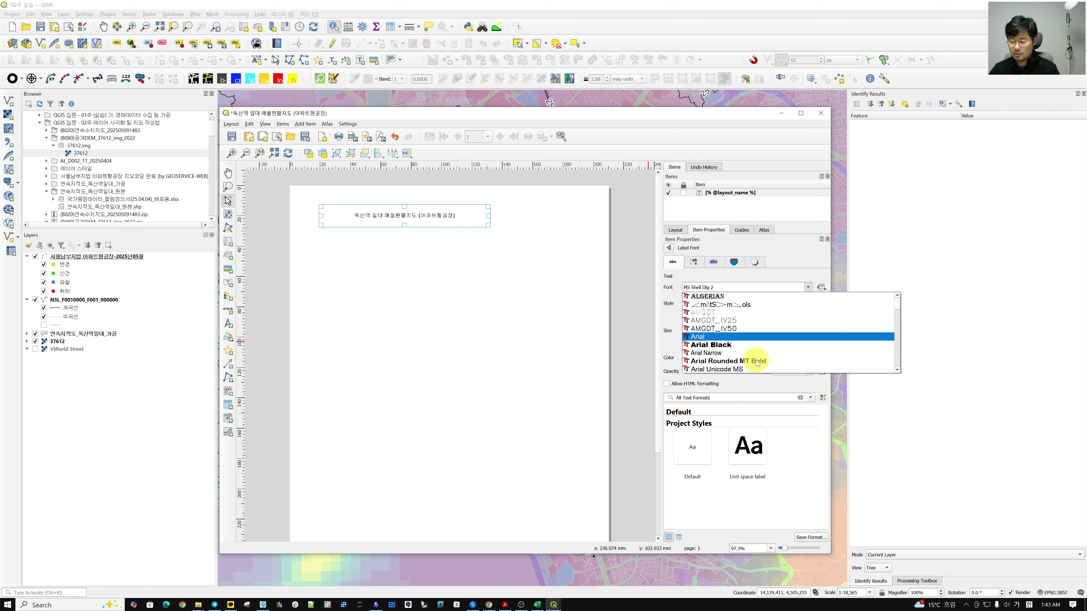
click(732, 338)
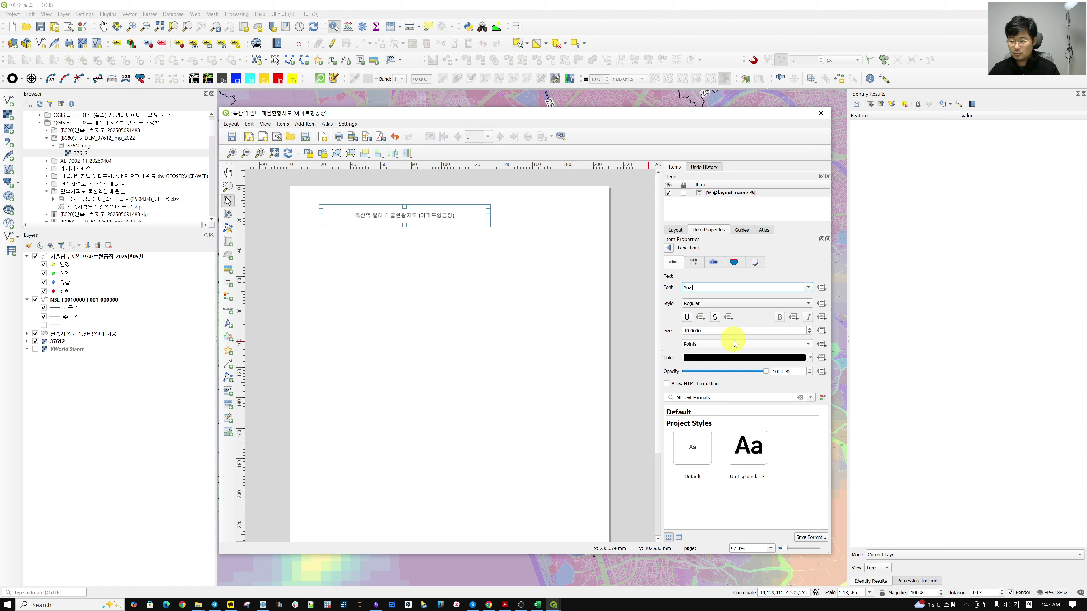
click(715, 305)
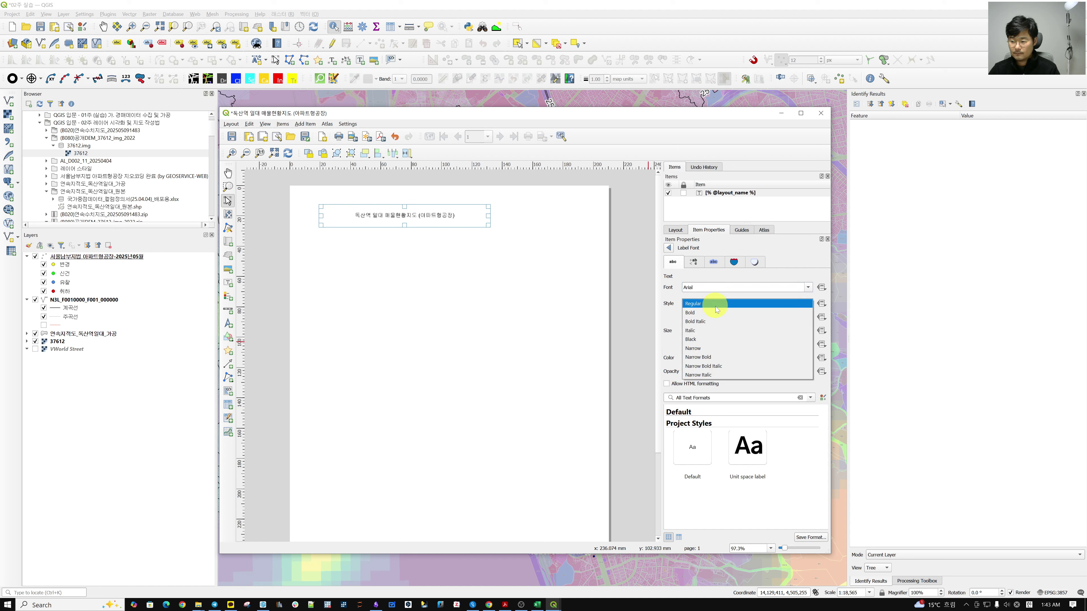
click(715, 313)
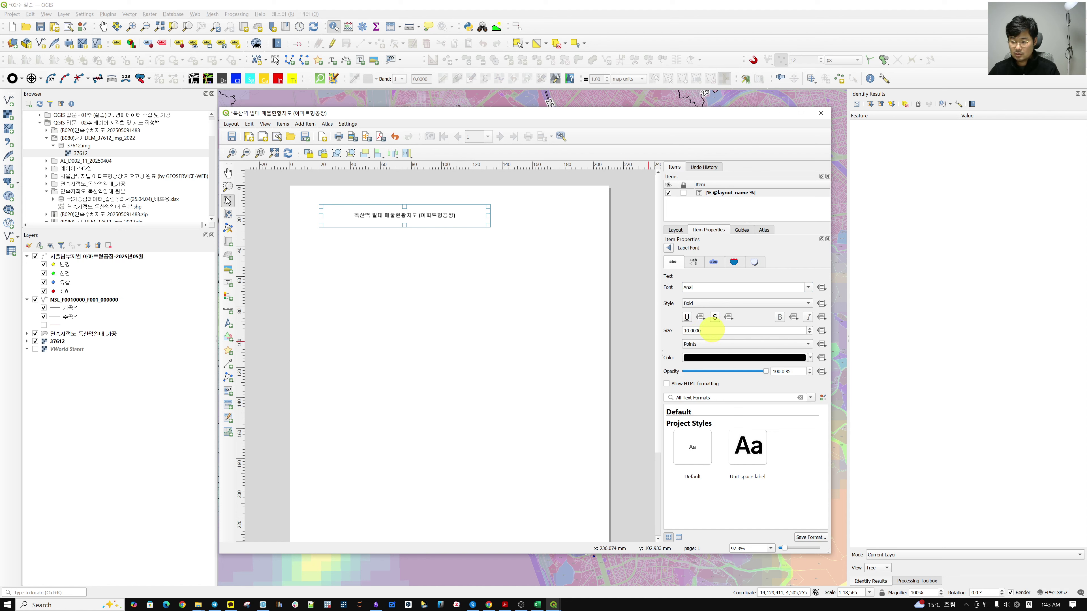
Step: Set the title label's font size to 25 points and widen the label to about 180 mm so the title fits on one line
double_click(712, 331)
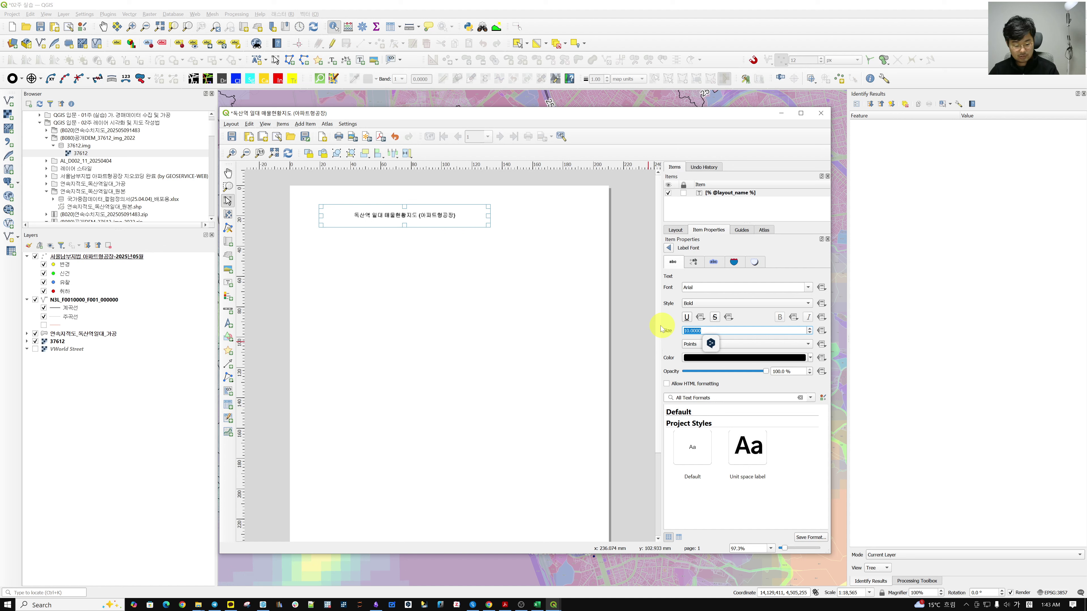
text(30)
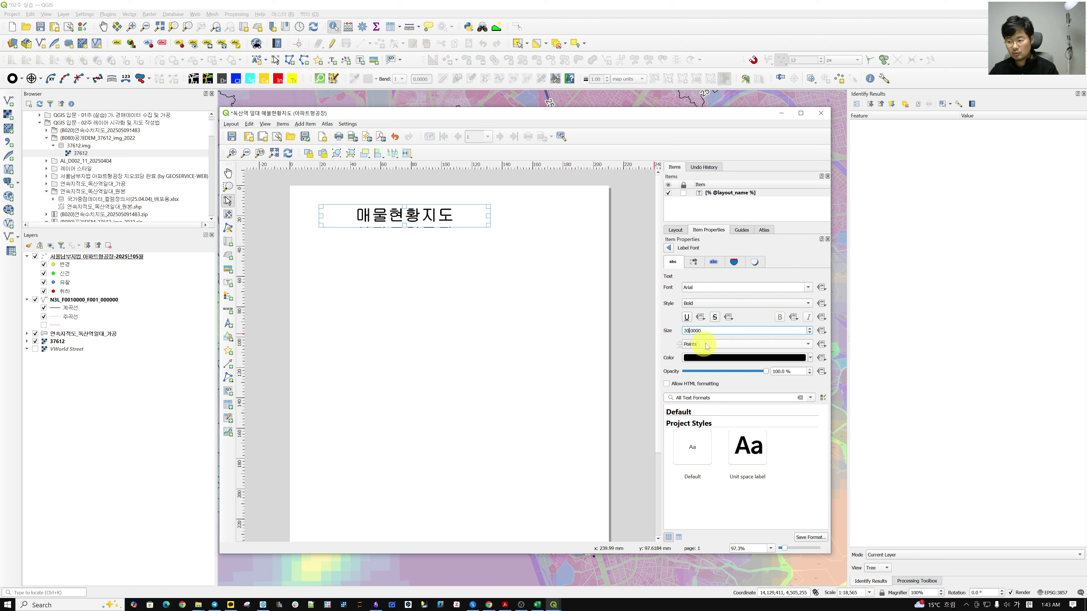
double_click(685, 331)
text(25)
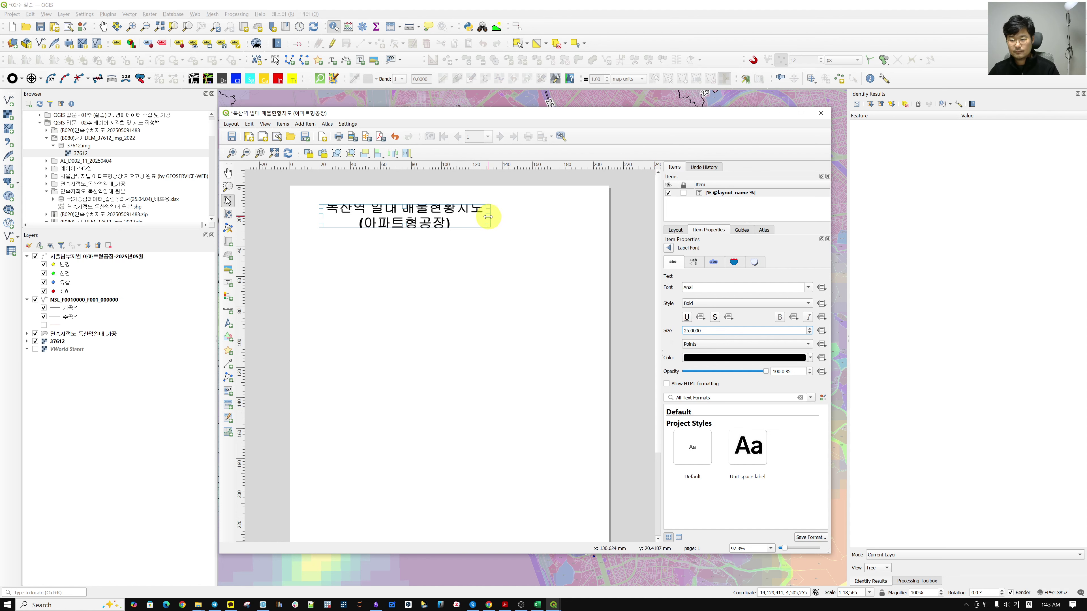
drag(488, 217, 596, 217)
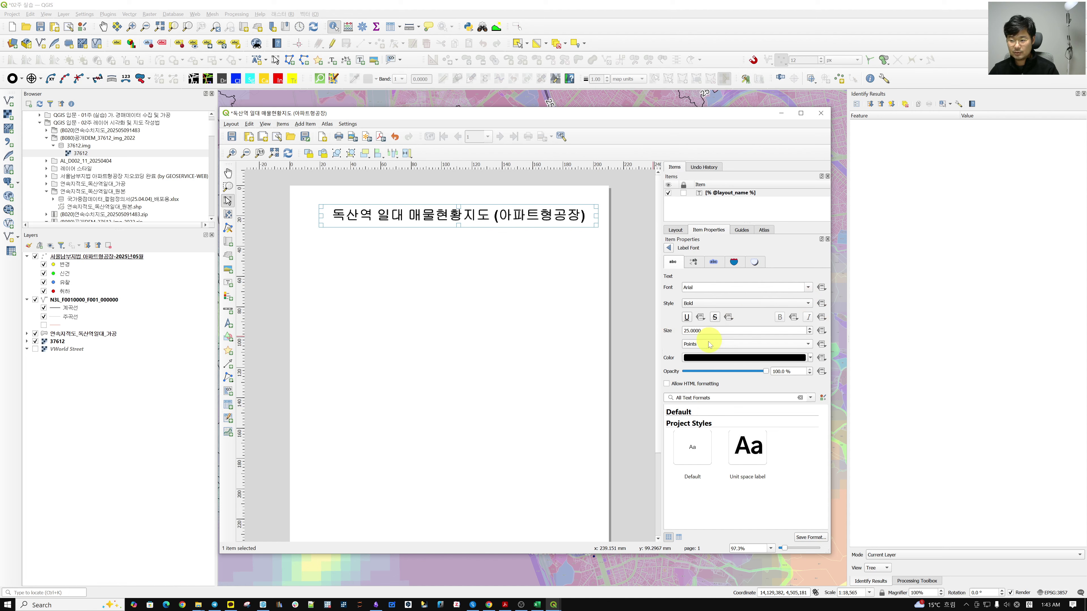
Step: Move the title label up and slightly left, to about 5 mm below the page's upper edge
click(627, 255)
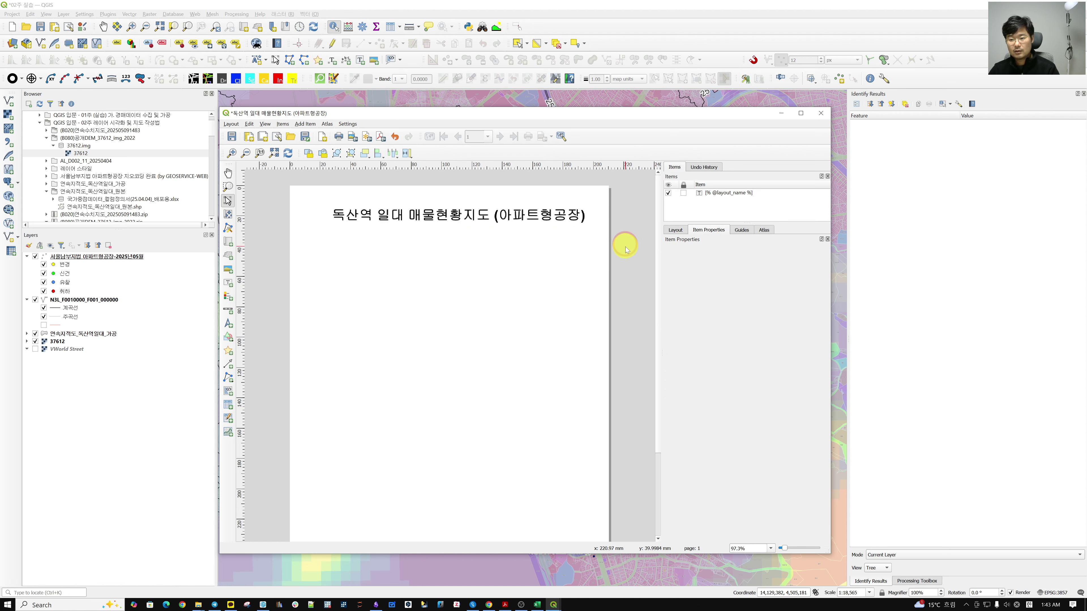
click(552, 216)
click(767, 283)
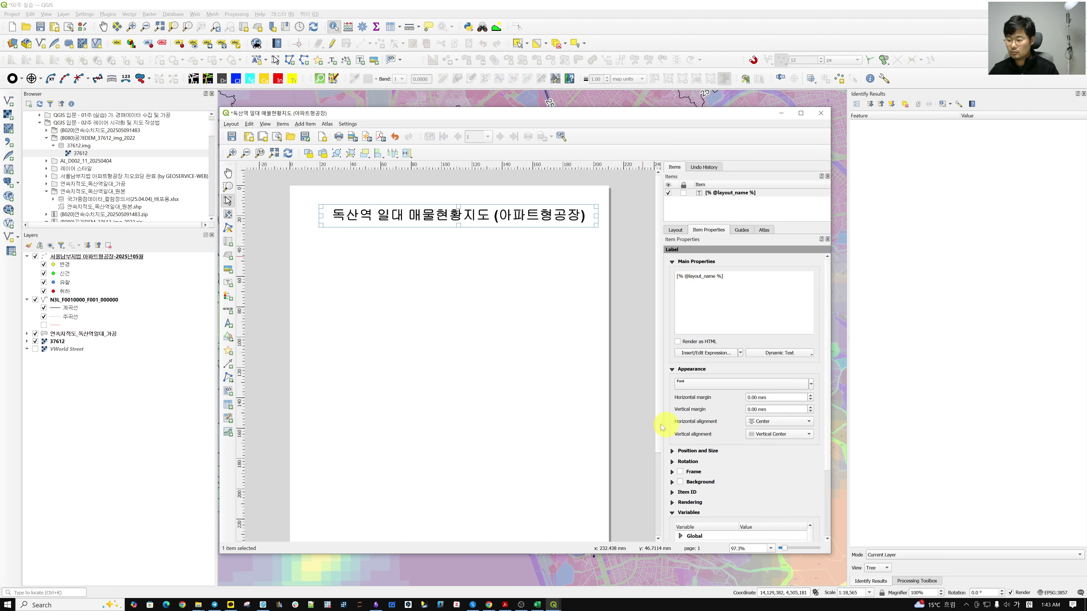
click(723, 408)
click(648, 300)
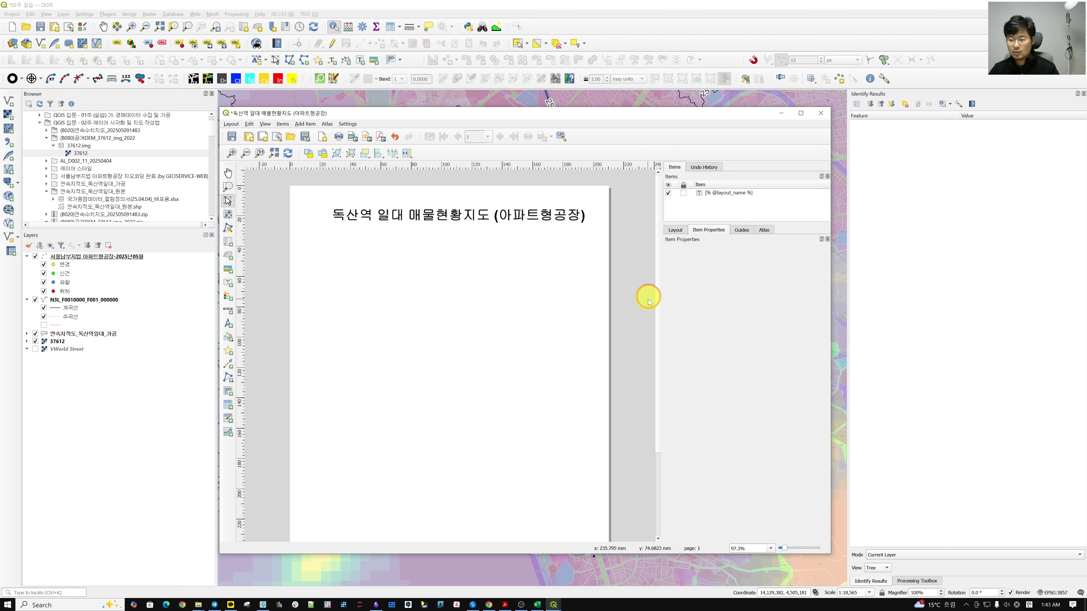
click(434, 210)
mouse_move(471, 212)
mouse_down()
mouse_move(455, 216)
mouse_move(449, 196)
mouse_move(497, 201)
mouse_move(473, 232)
mouse_move(468, 207)
mouse_up()
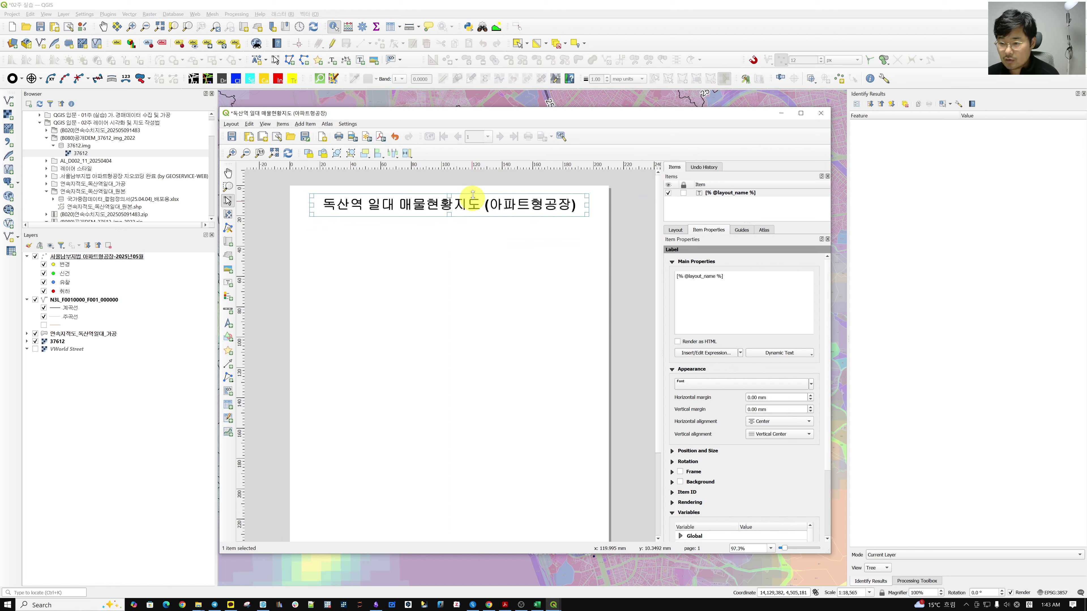
click(455, 183)
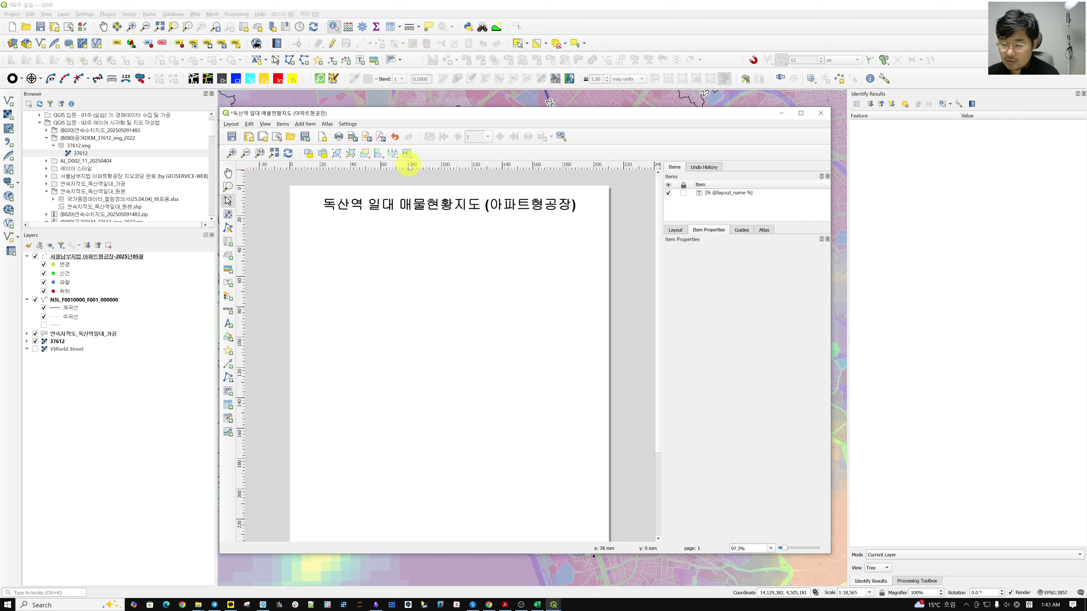
Step: Add a horizontal guide about 47 mm down the page and move the title label to about 15 mm below the upper edge
drag(410, 165, 483, 257)
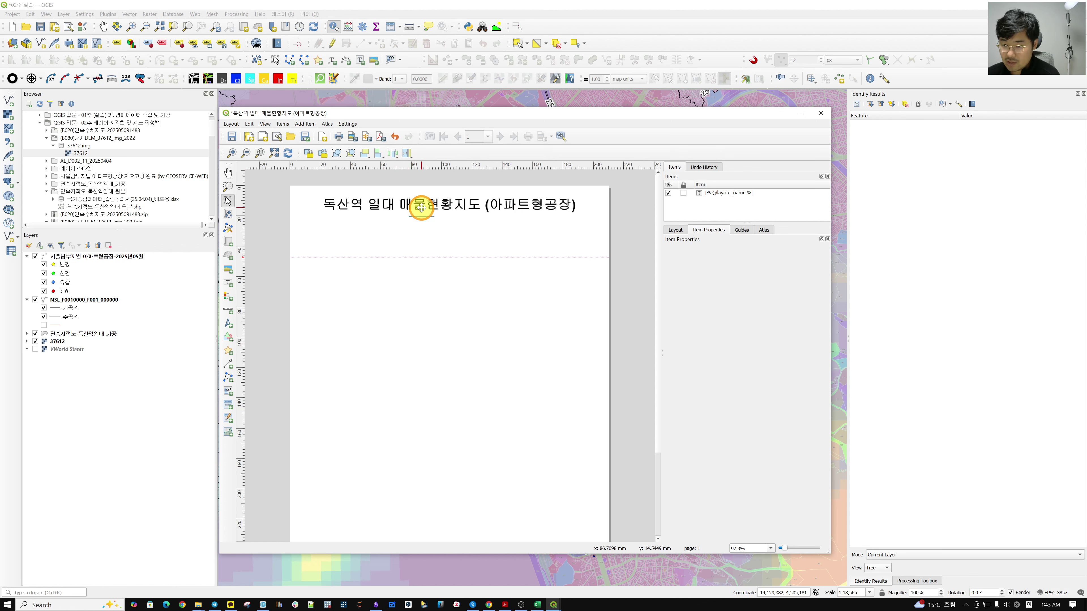
click(439, 205)
mouse_move(439, 204)
mouse_down()
mouse_move(427, 272)
mouse_move(442, 222)
mouse_up()
Step: Move the horizontal guide to about 2 mm below the page's upper edge and add vertical guides about 2 mm inside both side edges
drag(242, 257, 292, 174)
click(239, 178)
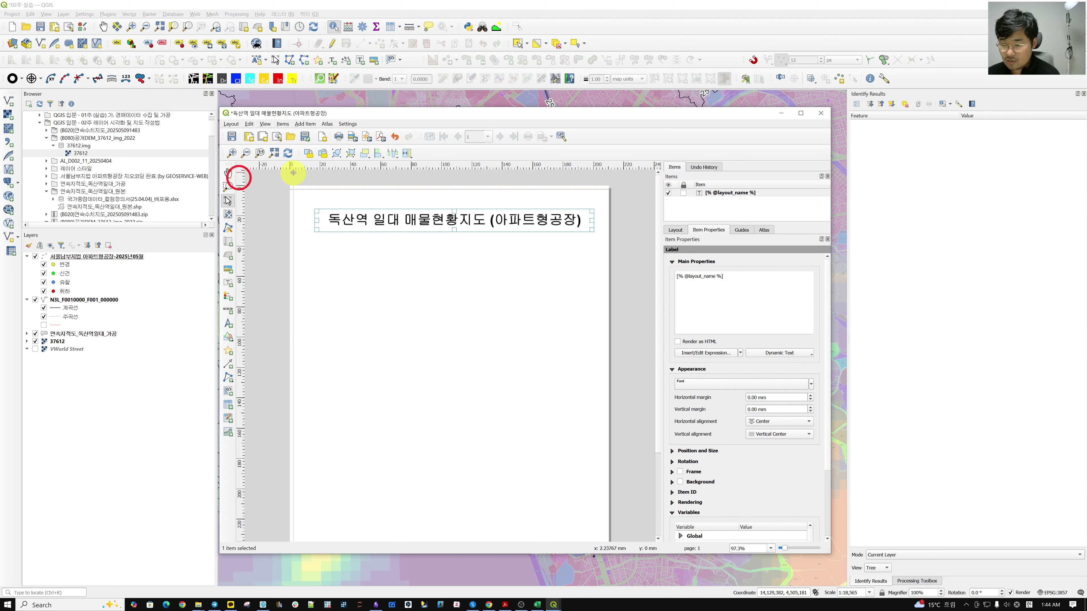
click(240, 178)
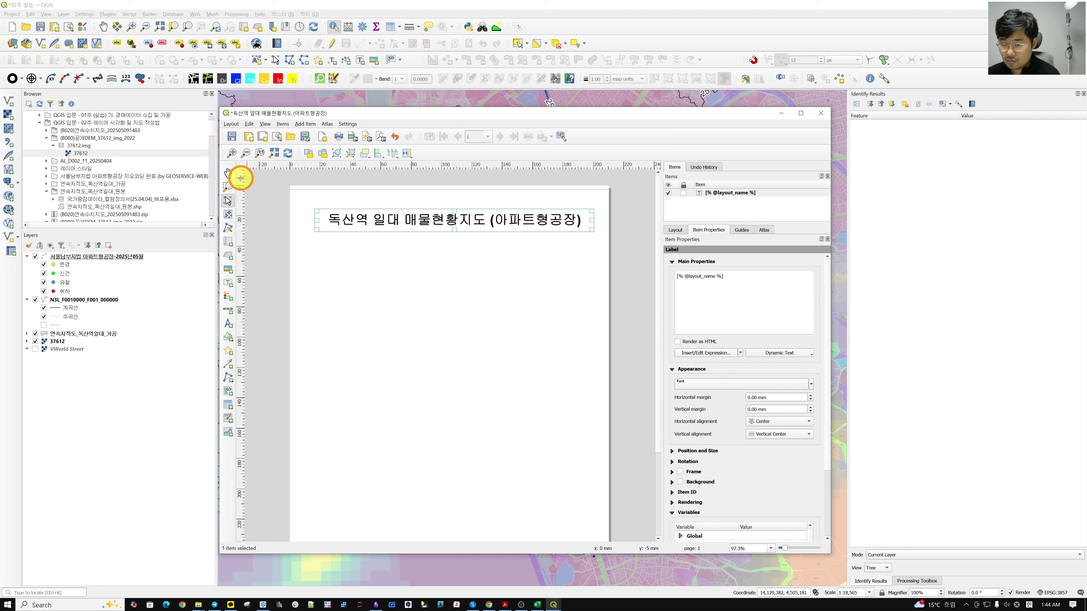
drag(240, 179, 606, 204)
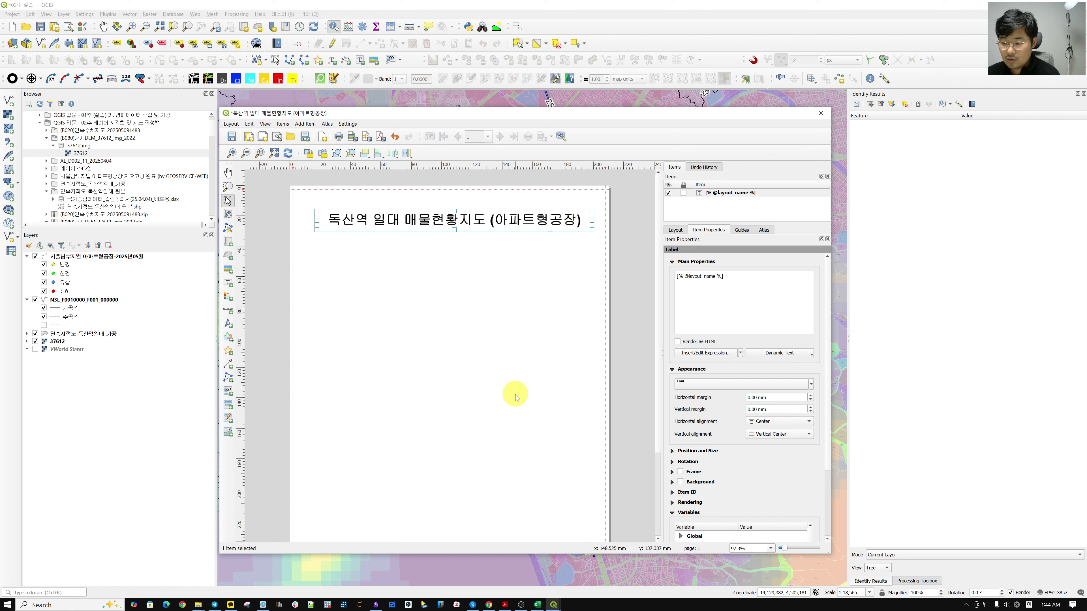
Step: Add a horizontal guide about 2 mm above the page's lower edge
scroll(510, 403, down, 3)
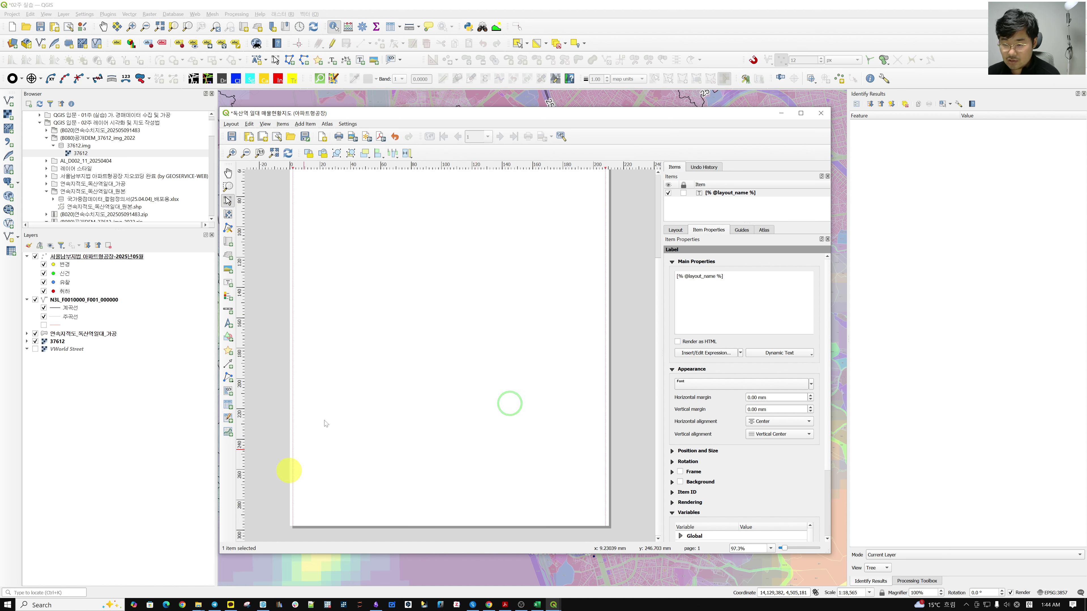
drag(458, 167, 452, 523)
click(495, 255)
drag(528, 231, 529, 379)
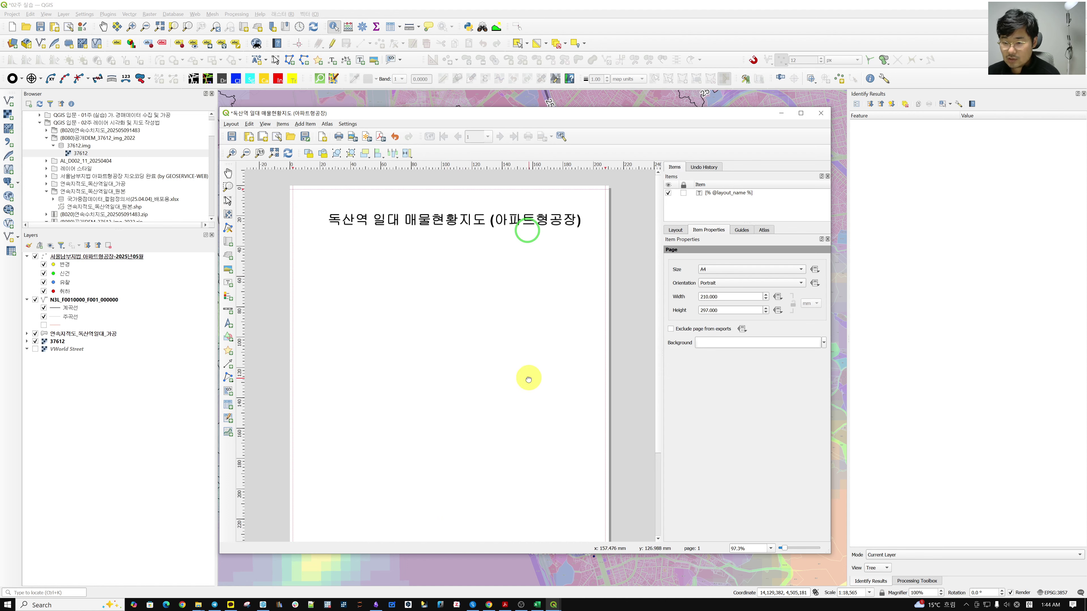
Step: Draw a rectangle shape about 125 mm wide and 123 mm high on the page below the title
click(305, 124)
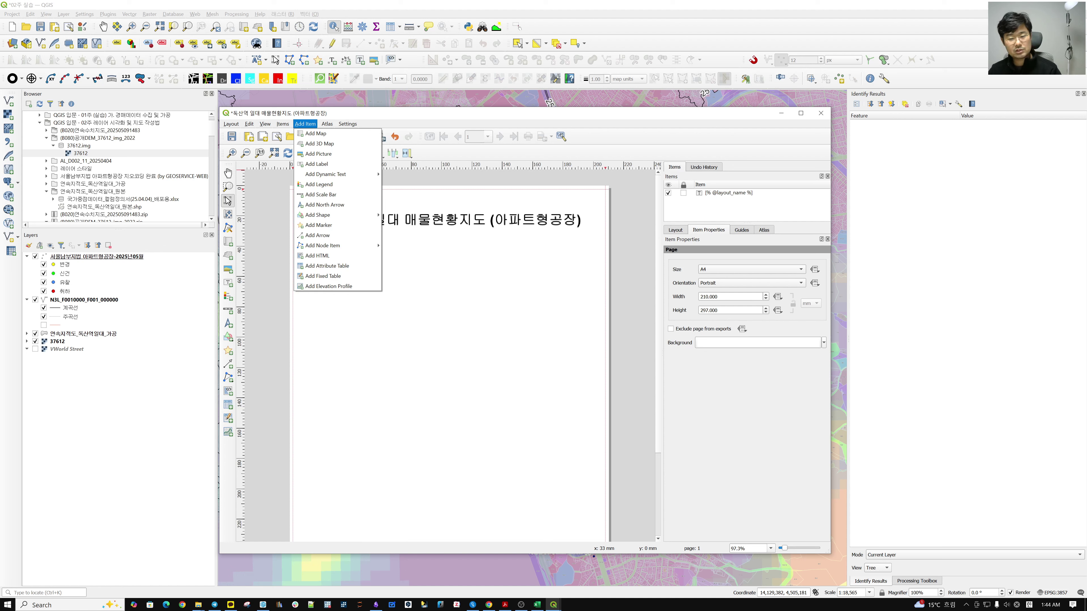
mouse_move(369, 220)
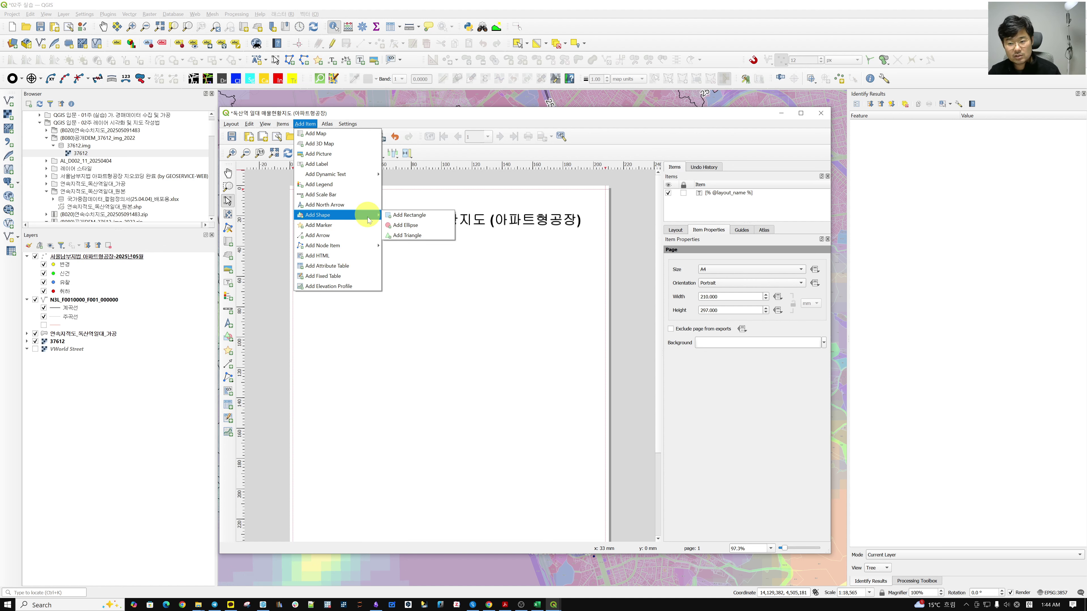
click(448, 218)
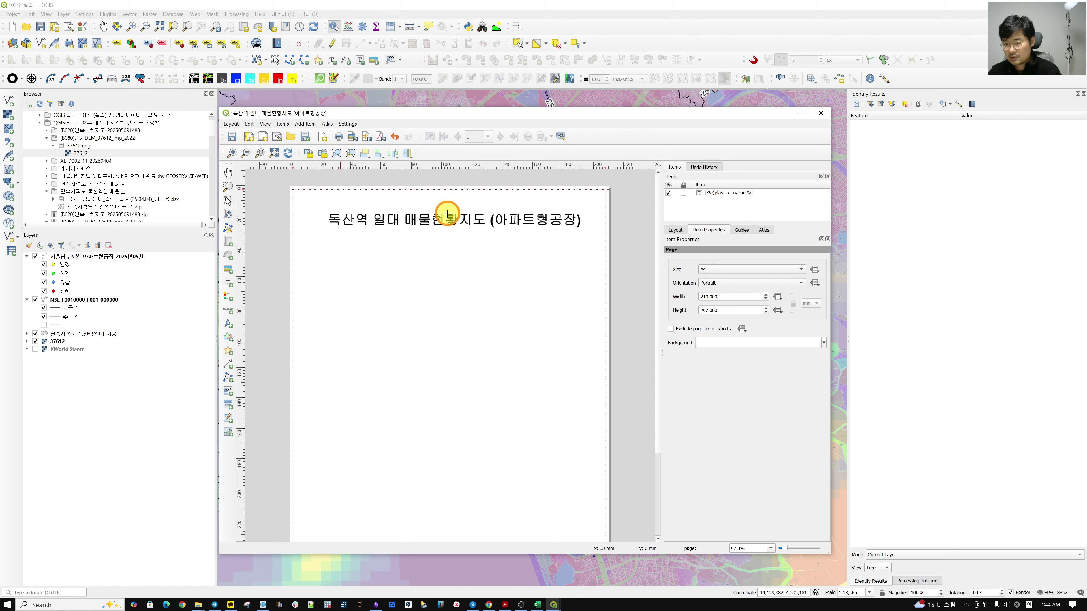
drag(321, 250, 512, 437)
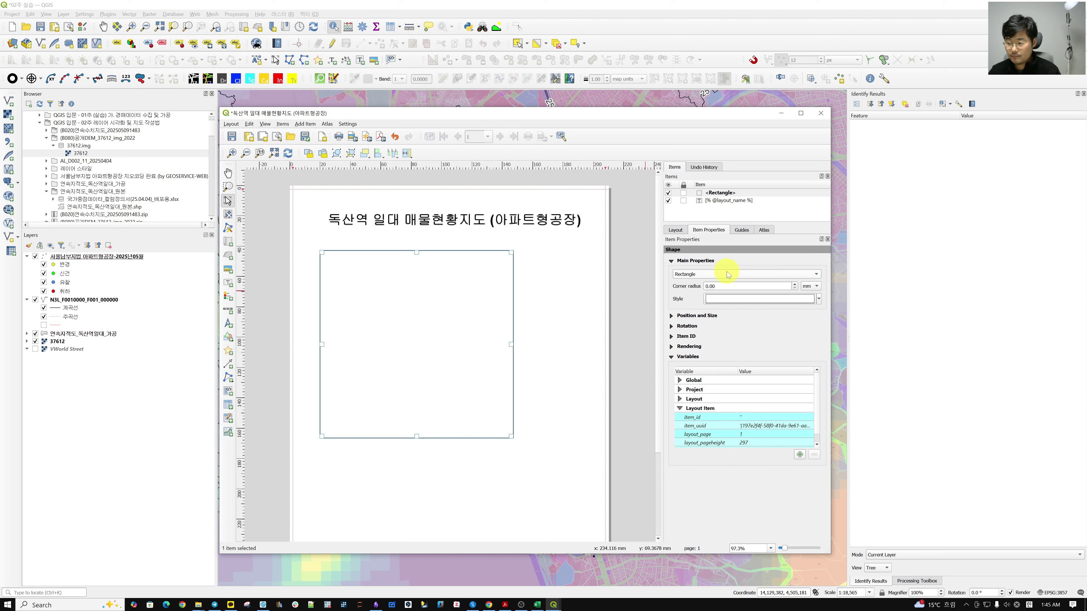
Step: Give the rectangle's simple fill a transparent fill color
click(817, 276)
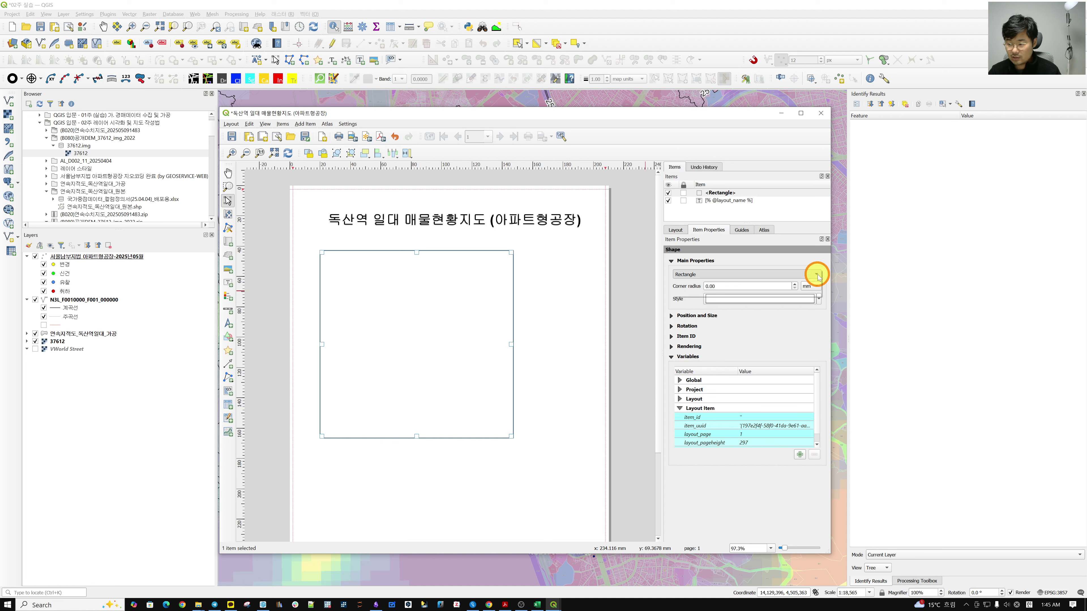
click(818, 276)
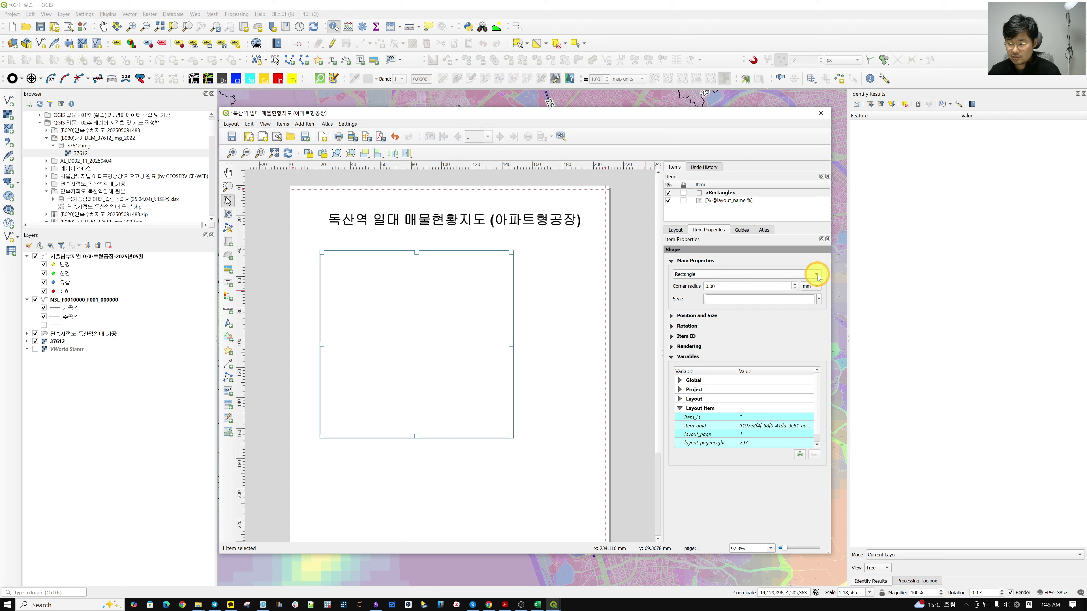
click(789, 300)
click(753, 267)
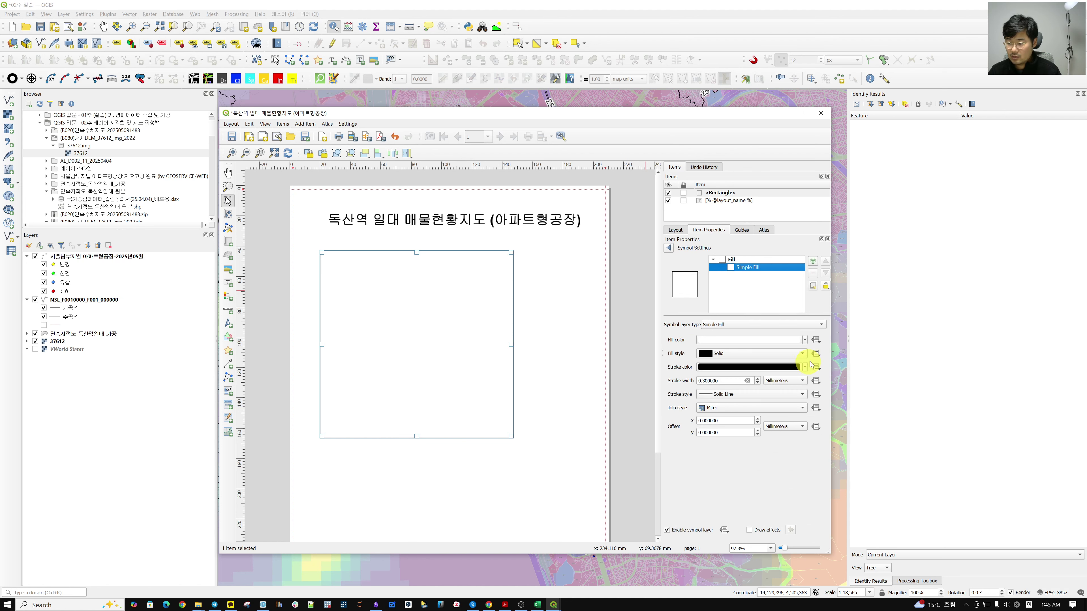
click(805, 340)
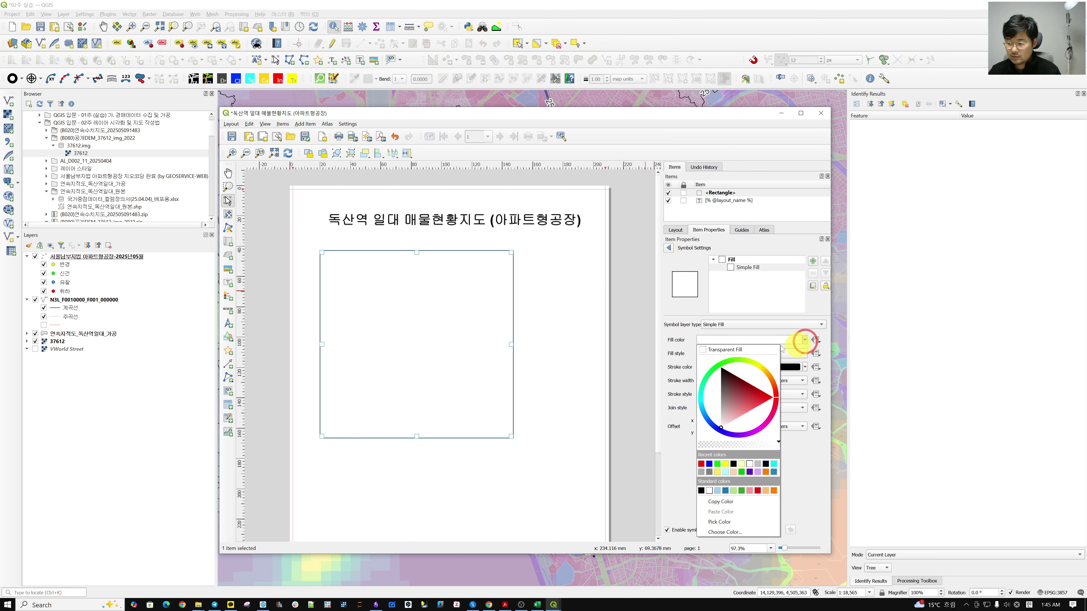
click(734, 351)
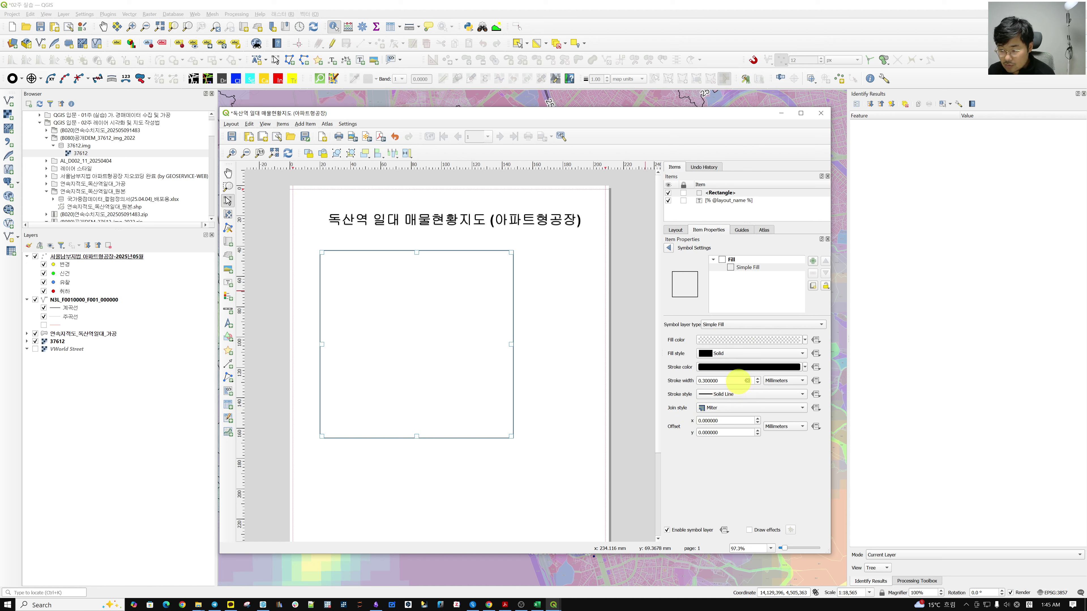
click(805, 367)
click(805, 367)
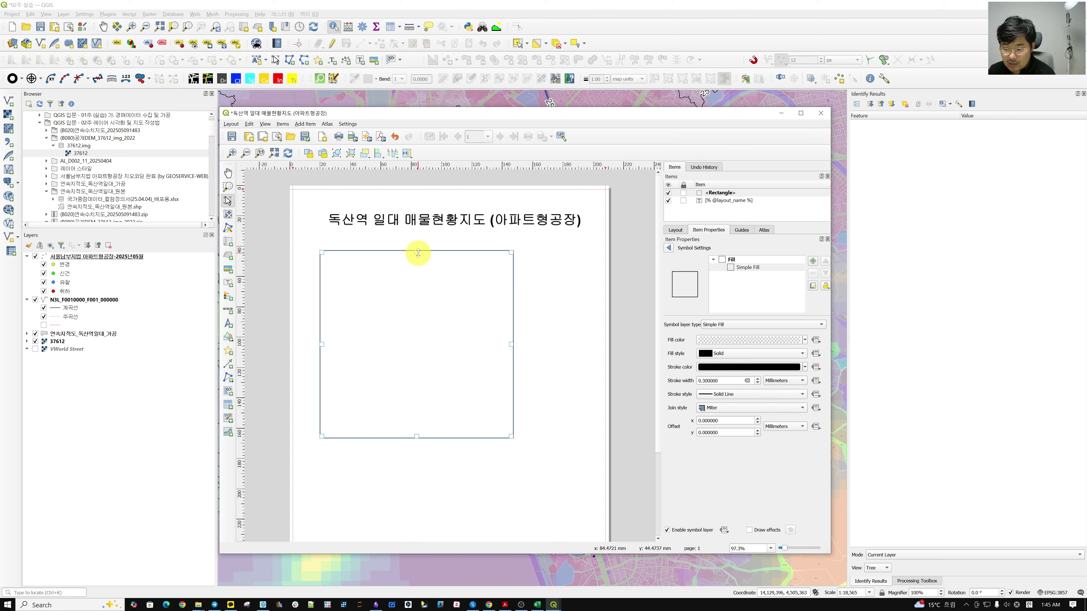
Step: Stretch the rectangle's four sides out to the margin guides and add a horizontal guide about 4 mm below the page's upper edge
drag(418, 253, 417, 192)
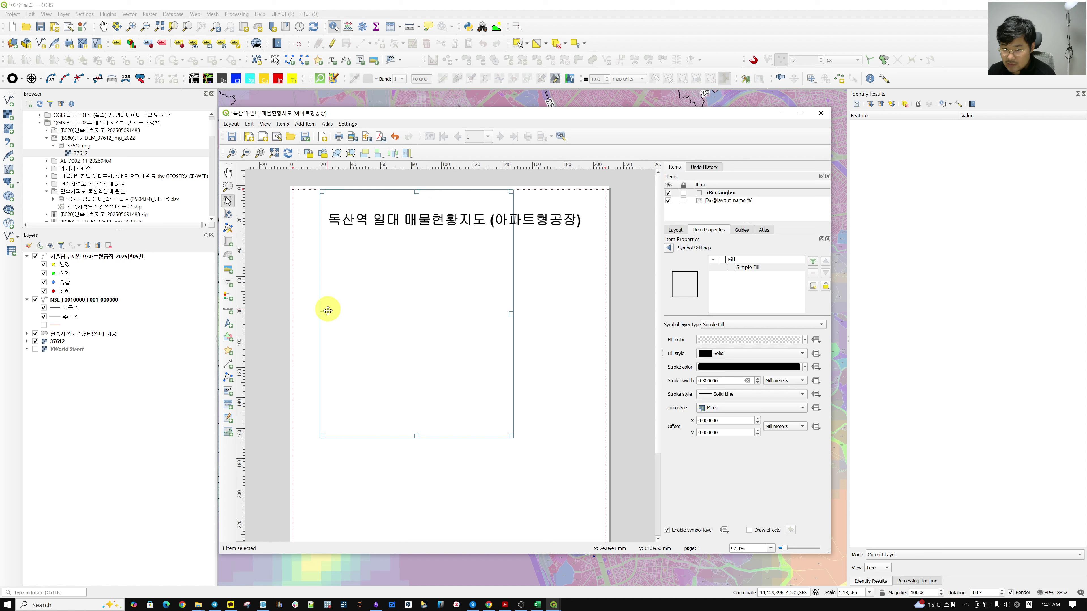
drag(323, 314, 295, 314)
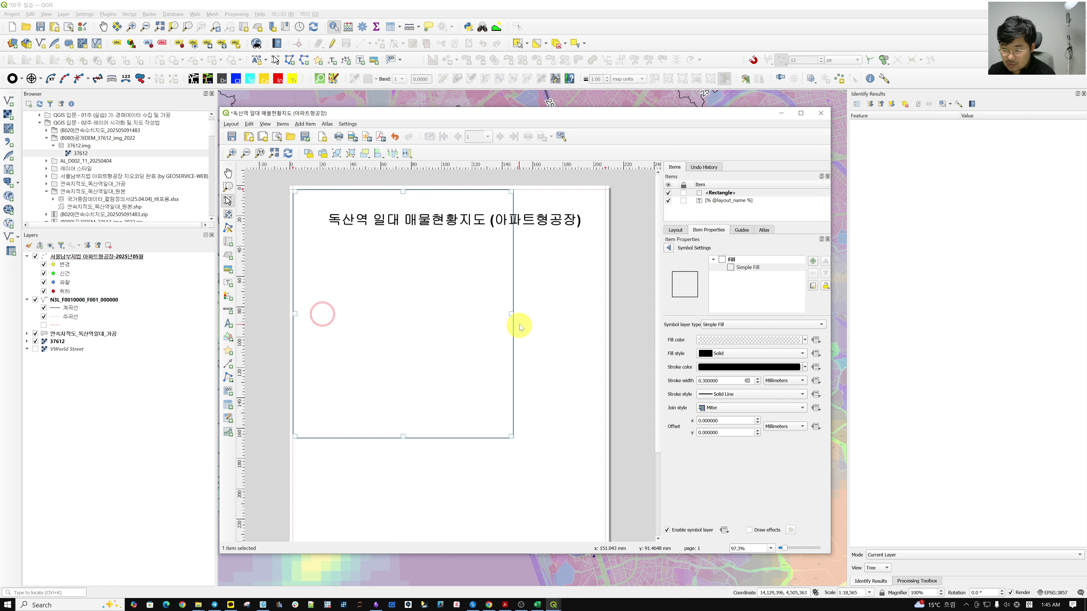
drag(513, 314, 603, 313)
scroll(642, 428, down, 3)
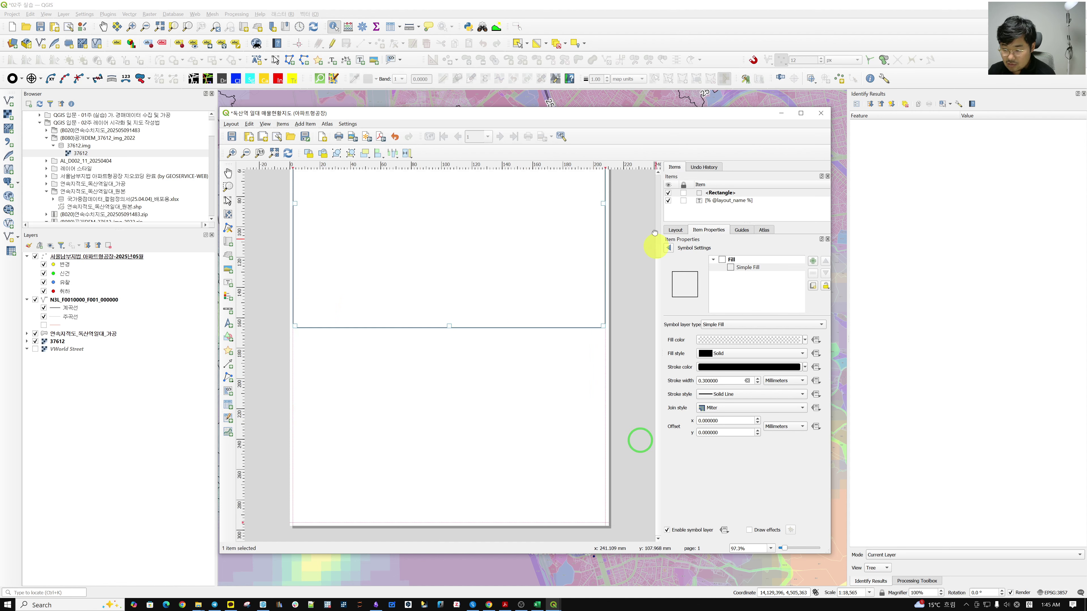
drag(449, 327, 451, 517)
scroll(629, 296, up, 1)
scroll(631, 347, up, 2)
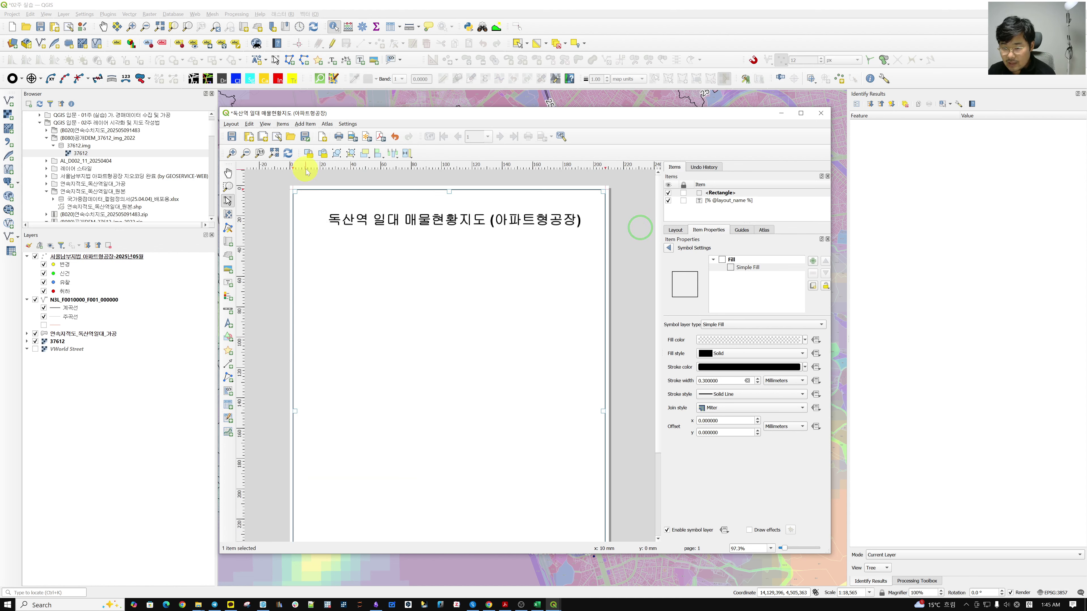
drag(309, 166, 336, 194)
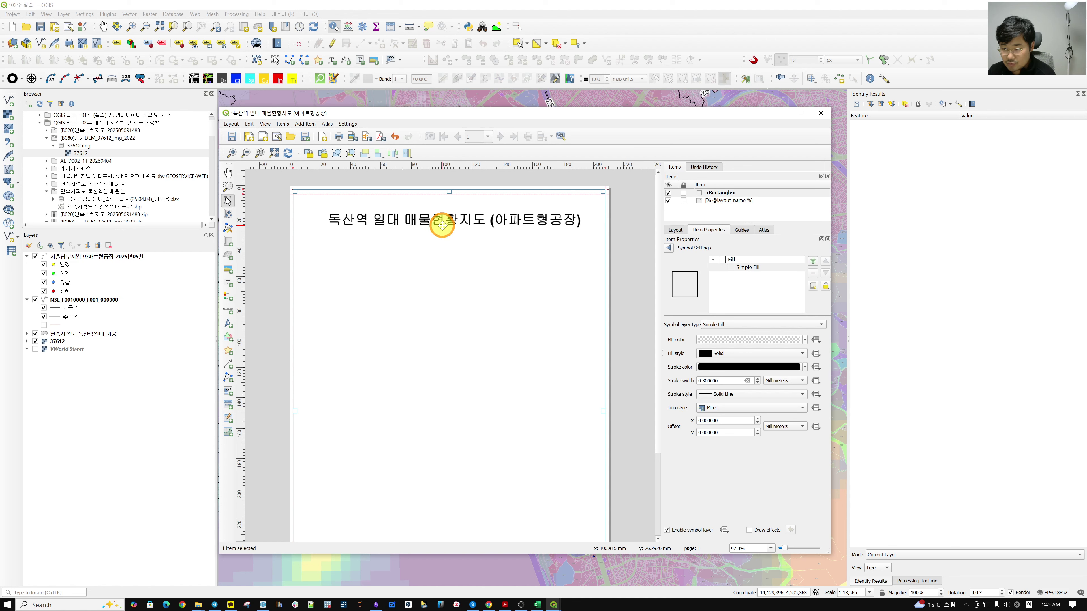
click(719, 202)
click(479, 219)
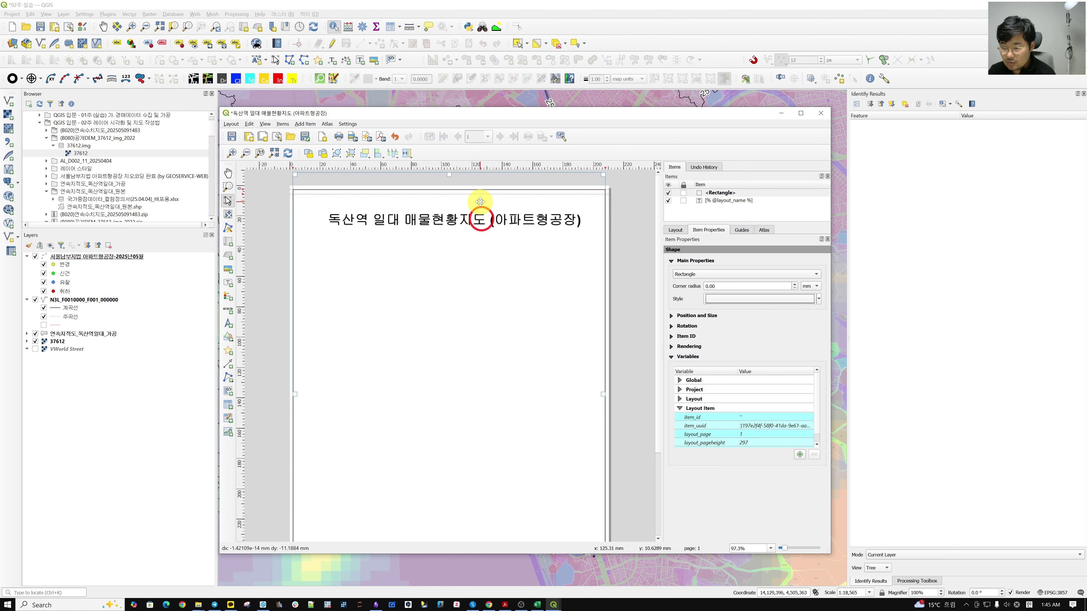
drag(479, 219, 478, 232)
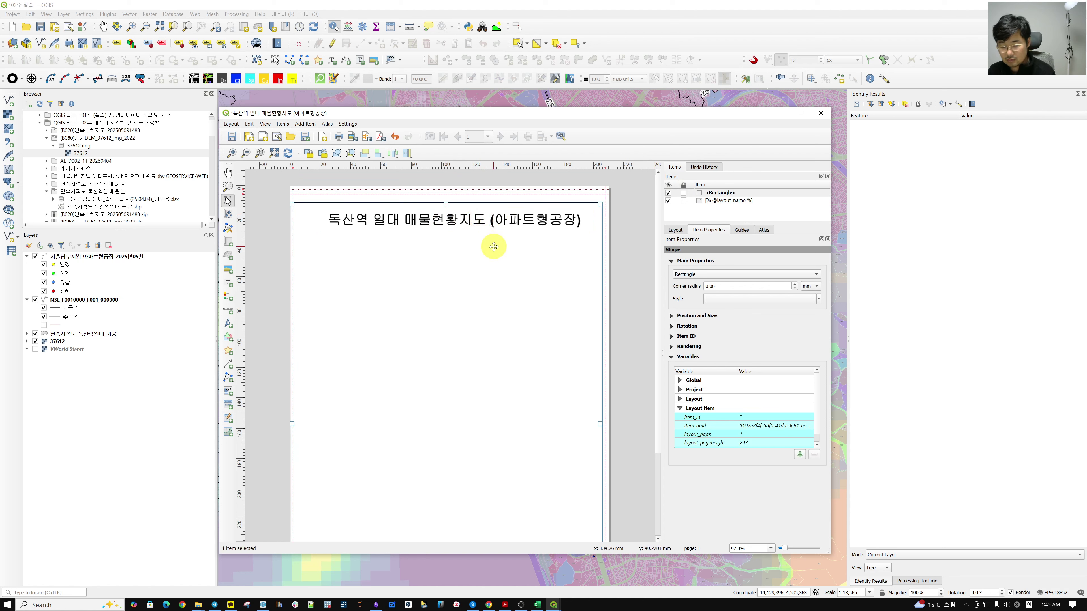
key(ctrl+z)
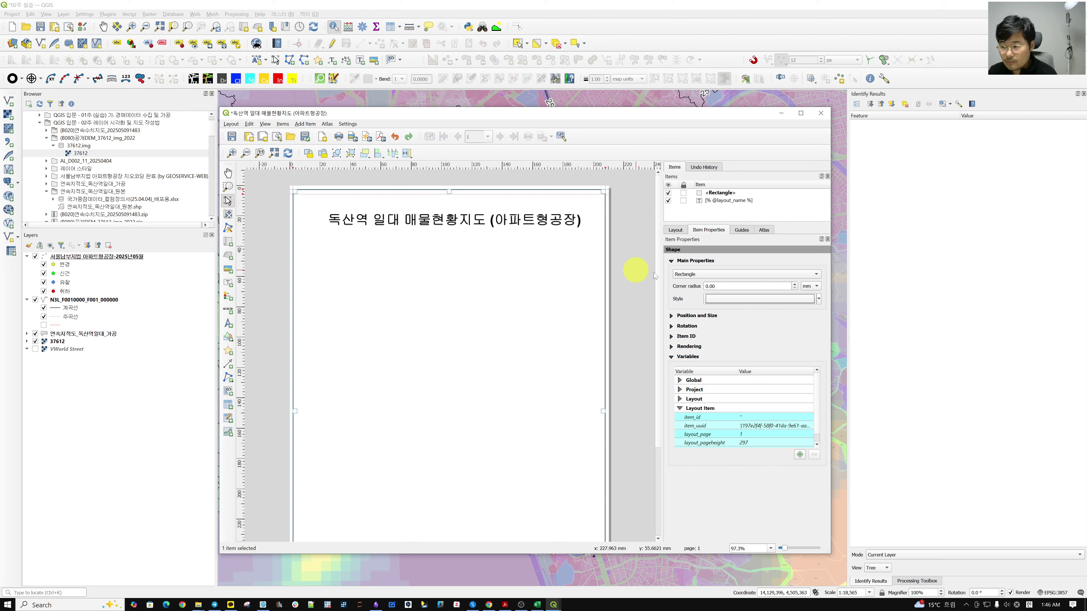
Step: Place the rectangle beneath the title label in the item order and move the title up closer to the page's upper border
click(730, 201)
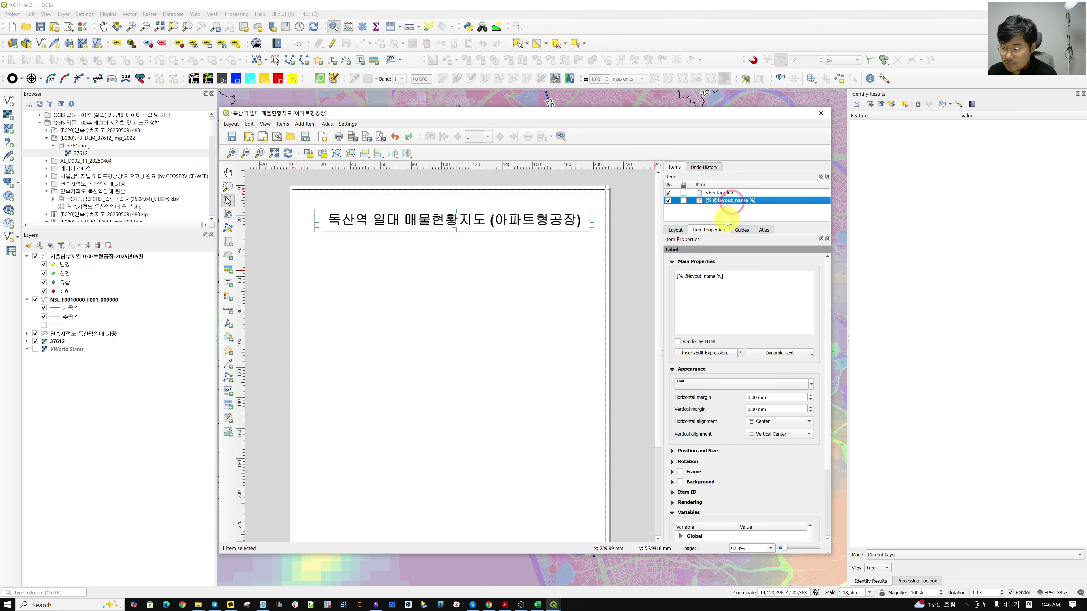
drag(720, 193, 732, 217)
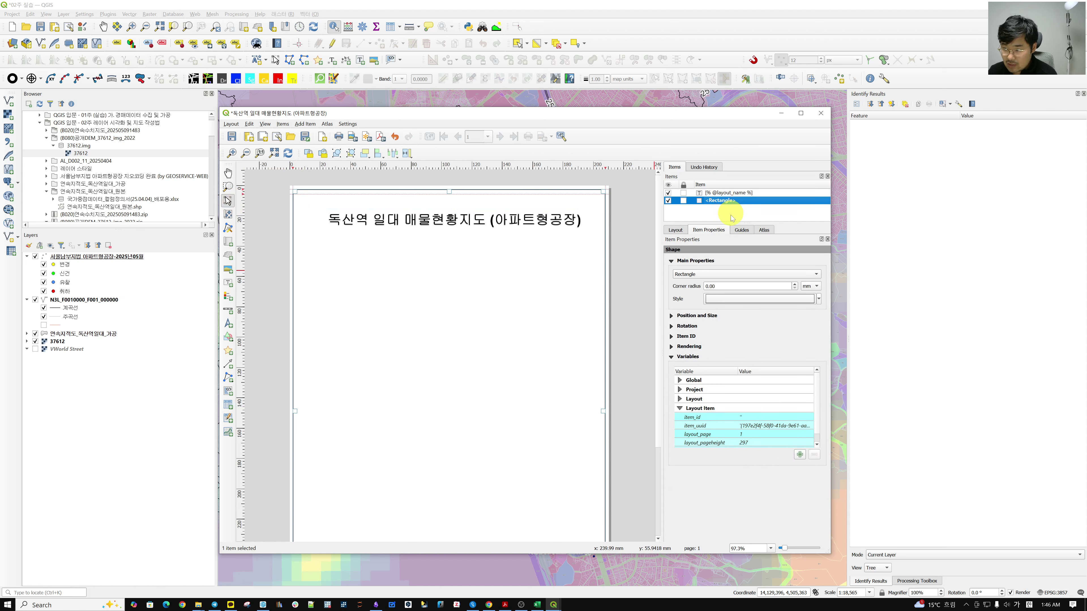
click(735, 193)
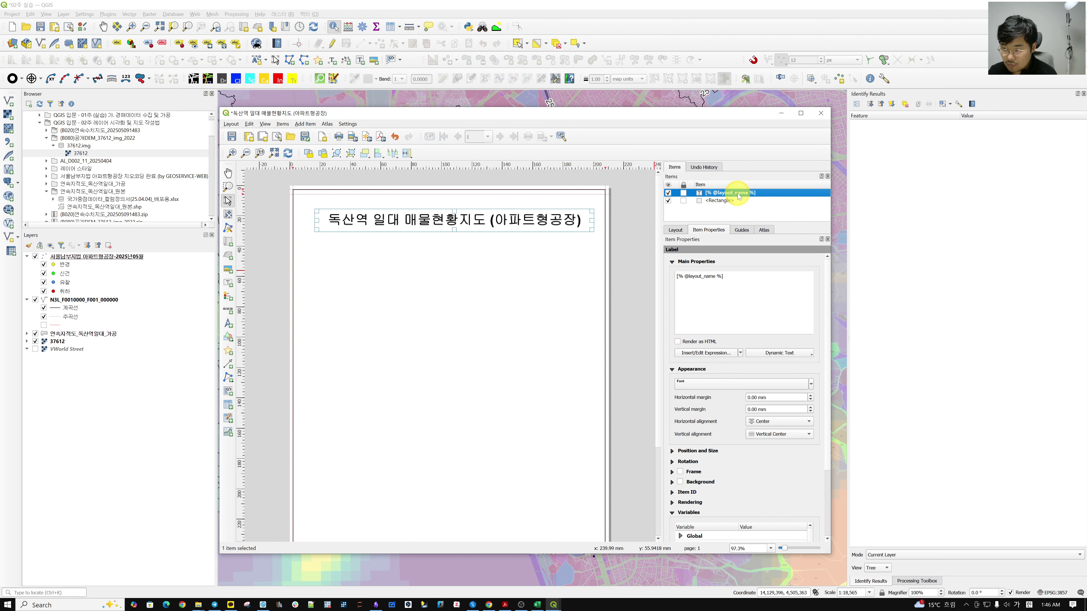
drag(453, 221, 447, 210)
drag(447, 210, 448, 205)
click(629, 233)
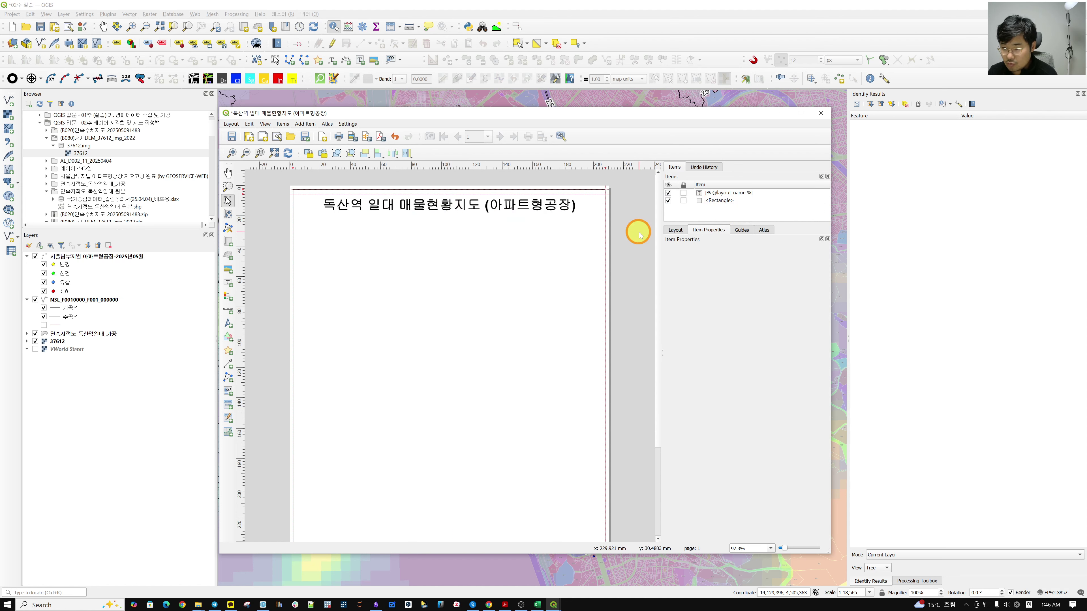
Step: Add a map item about 140 mm wide and 144 mm high on the page below the title
key(ctrl+minus)
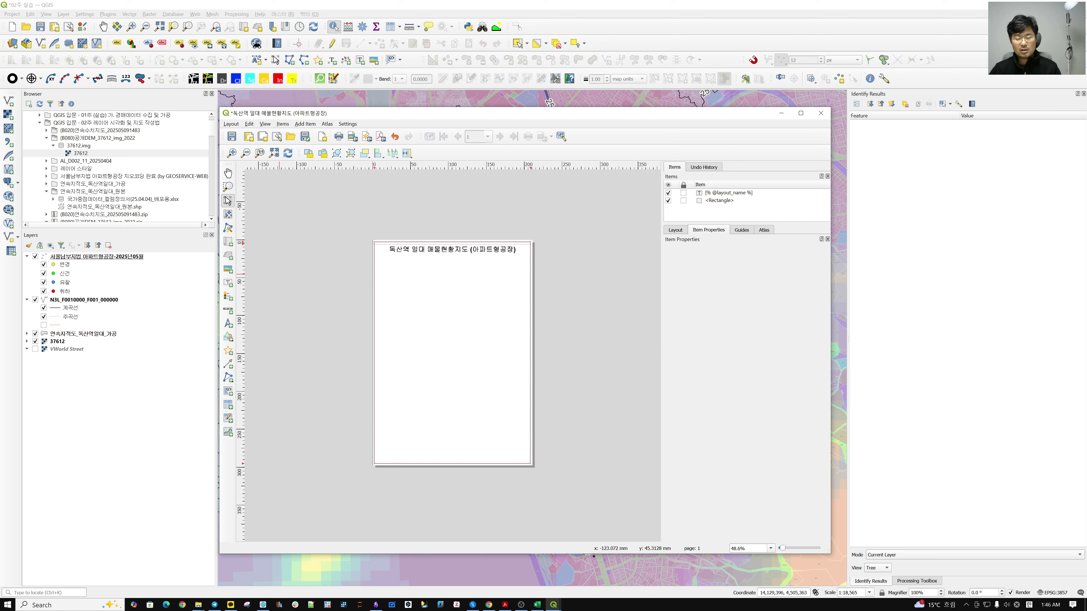
click(315, 127)
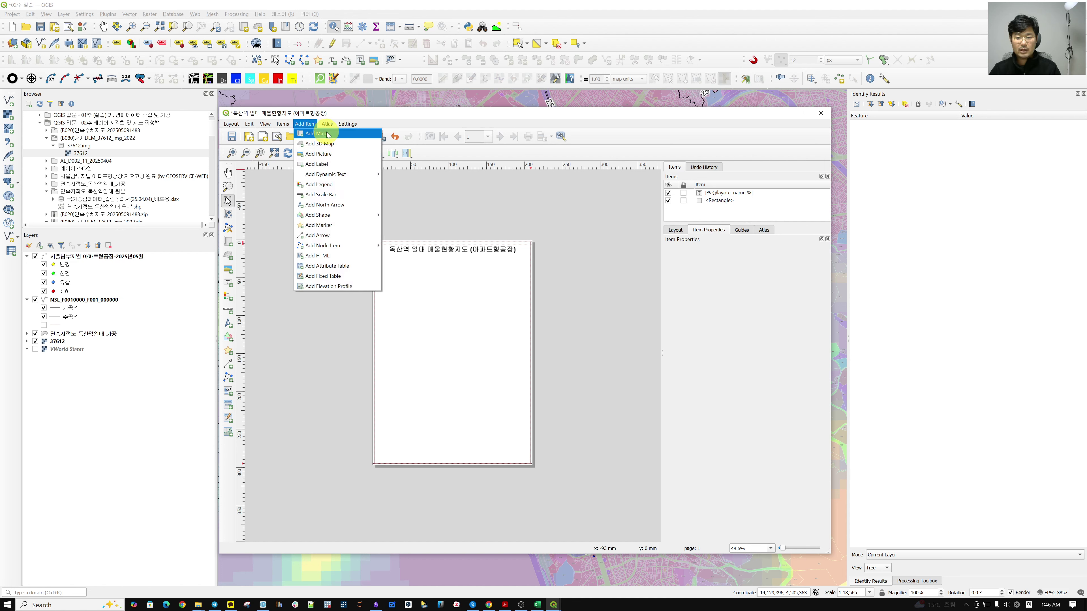
click(316, 133)
drag(389, 288, 497, 397)
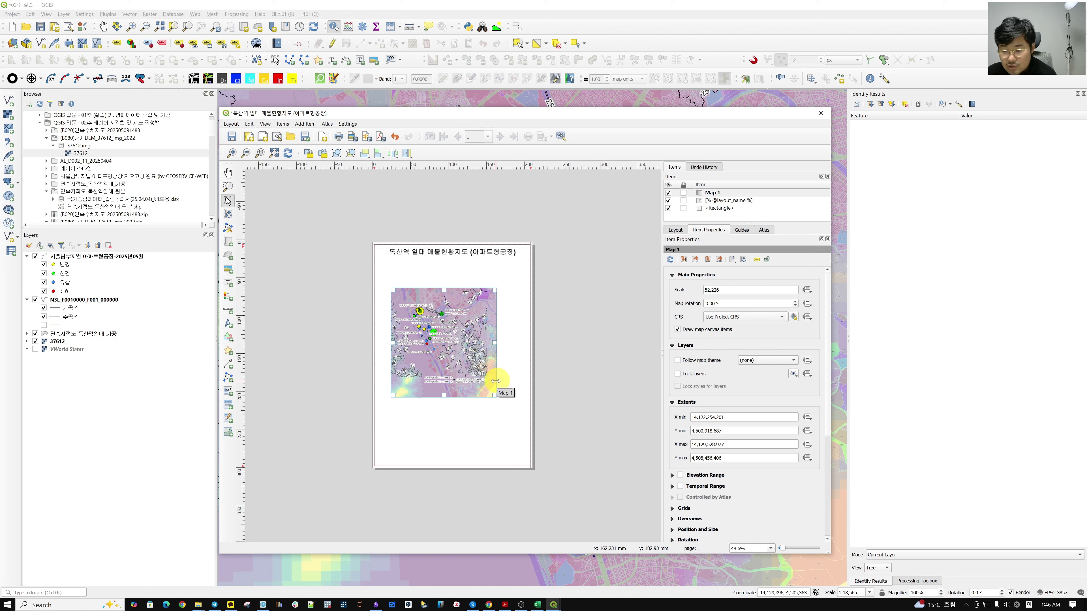
scroll(573, 362, up, 1)
drag(622, 320, 641, 425)
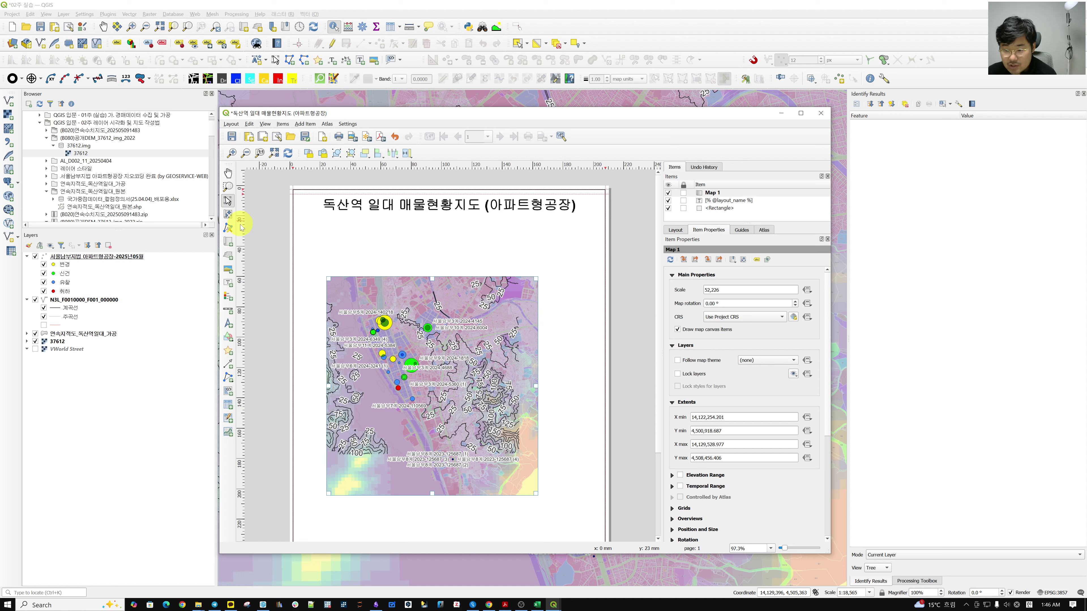
Step: Add inner vertical guides about 4 mm inside the page's side edges and fit the map's width between them below the title
drag(240, 224, 602, 209)
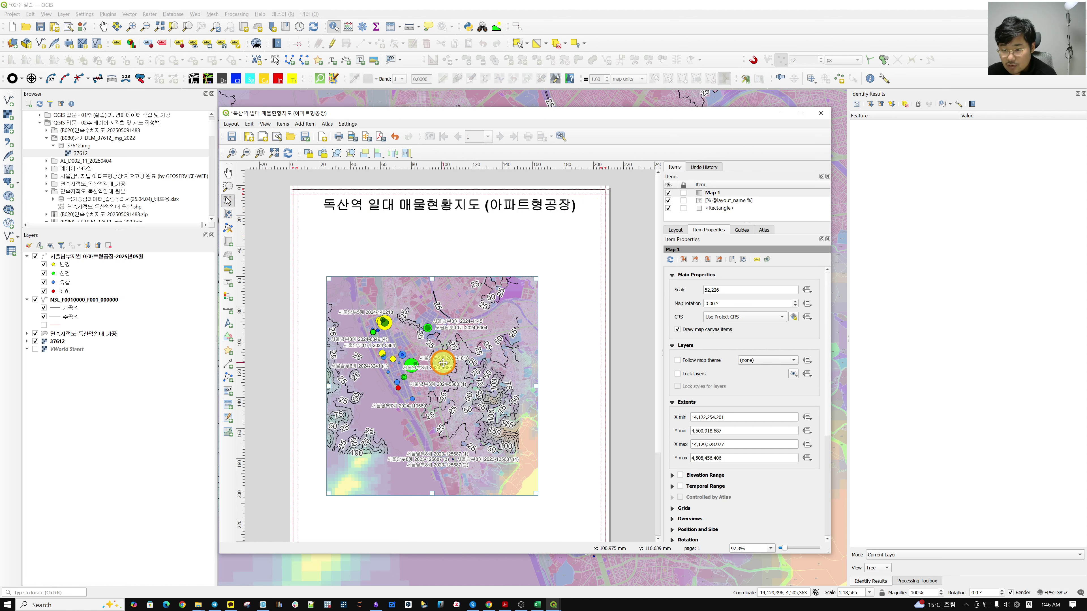
drag(443, 364, 412, 318)
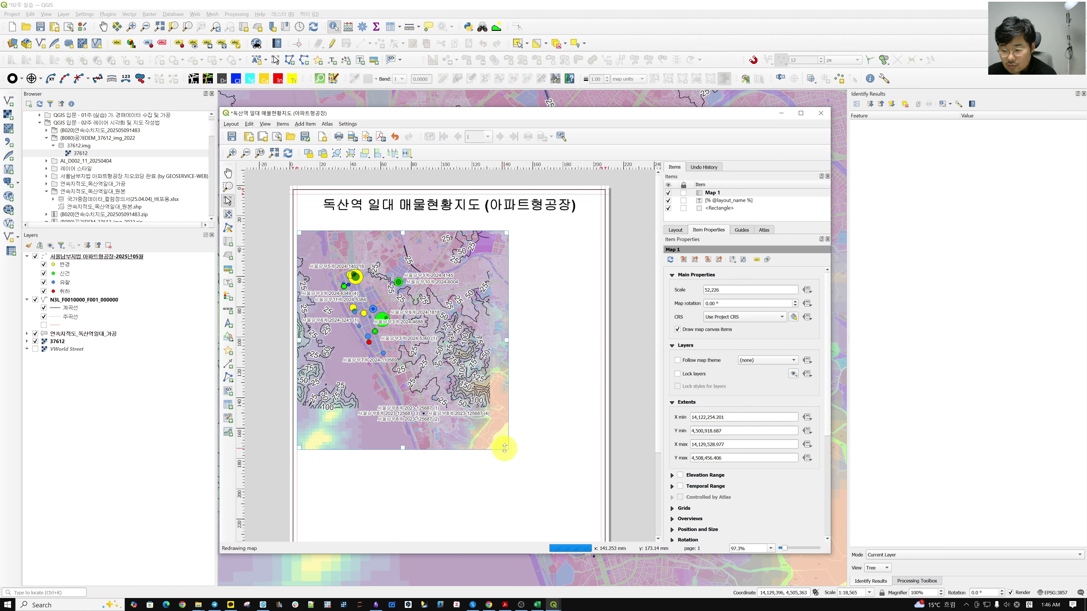
drag(505, 447, 599, 498)
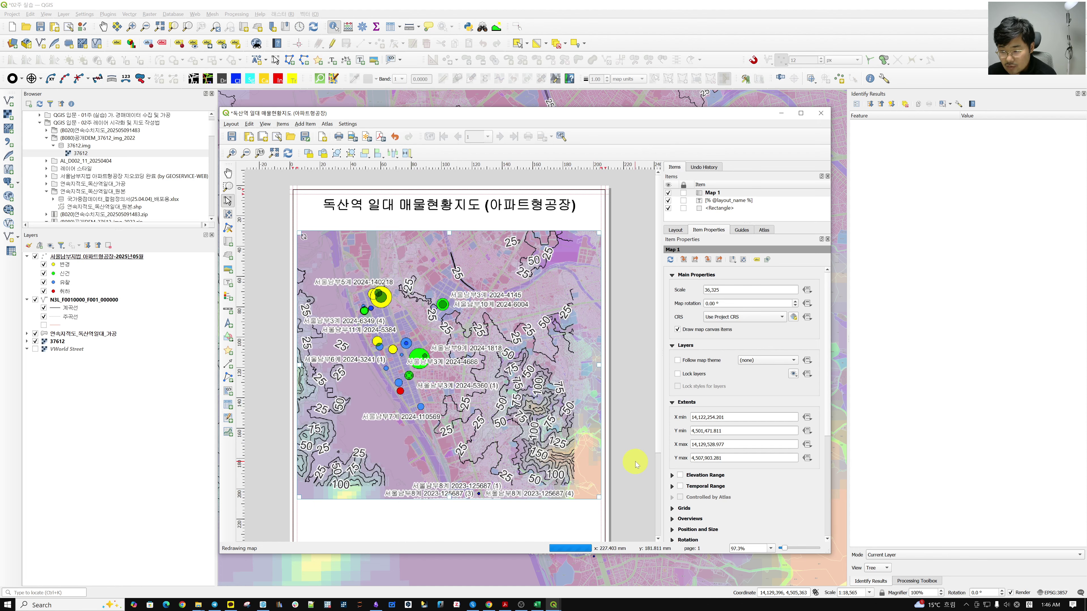
Step: Add a horizontal guide about 4 mm above the page's lower edge and extend the map's lower side down to it
scroll(636, 466, down, 1)
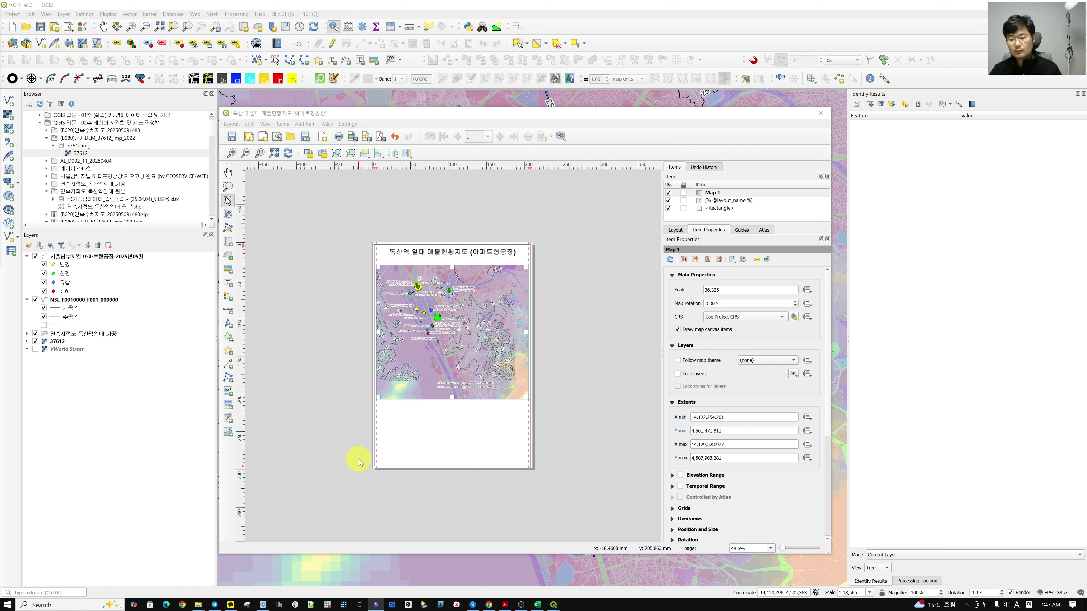
drag(453, 398, 461, 461)
scroll(461, 461, up, 1)
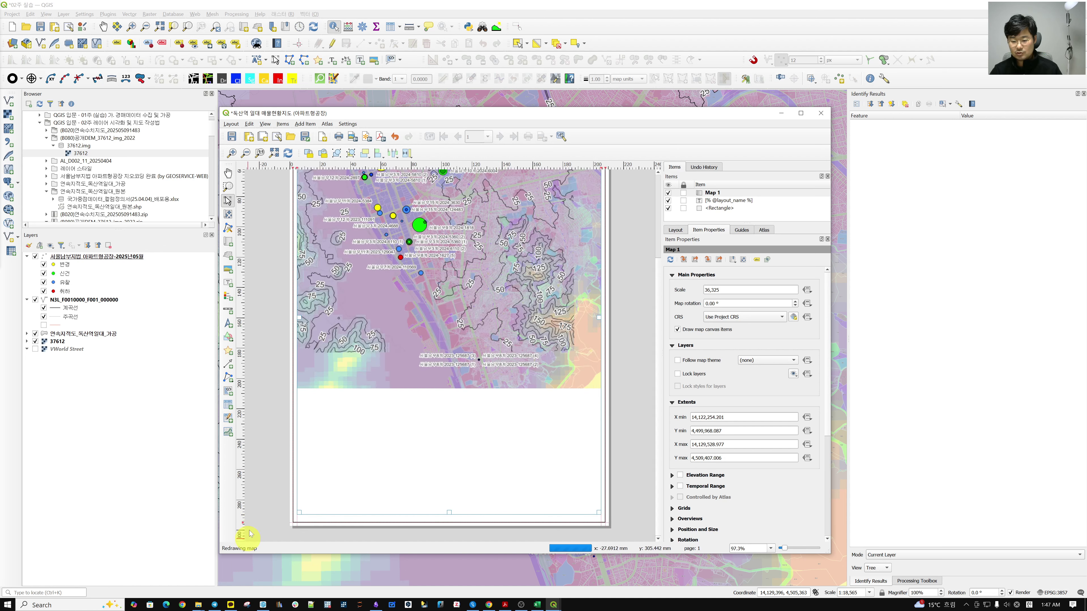
drag(355, 162, 438, 519)
scroll(458, 415, down, 1)
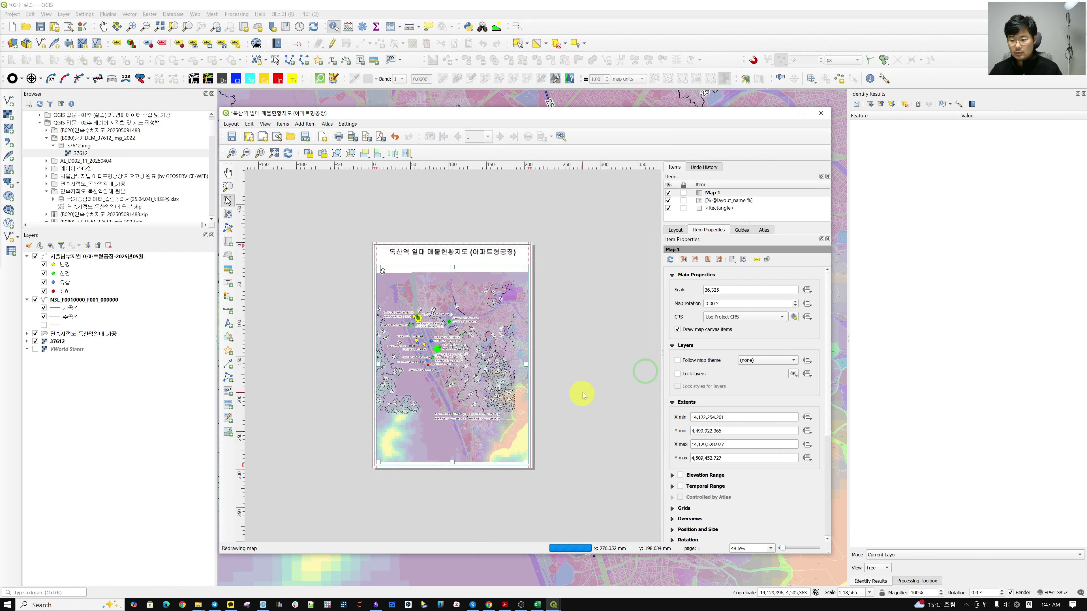
Step: Move and enlarge the layout window, and fit the whole page in view
scroll(545, 384, up, 1)
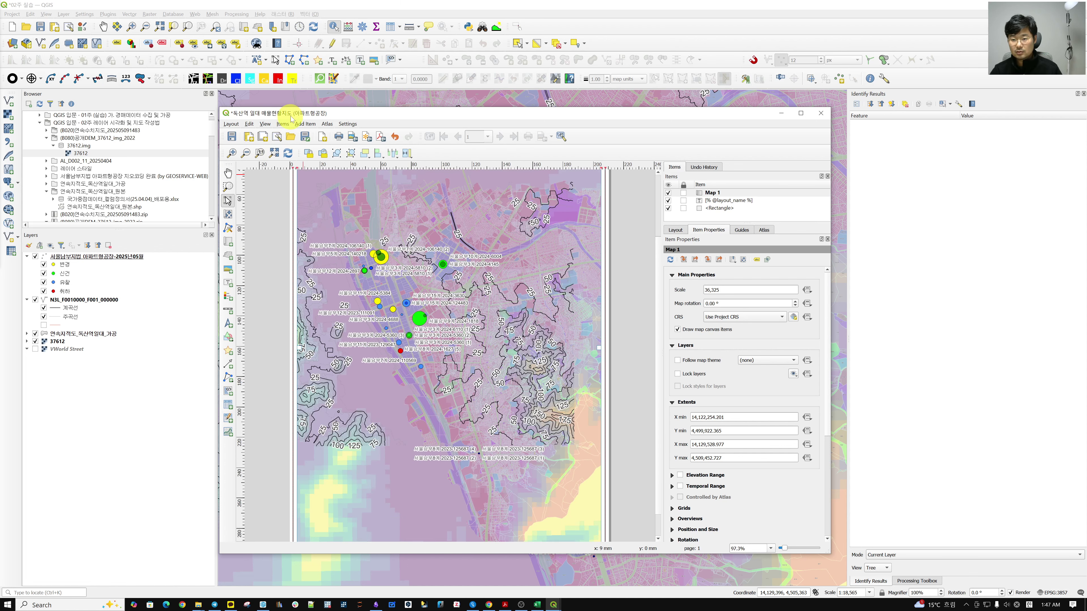
drag(268, 116, 107, 40)
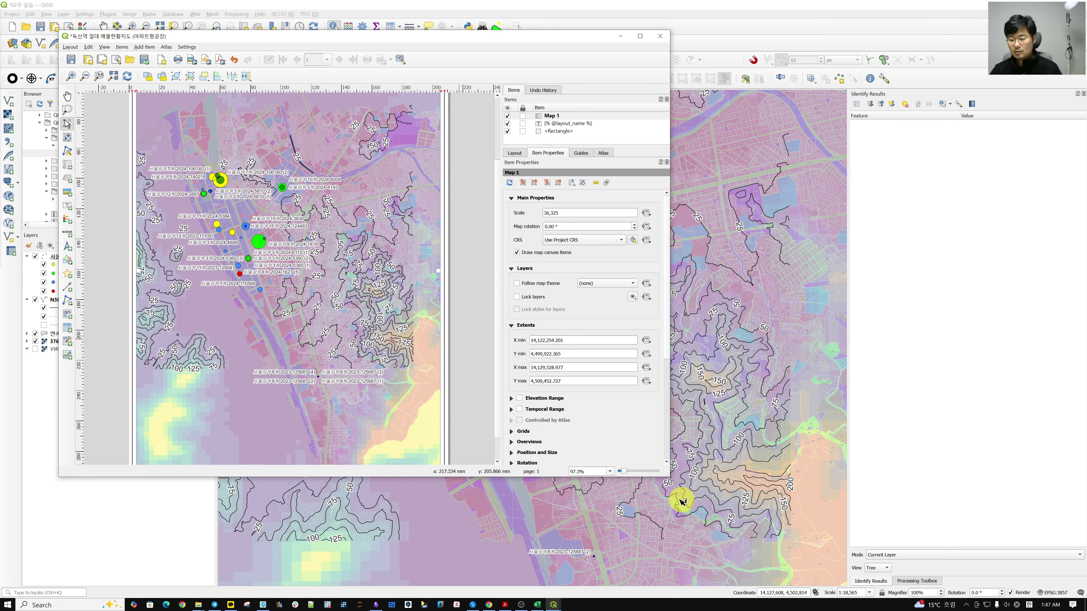
drag(667, 475, 1031, 583)
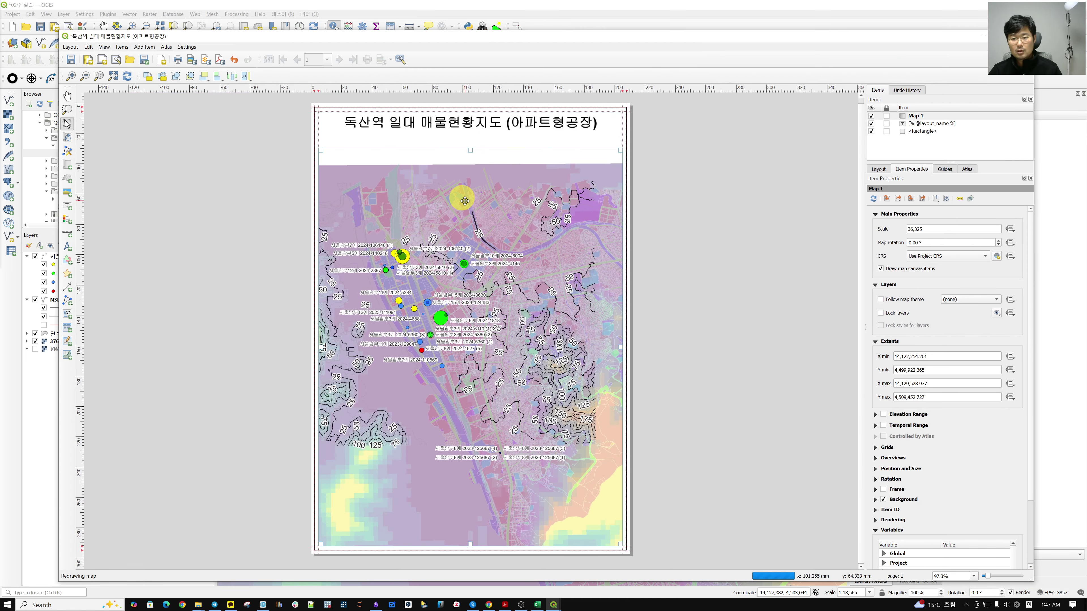
click(113, 76)
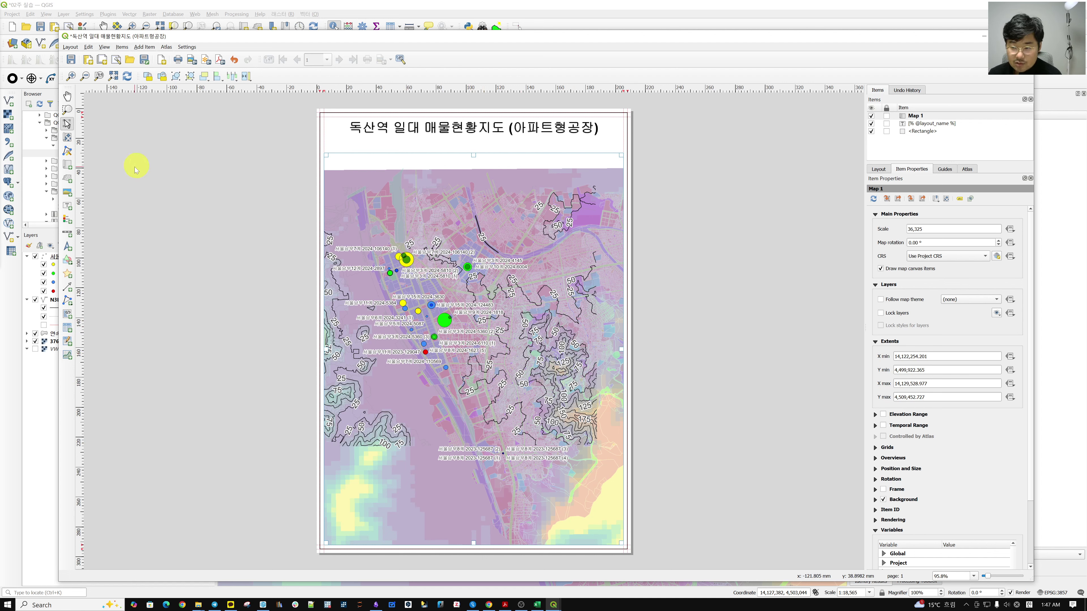
click(378, 123)
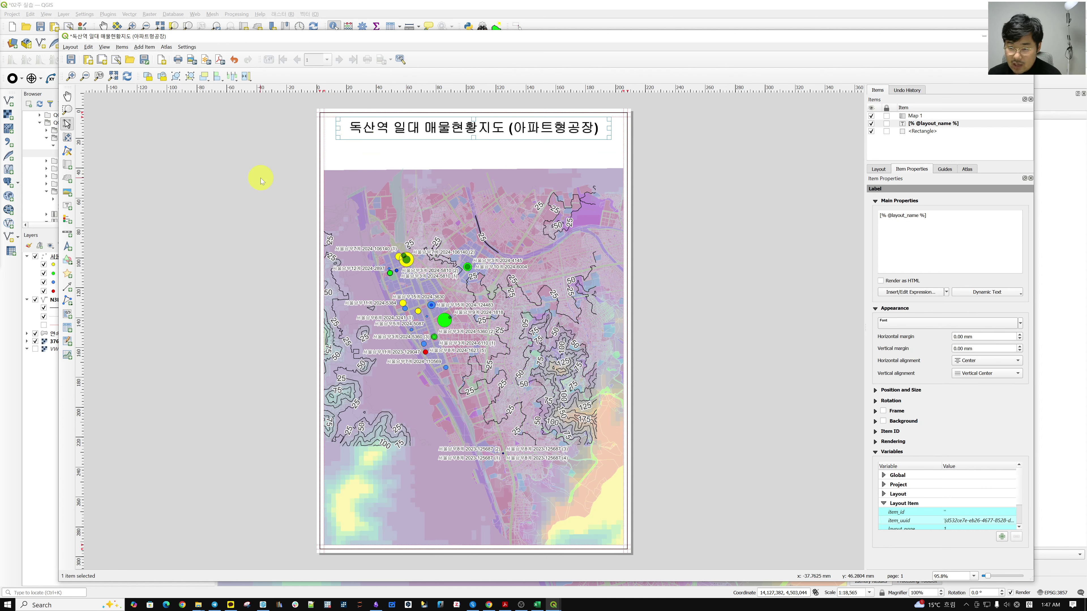
click(263, 184)
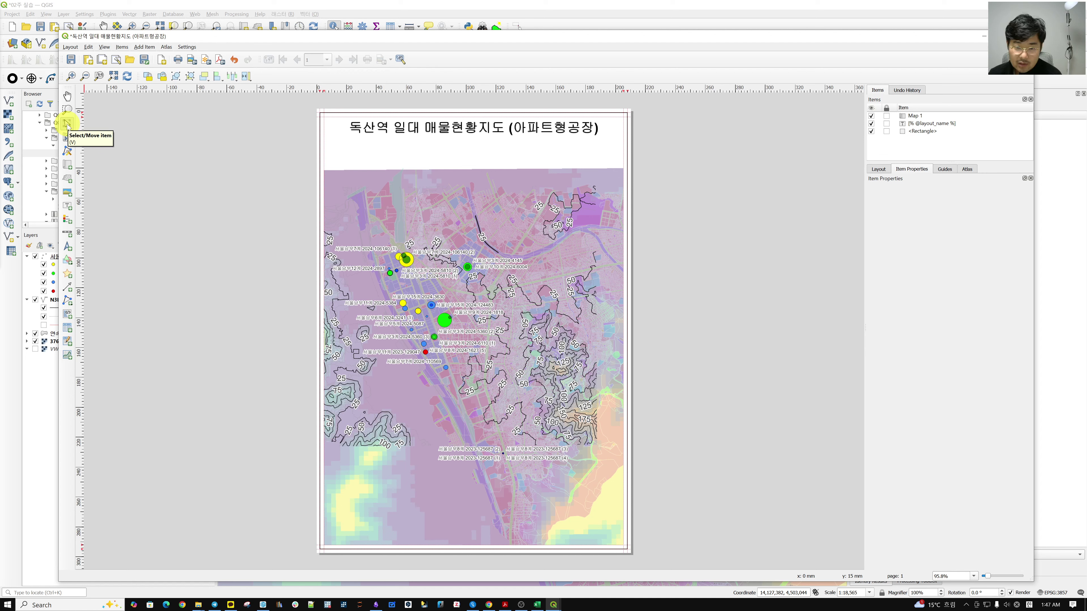
Step: Shift the map's content right and down inside its frame so the property markers sit near the frame's centre
click(67, 138)
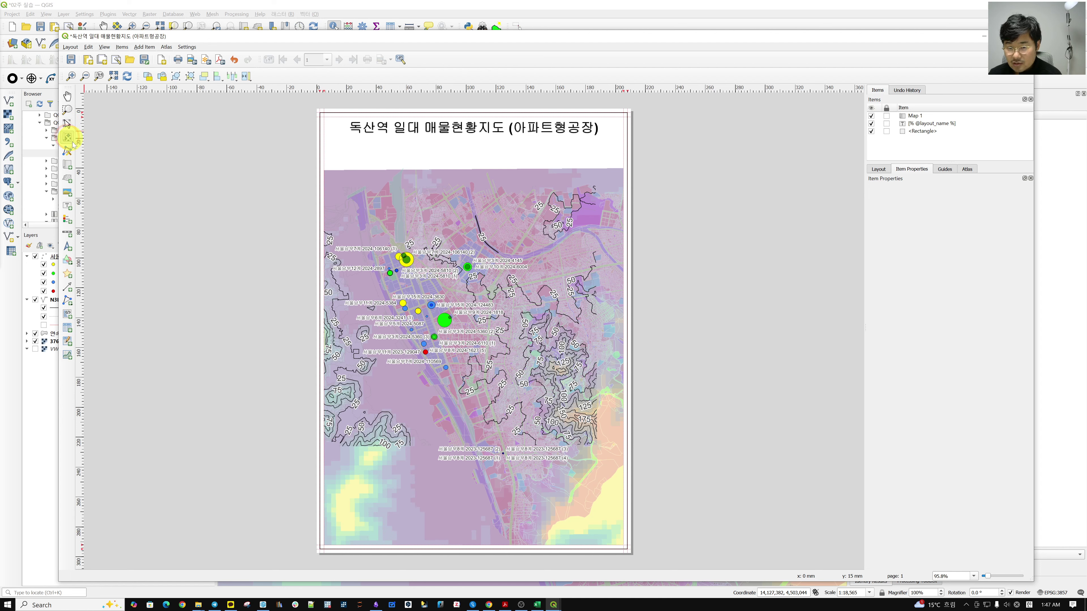
click(437, 349)
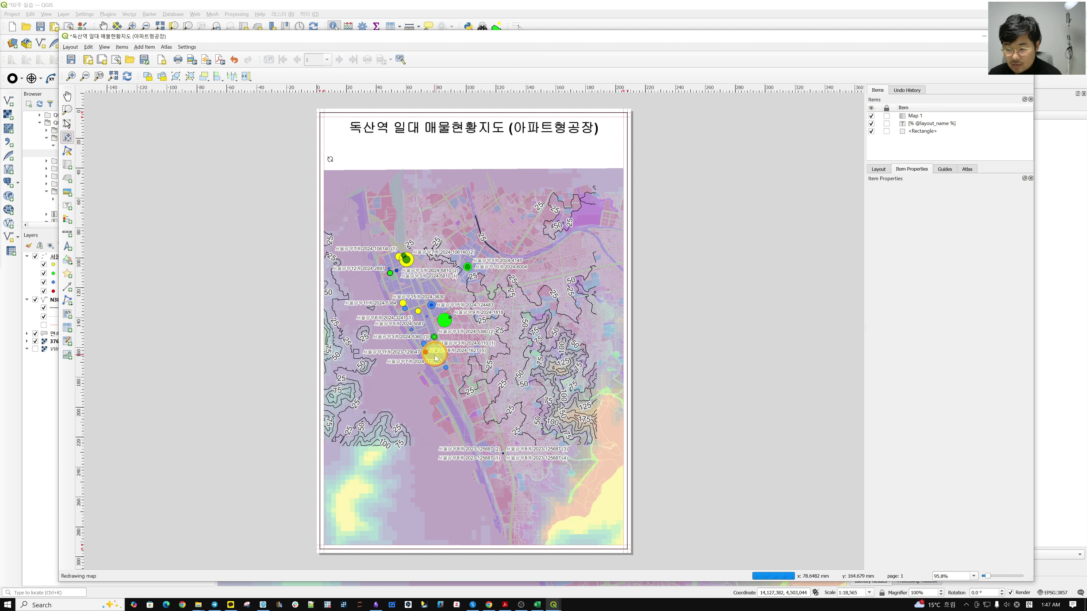
drag(437, 348, 489, 387)
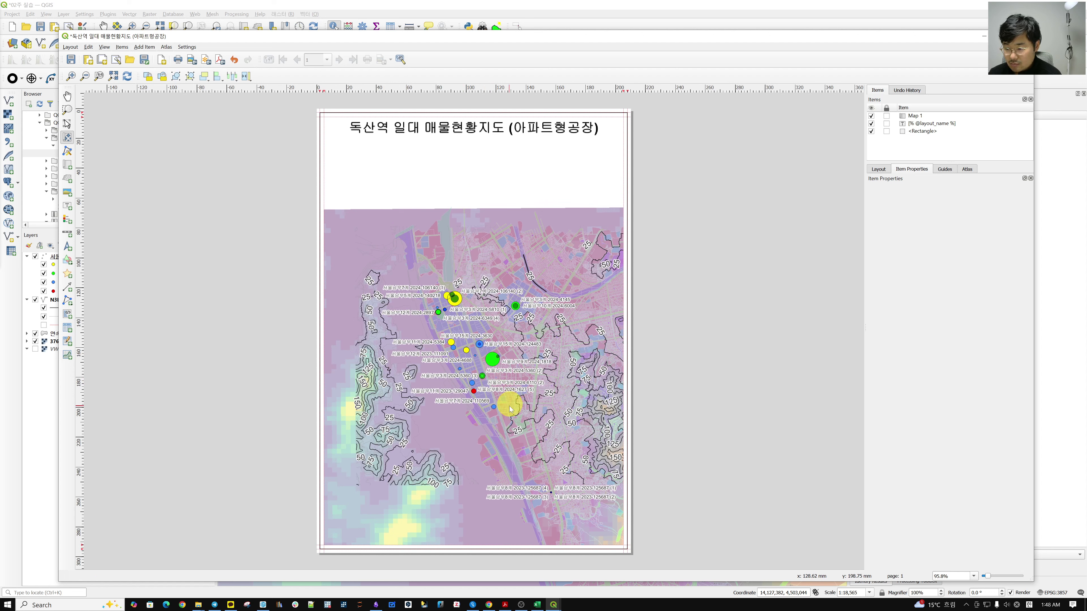
mouse_move(498, 449)
mouse_down()
mouse_move(452, 403)
mouse_move(506, 448)
mouse_up()
drag(527, 352, 509, 333)
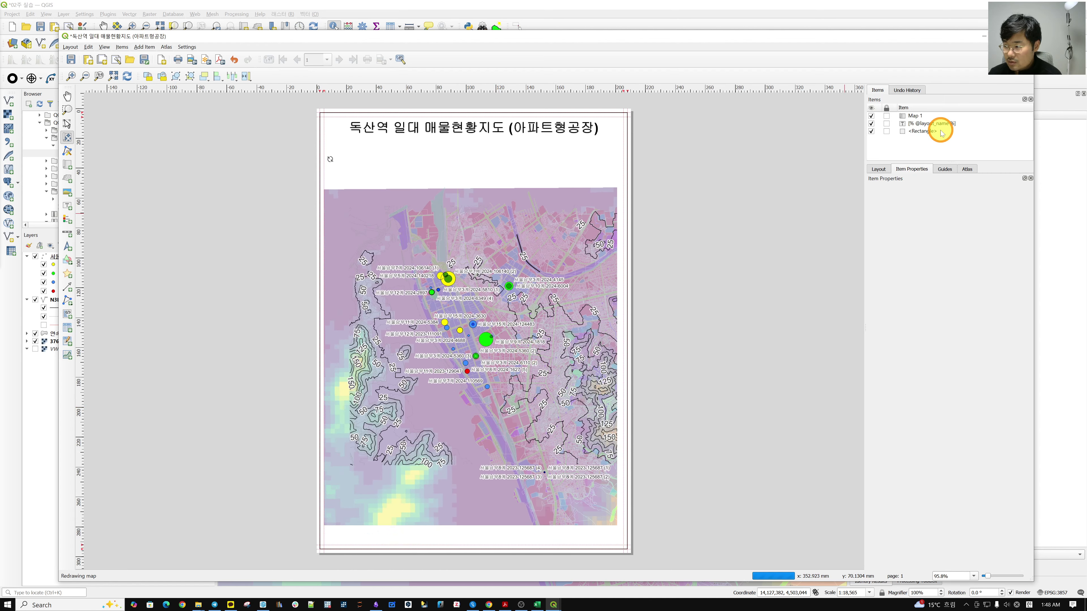
Step: Reorder the layout items so Map 1 sits directly below the title label
click(941, 116)
drag(925, 117, 949, 127)
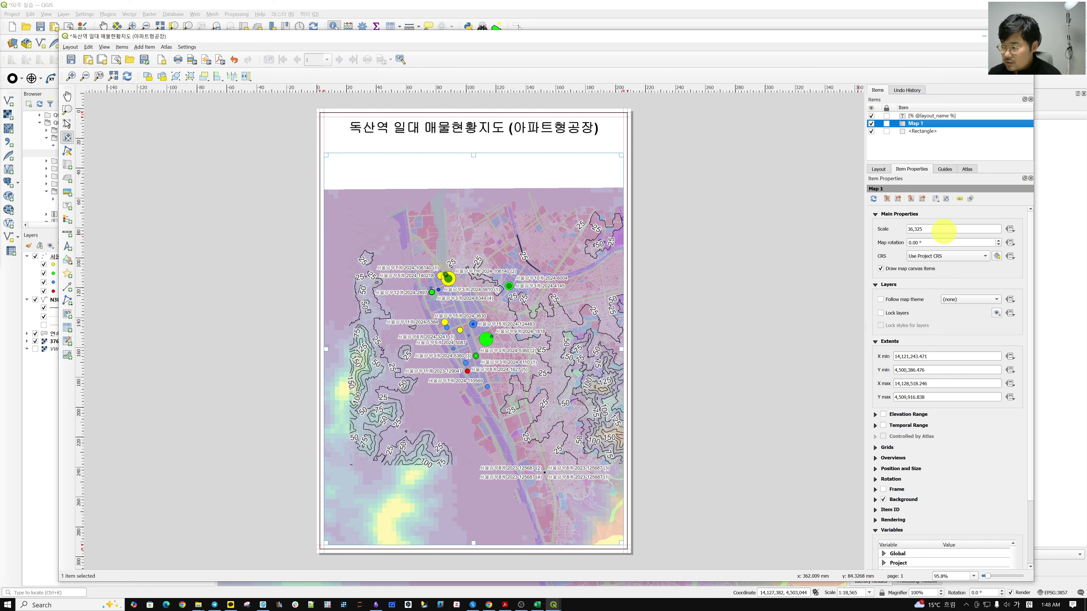
Step: Set Map 1's scale to 25,000 and shift its content right and slightly down inside the frame
double_click(941, 229)
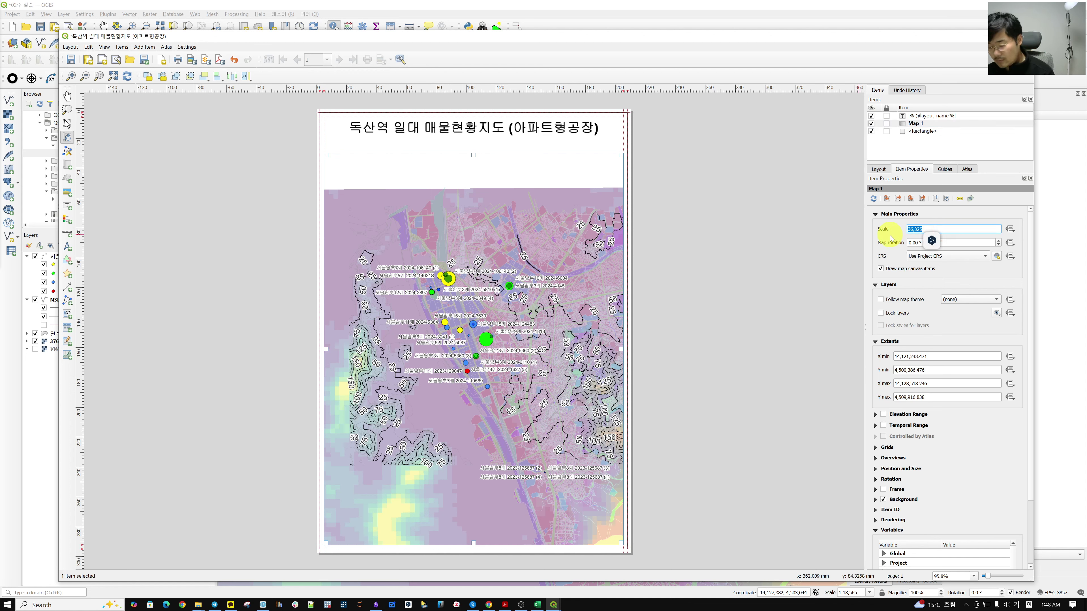
text(25000)
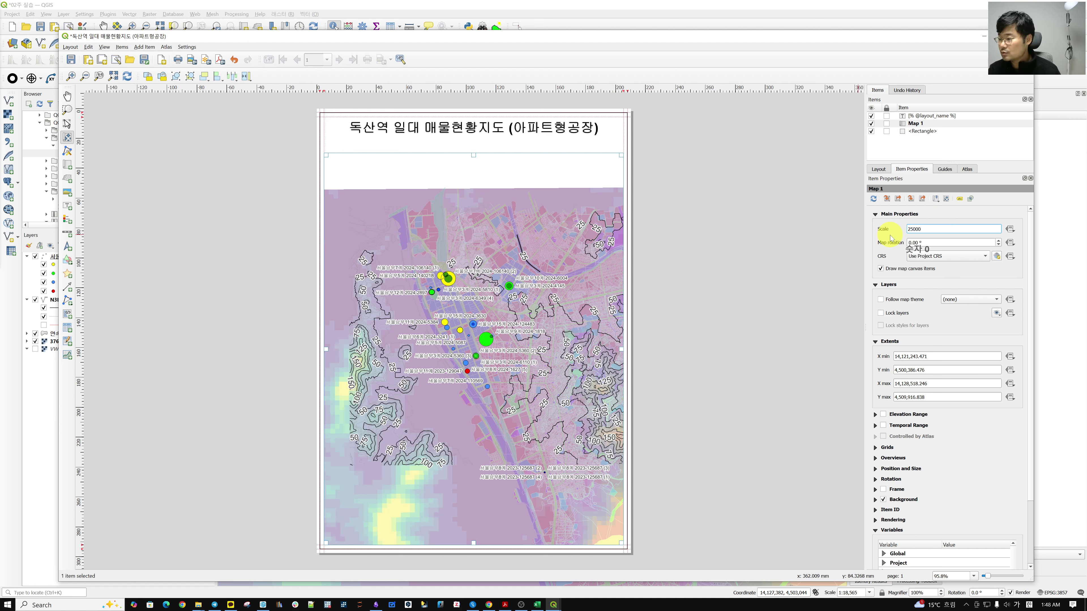
key(Return)
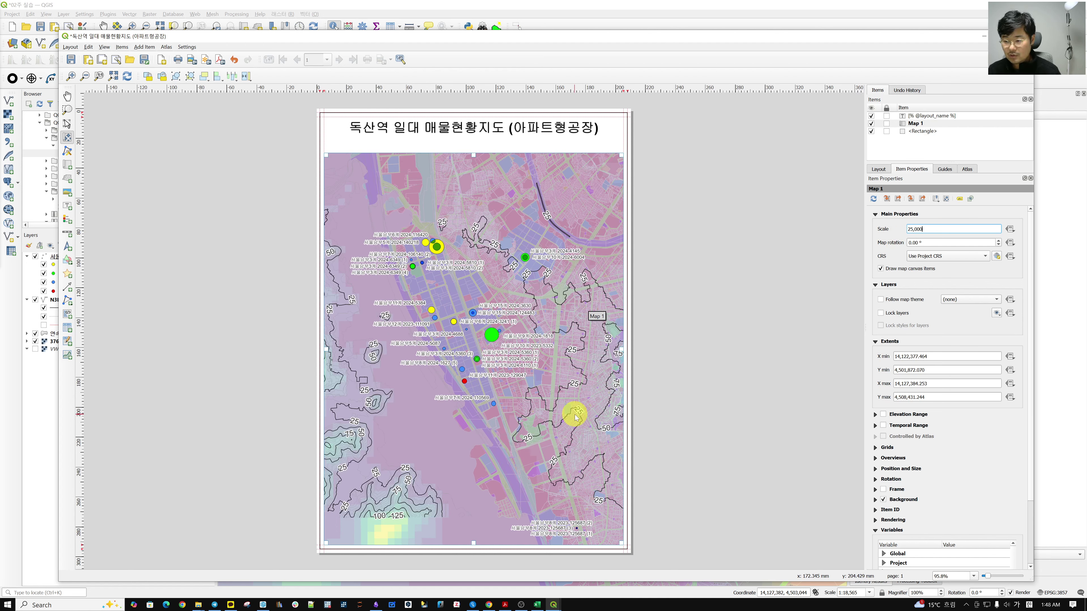
drag(576, 415, 592, 398)
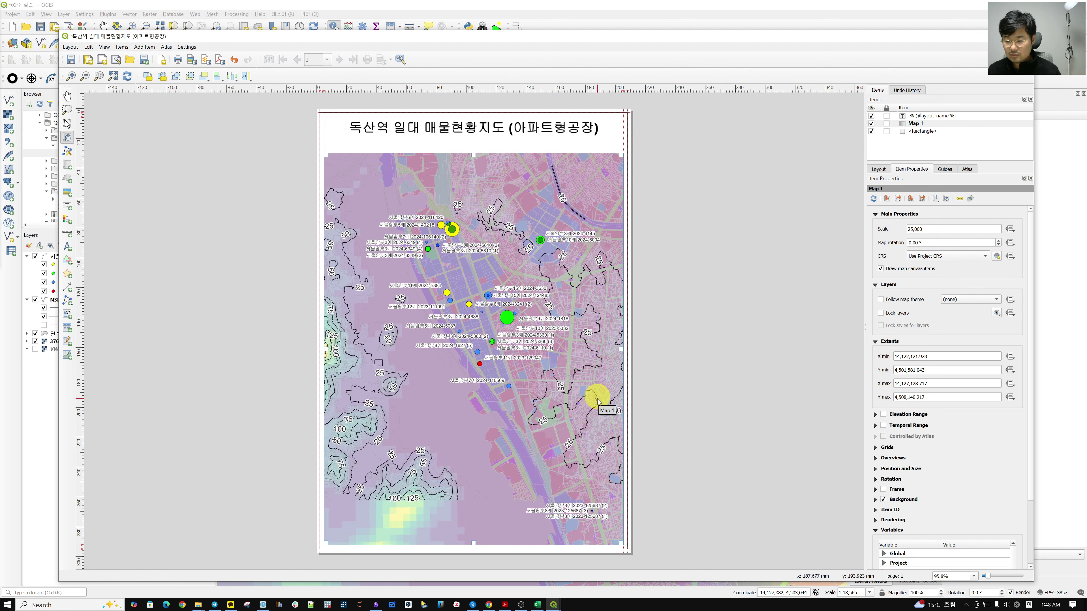
drag(596, 396, 594, 447)
Step: Try a scale of 15,000 for Map 1
double_click(940, 227)
text(15,)
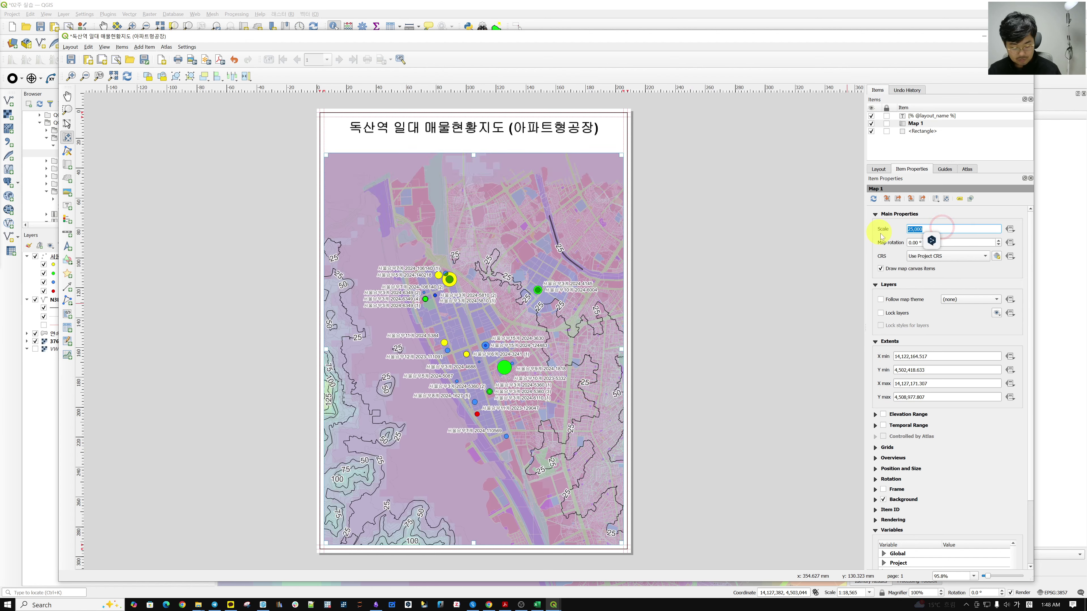
text(000)
key(Return)
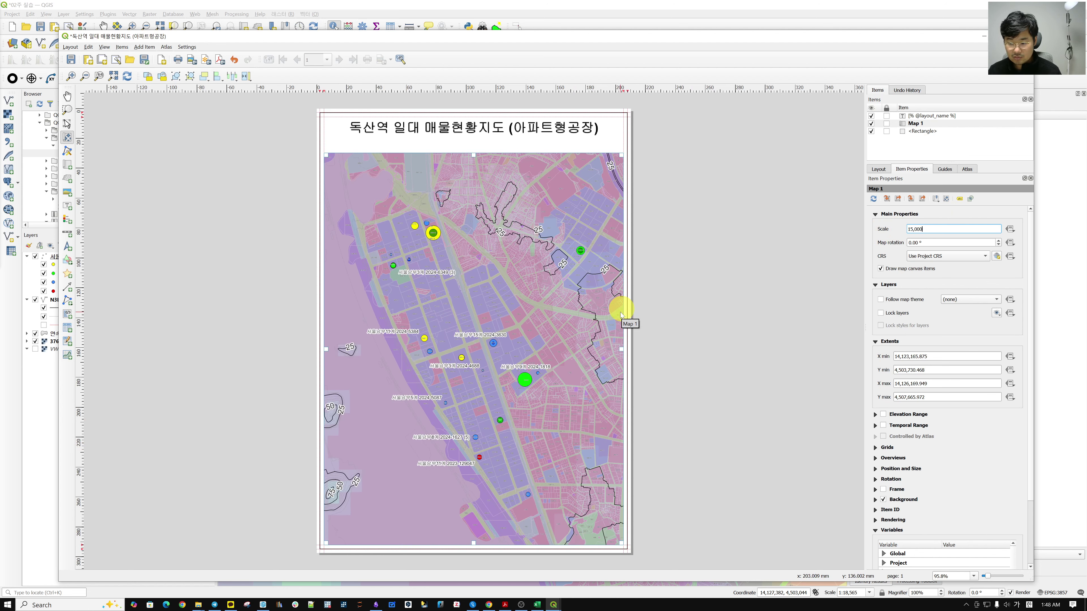
Step: Set Map 1's scale to 20,000 and shift its content up so the property markers are well placed in the frame
double_click(935, 229)
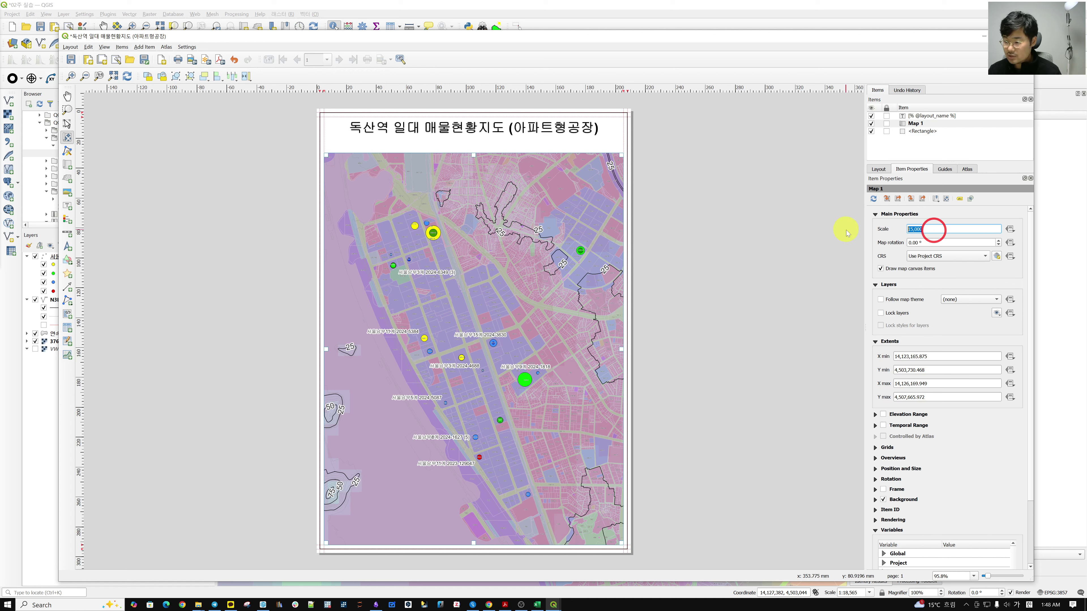
text(2000)
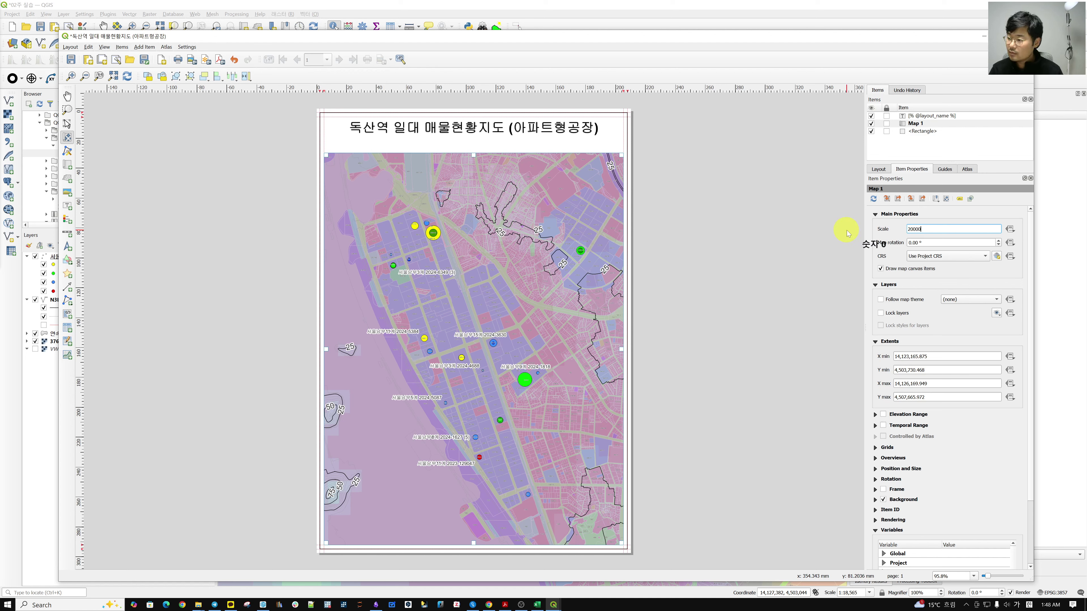
key(Return)
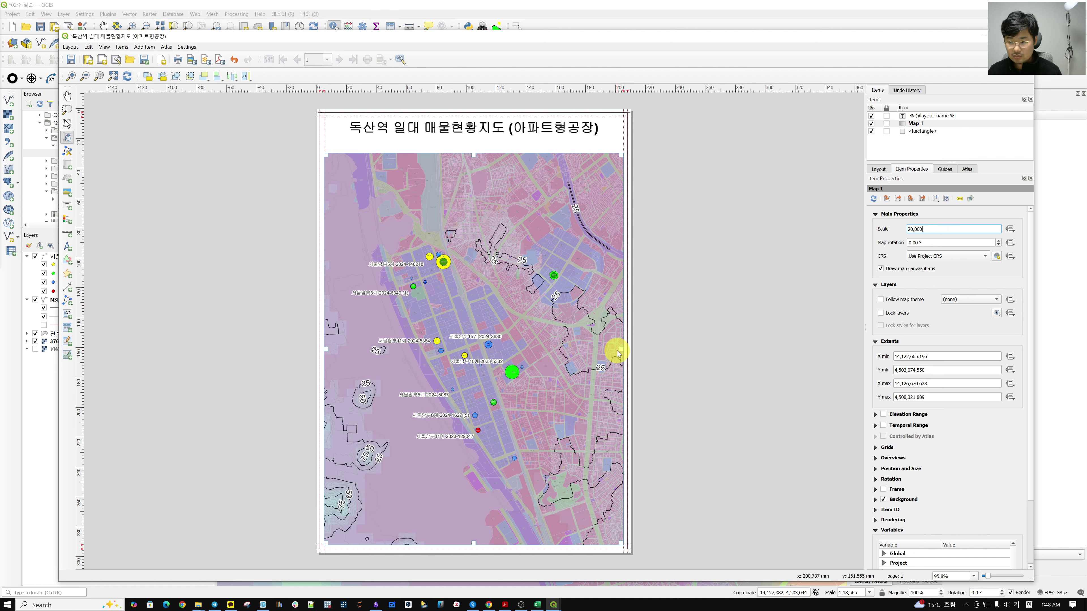
drag(566, 422, 542, 386)
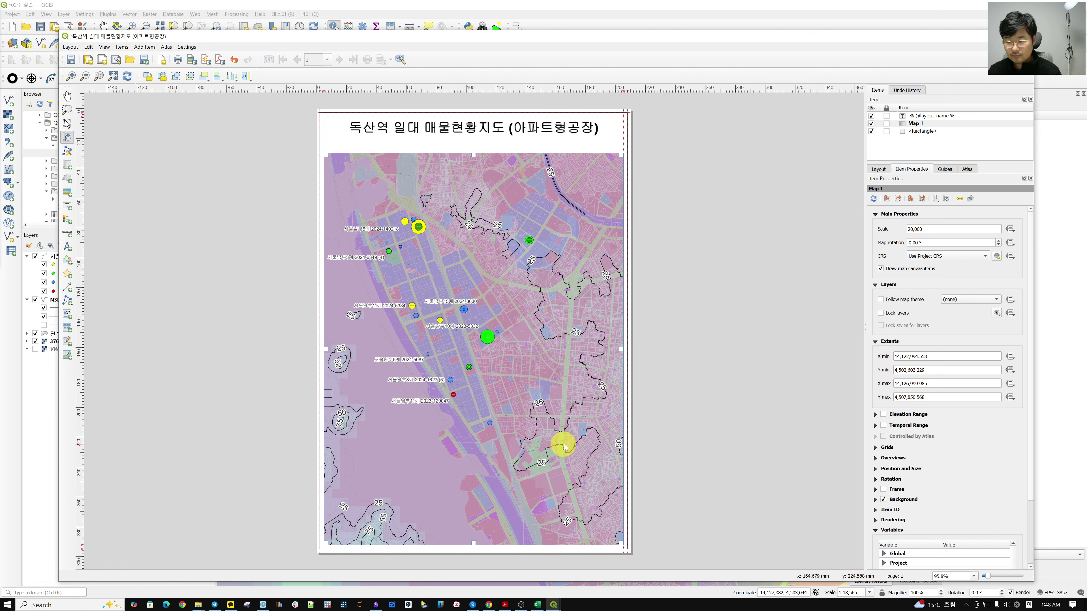
drag(564, 447, 567, 428)
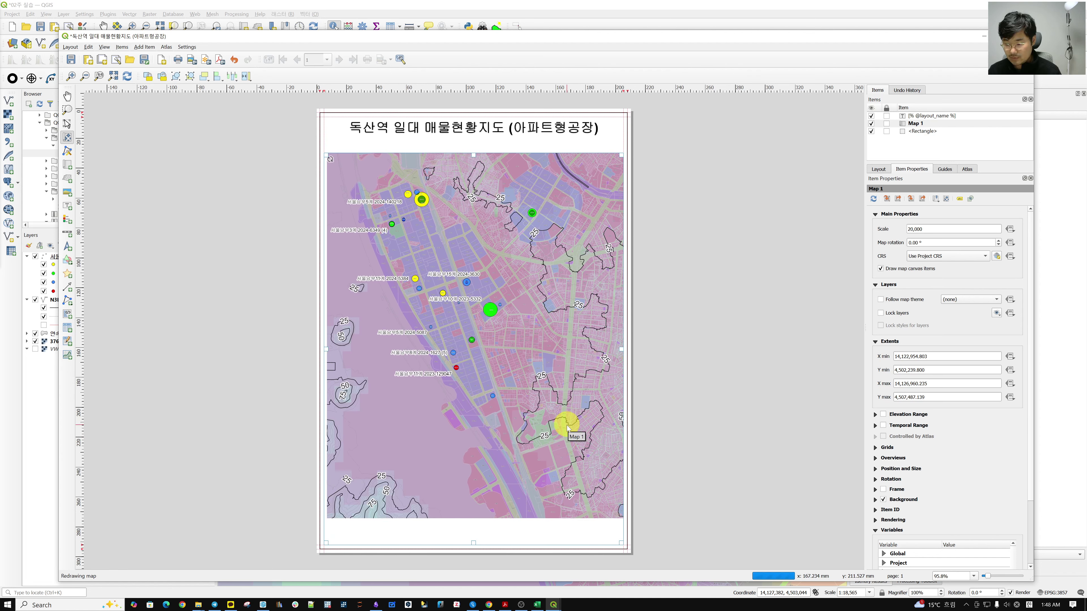
drag(564, 430, 577, 463)
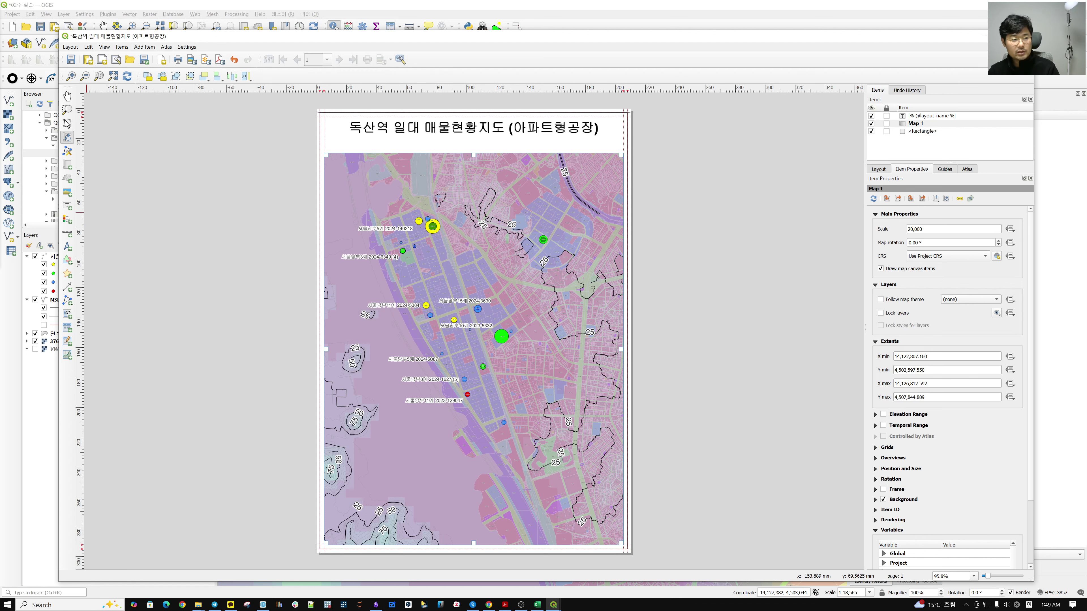
Step: Add a legend over the map's lower-right area and move it onto the empty canvas to the right of the page
click(144, 46)
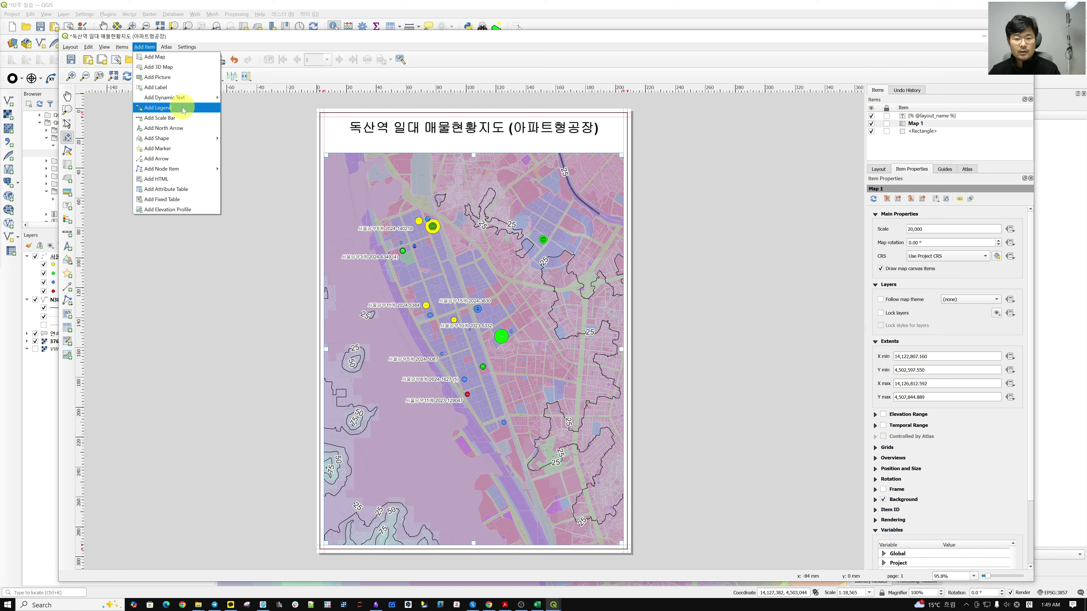
click(171, 107)
drag(520, 403, 608, 532)
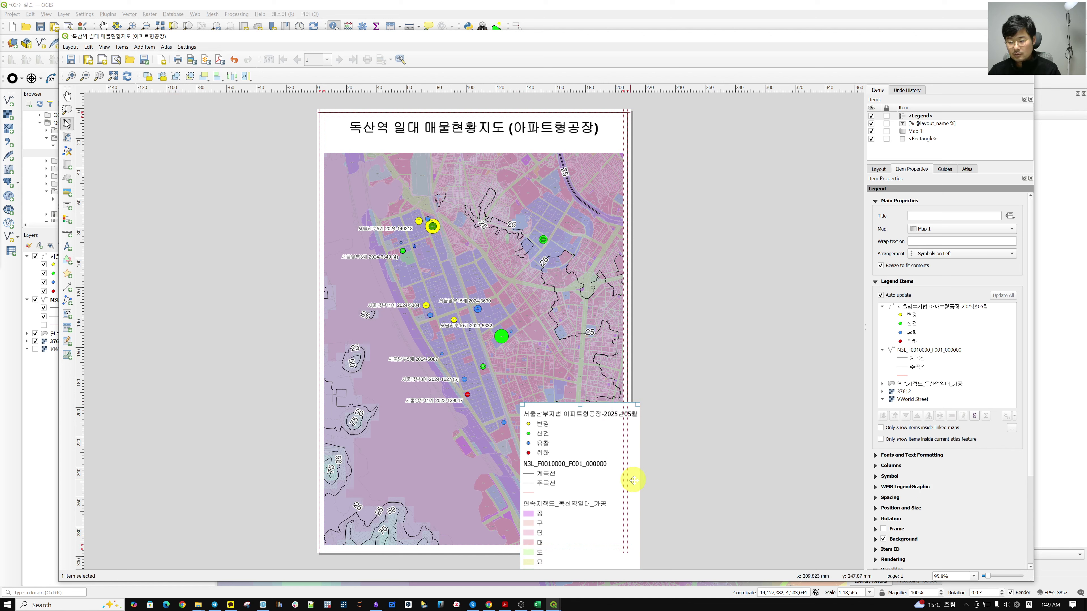
drag(634, 485, 583, 243)
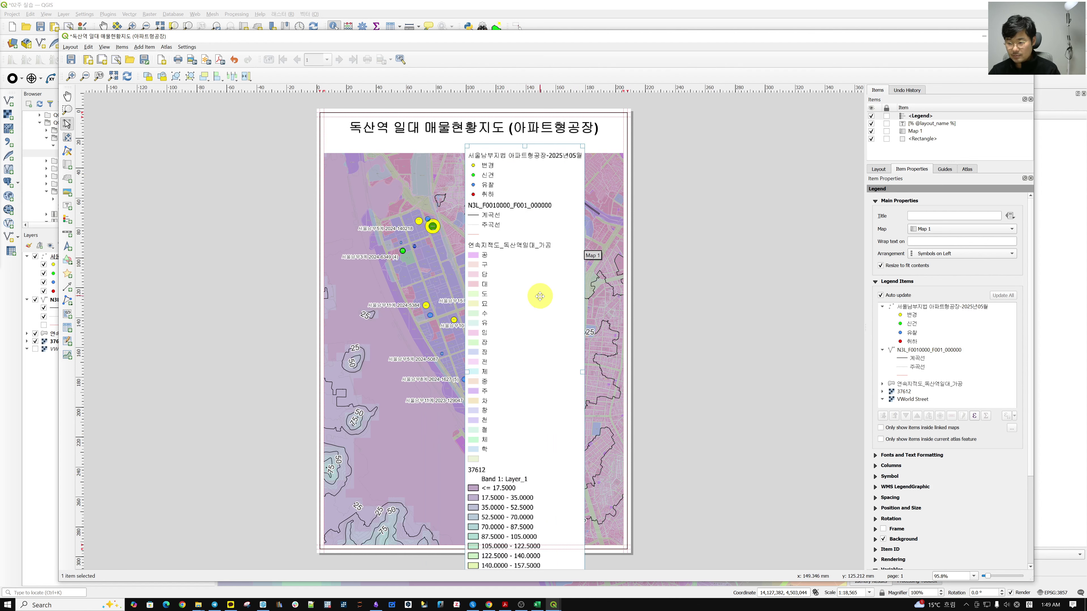
drag(521, 330, 707, 294)
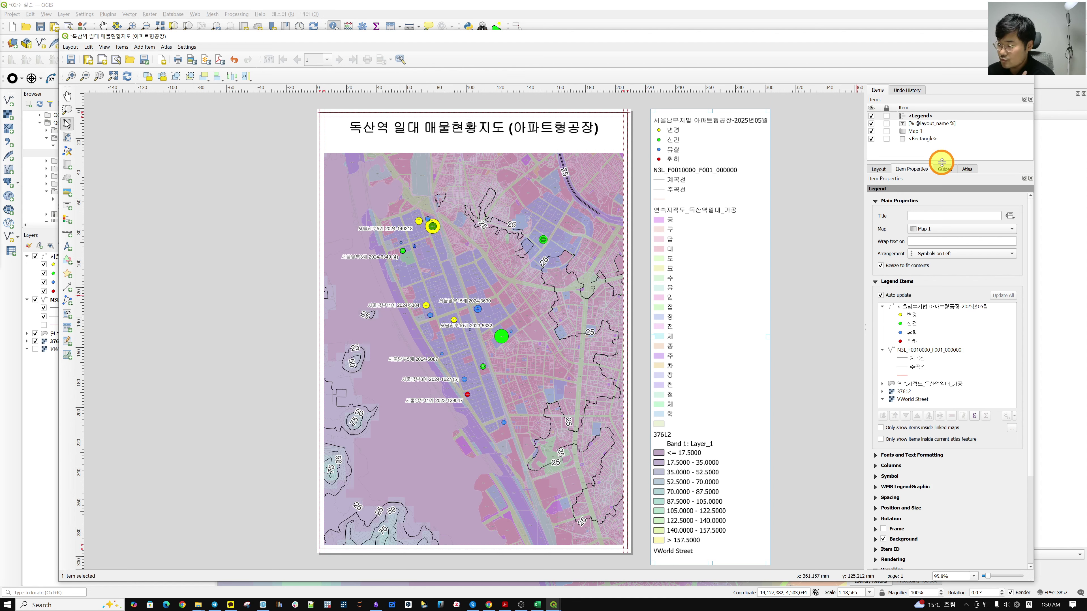
Step: Turn off the legend's auto update and remove the 37612 raster layer with its elevation classes from the legend
drag(942, 163, 941, 142)
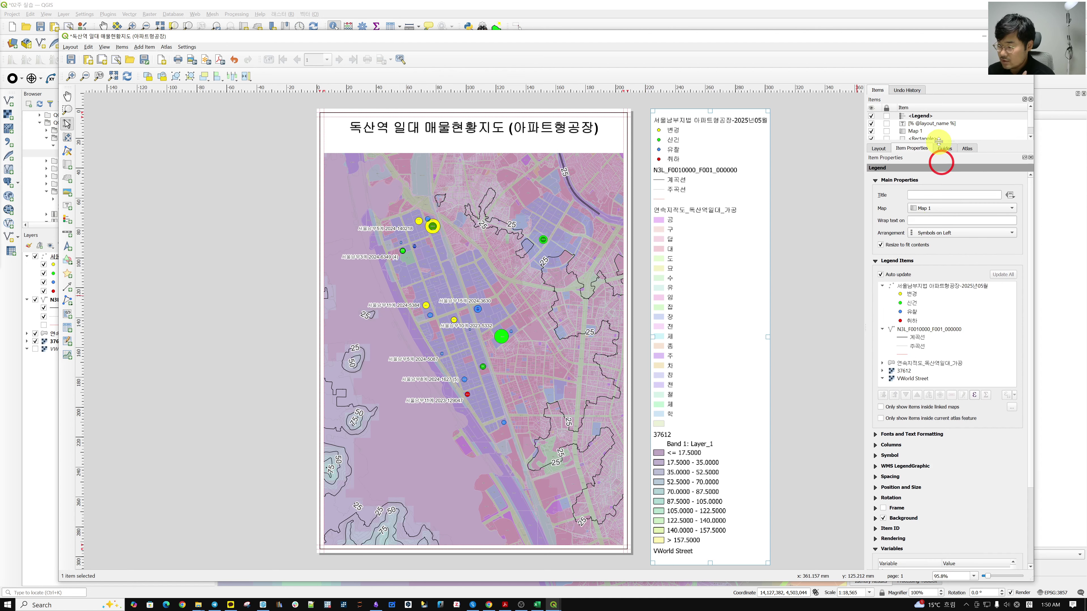
click(923, 379)
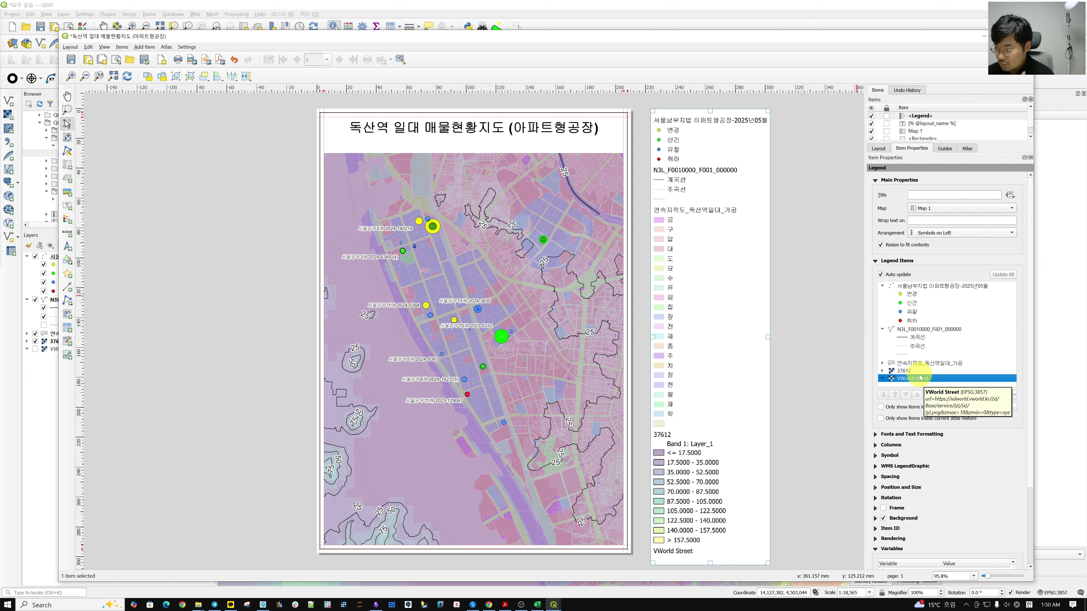
click(916, 372)
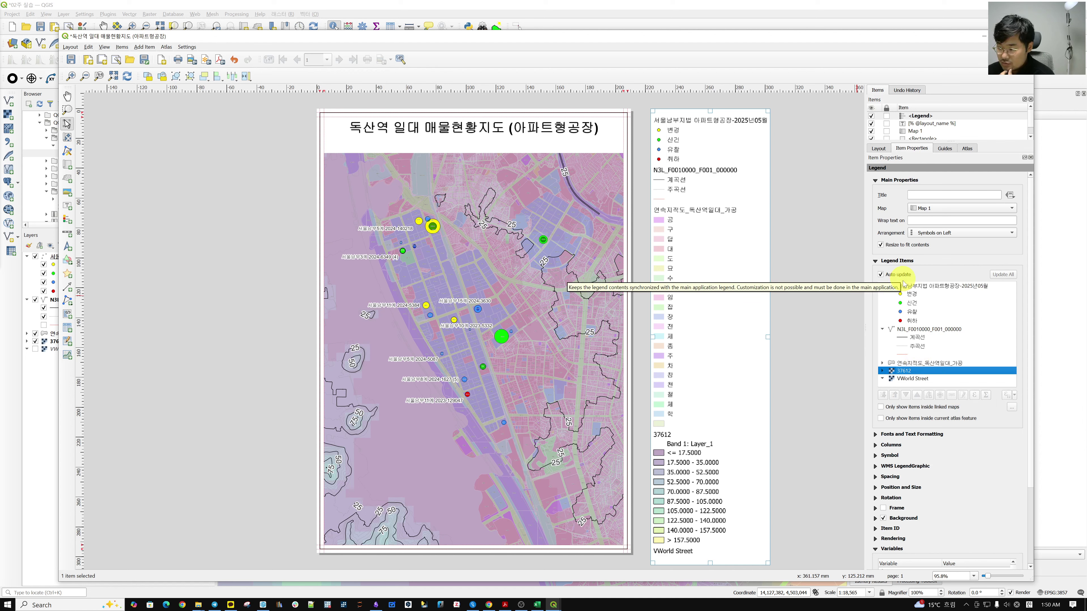
click(882, 276)
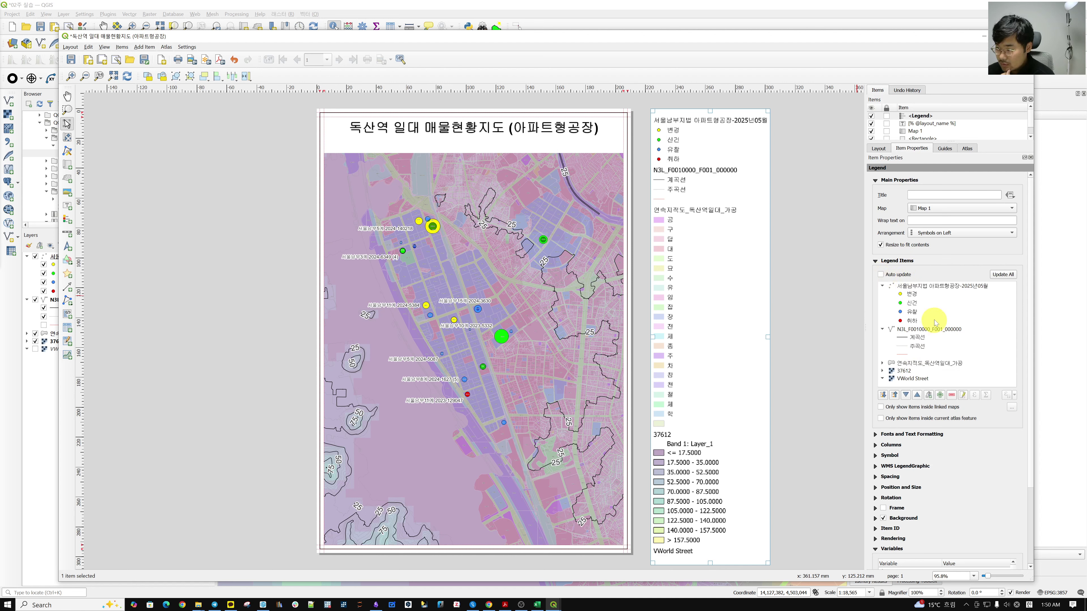
click(905, 371)
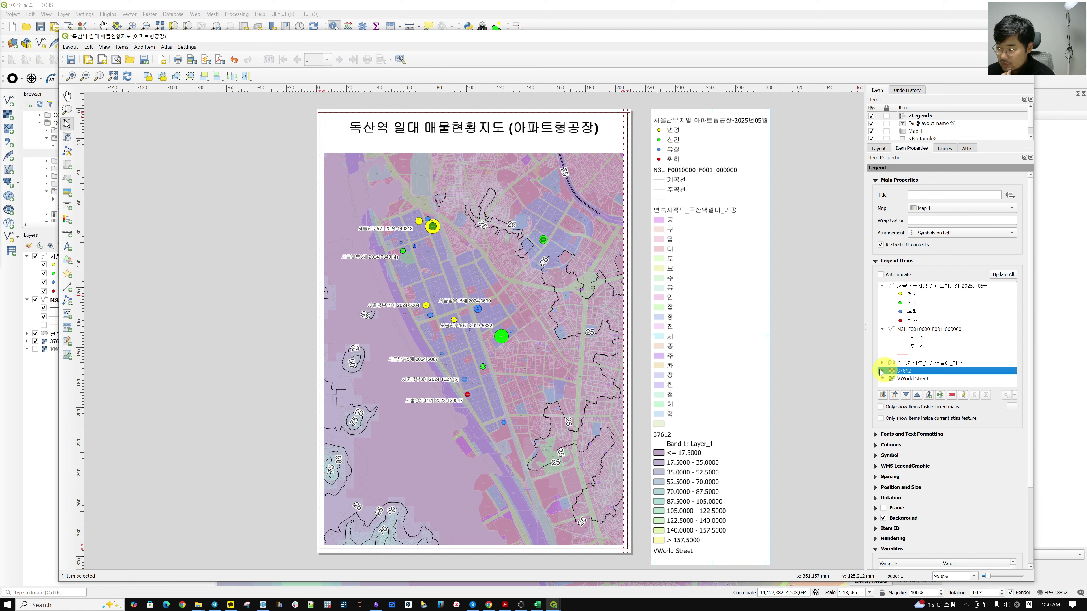
click(882, 370)
scroll(933, 334, down, 5)
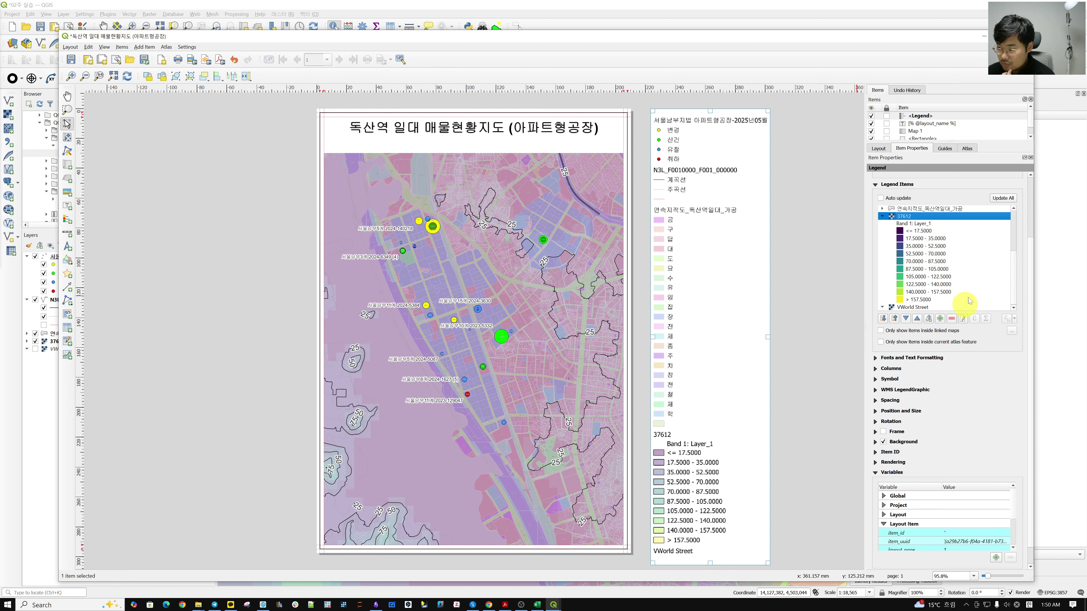
scroll(987, 296, up, 5)
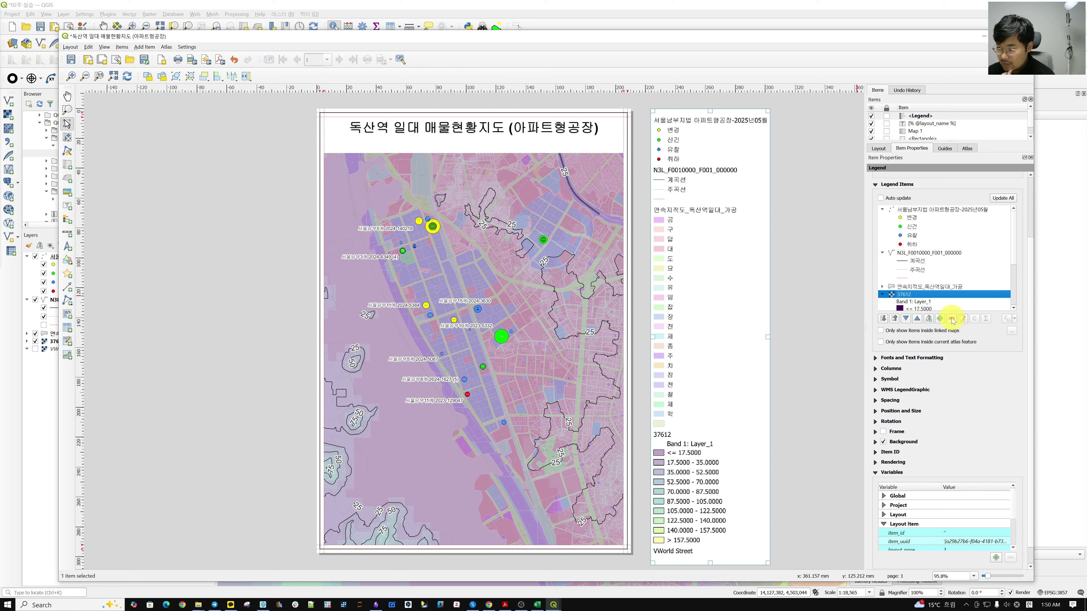
click(952, 319)
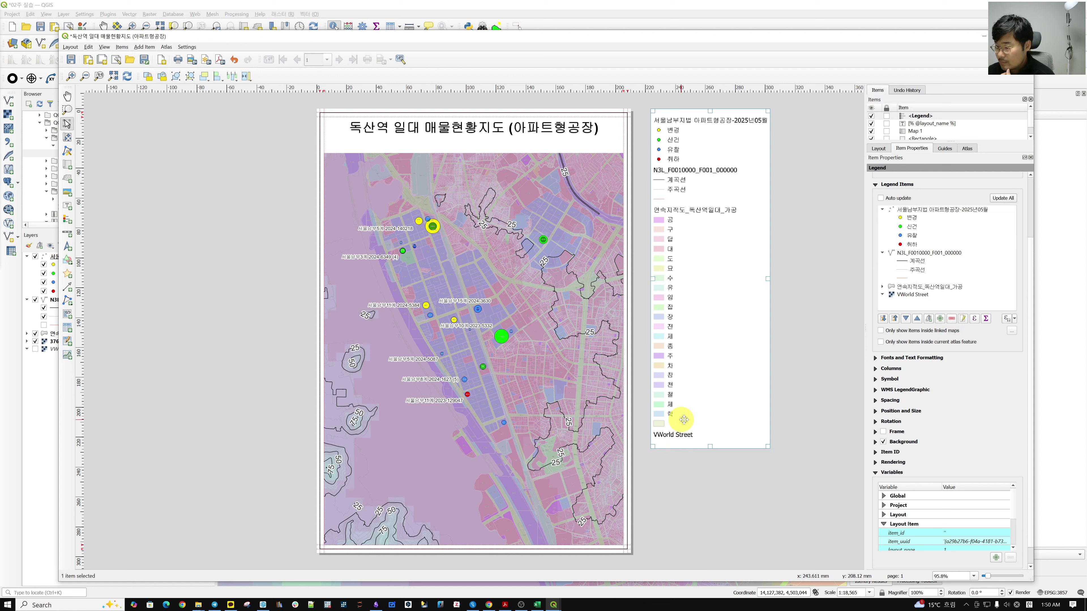
click(919, 286)
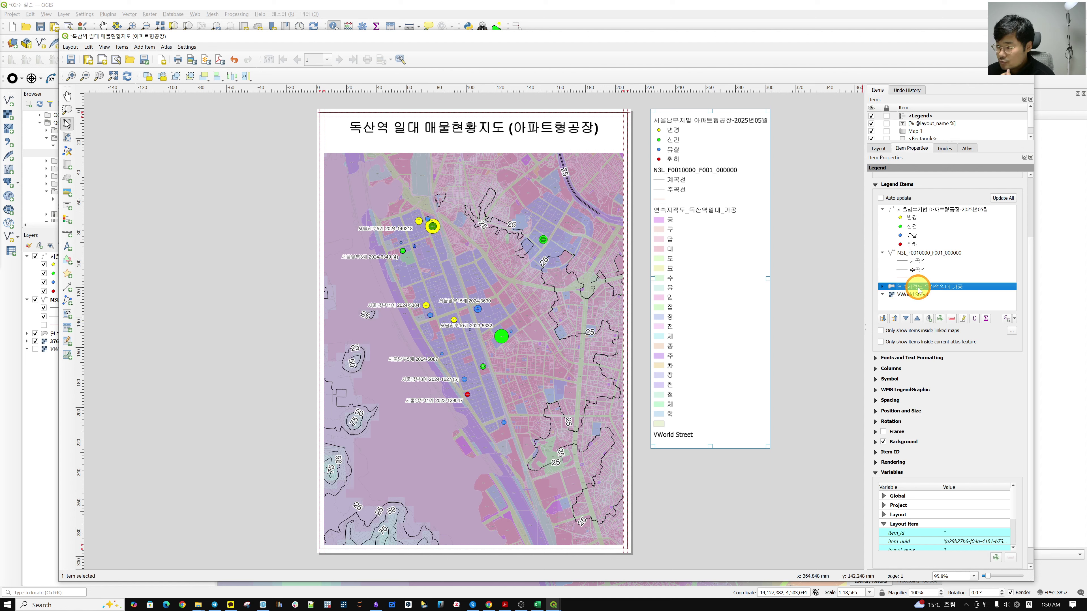
right_click(911, 290)
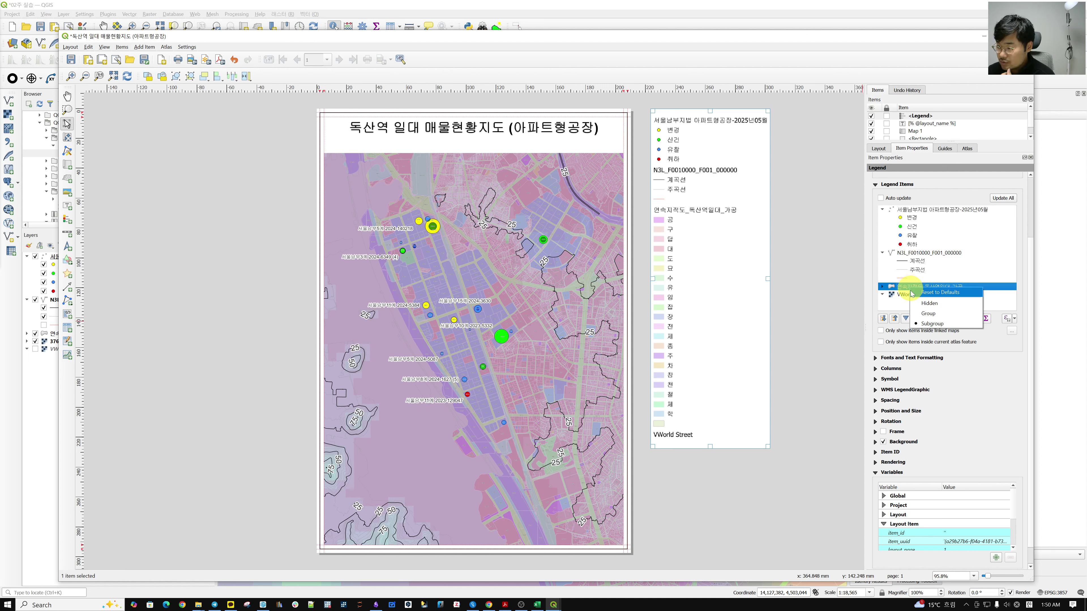
click(905, 293)
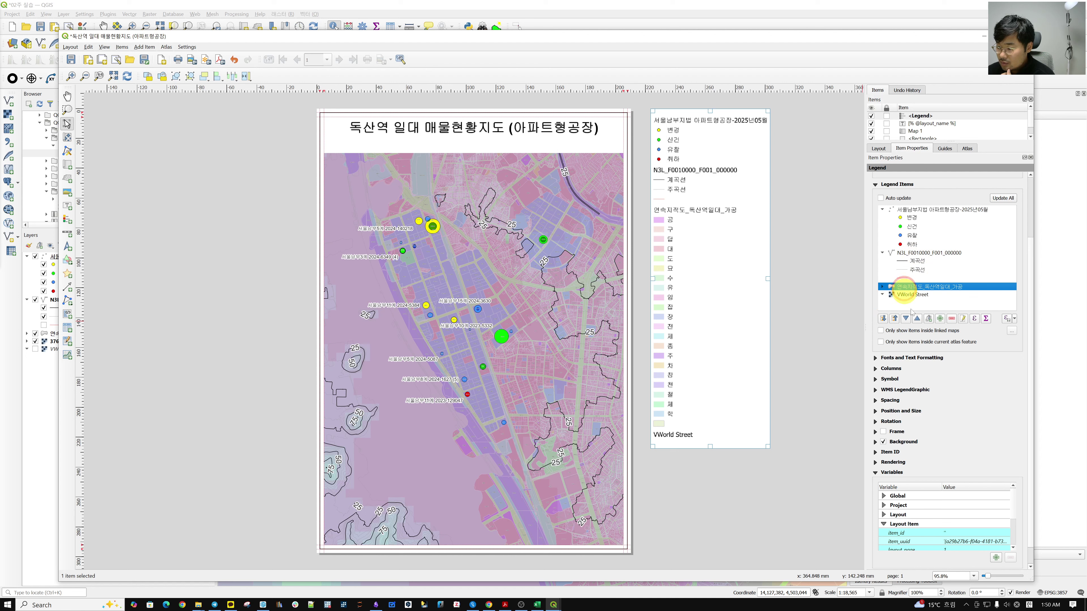
Step: Arrange the legend in 2 columns and move it left and down so it overlaps the page's right edge
click(878, 369)
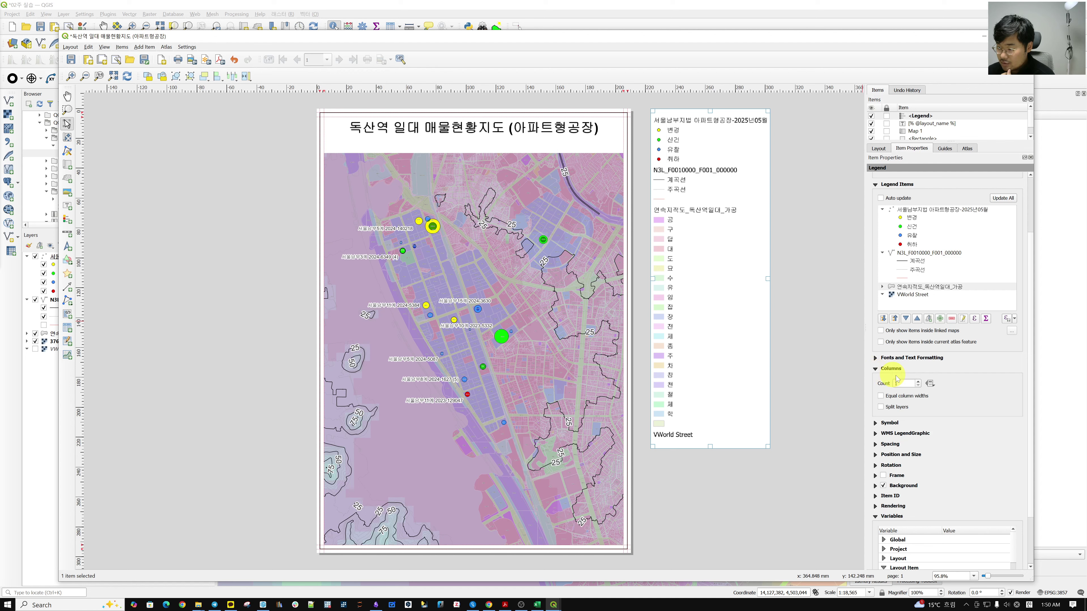
click(918, 382)
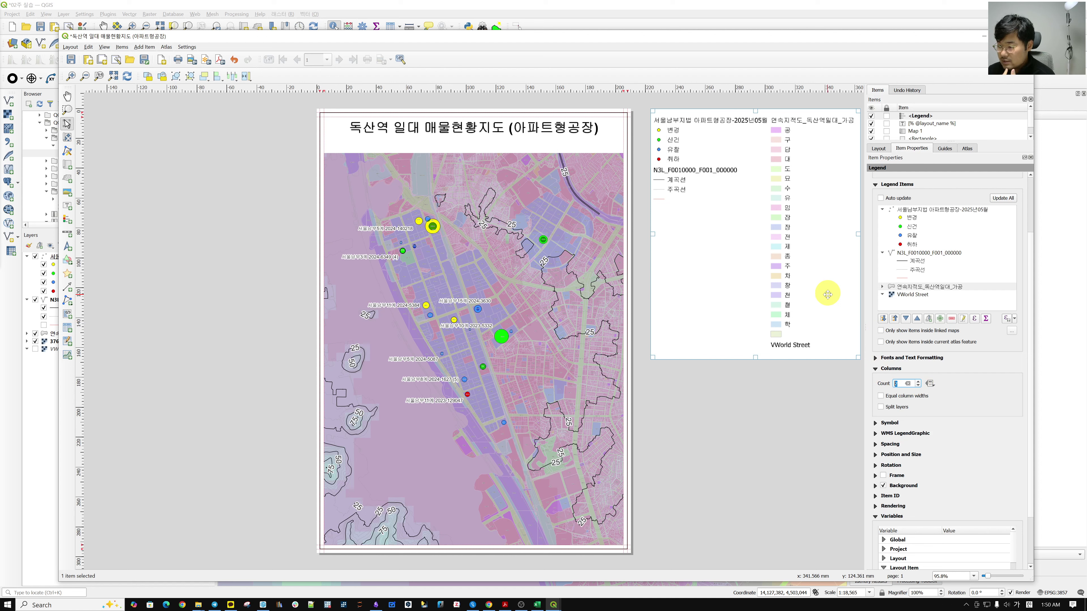
drag(784, 274, 706, 351)
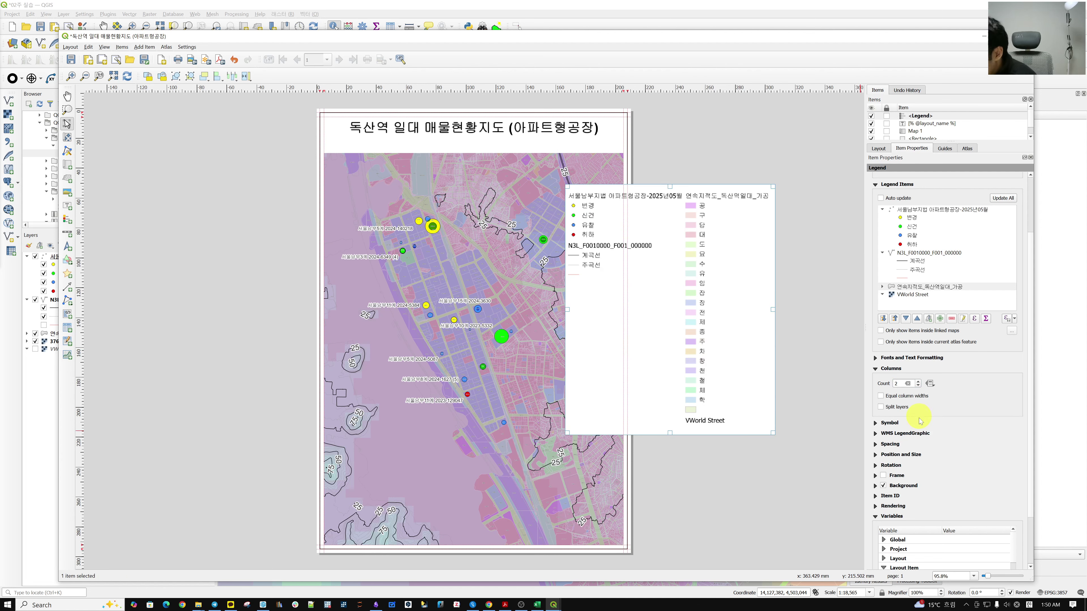
Step: Try the legend's equal column widths and split layers options, leaving both off
click(880, 396)
click(918, 396)
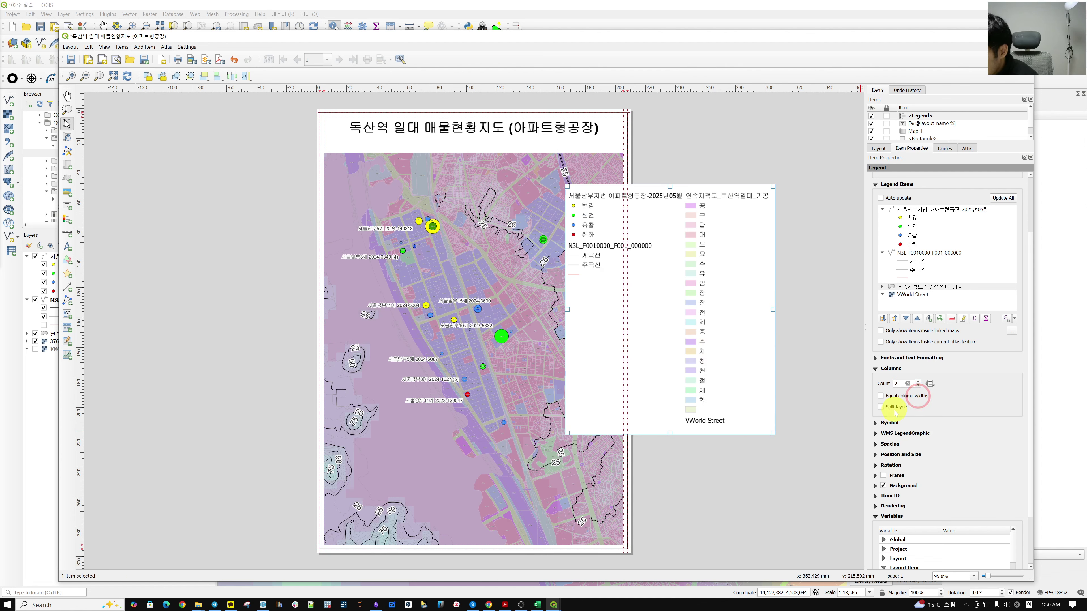
click(896, 407)
click(881, 408)
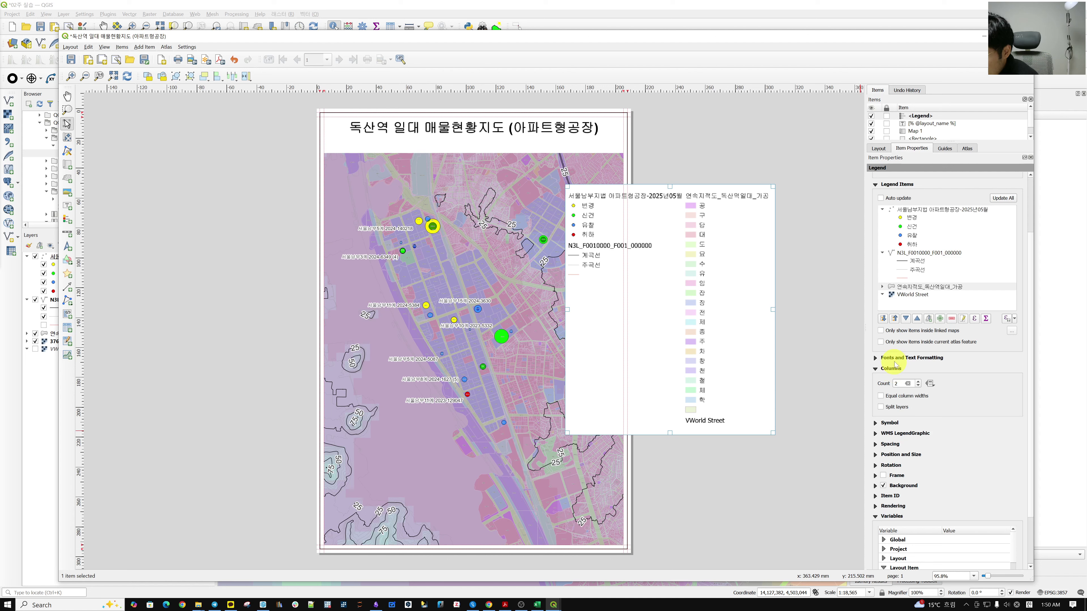
Step: Remove the cadastral layer 연속지적도_독산역일대_가공 and its land-category classes from the legend
right_click(953, 285)
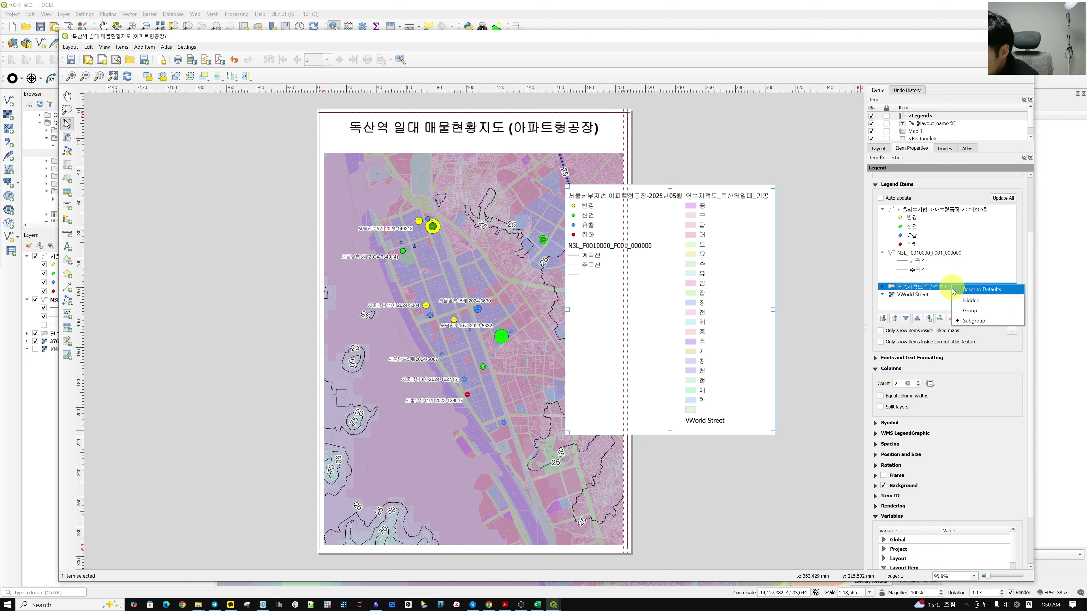
click(927, 287)
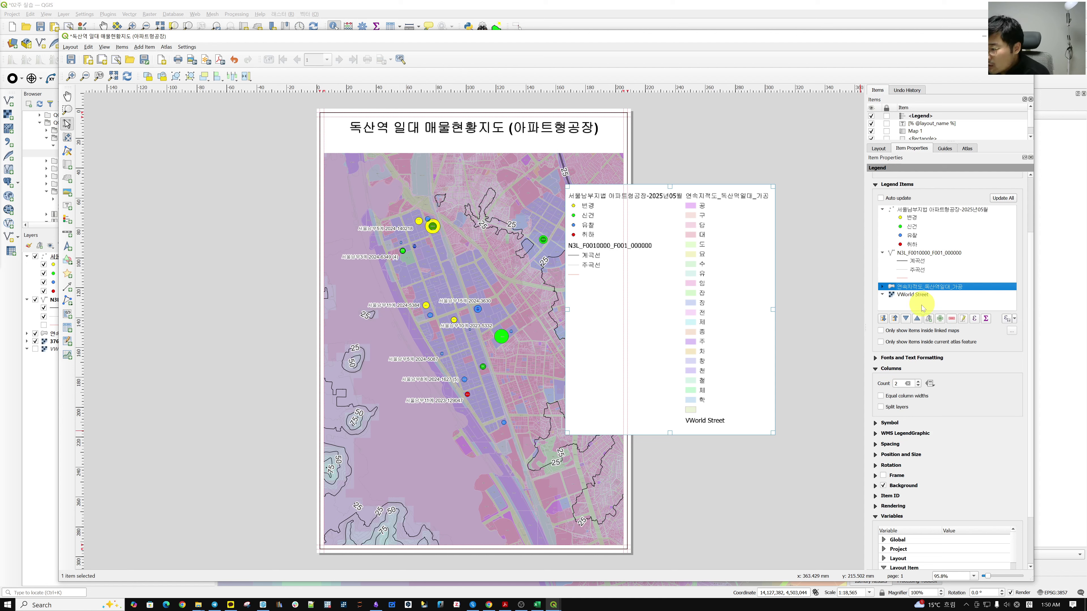
click(942, 253)
click(942, 288)
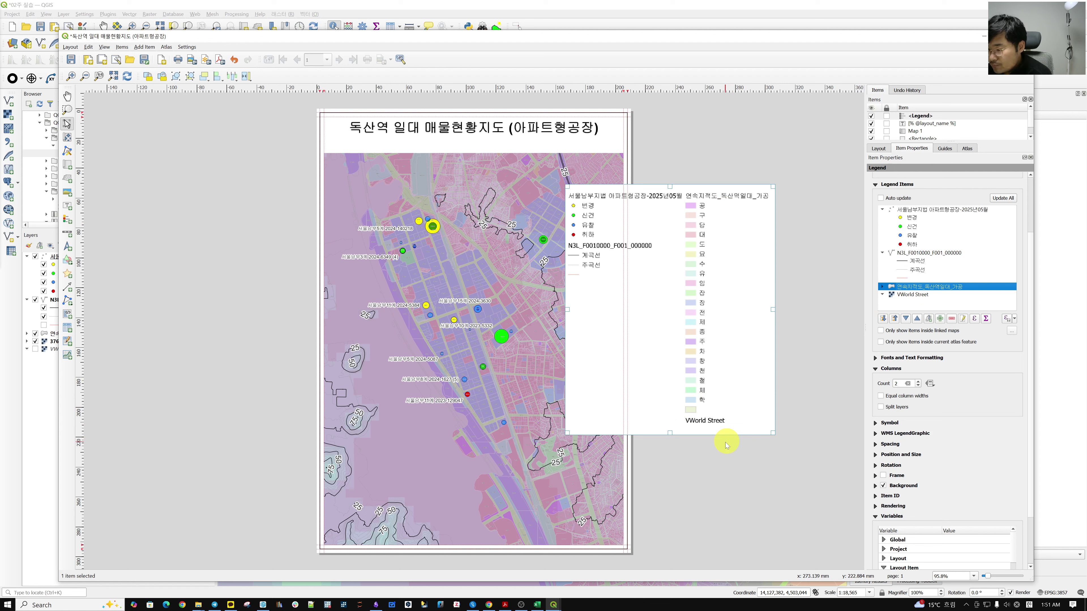
click(951, 319)
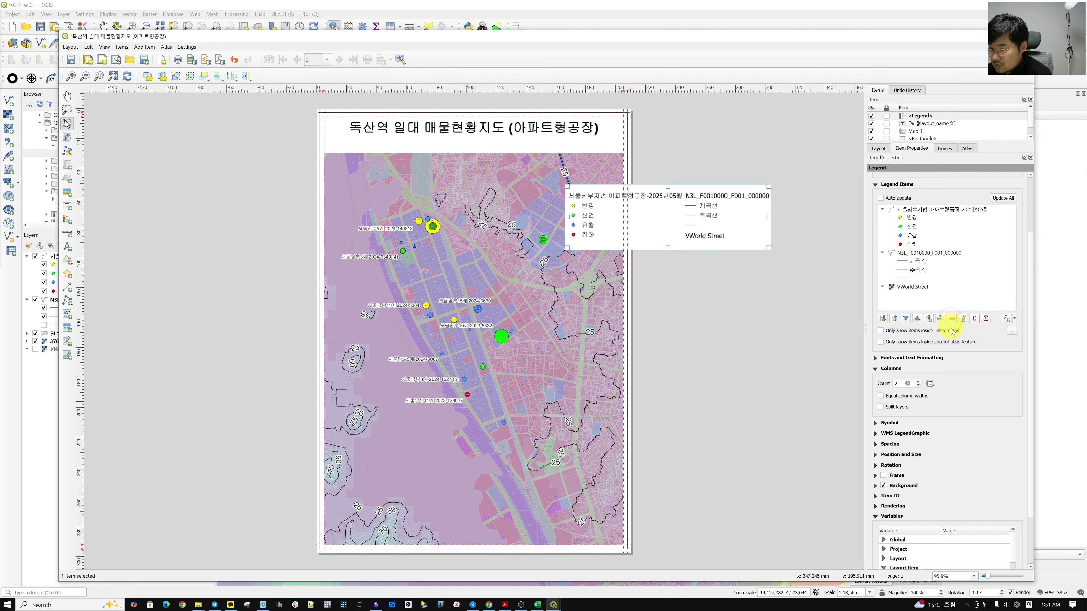
Step: Set the legend to 1 column and place it inside the page over the map's lower-right area
drag(710, 217, 549, 494)
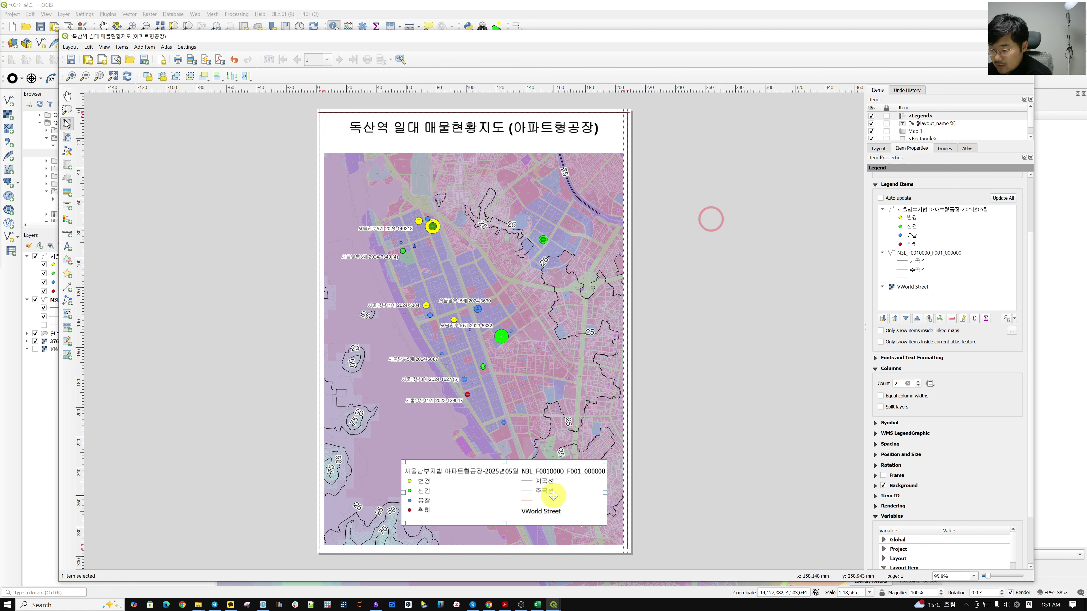
click(918, 386)
drag(461, 522, 552, 437)
Step: Remove the unnamed line class from the legend's N3L_F0010000_F001_000000 entry and rename that heading as 등고선
click(916, 279)
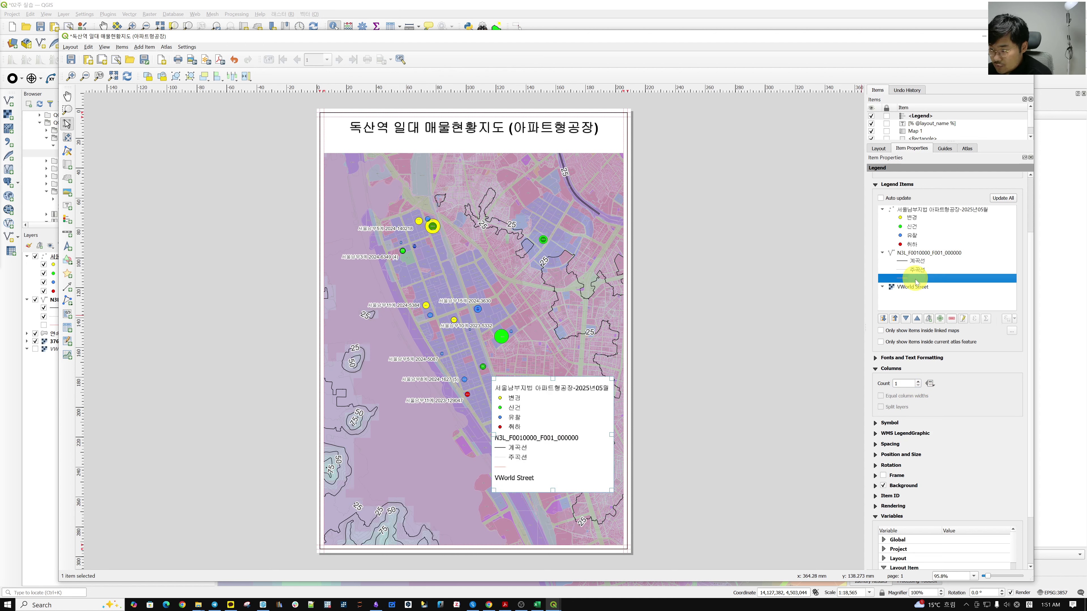
click(952, 318)
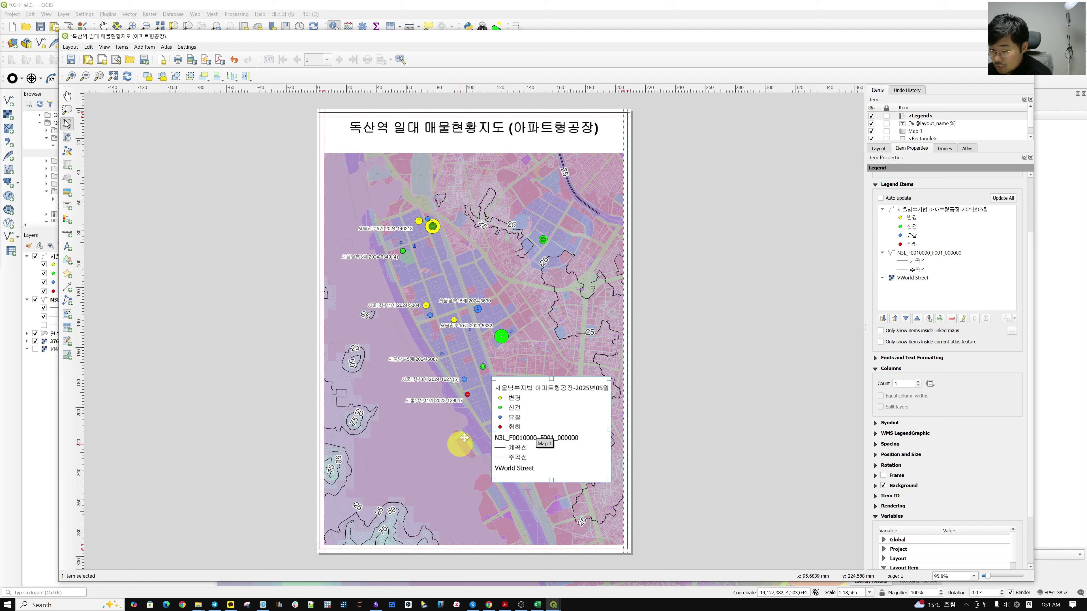
click(920, 254)
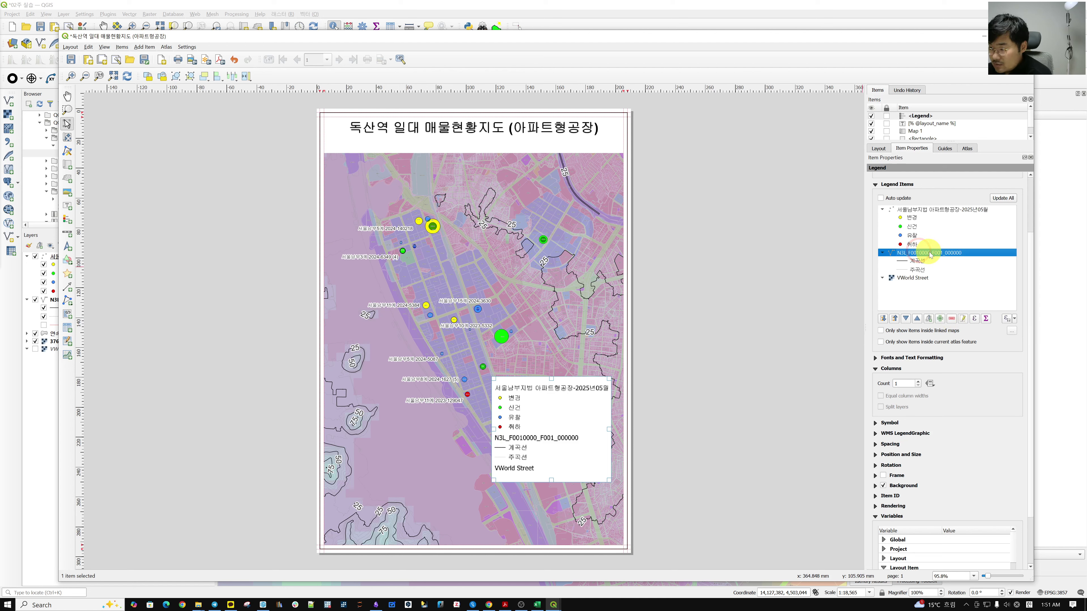
right_click(930, 253)
double_click(920, 253)
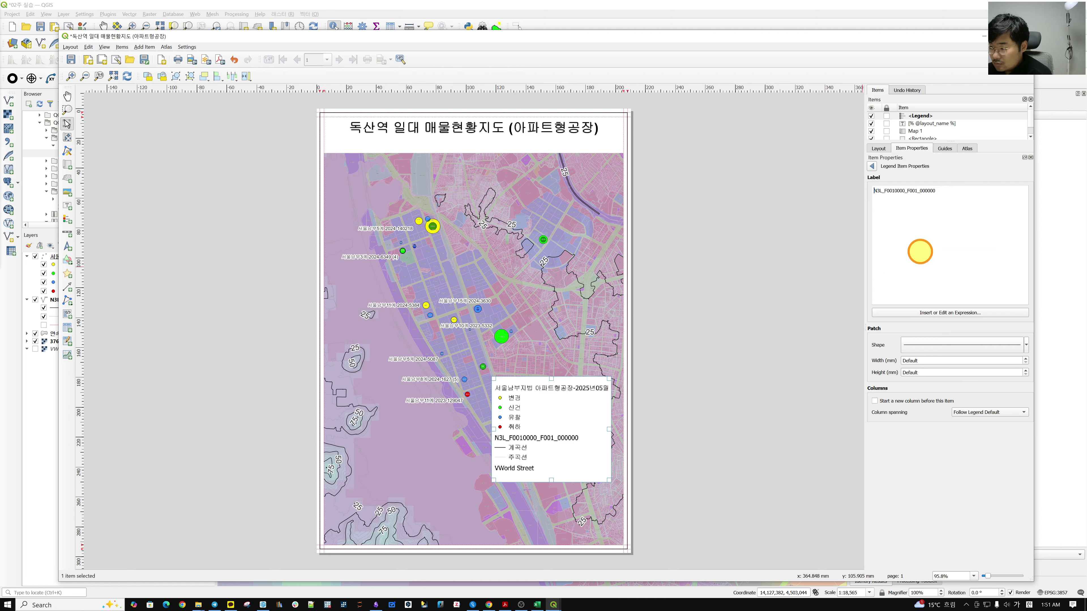
drag(967, 188, 923, 194)
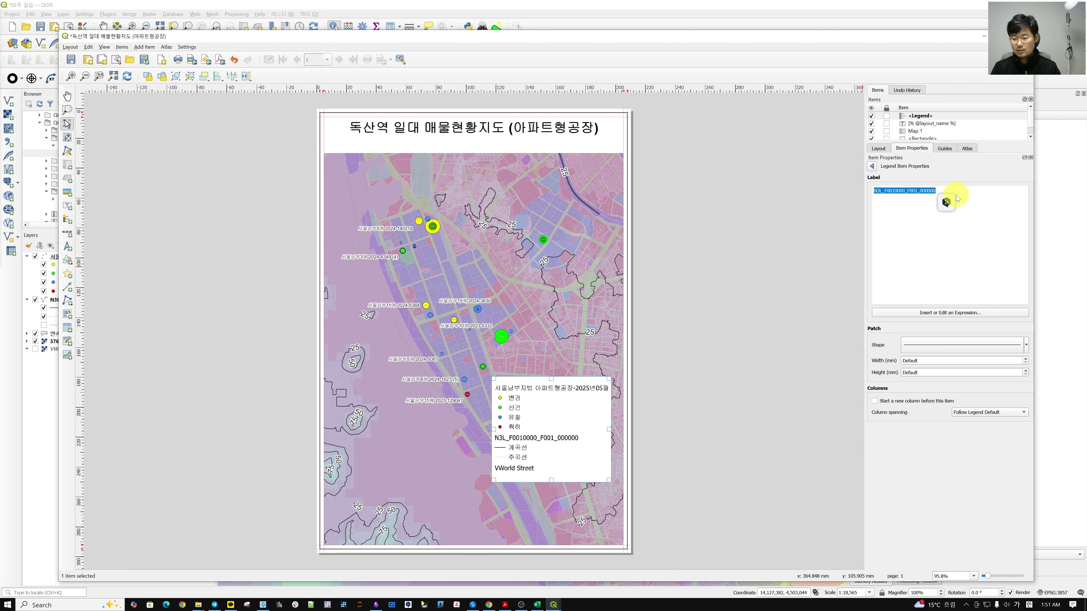
text(ㄷ등고서)
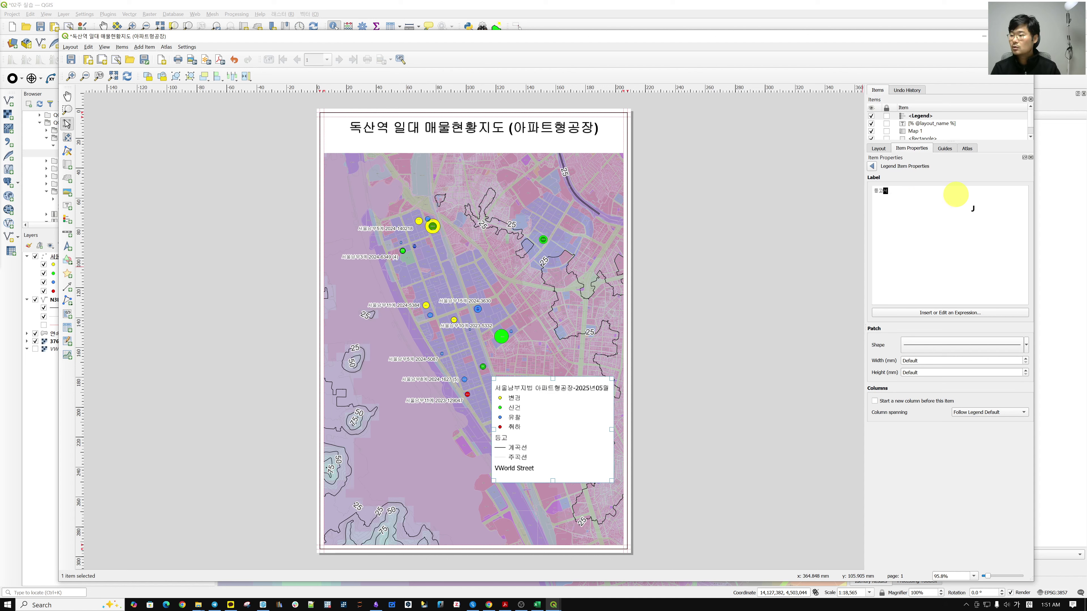
key(BackSpace)
text(ㄴ)
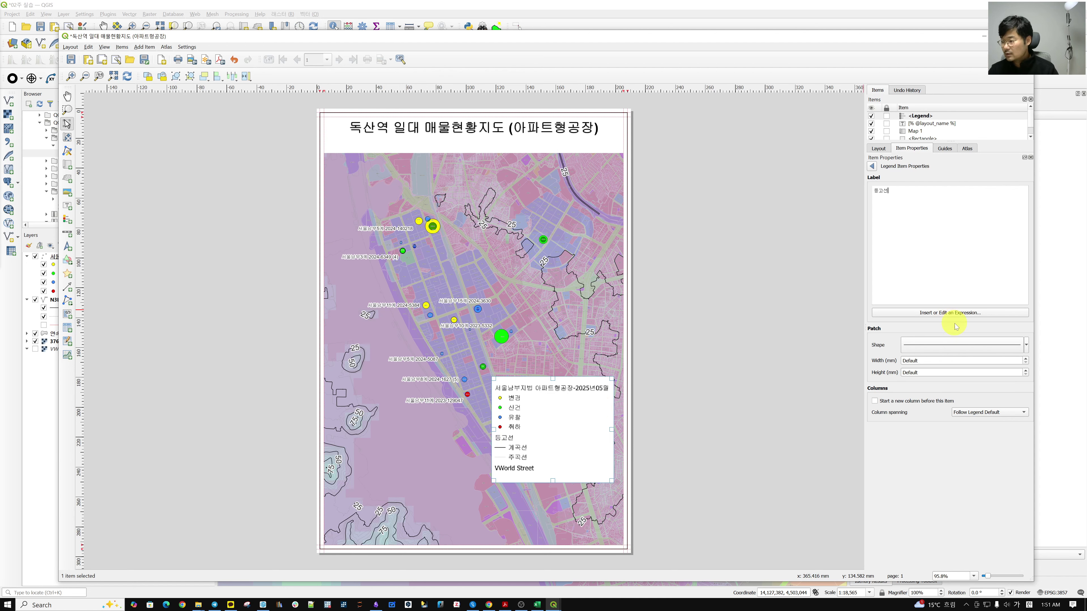
click(951, 313)
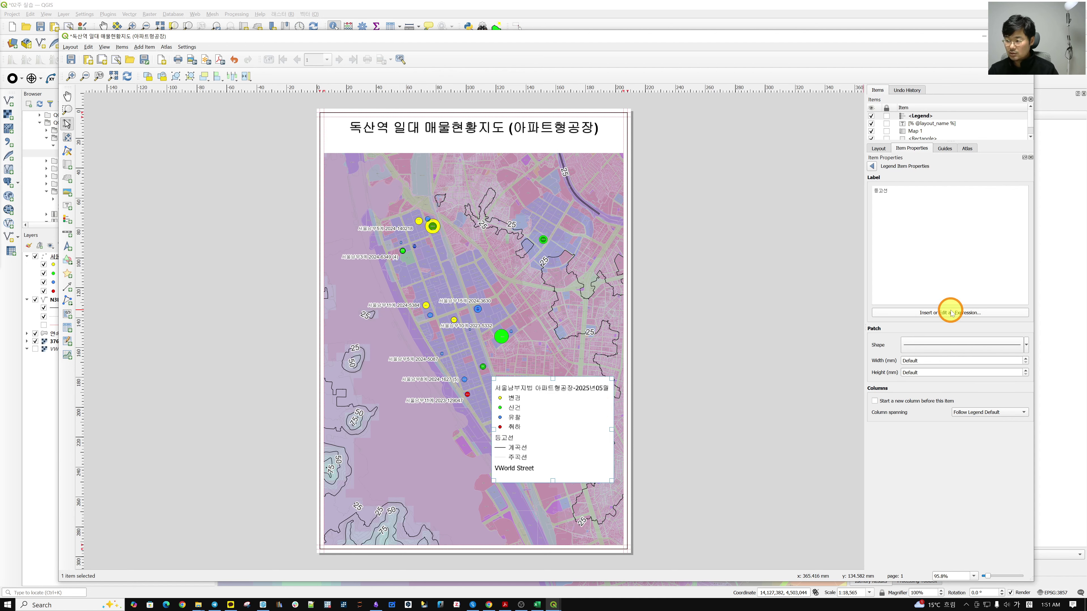
click(796, 190)
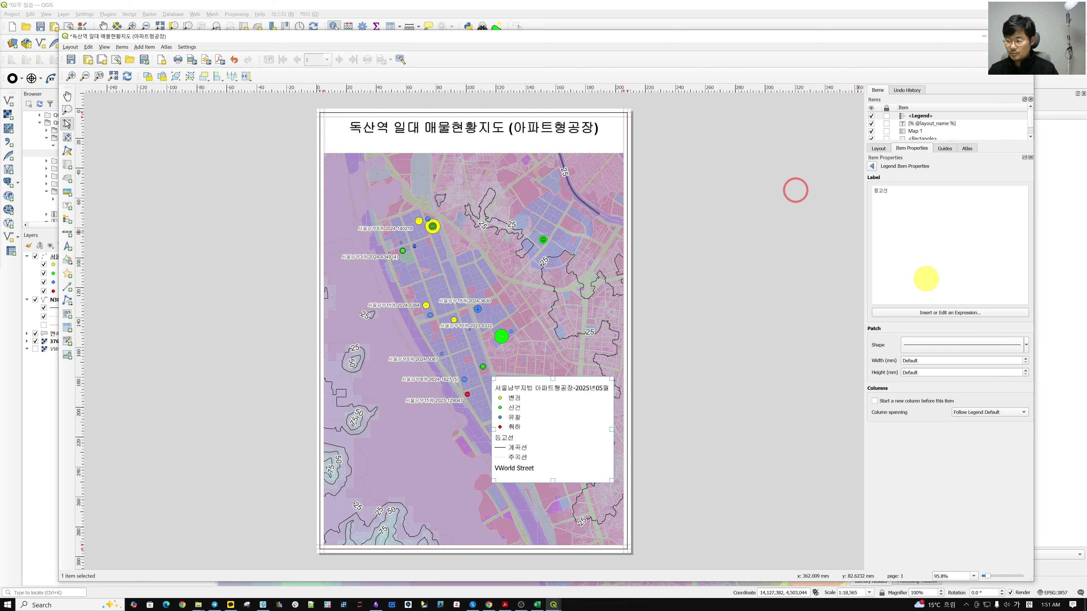
click(873, 167)
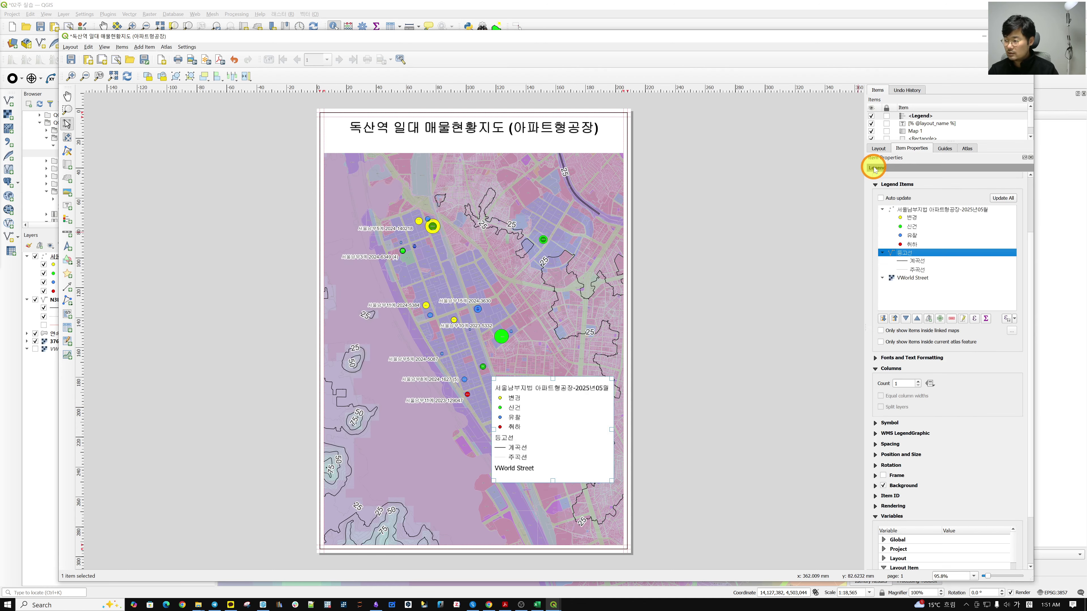
Step: Rename the legend's first heading, above the property status symbols, as 아파트형공장(25년05월)
click(925, 209)
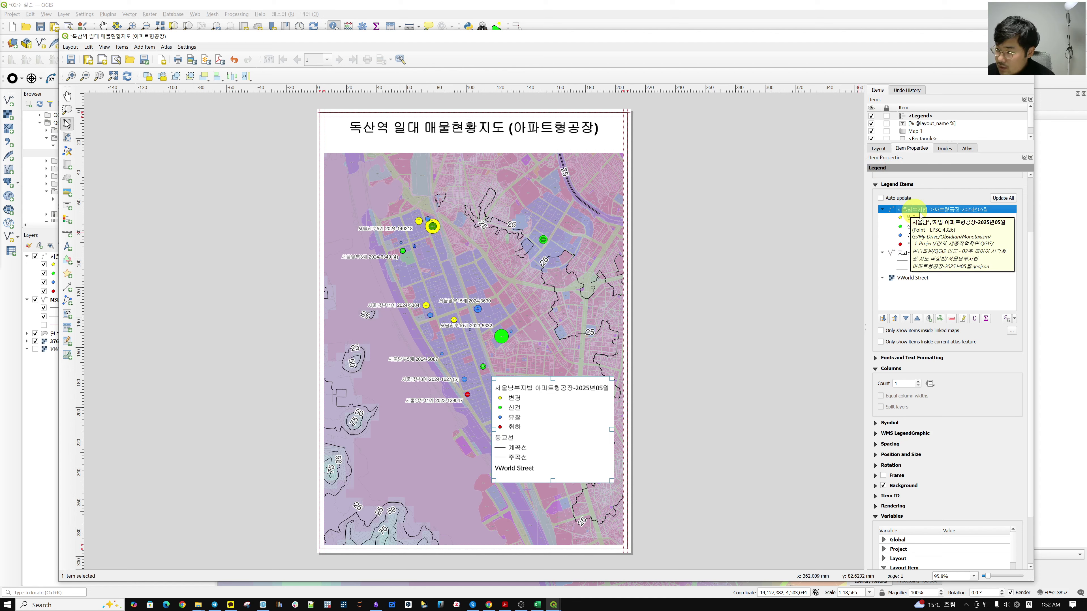
double_click(922, 210)
click(925, 191)
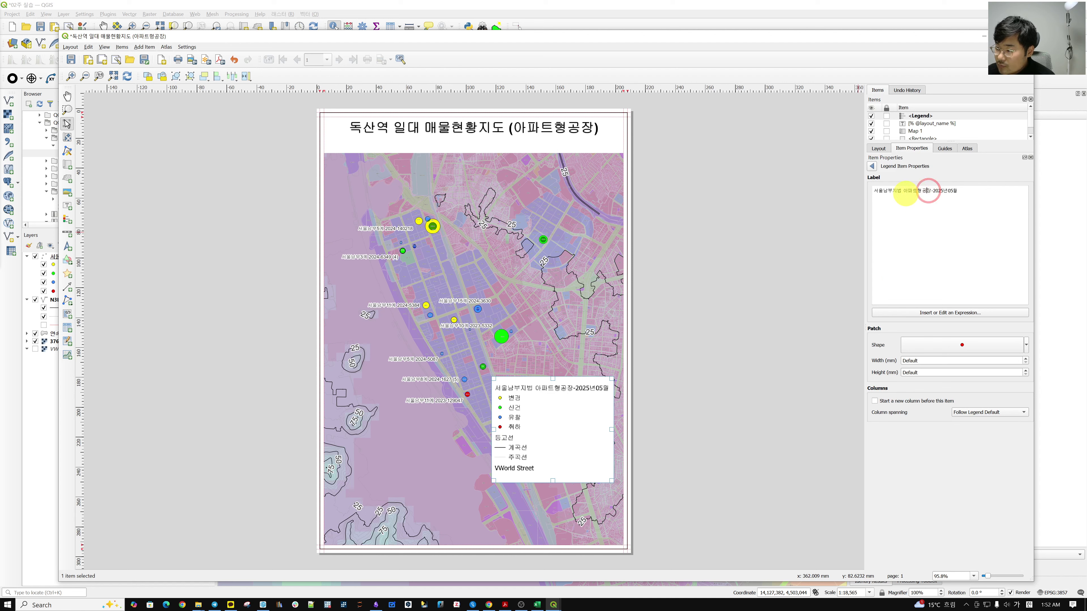
drag(904, 191, 853, 192)
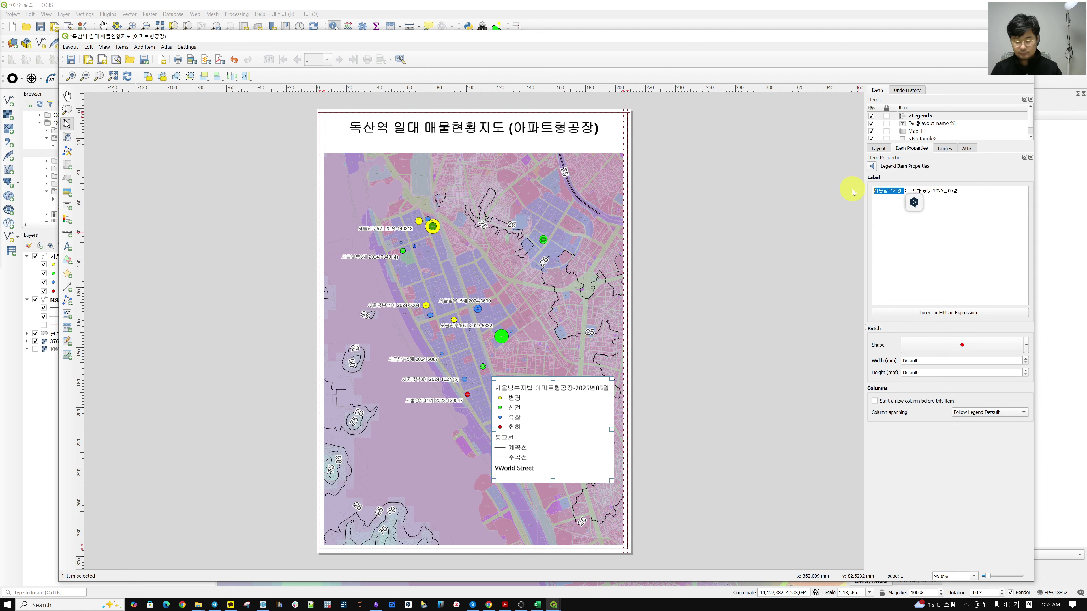
text(매)
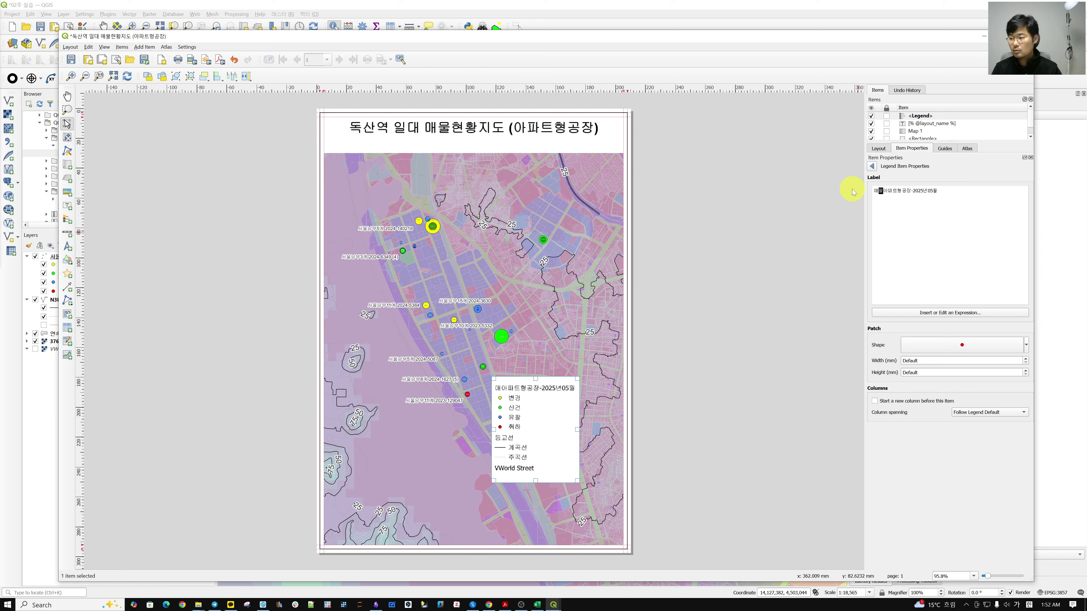
key(BackSpace)
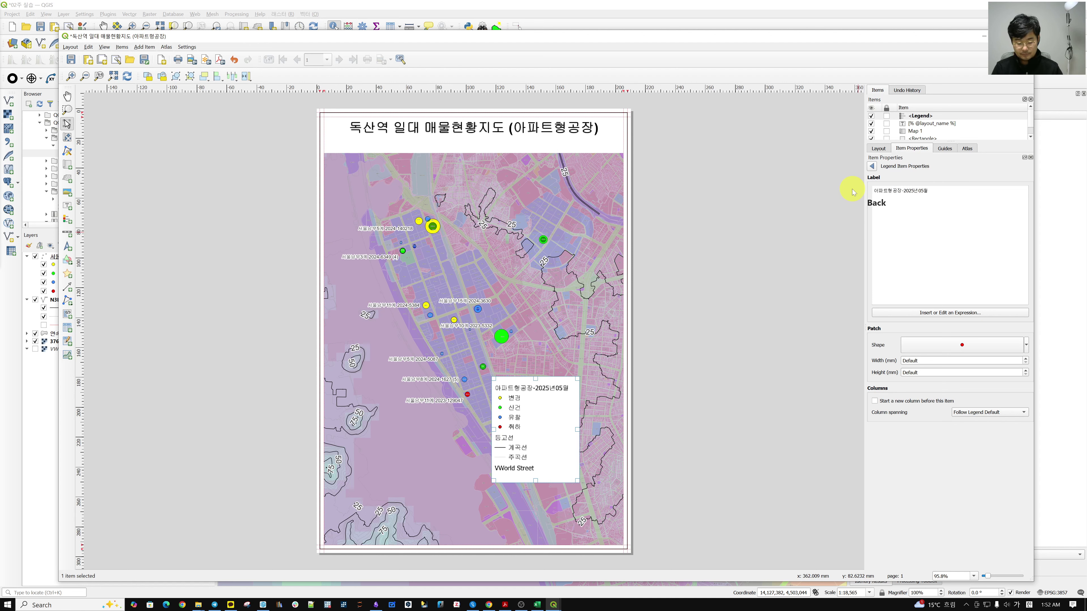
key(Right)
key(Right)
key(Right)
key(Right)
key(Right)
key(Right)
key(Right)
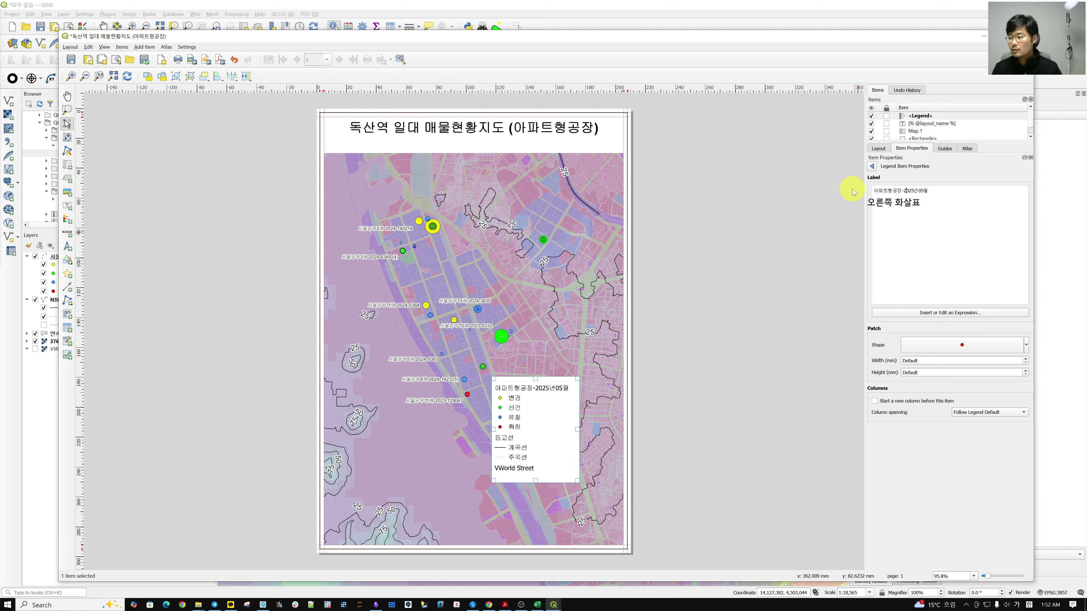
key(Left)
key(Right)
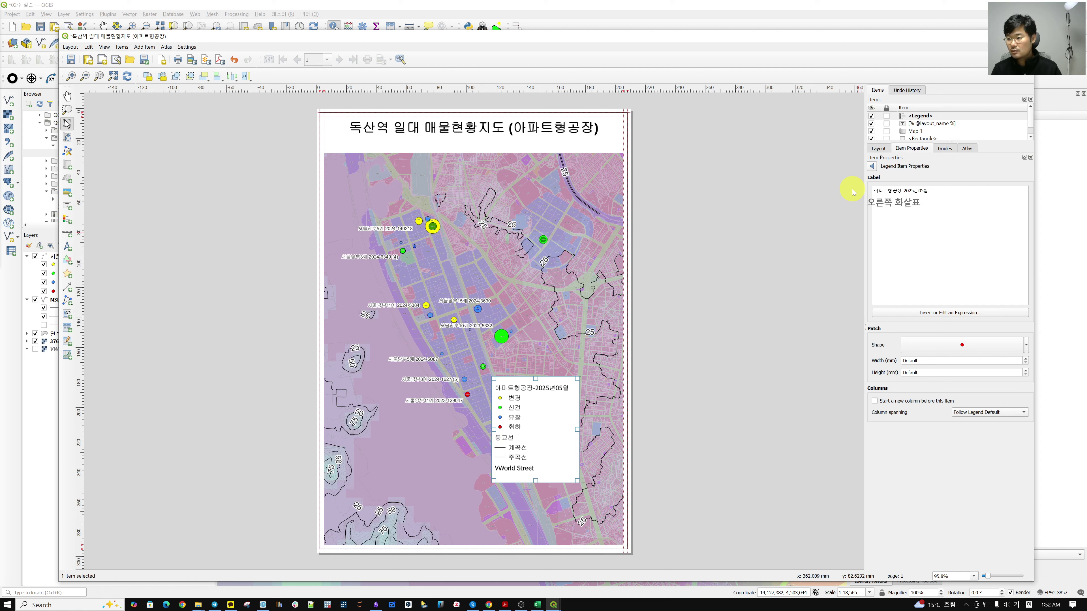
key(BackSpace)
text(()
key(Right)
key(Right)
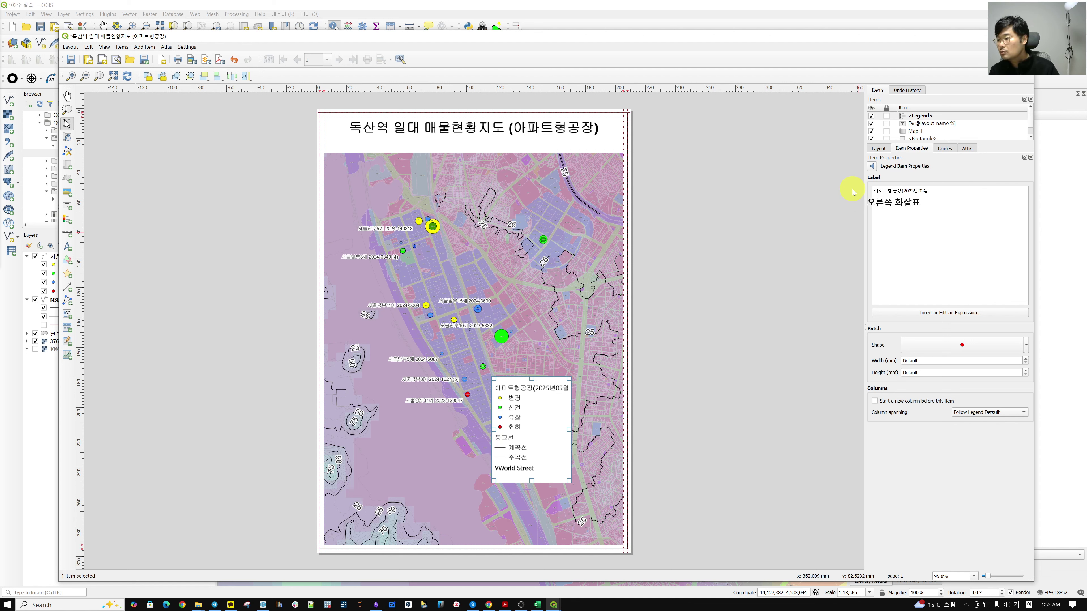
key(BackSpace)
key(BackSpace)
key(End)
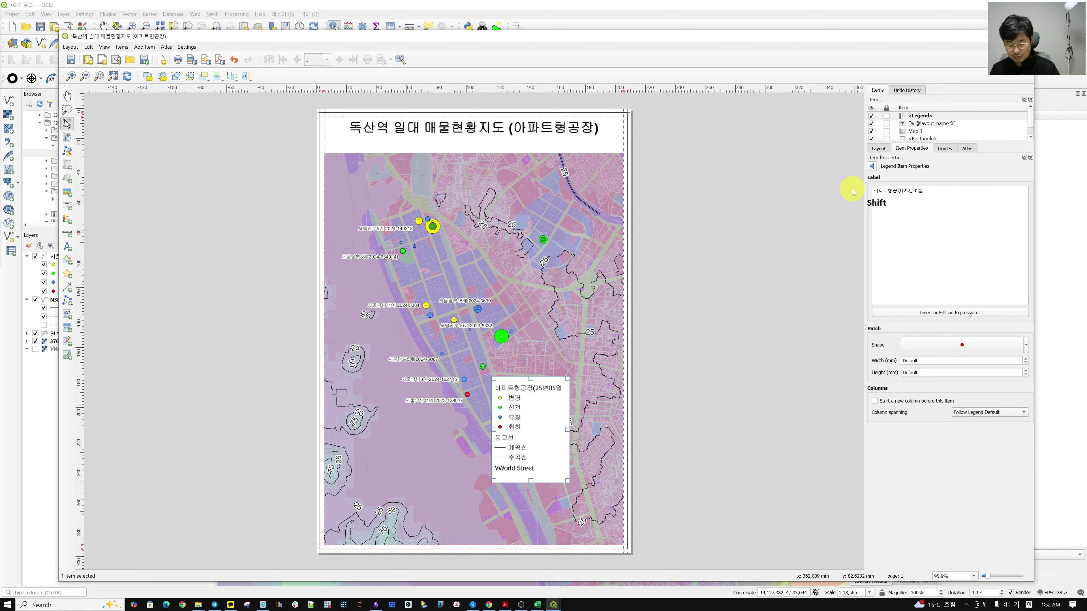
text())
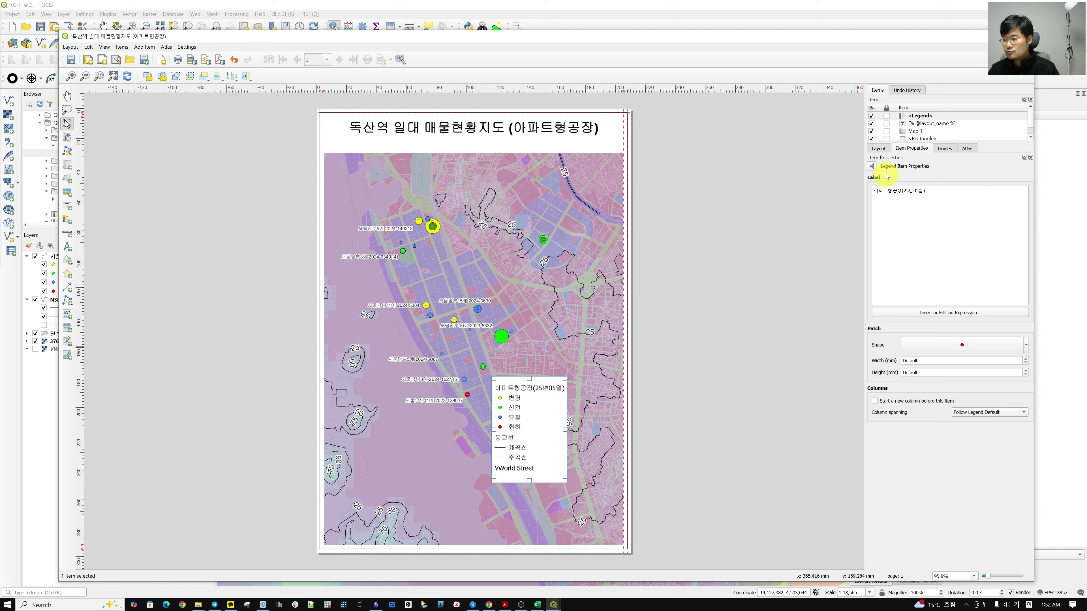
click(873, 169)
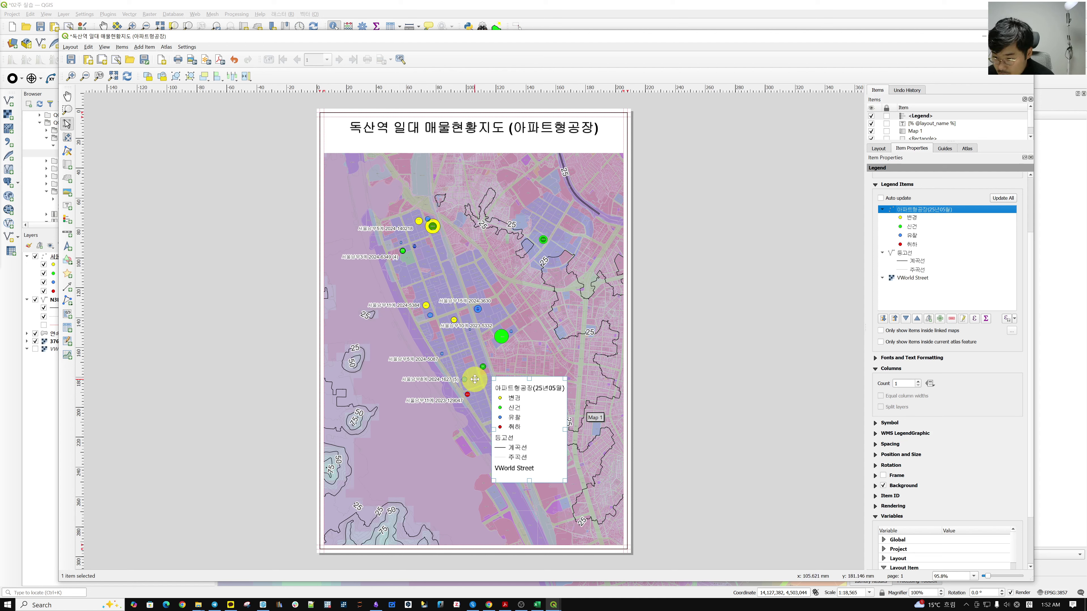
Step: Examine the legend's font, alignment and symbol size settings
click(539, 409)
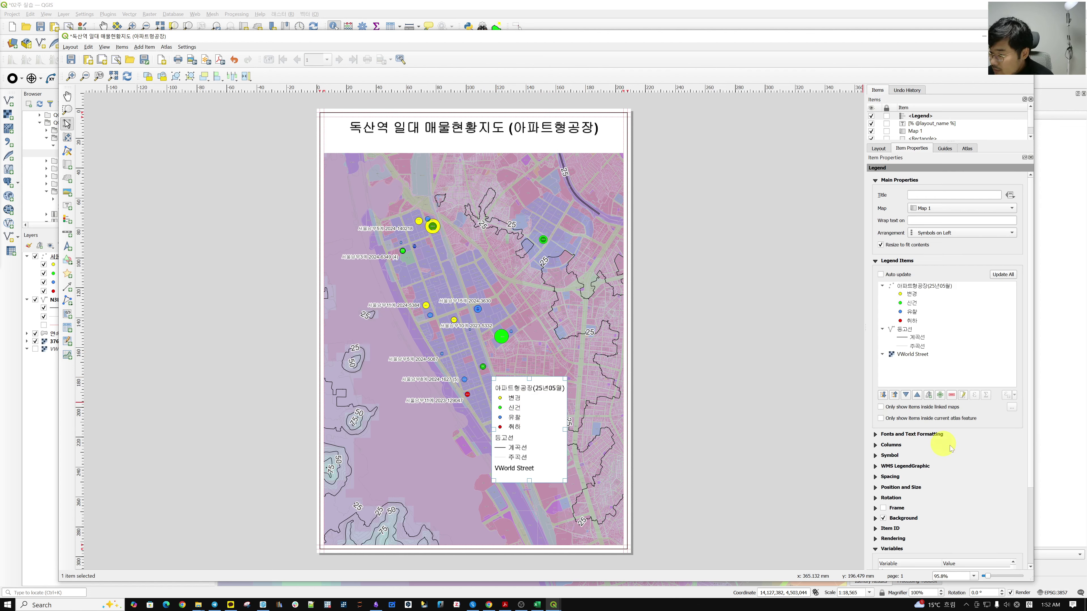
scroll(969, 451, down, 1)
scroll(985, 448, down, 1)
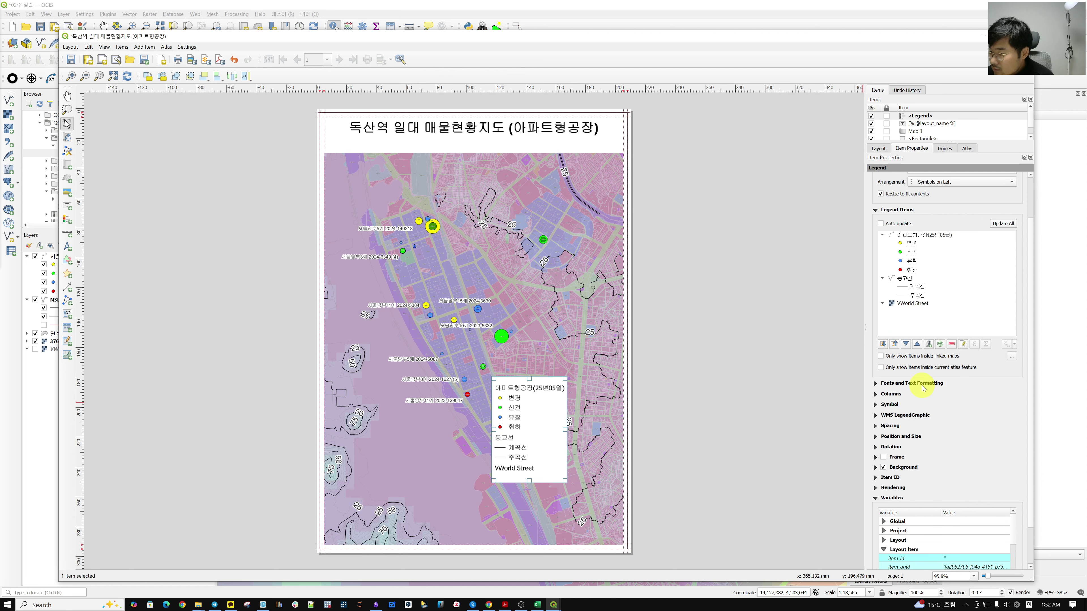
click(895, 383)
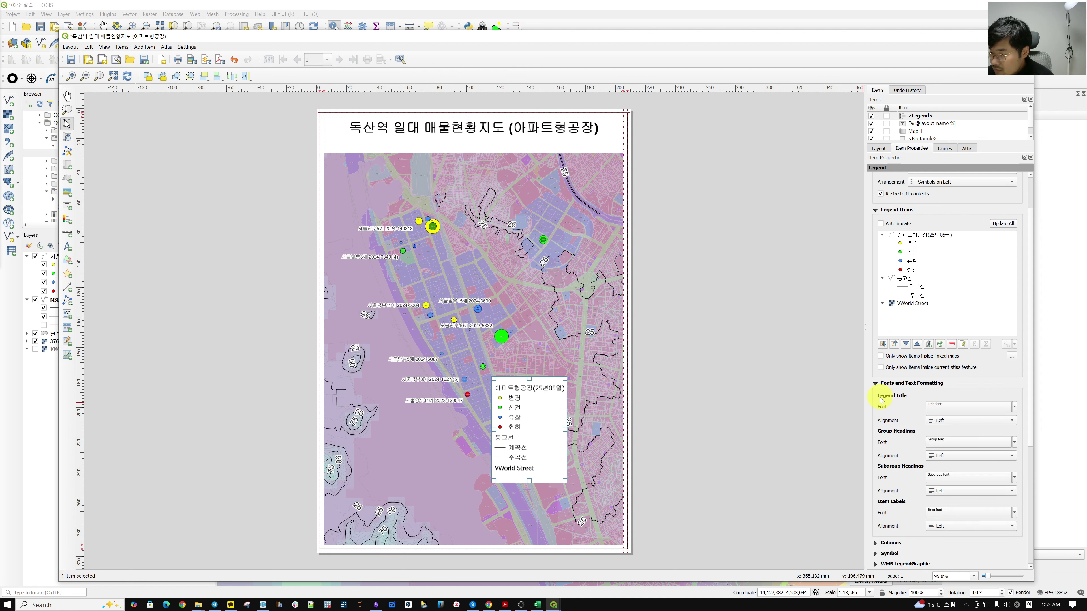
scroll(882, 400, down, 3)
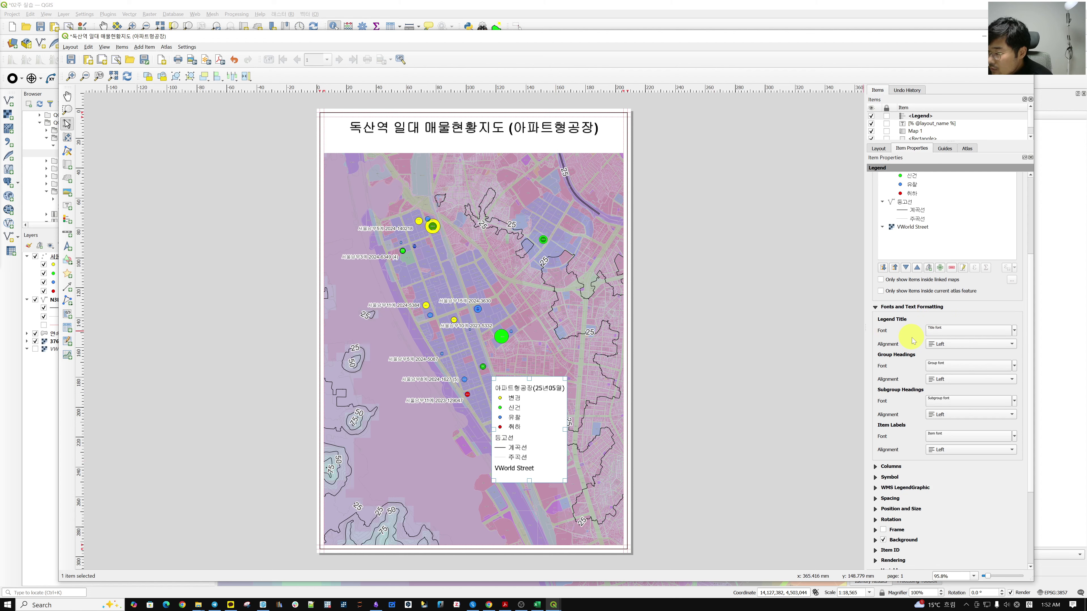
scroll(903, 346, down, 2)
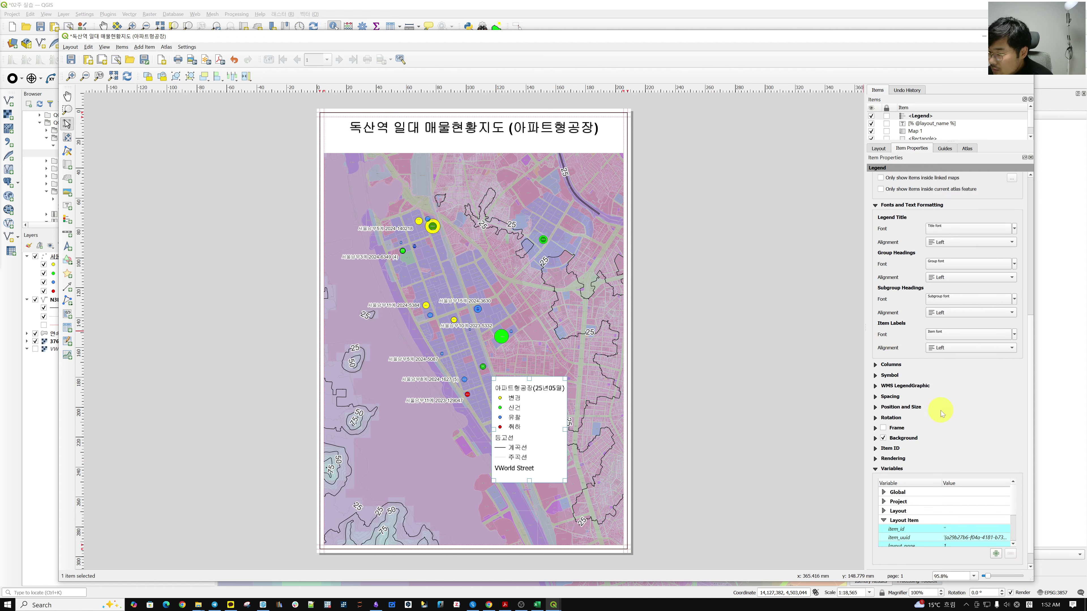
scroll(951, 414, up, 1)
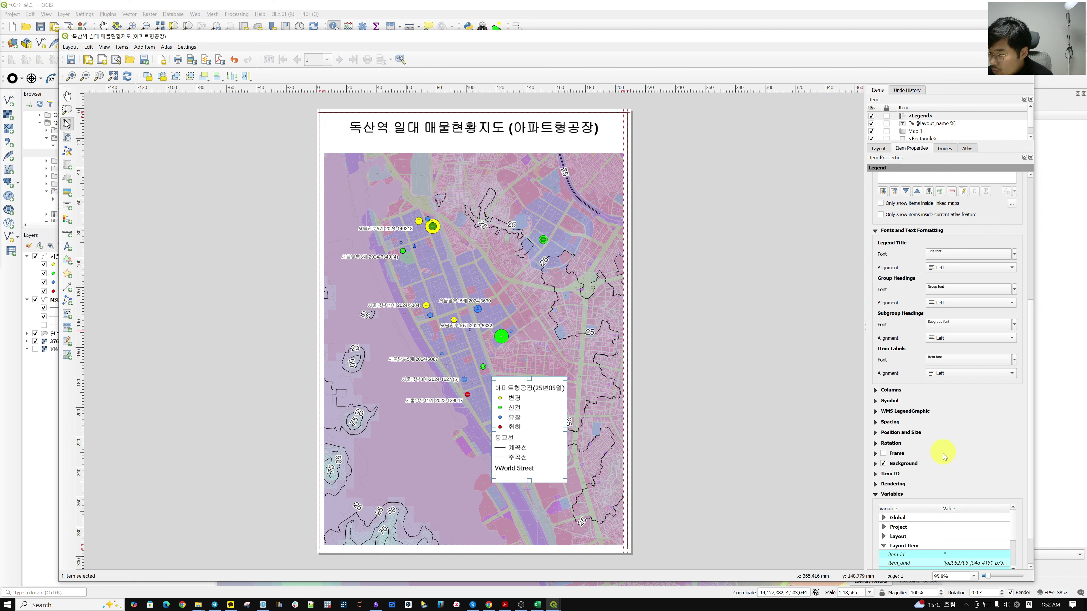
click(894, 390)
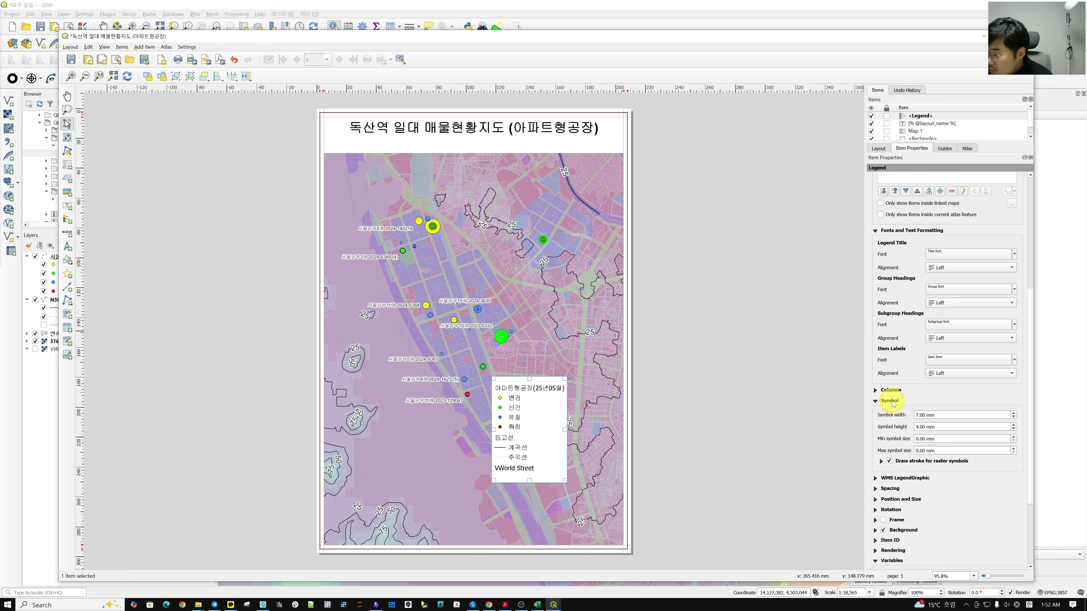
click(896, 390)
scroll(899, 383, up, 4)
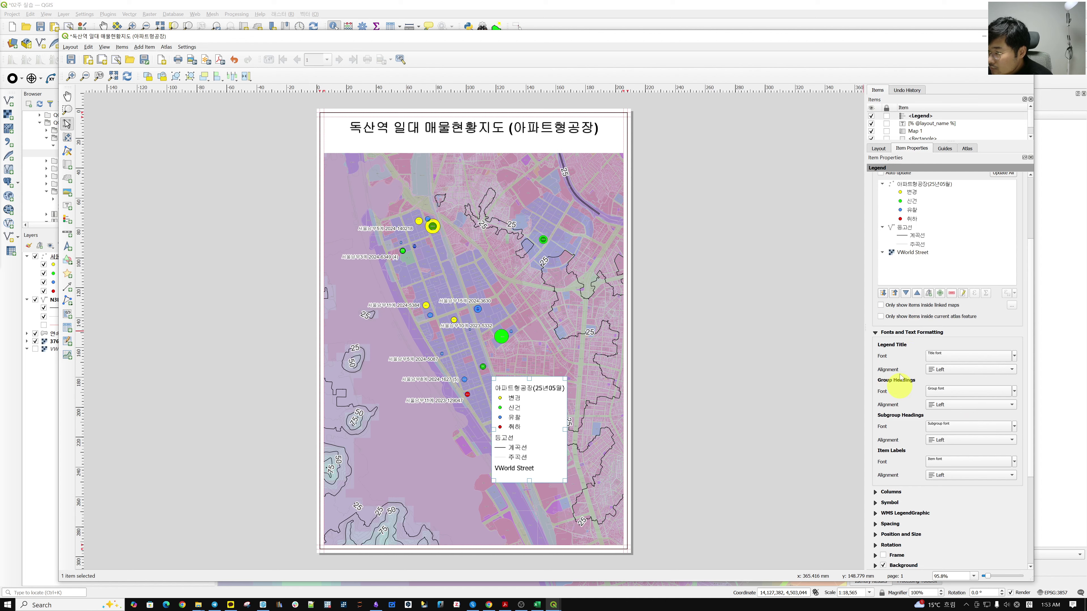
scroll(898, 441, up, 1)
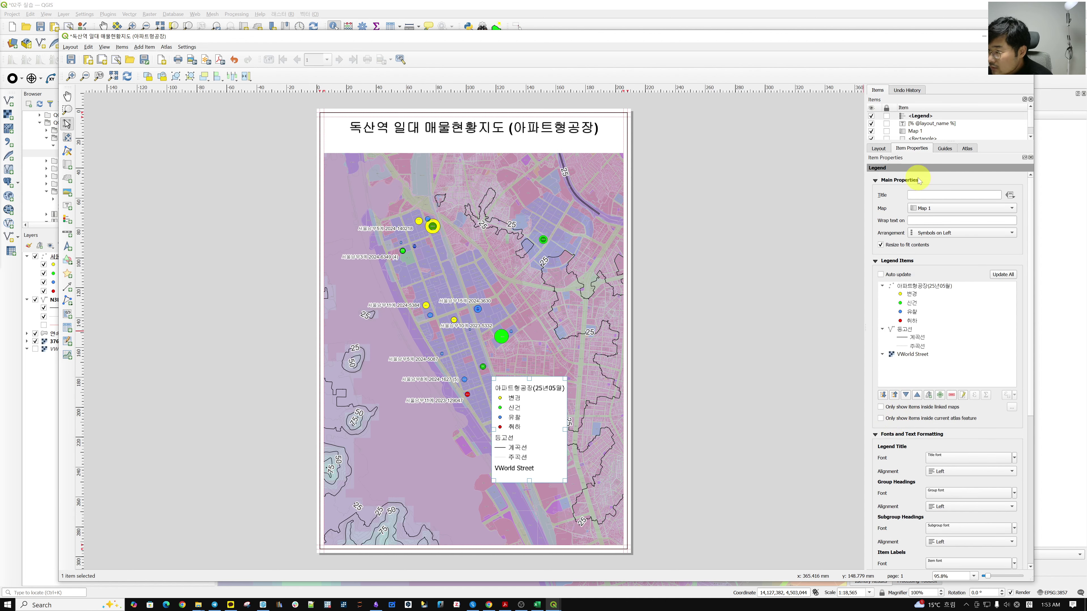
Step: Give the legend the title 범례
click(920, 194)
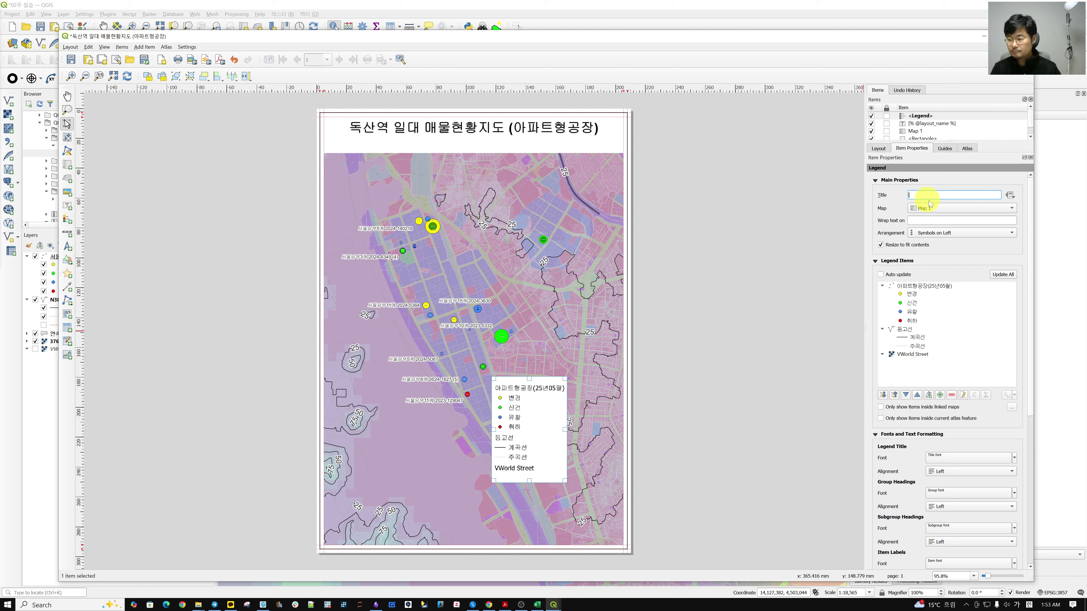
text(범ㄹ)
key(BackSpace)
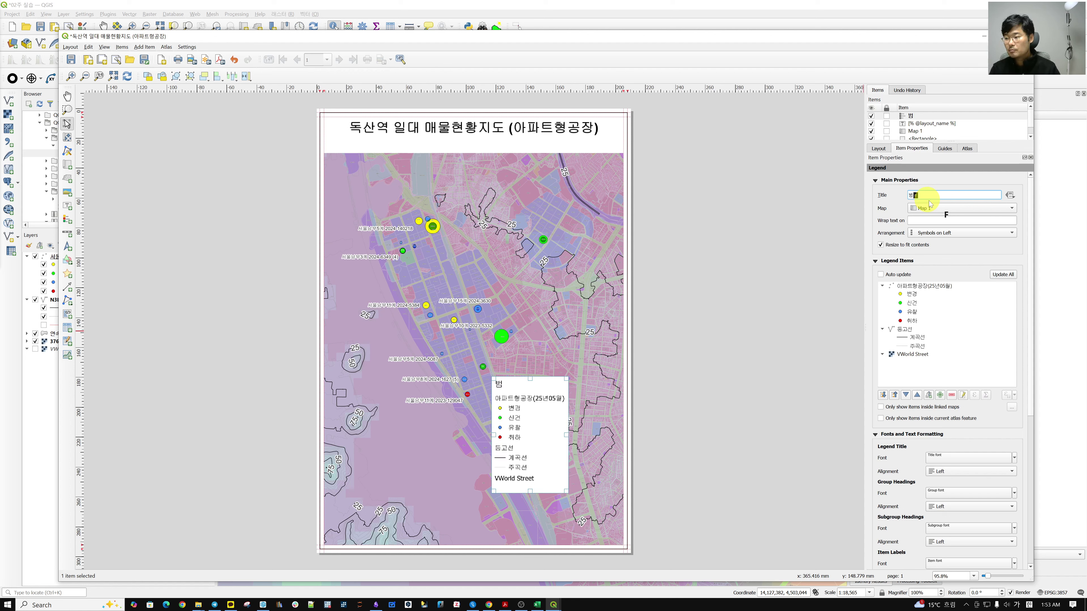
text(례)
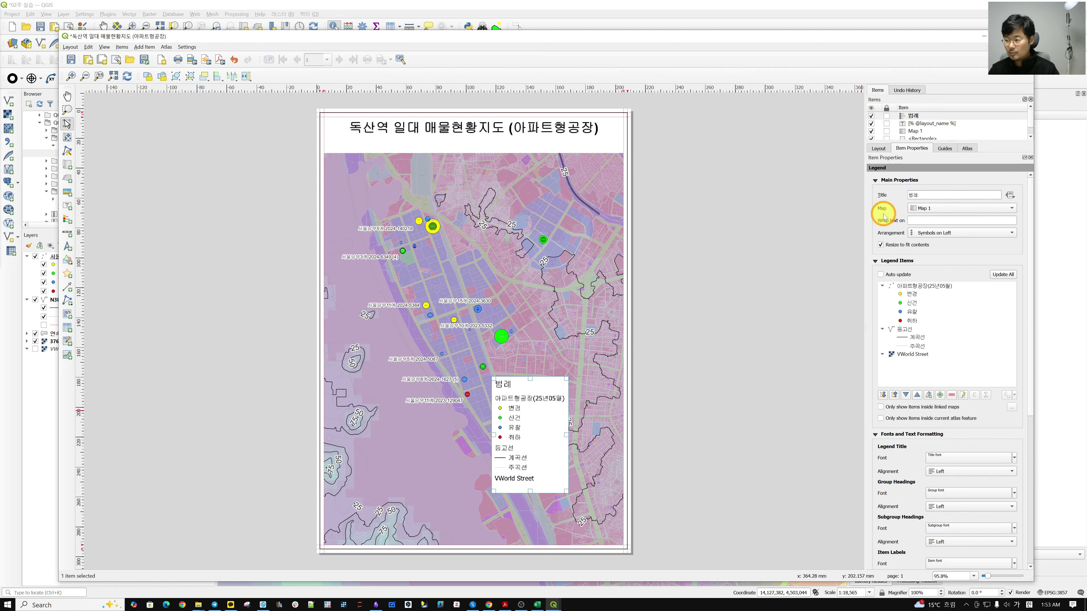
Step: Set the legend title's font style to Bold
scroll(883, 214, down, 5)
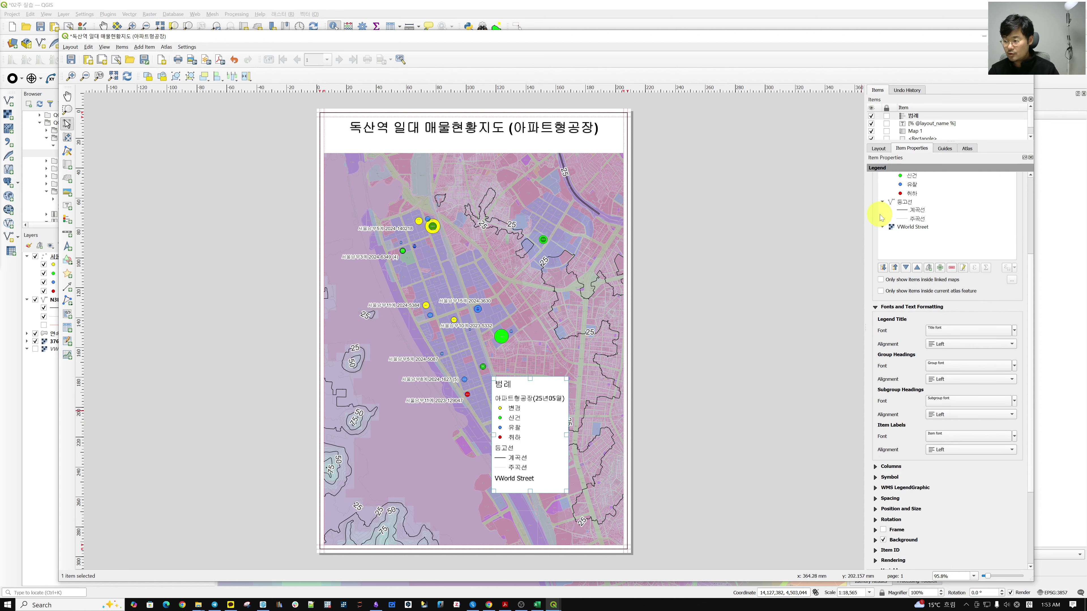
click(952, 331)
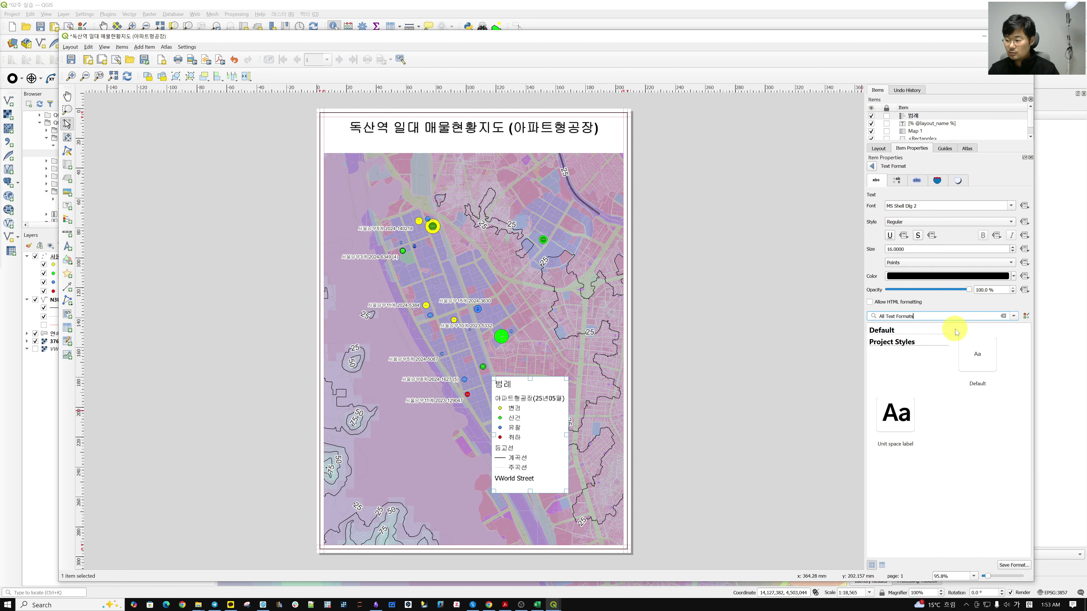
click(903, 263)
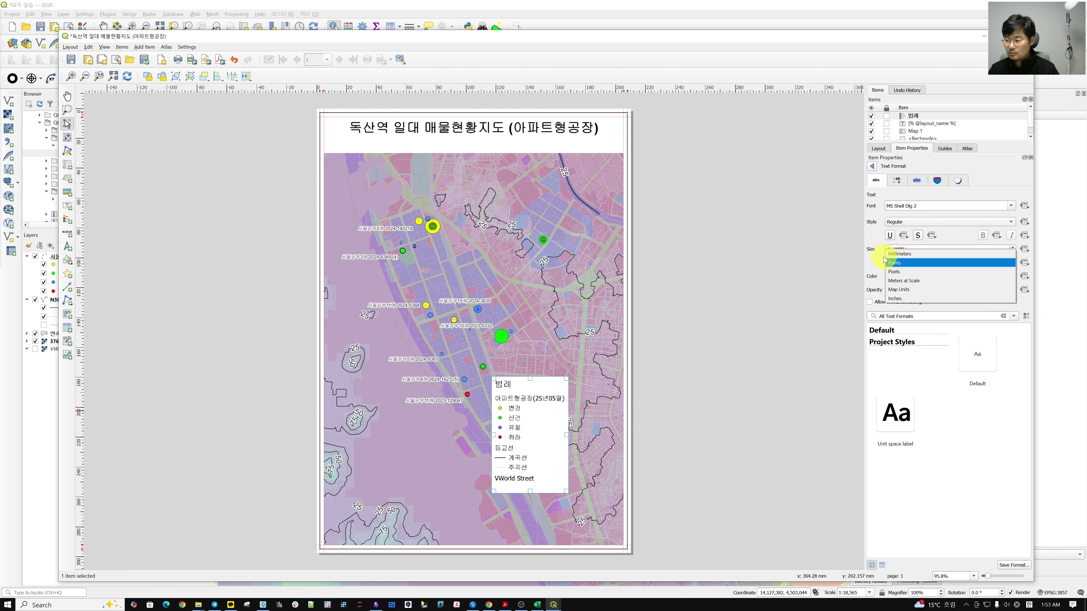
click(867, 249)
click(901, 223)
click(907, 232)
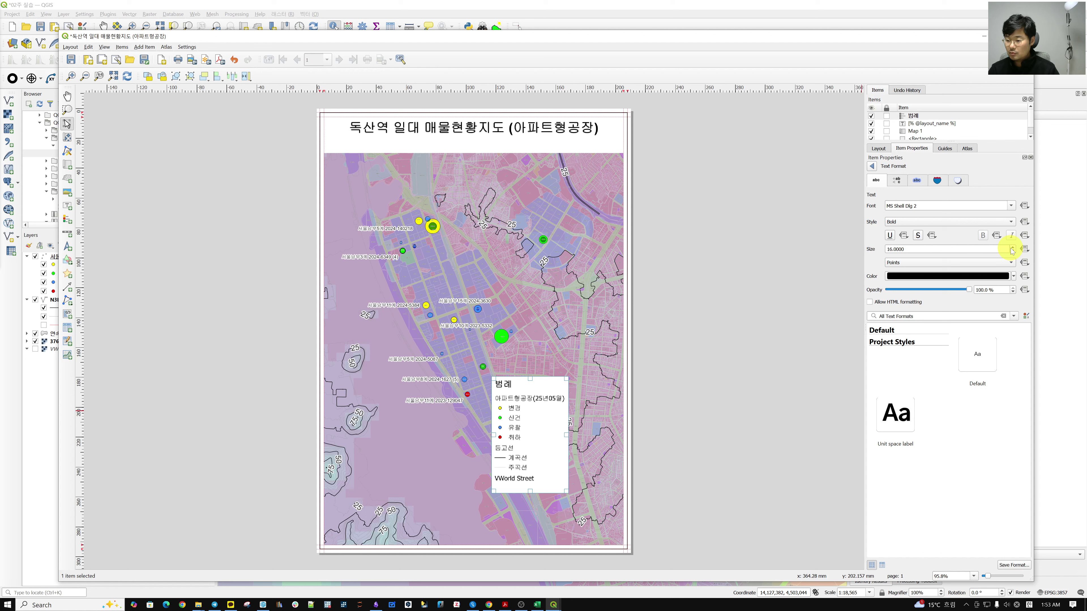
click(872, 166)
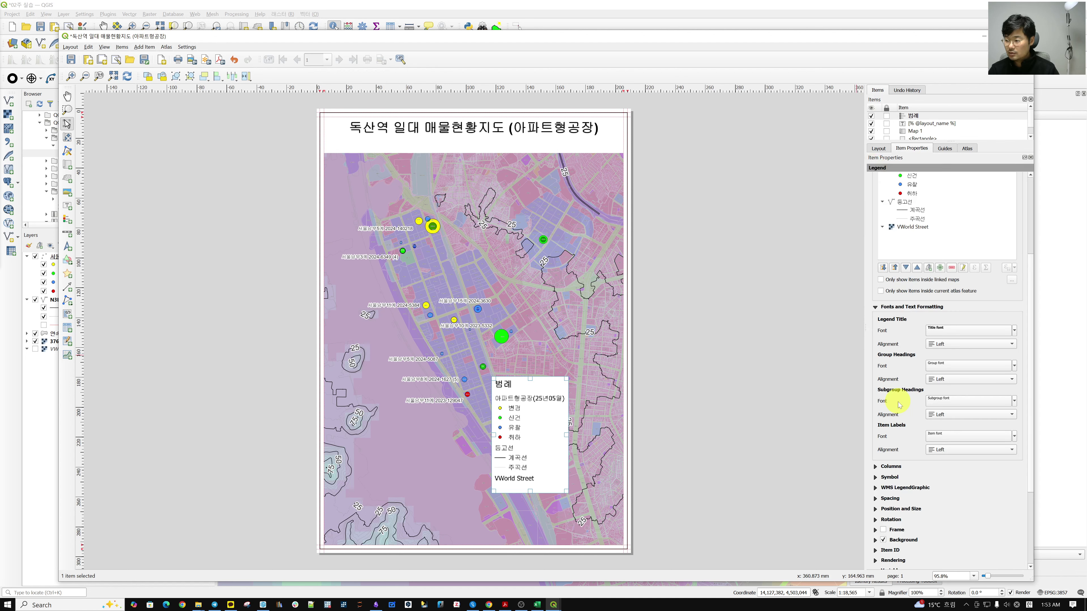
Step: Set the font style of the legend's group headings and subgroup headings to Bold
click(952, 367)
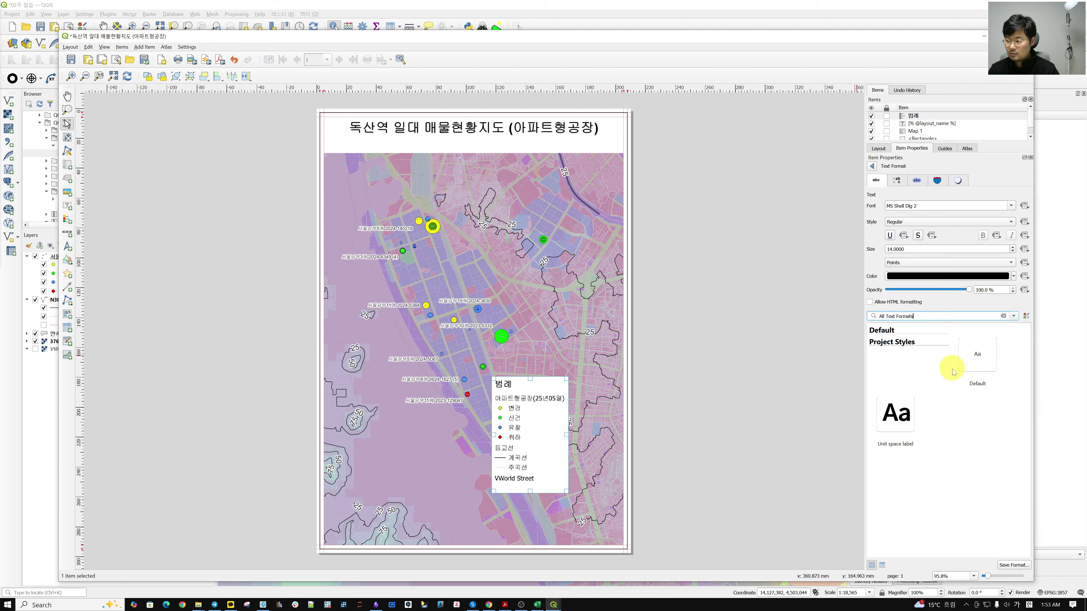
click(895, 222)
click(898, 231)
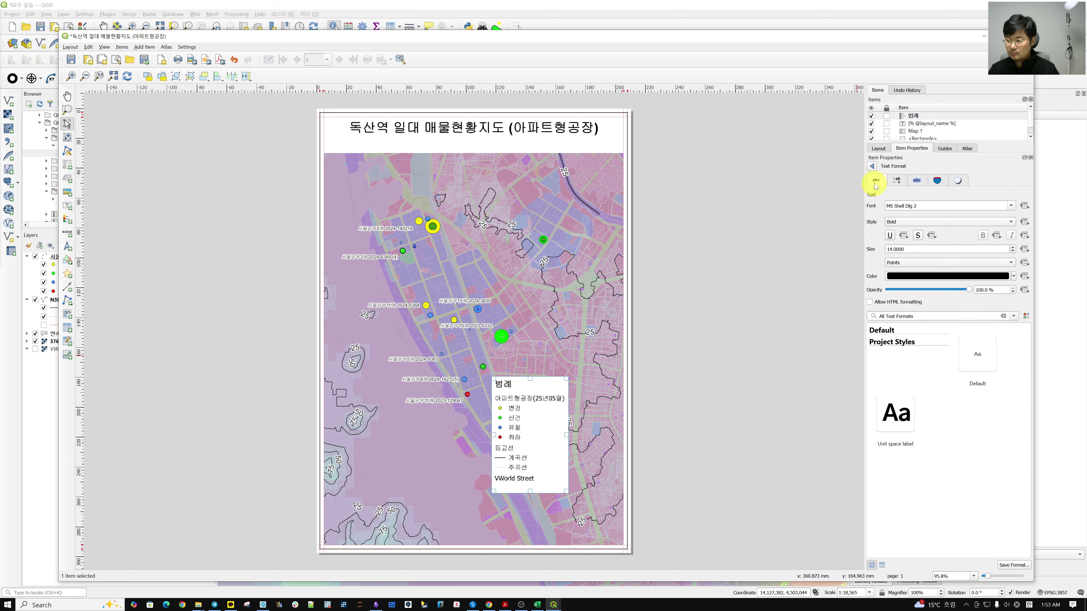
click(873, 166)
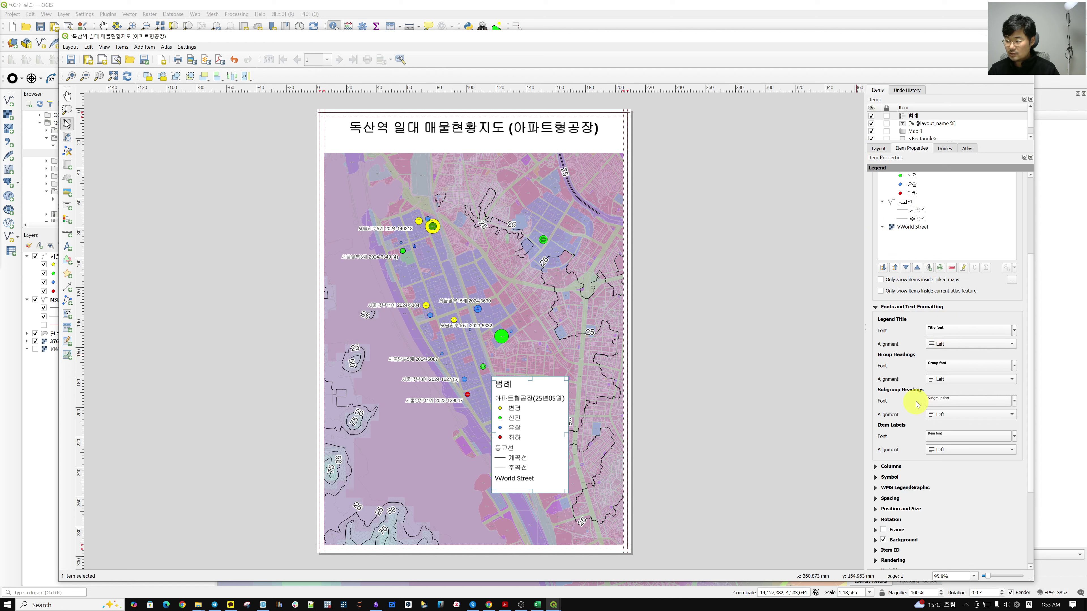
click(947, 401)
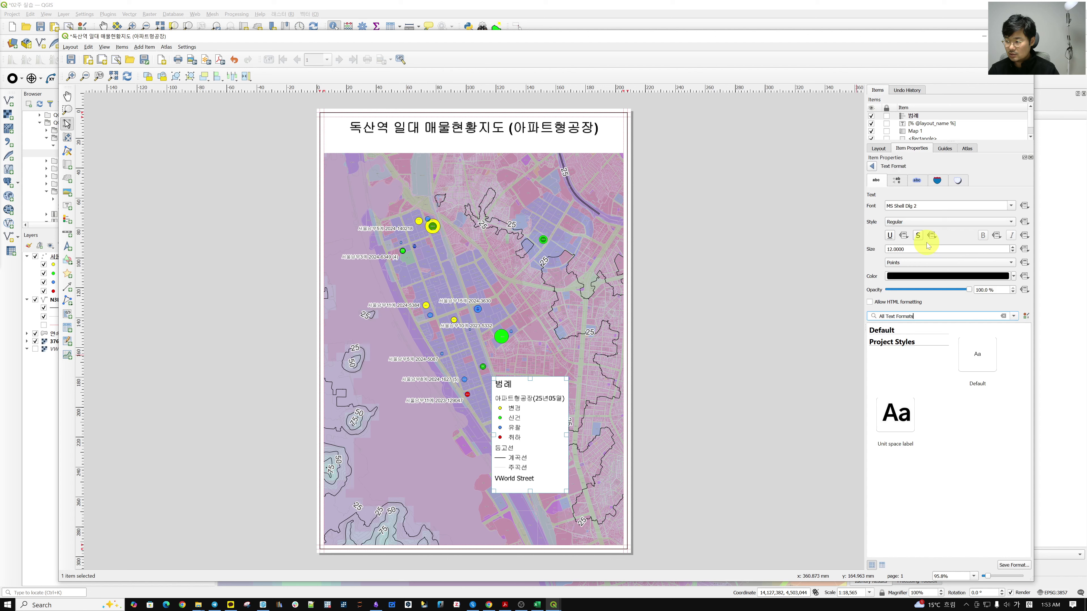
click(899, 222)
click(902, 235)
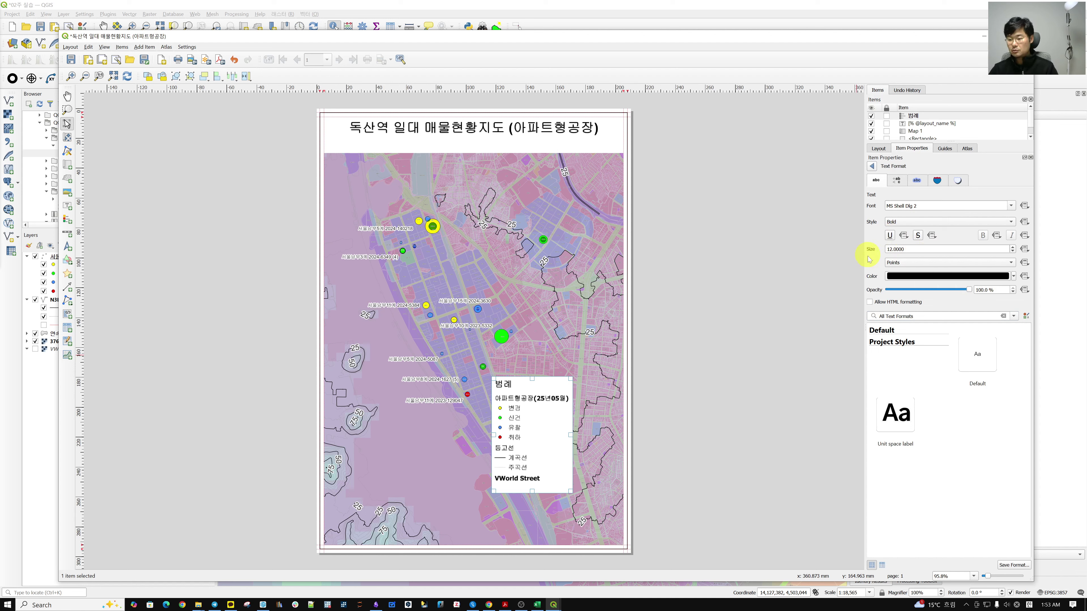
click(872, 166)
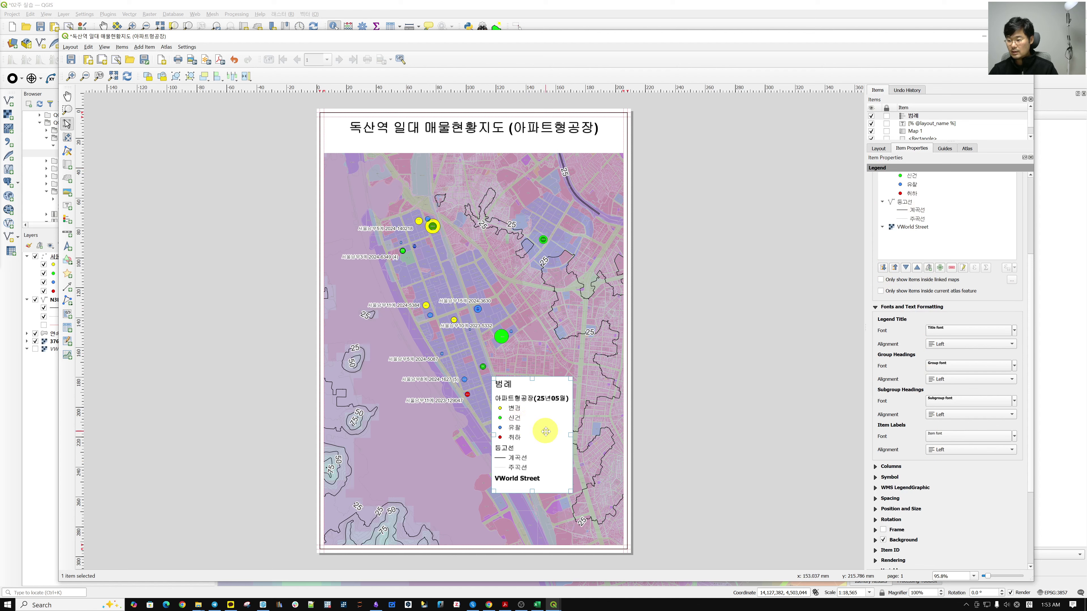
Step: Set the legend's item label font size to 10 points and move the legend into the map's lower-right corner
click(981, 437)
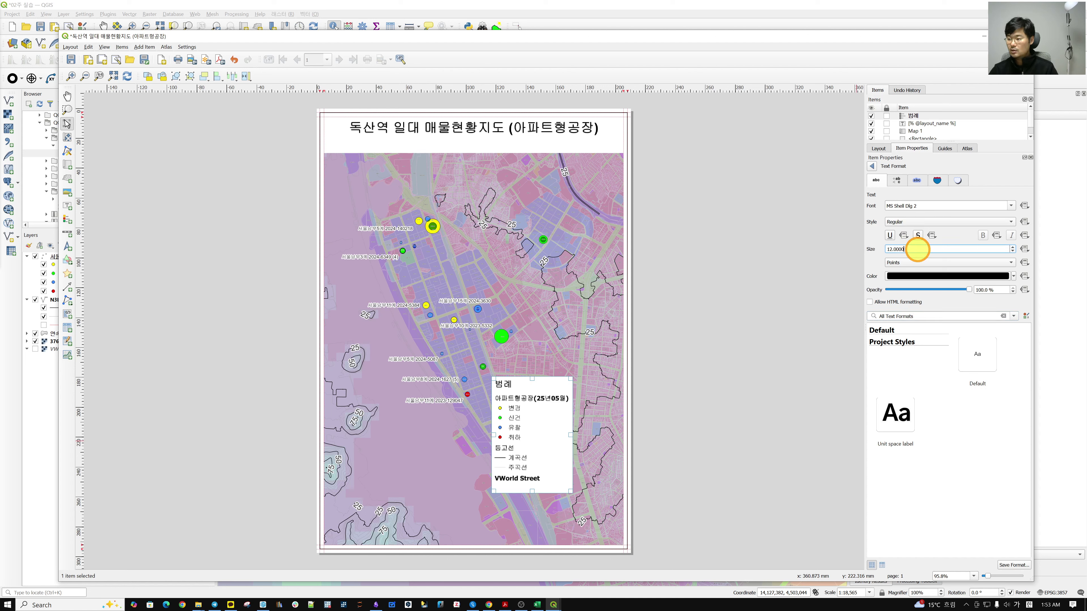
click(1013, 252)
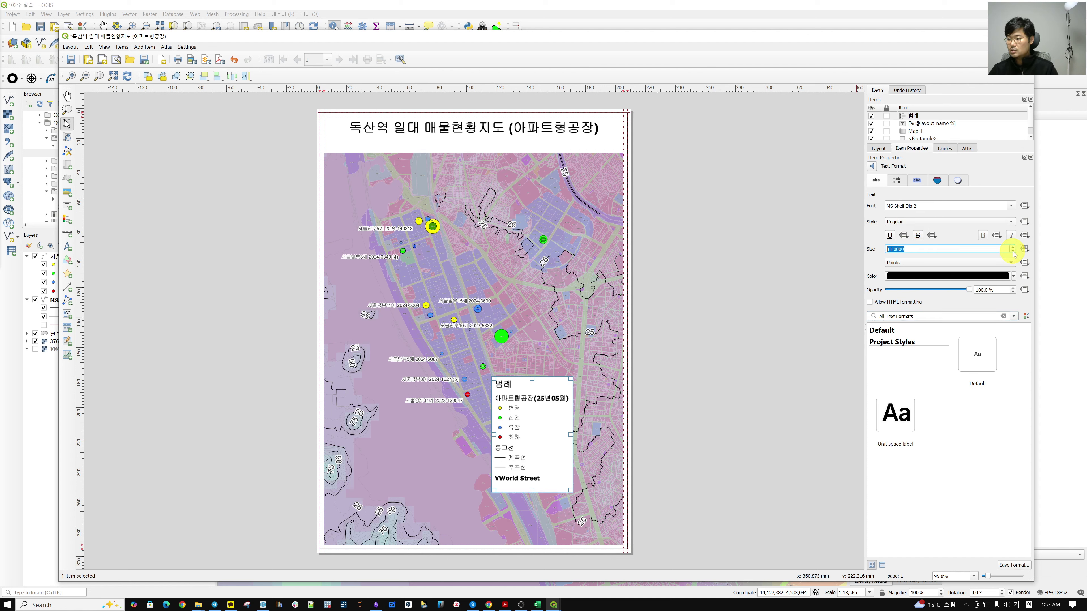
click(1013, 253)
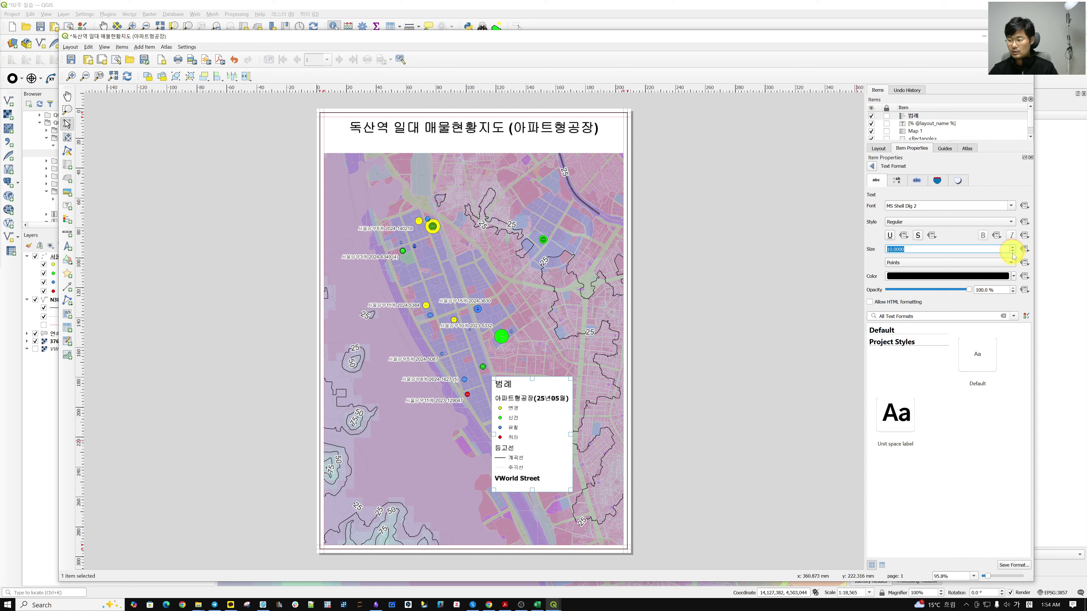
click(873, 167)
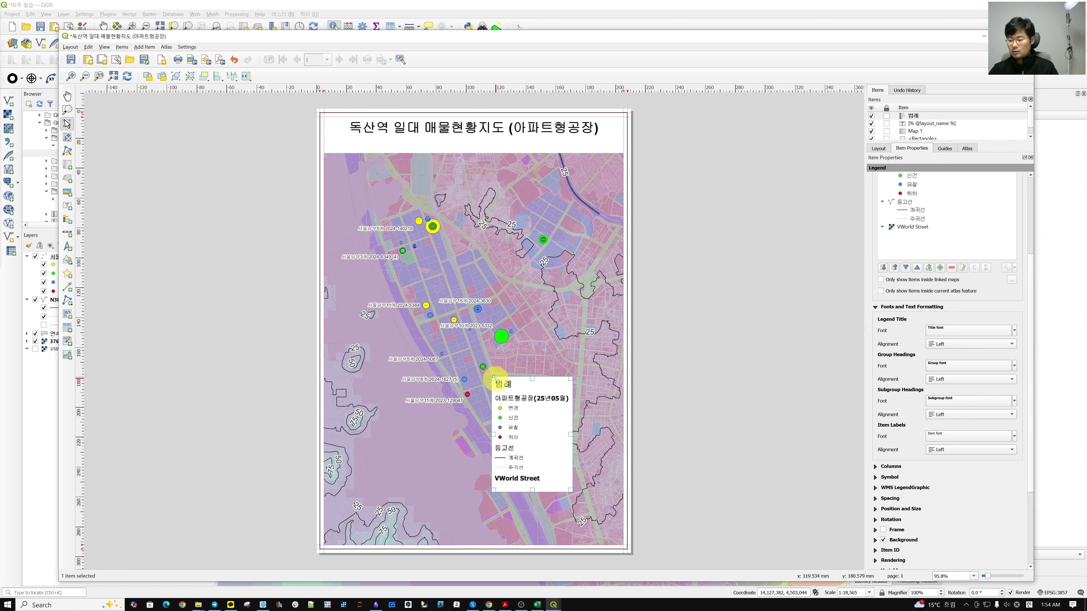
drag(494, 378, 528, 411)
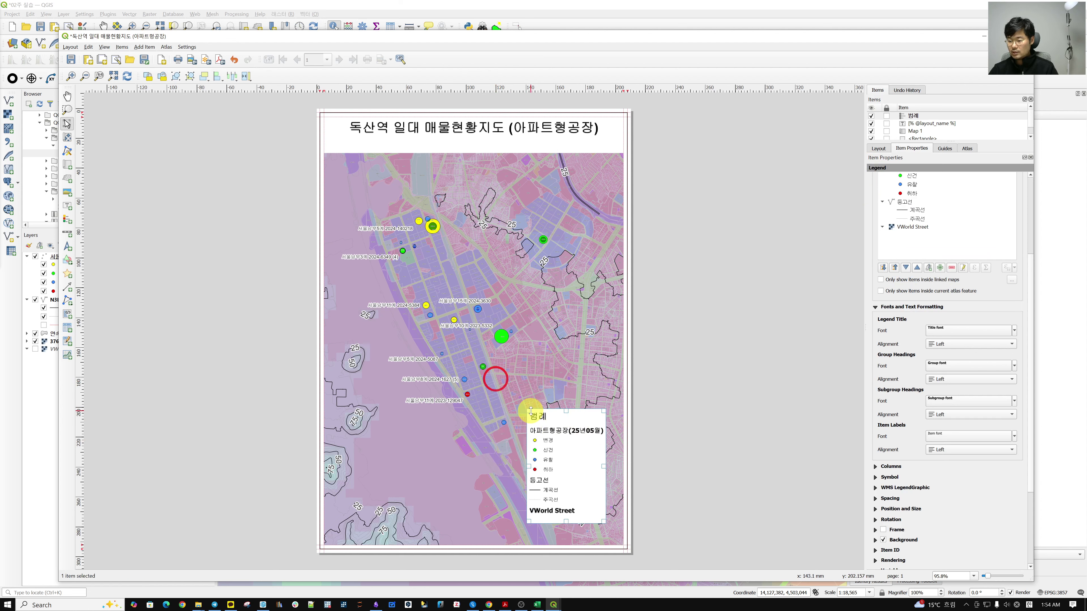
drag(572, 462, 587, 482)
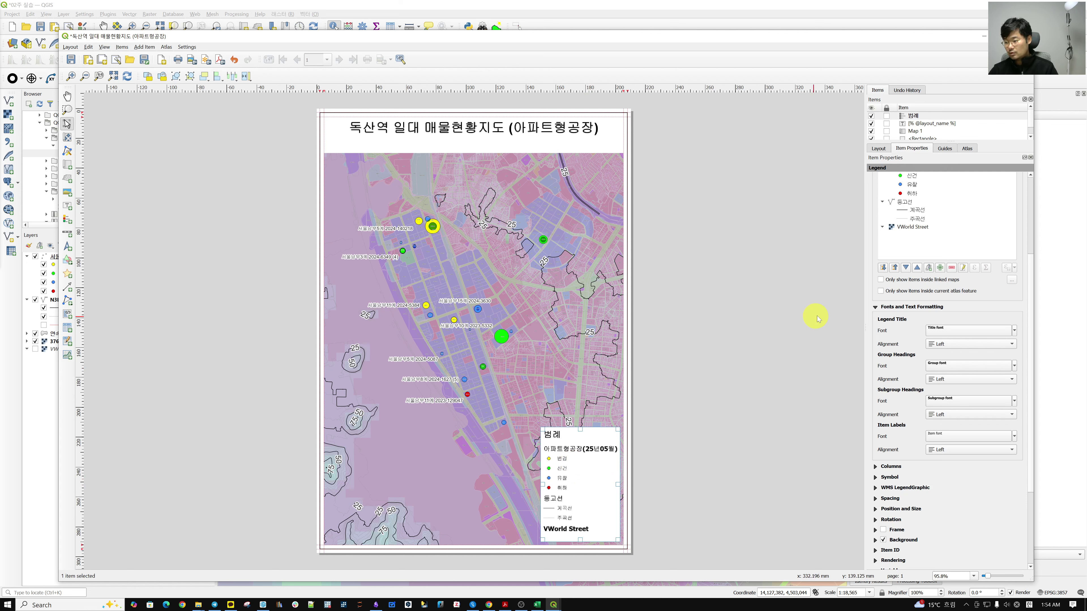
Step: Enable a frame around the legend with a thickness of 0.15 mm
scroll(918, 392, down, 4)
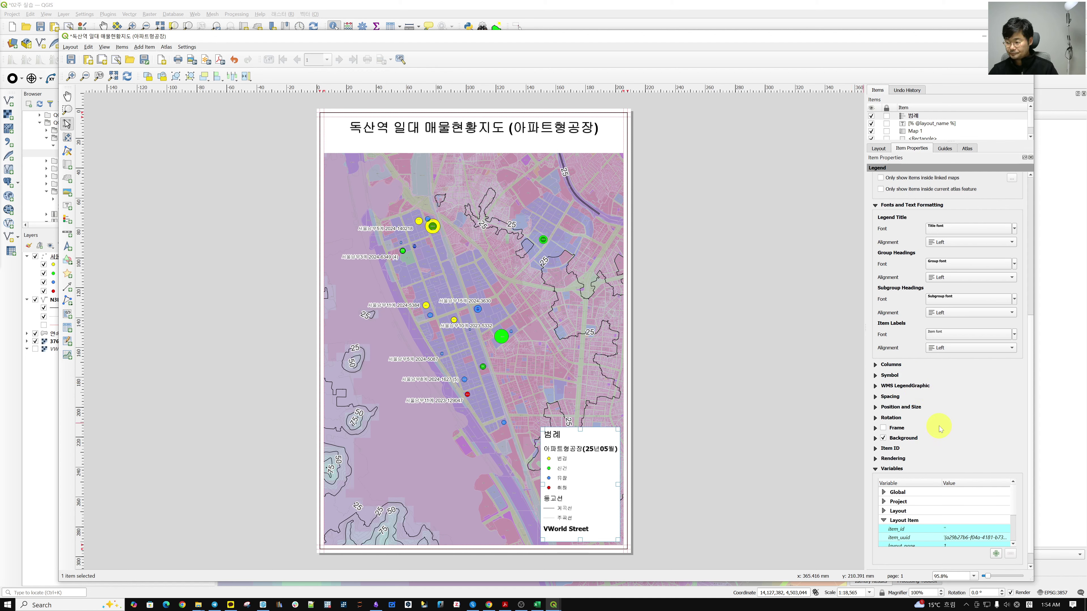
click(876, 428)
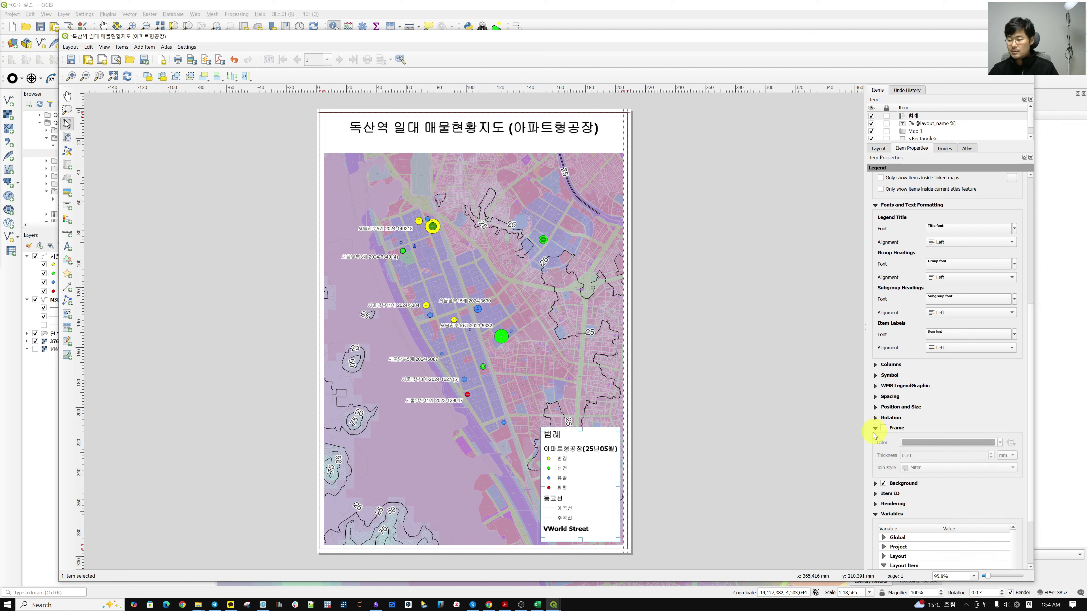
scroll(961, 409, down, 2)
click(883, 378)
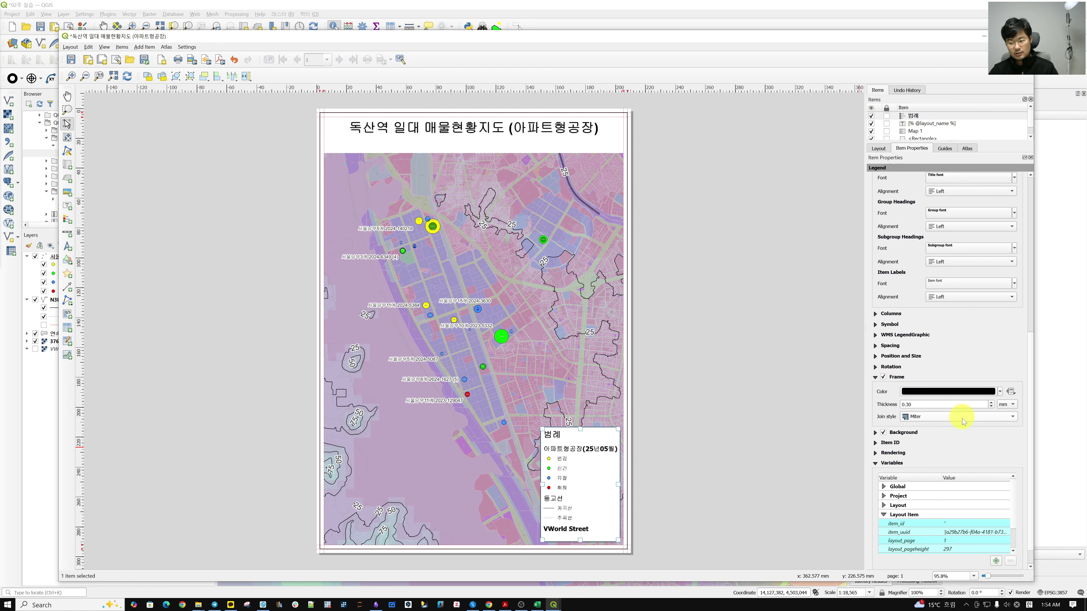
double_click(907, 404)
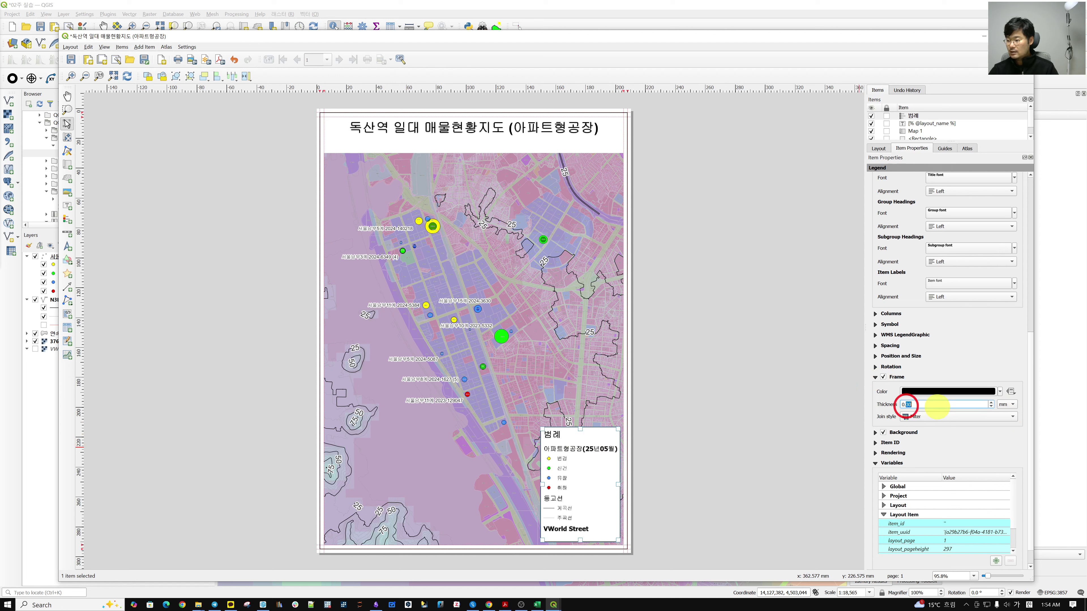
text(0.15)
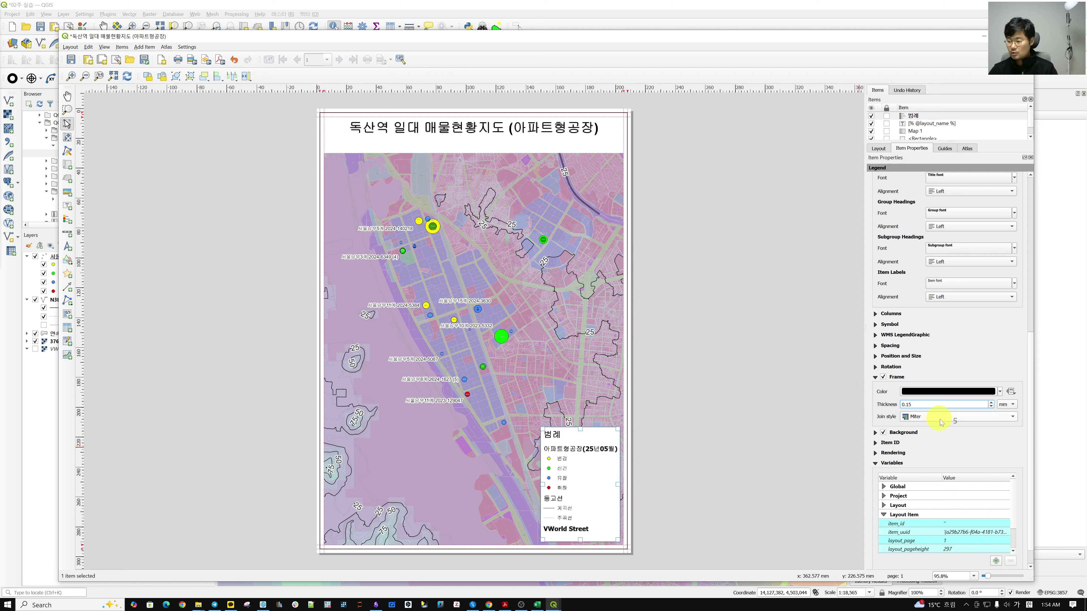
click(874, 394)
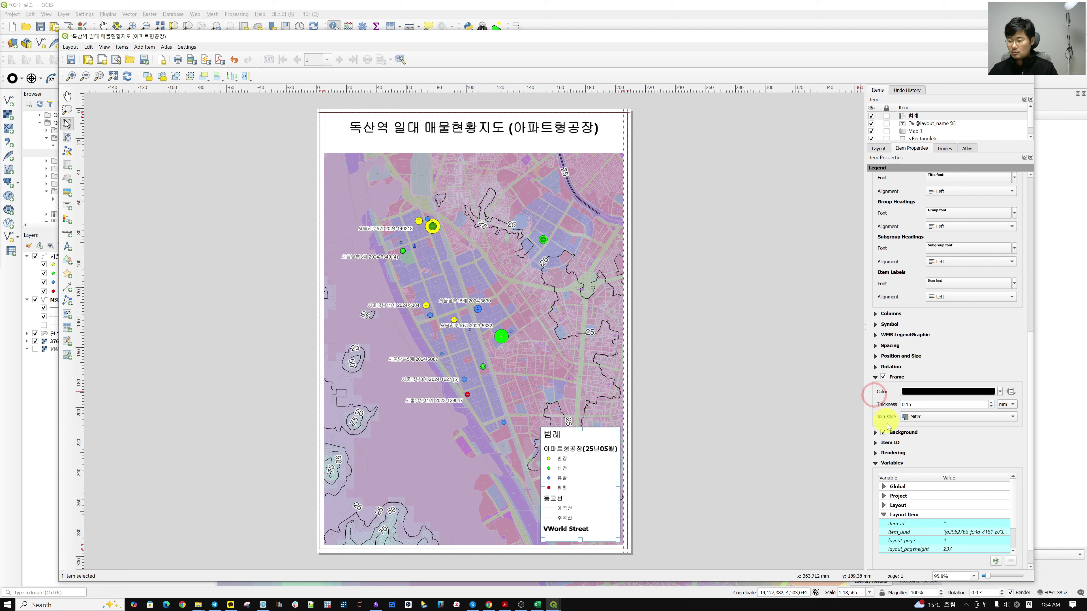
Step: Examine the legend's background and spacing settings, and deselect the legend
click(876, 432)
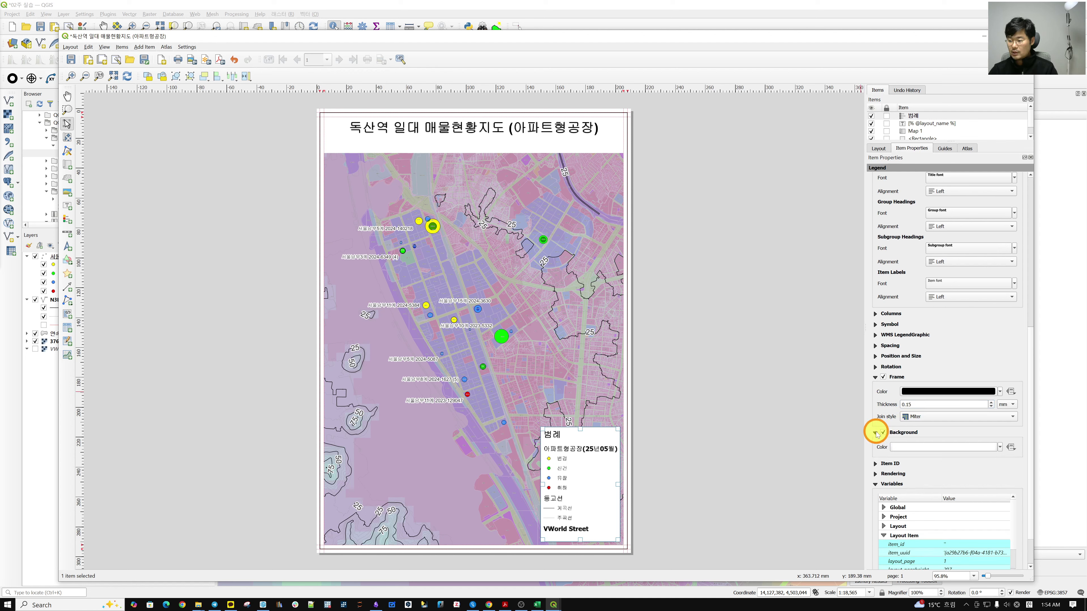
click(876, 433)
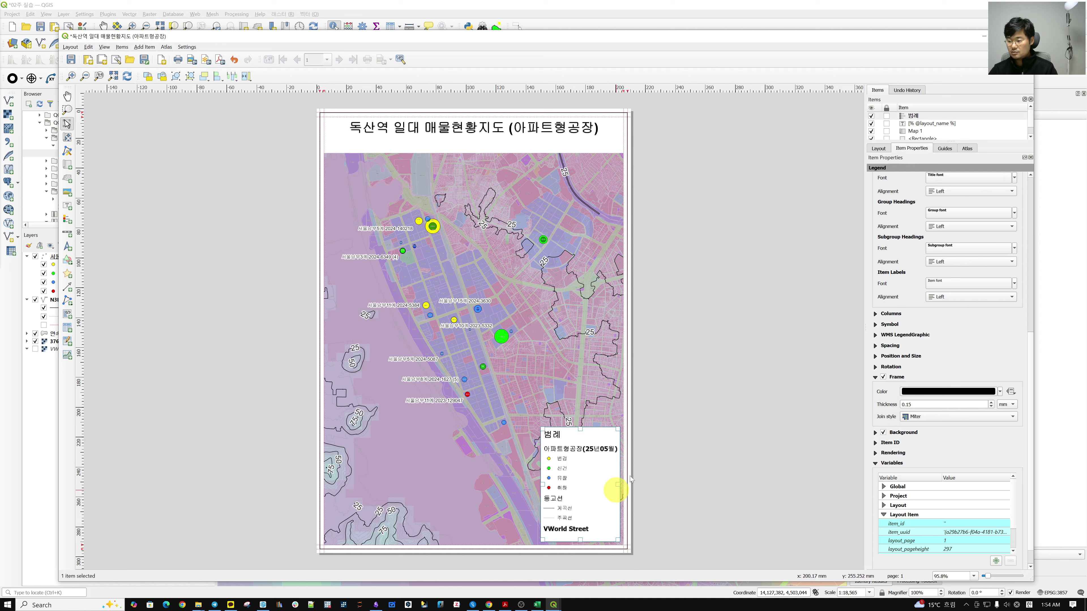
click(900, 357)
click(902, 357)
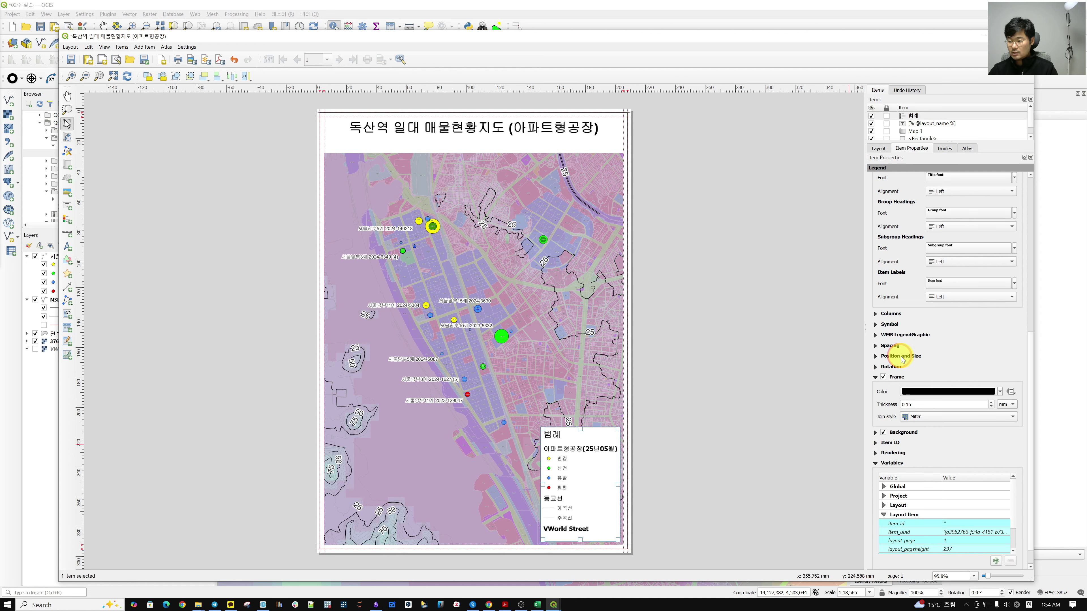
click(891, 346)
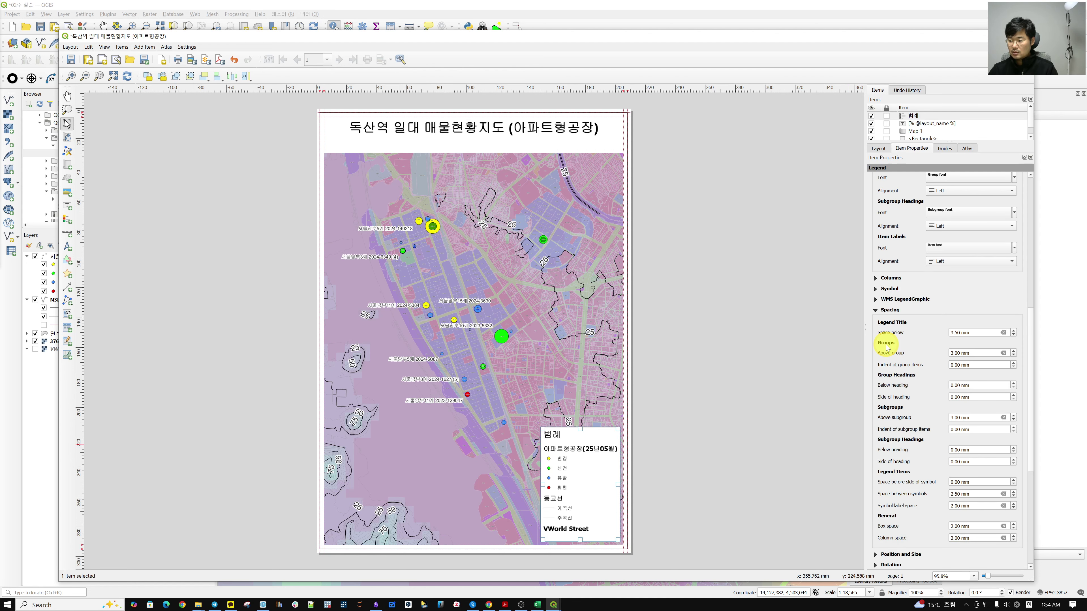
click(894, 311)
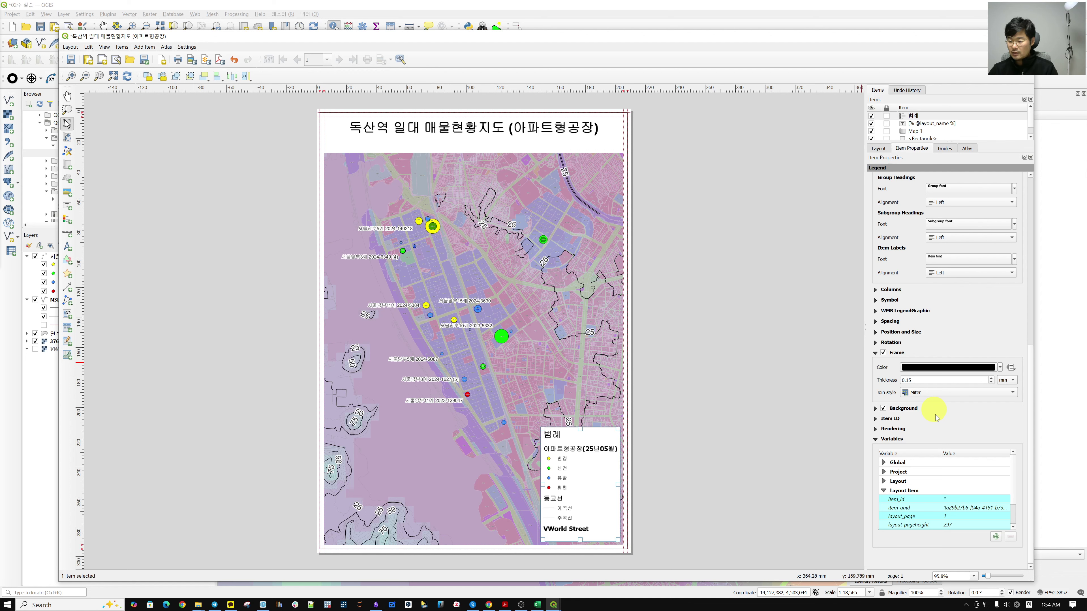
click(719, 488)
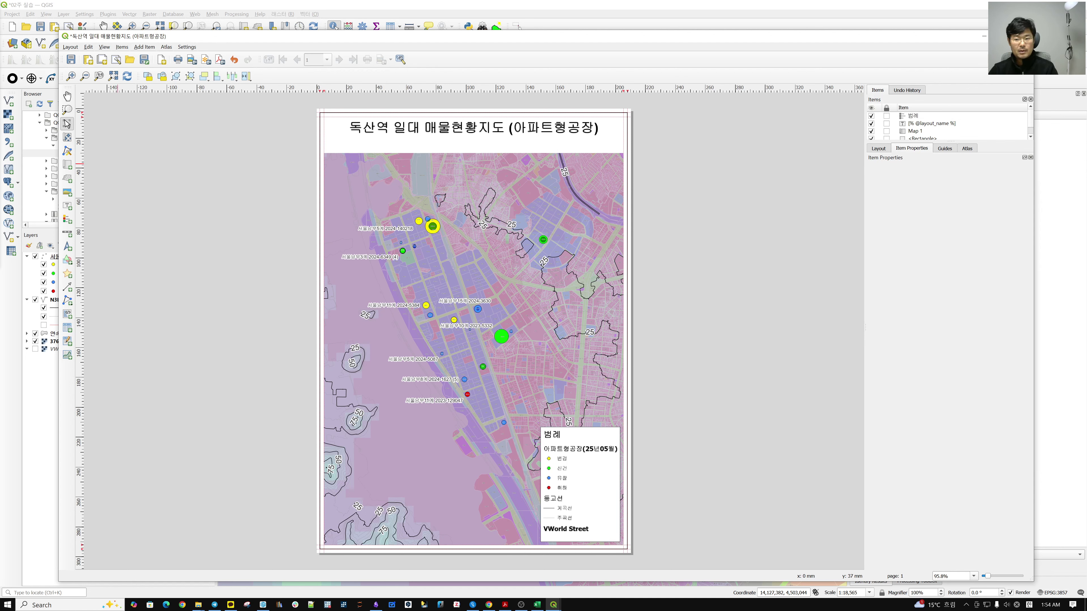
Step: Add a small north arrow over the right part of the map, above the legend
click(145, 47)
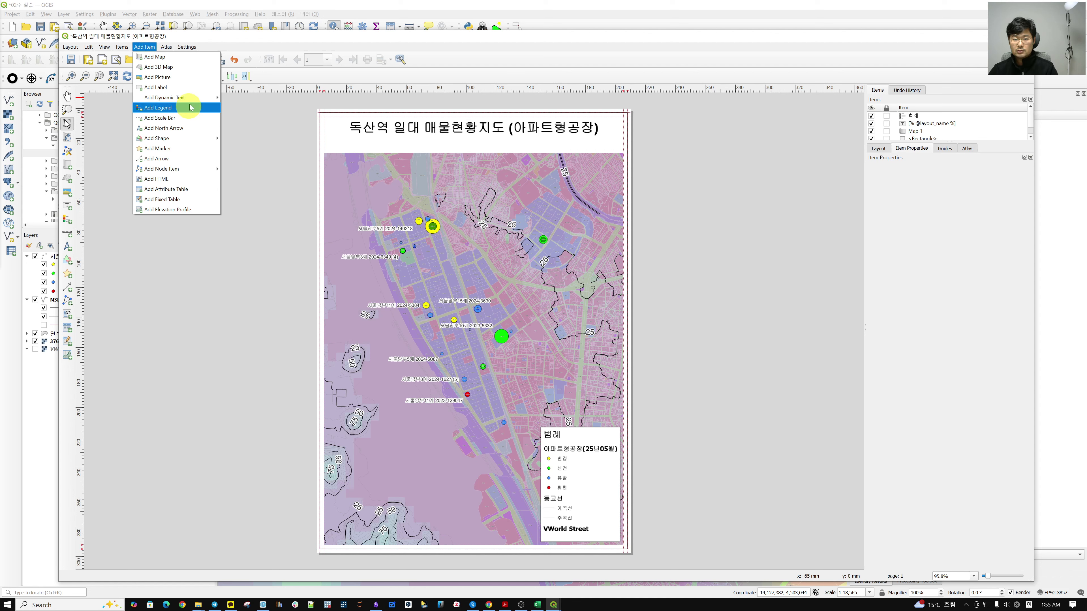
click(189, 128)
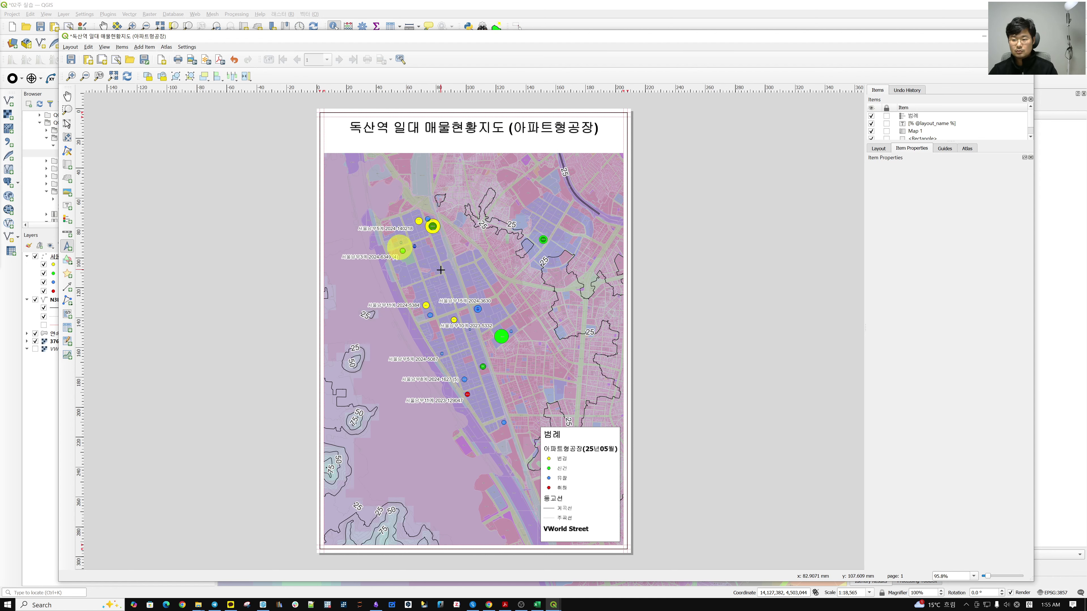
drag(558, 311, 575, 330)
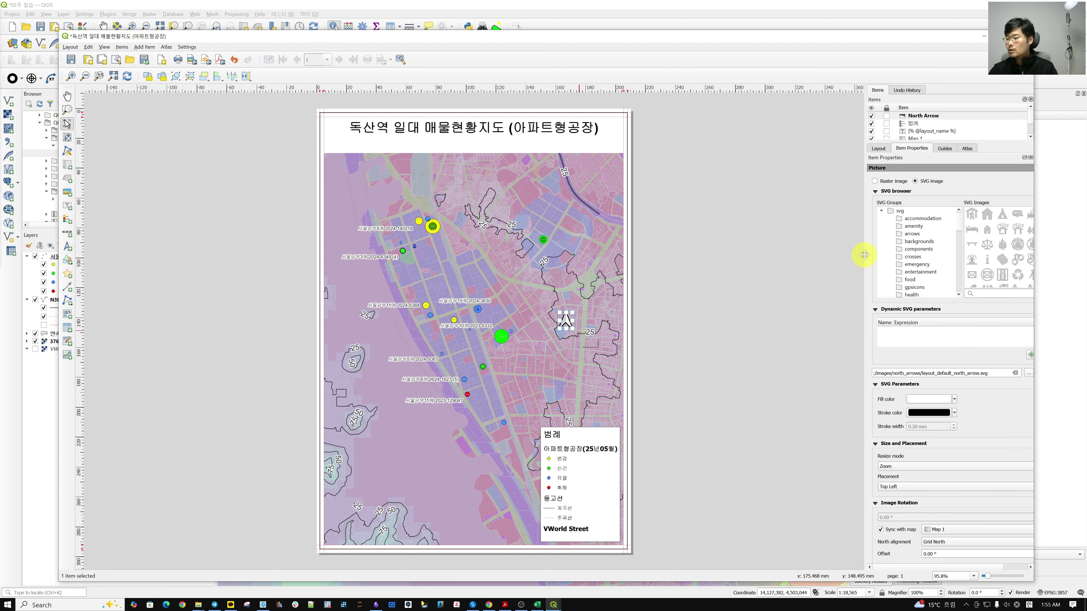
Step: Replace the north arrow's symbol with NorthArrow_02.svg from the arrows SVG group and deselect it
drag(864, 254, 787, 254)
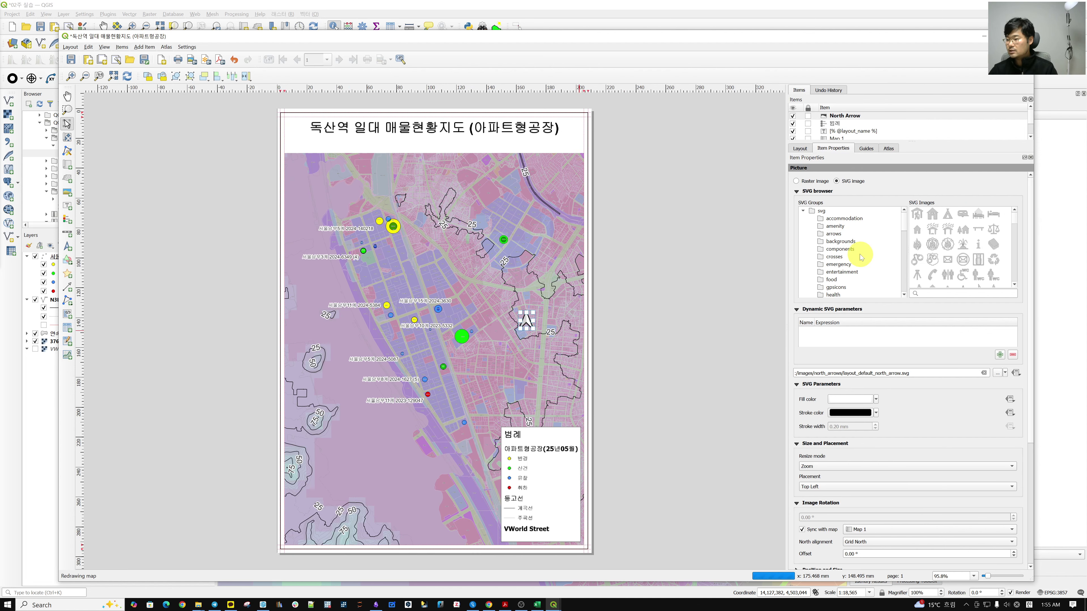
click(837, 234)
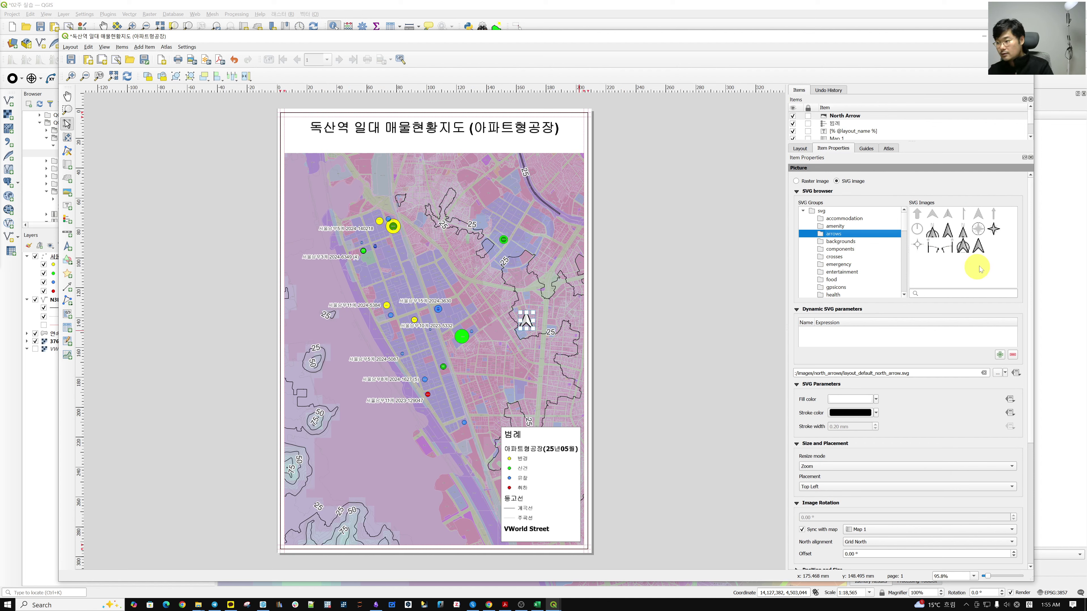
click(932, 231)
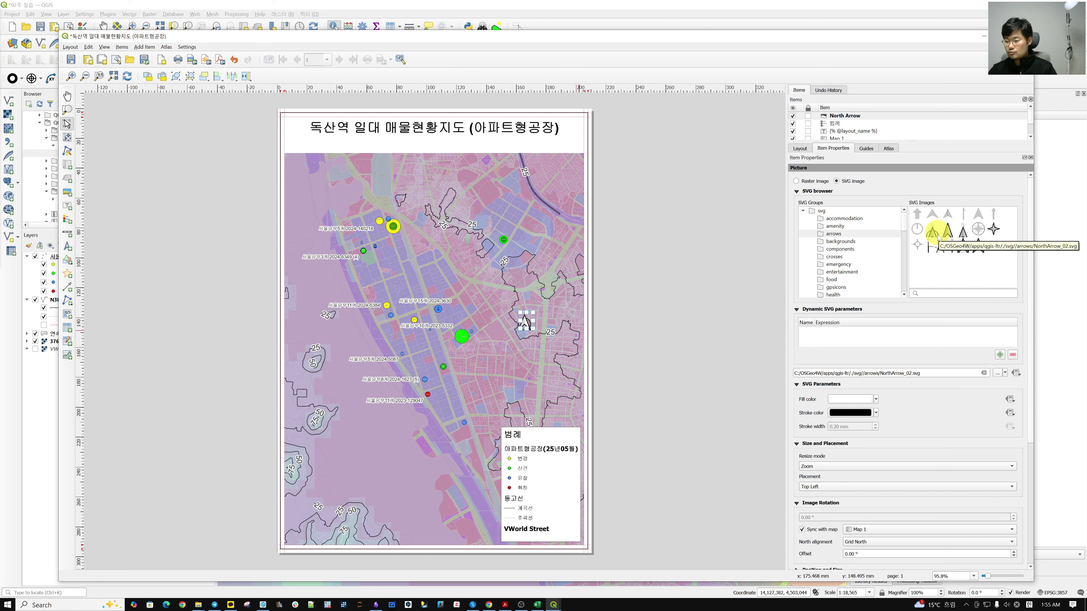
click(630, 381)
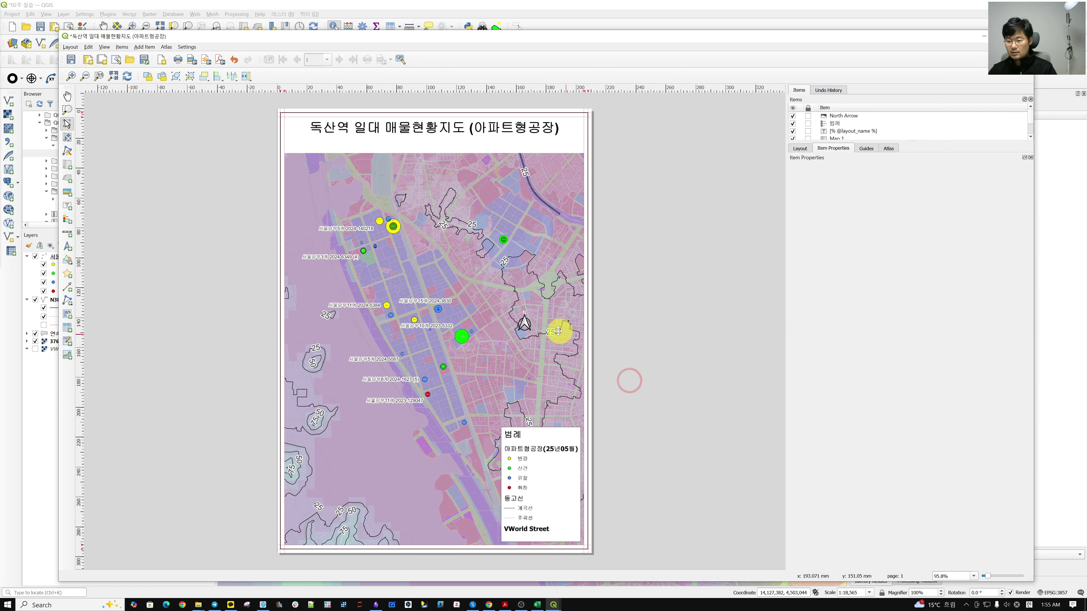
Step: Move the north arrow into the map's upper-left corner and nudge it slightly inward from the edges
click(525, 328)
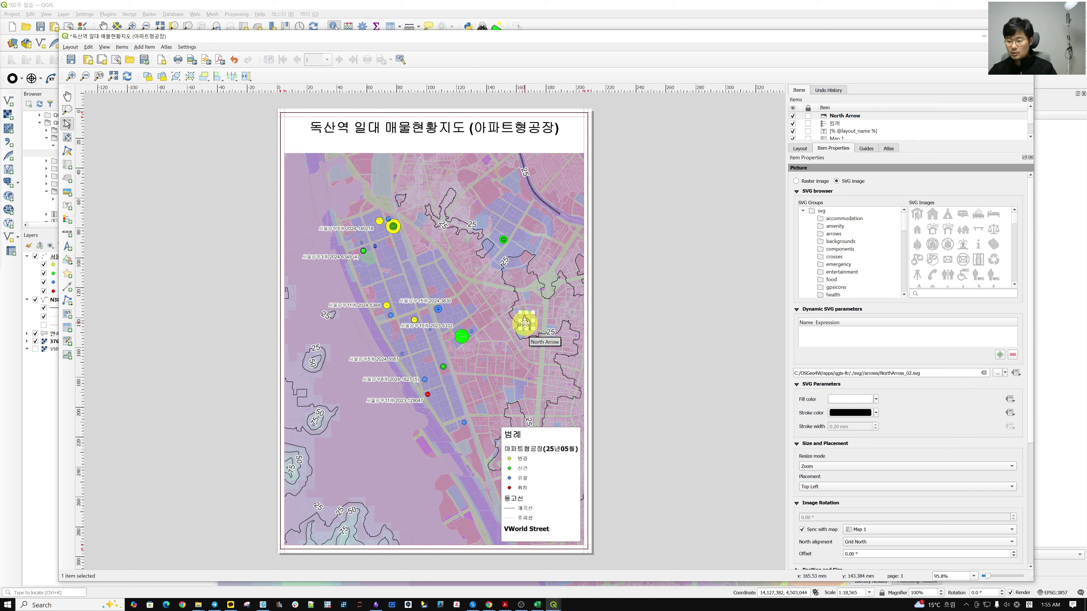
drag(525, 323, 293, 168)
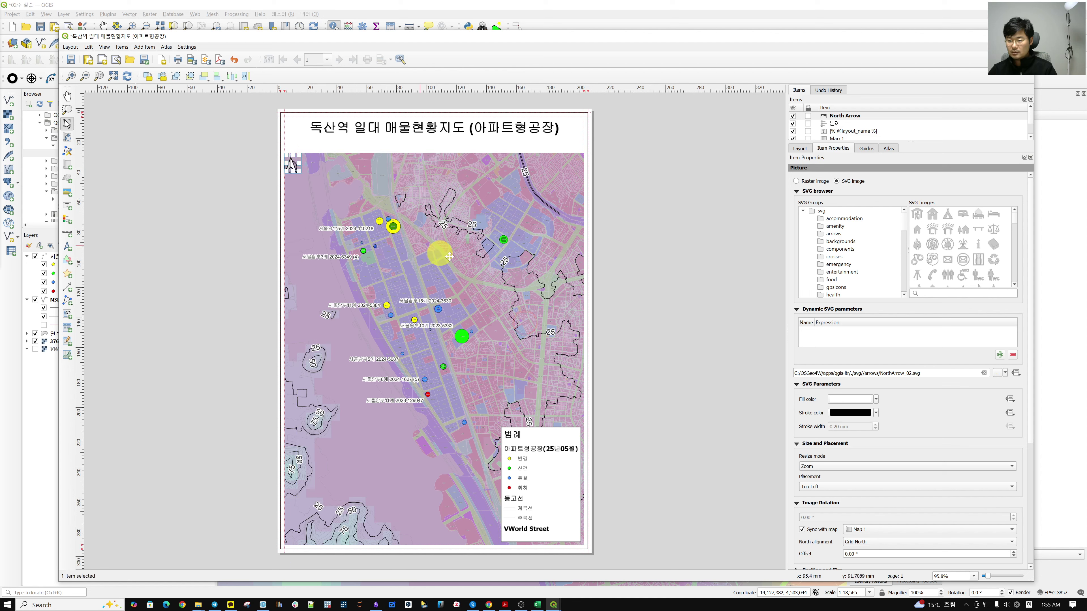
key(Right)
key(Down)
key(Down)
key(Down)
key(Down)
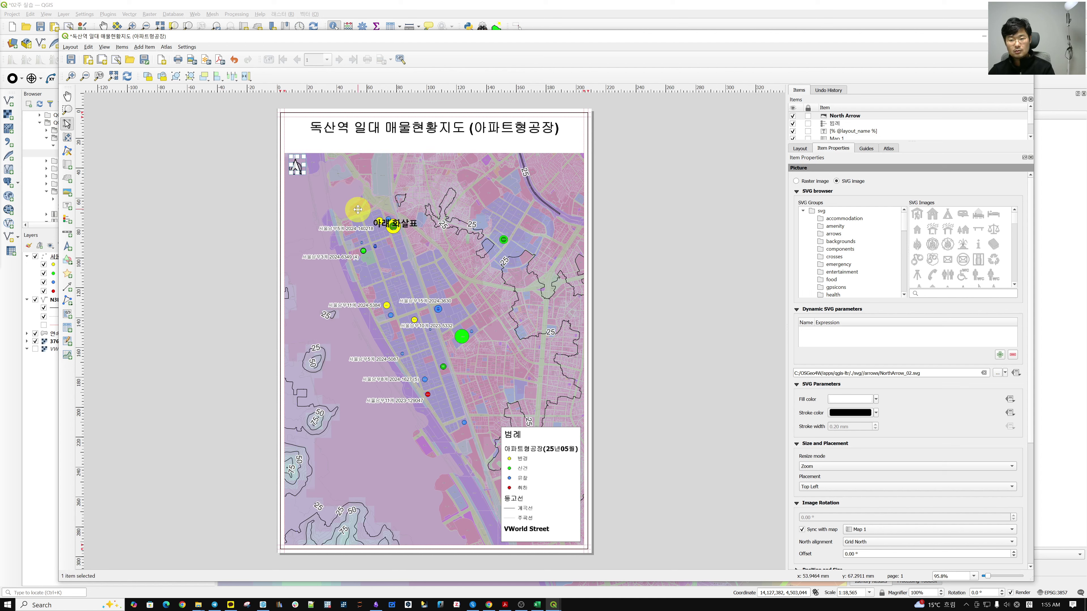
key(Up)
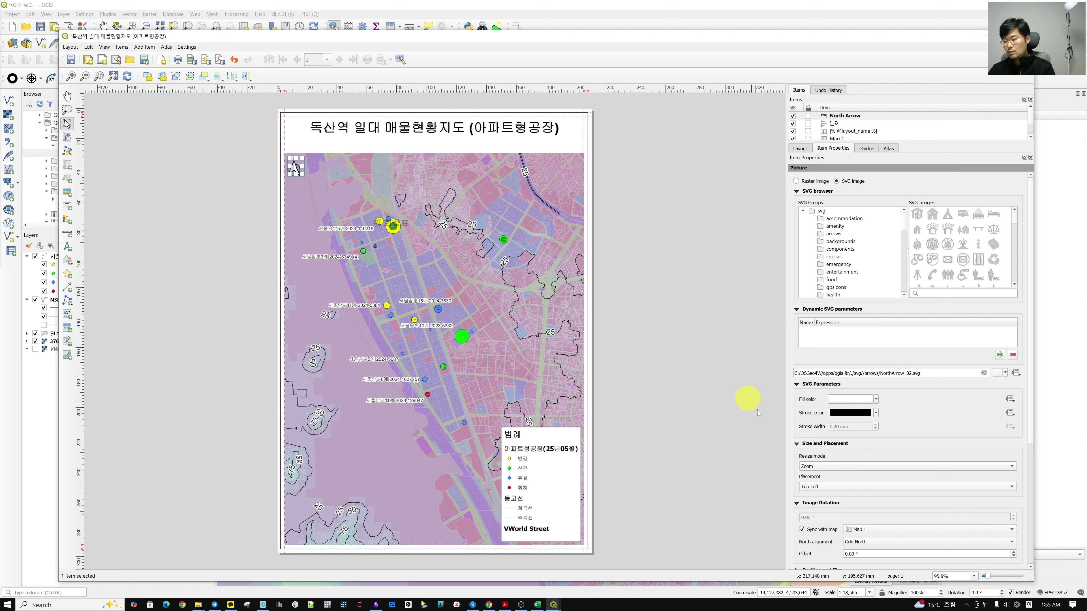
Step: Check which map the north arrow's rotation is synced with, and deselect the arrow
scroll(956, 423, down, 3)
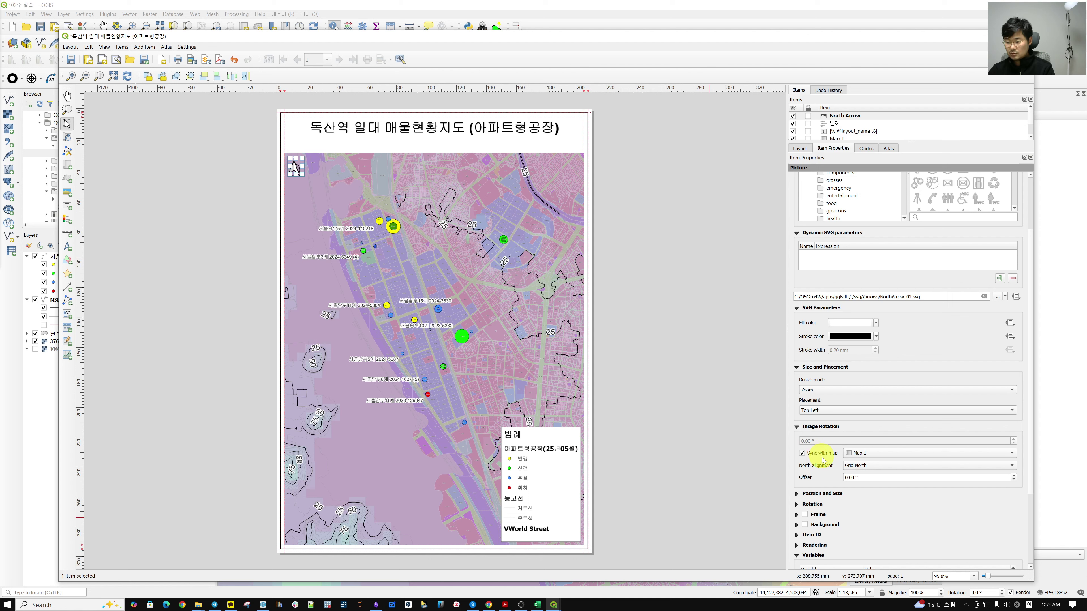
click(867, 453)
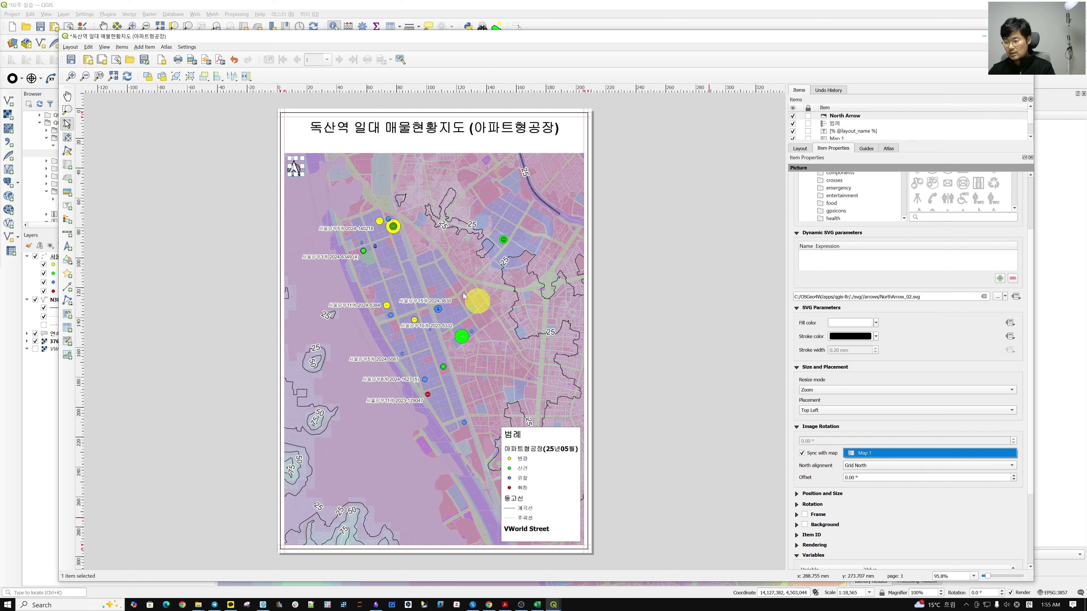
click(875, 454)
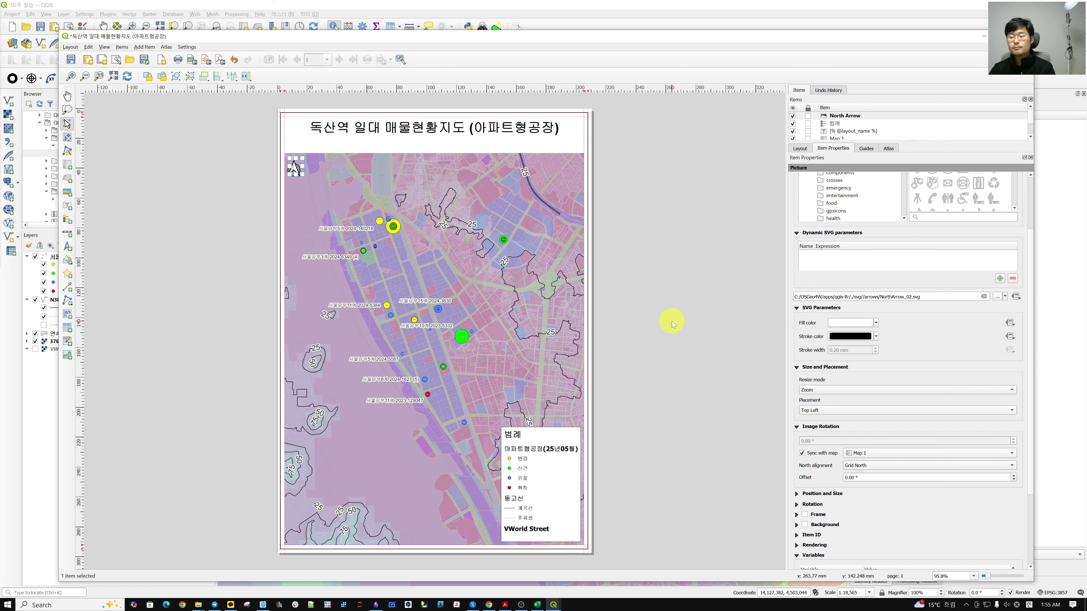
click(664, 346)
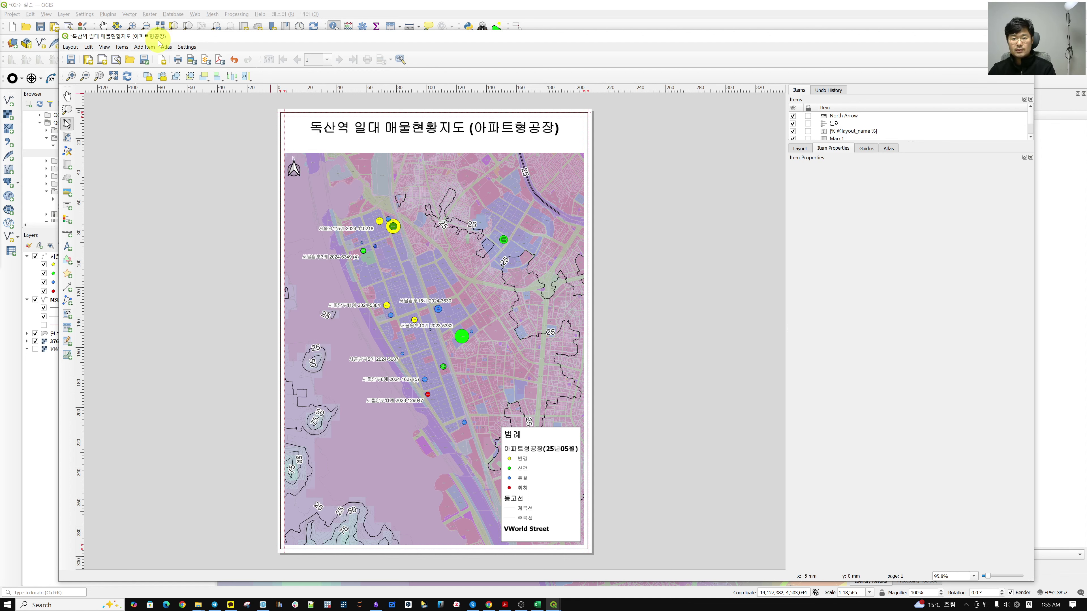
Step: Add a scale bar over the lower middle part of the map, beside the legend
click(147, 47)
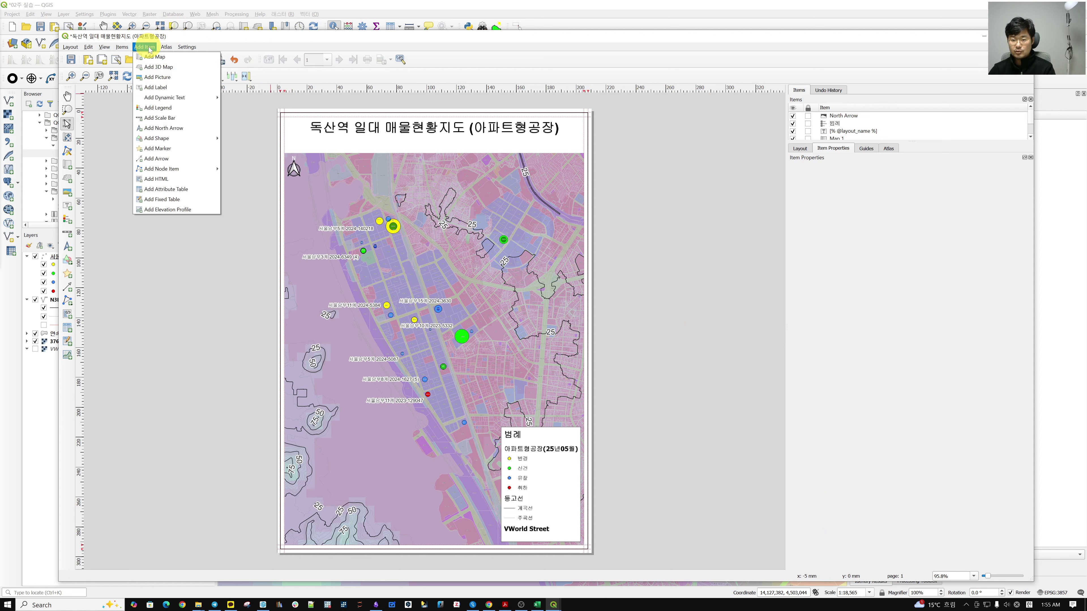
click(196, 119)
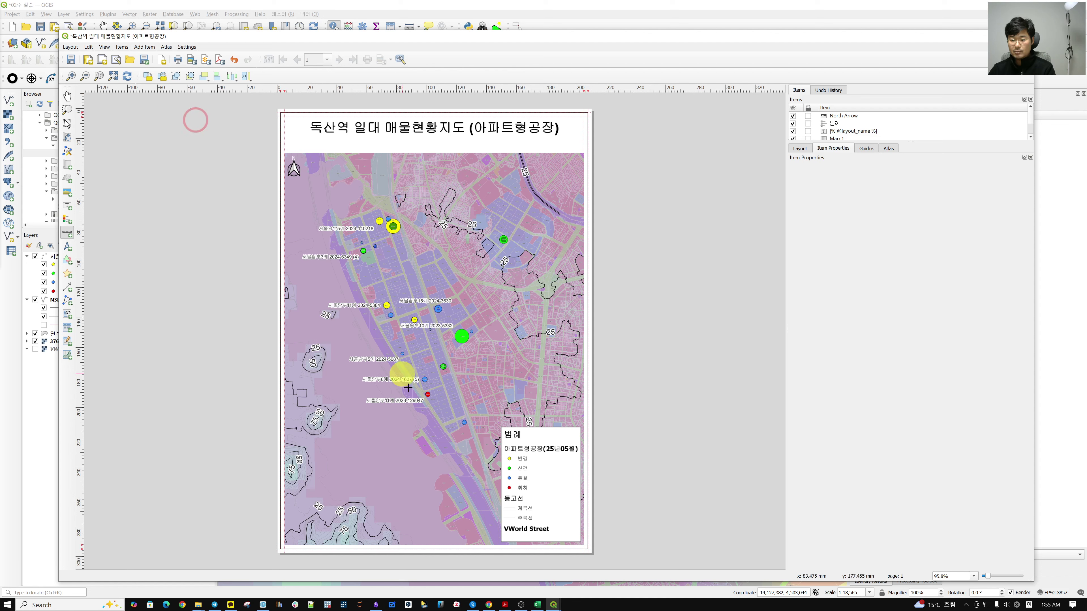
drag(363, 450, 430, 471)
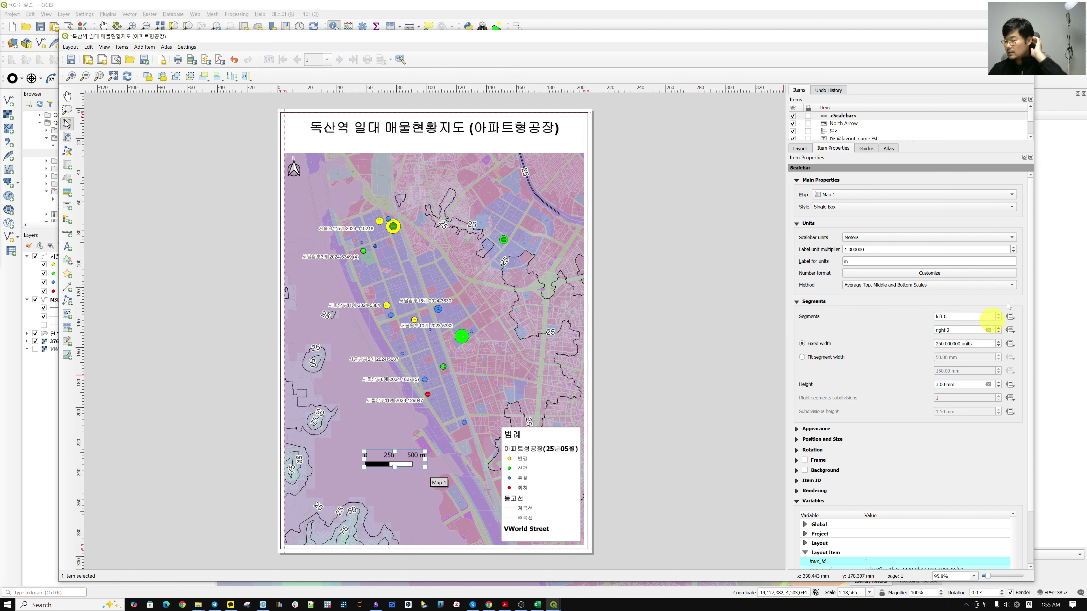
Step: Try the Numeric style for the scale bar
click(862, 207)
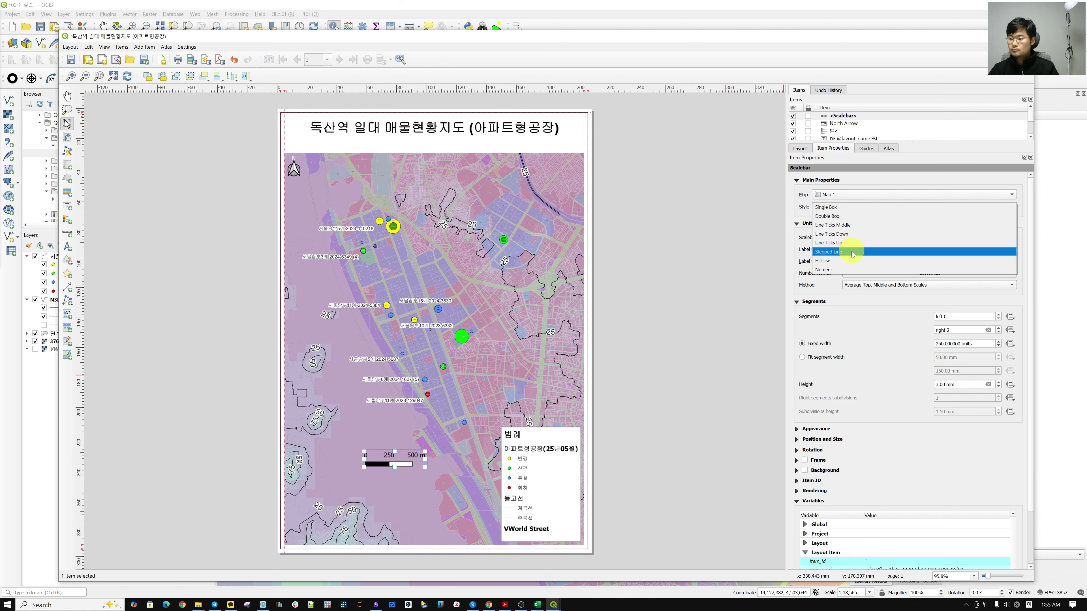
click(849, 270)
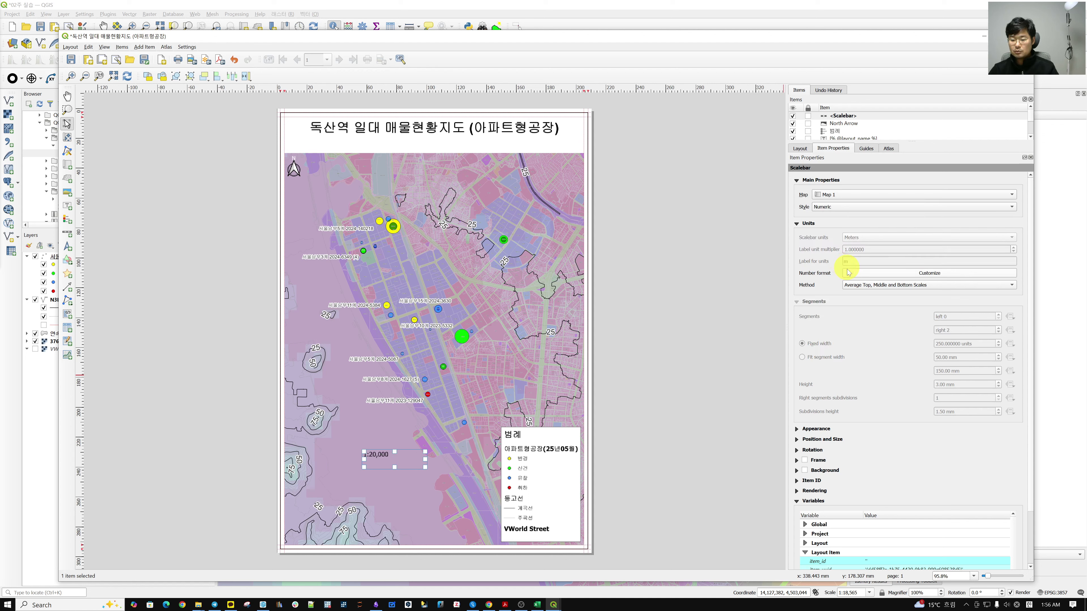
click(853, 208)
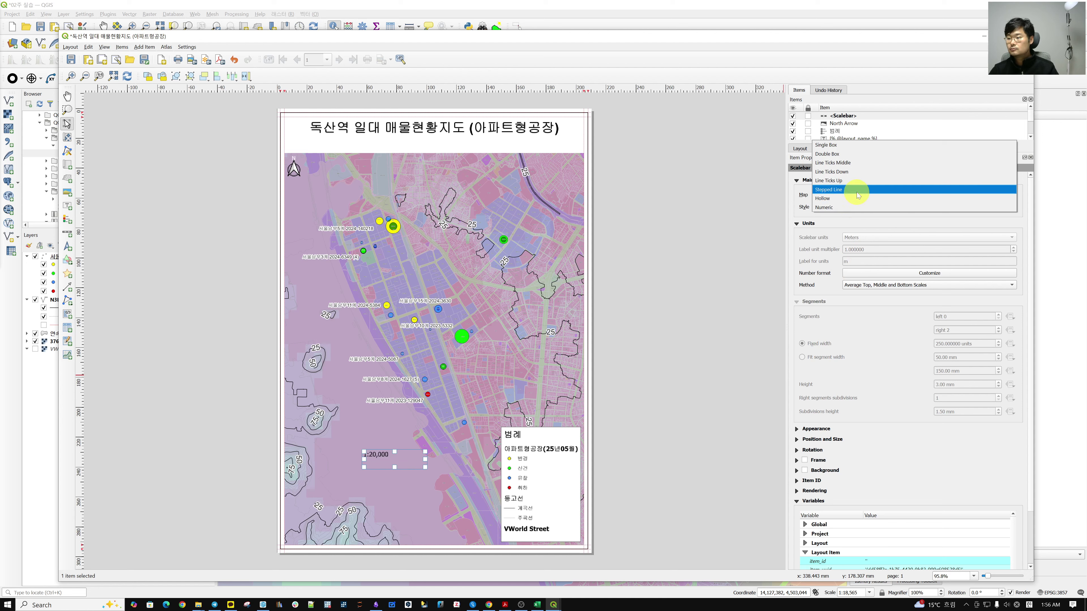
click(848, 310)
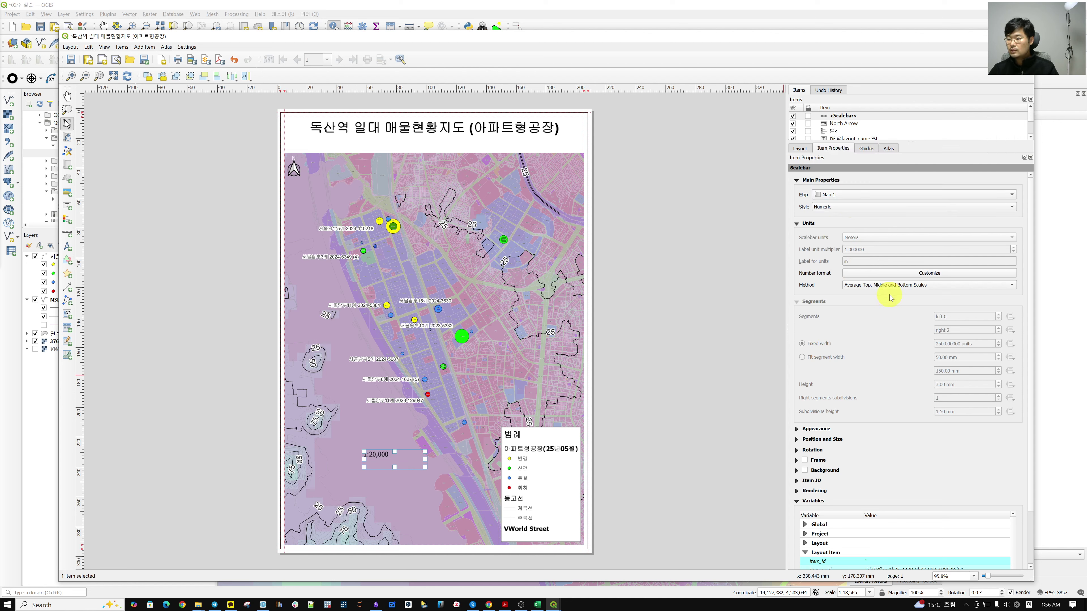
Step: Set the scale bar's calculation method to Calculate along Middle of Map
click(891, 286)
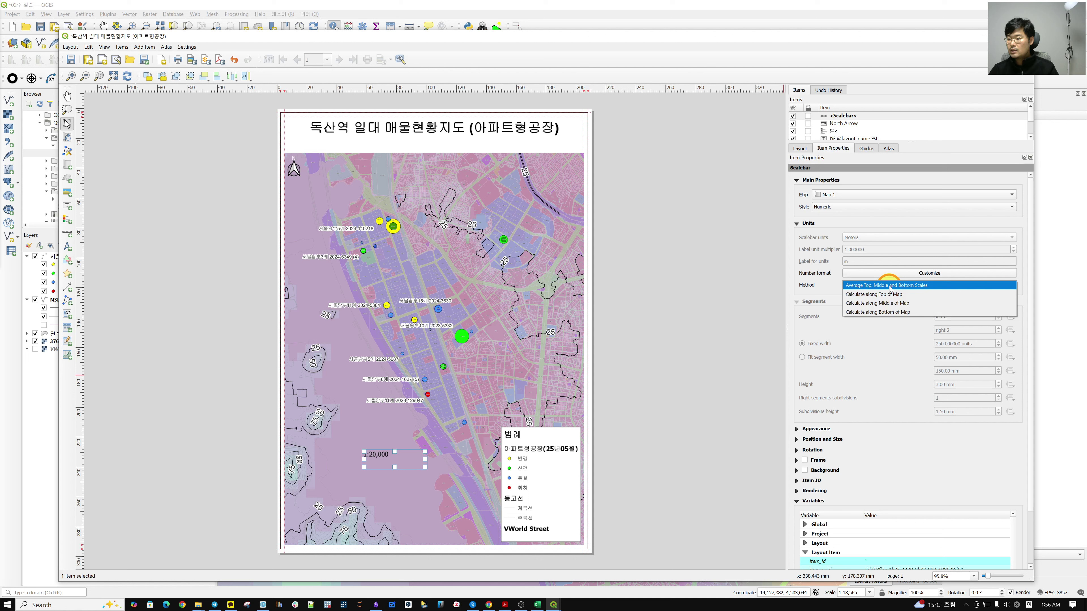
click(927, 295)
click(933, 286)
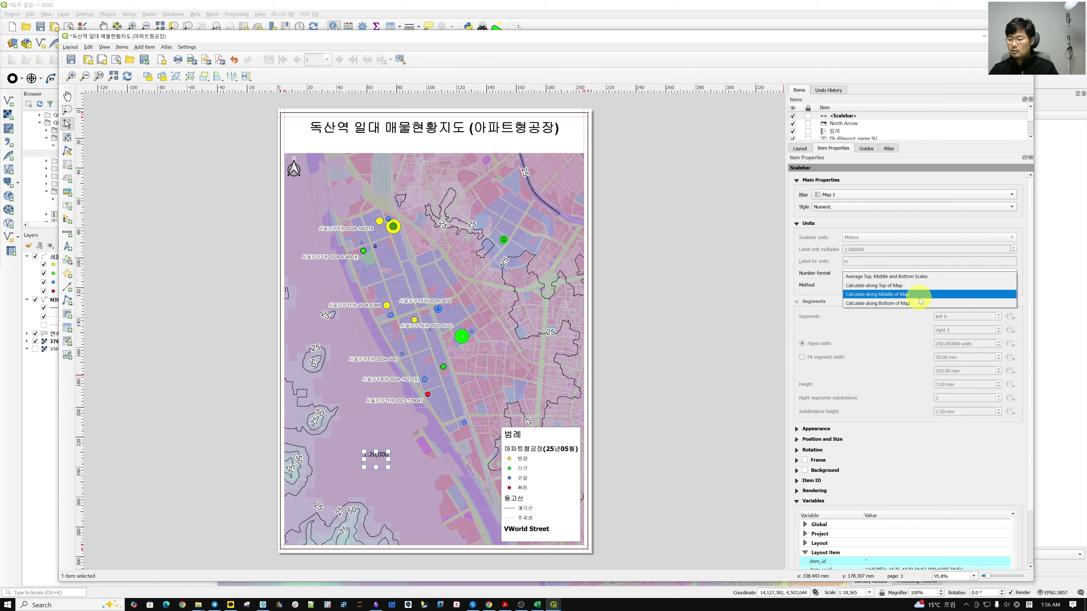
click(916, 293)
Step: Set the scale bar's style to Single Box and move it to the map's bottom edge just beside the legend
click(814, 210)
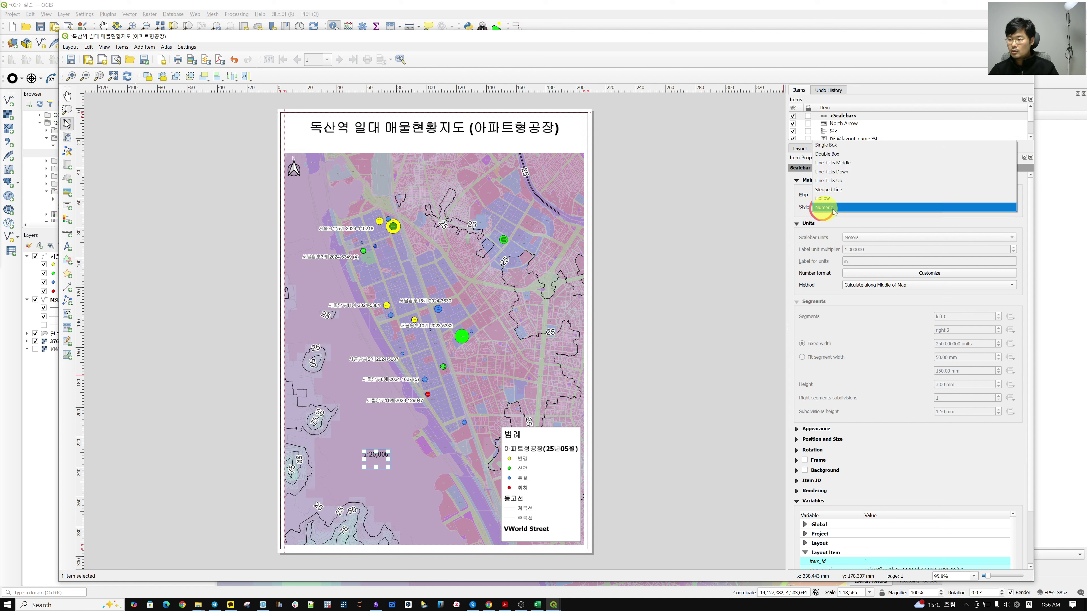
click(866, 190)
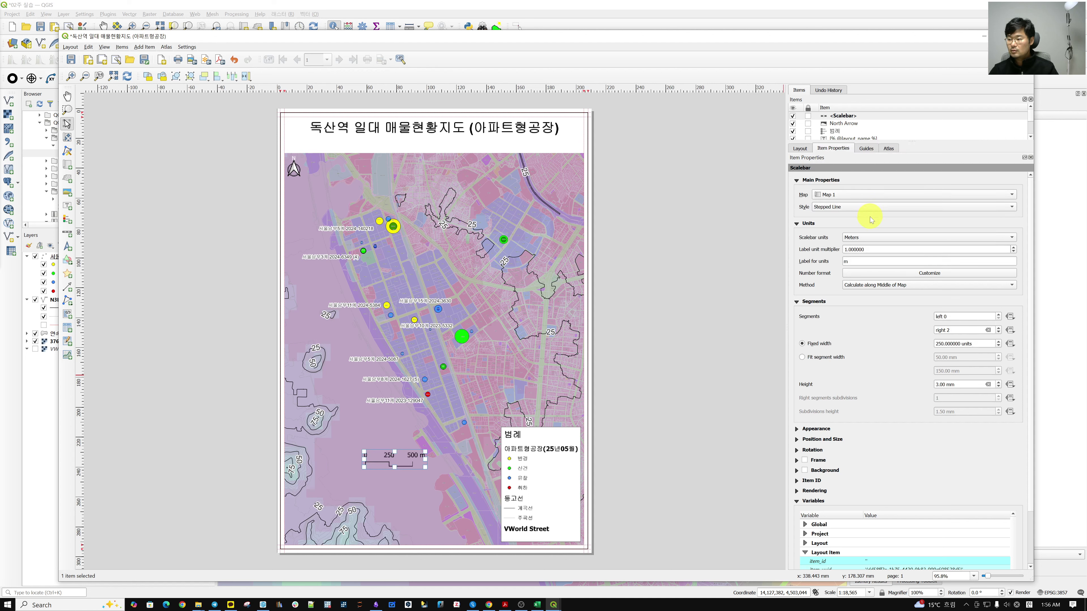
click(870, 209)
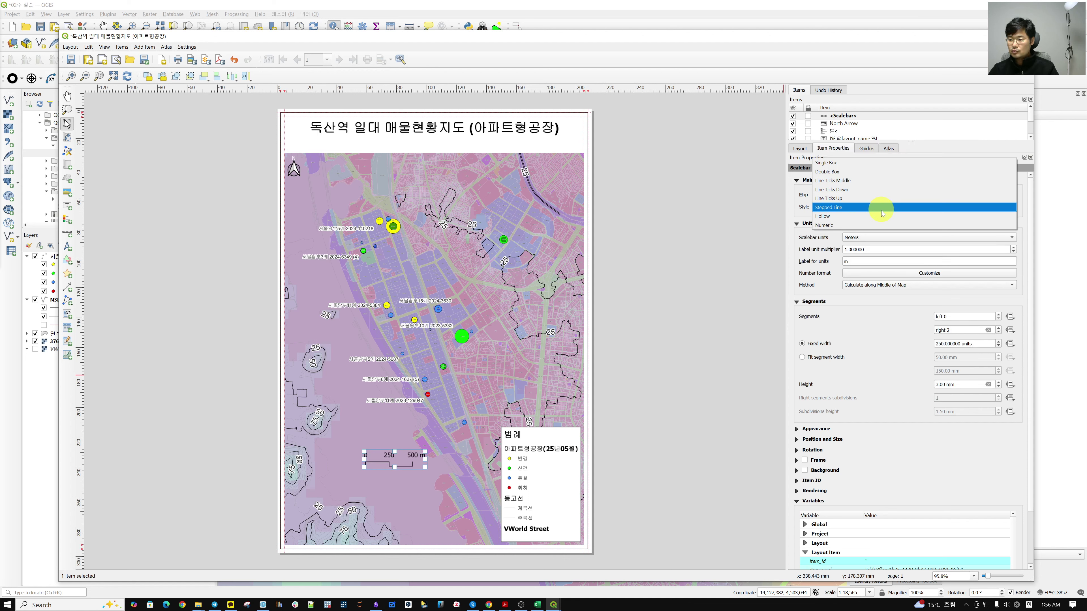
click(879, 163)
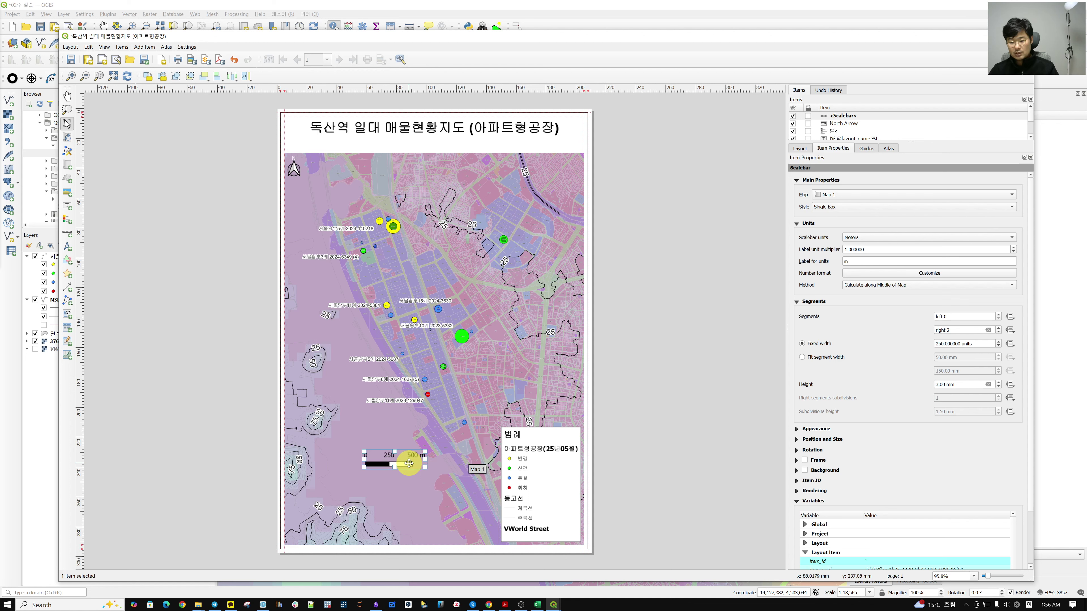
drag(409, 464, 449, 539)
click(113, 355)
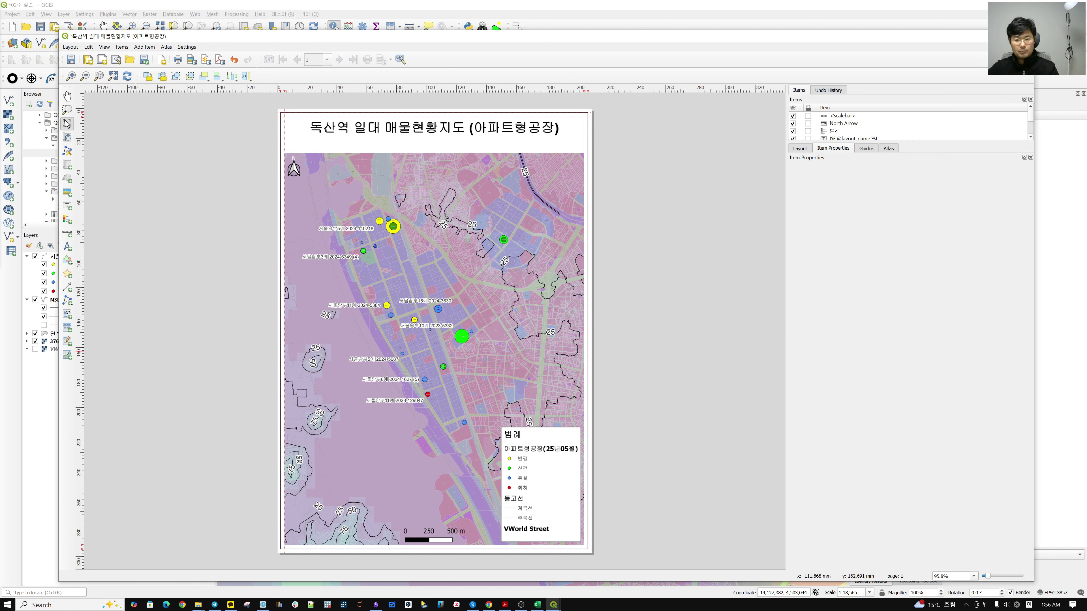
Step: Select the map, review the layout guides, and enable atlas generation while viewing the available coverage layers
click(352, 244)
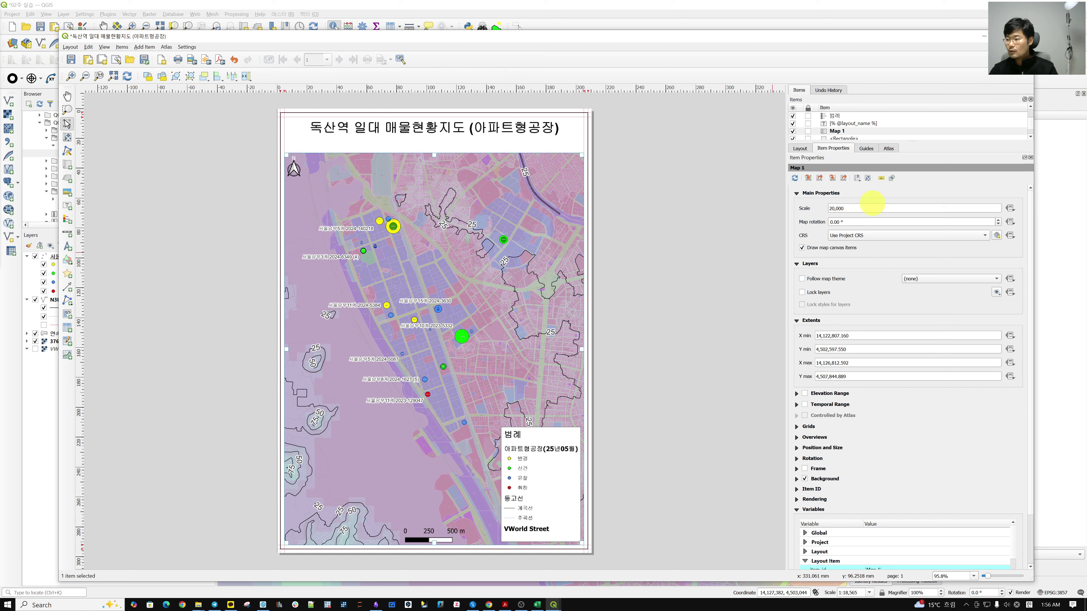
click(865, 149)
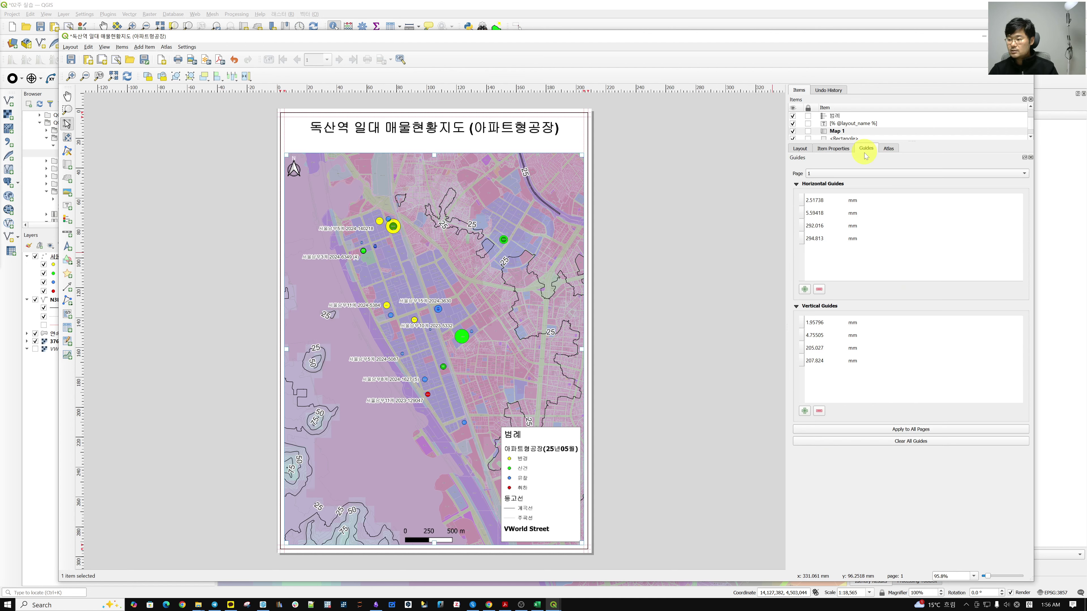
click(889, 148)
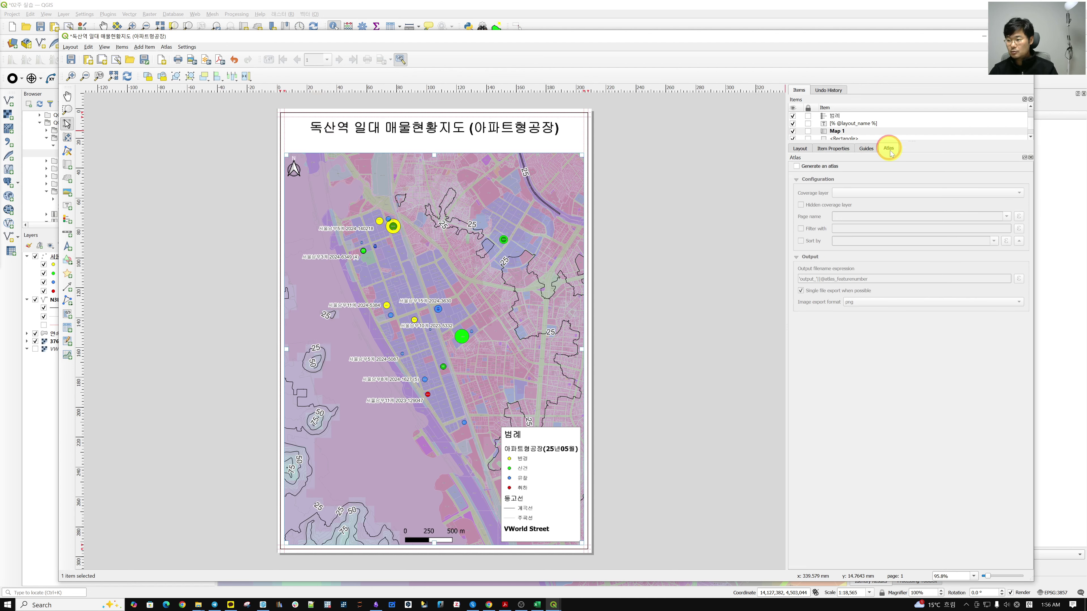
click(826, 168)
click(853, 193)
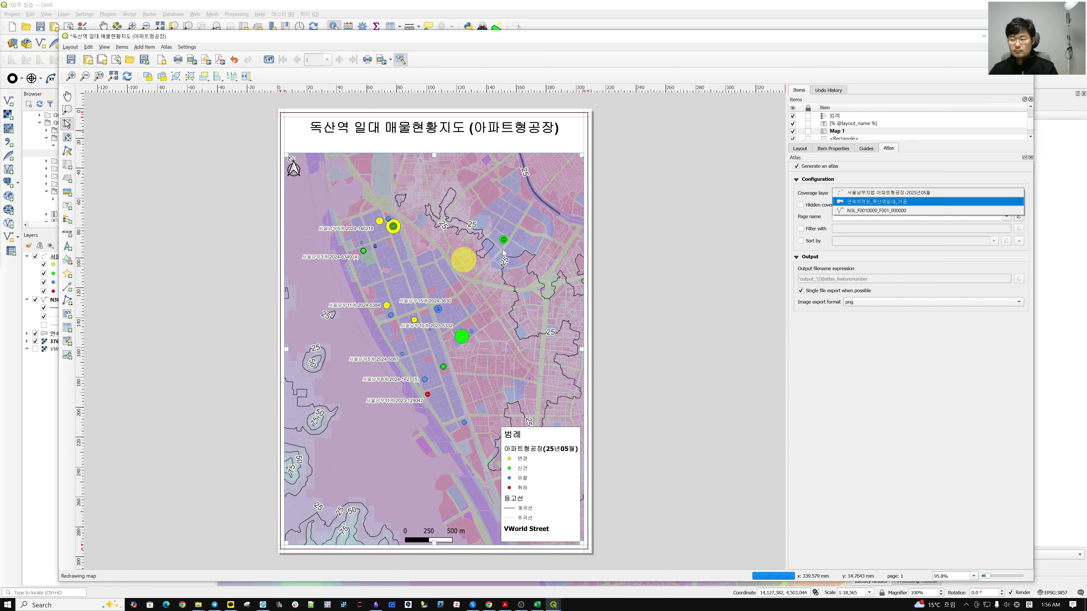
click(808, 170)
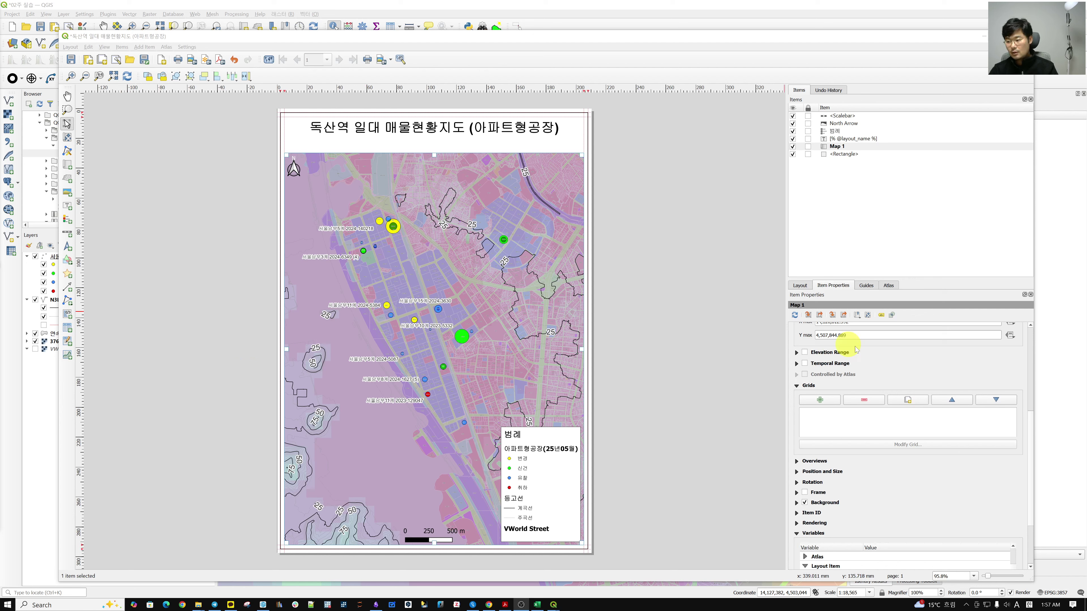
Step: Add a new grid to Map 1 and open its grid properties for modification
click(849, 147)
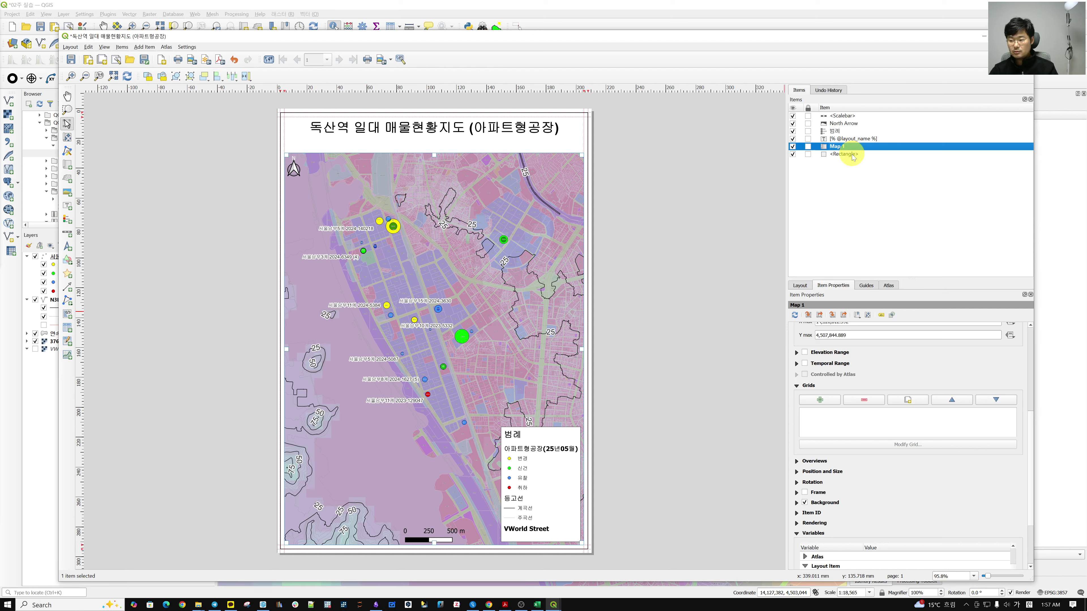
click(820, 402)
click(833, 412)
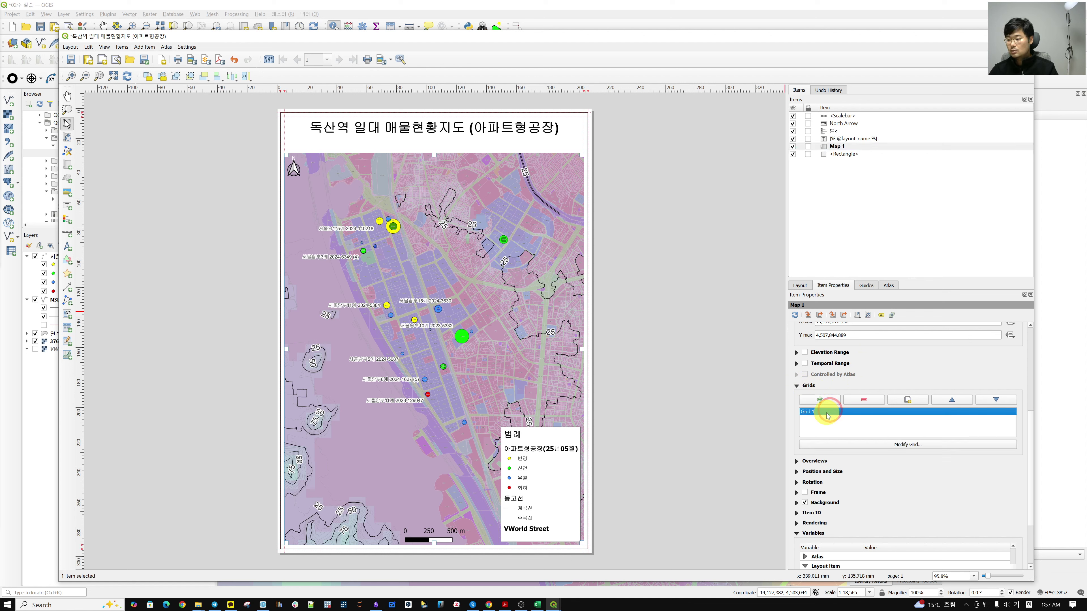
click(904, 446)
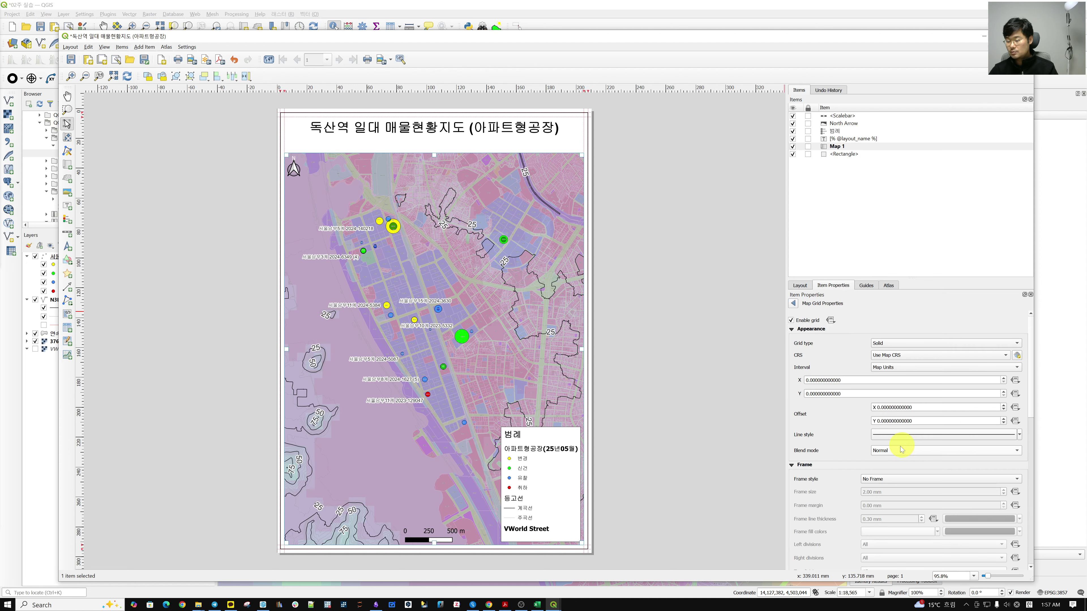
Step: Review the grid type, CRS and interval unit options, keeping Solid, Use Map CRS and Map Units
click(901, 343)
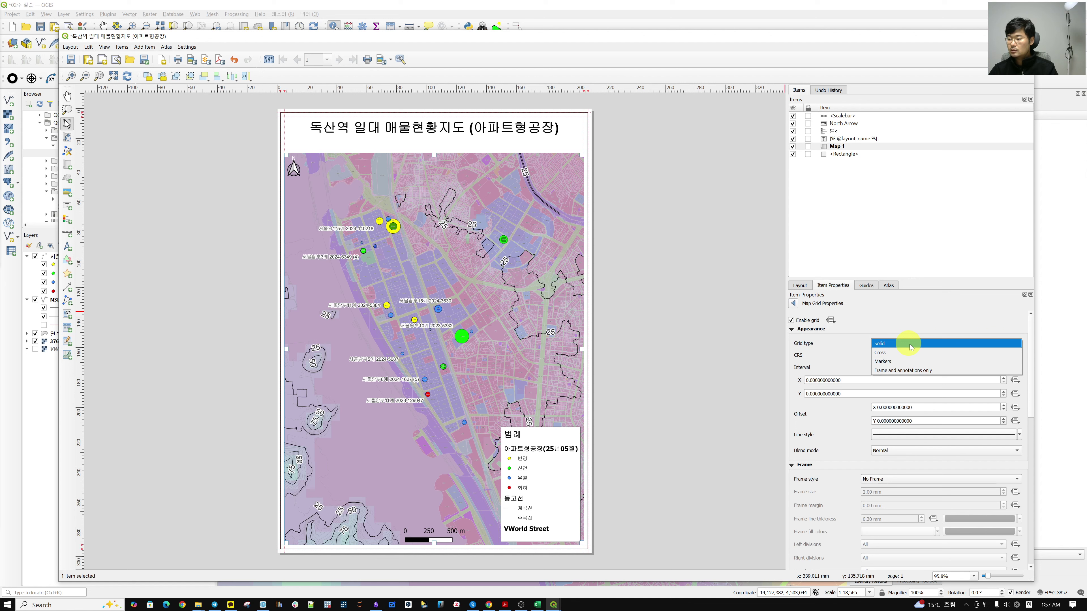
click(834, 347)
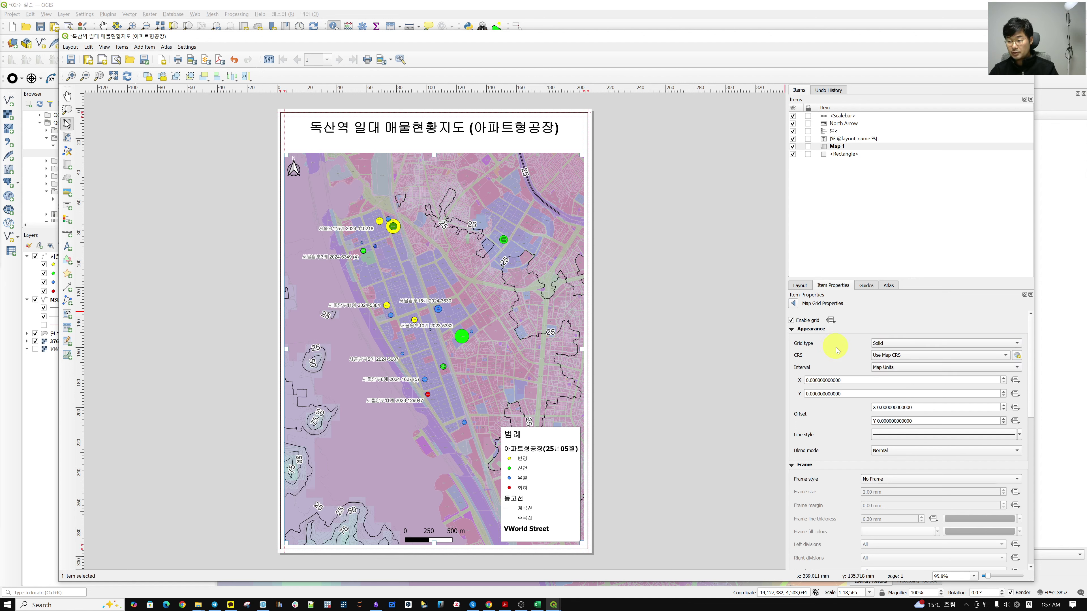
click(878, 356)
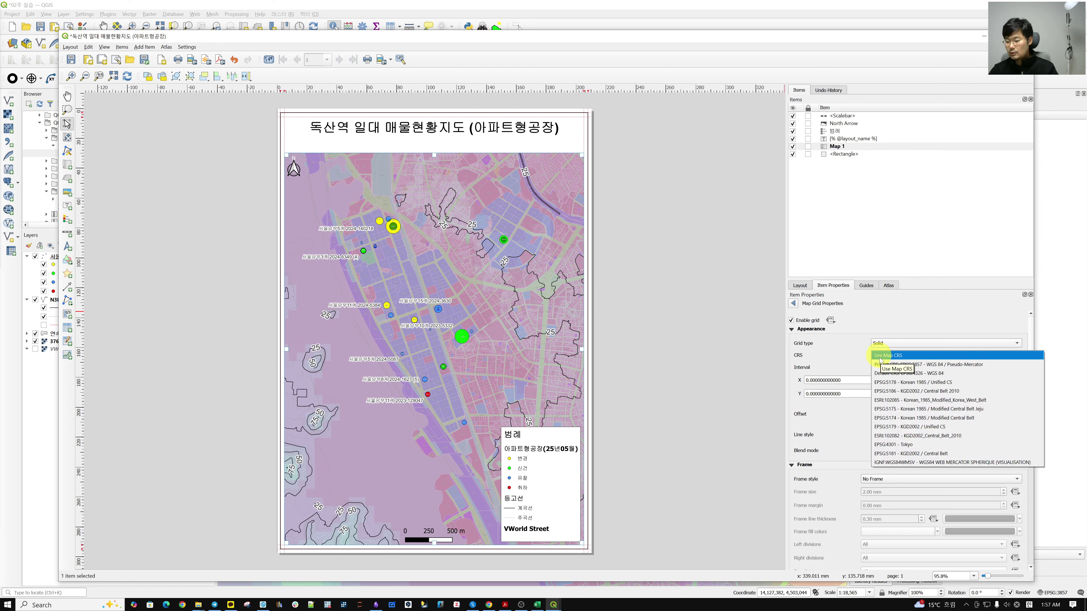
click(879, 356)
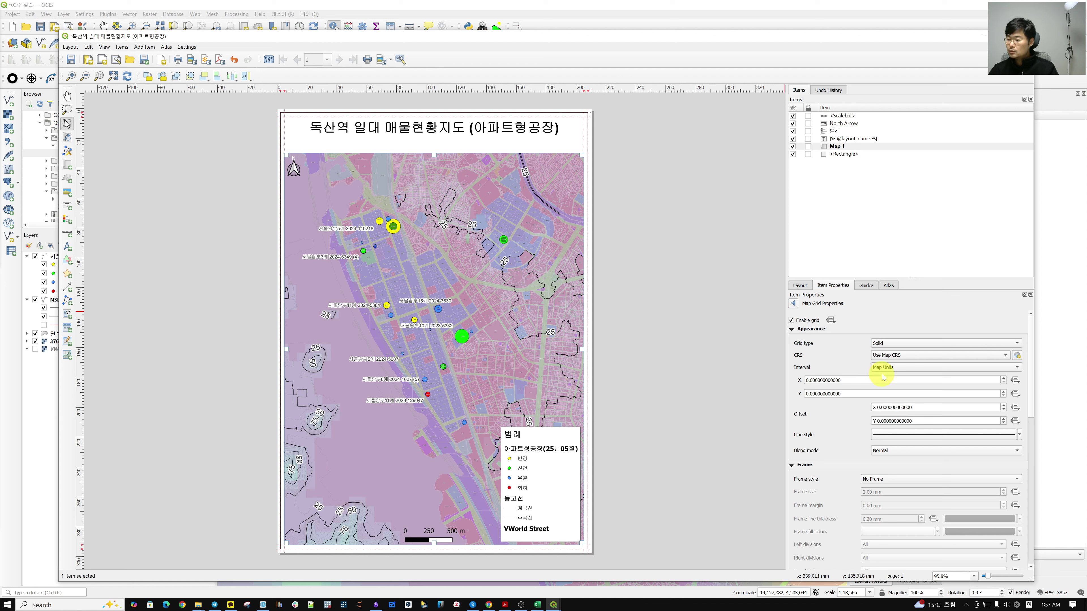
click(908, 369)
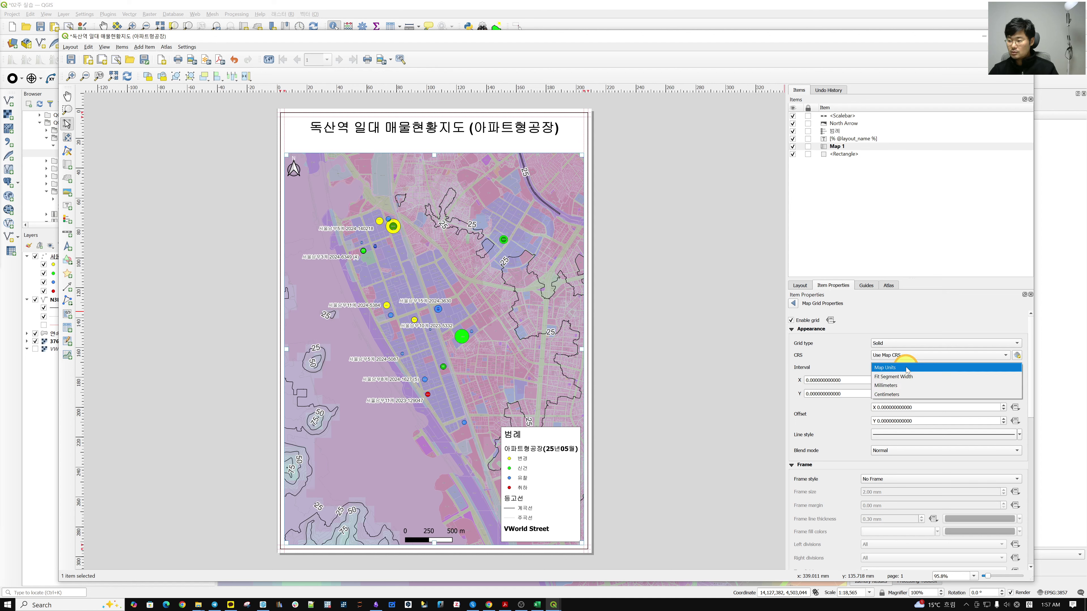
click(855, 369)
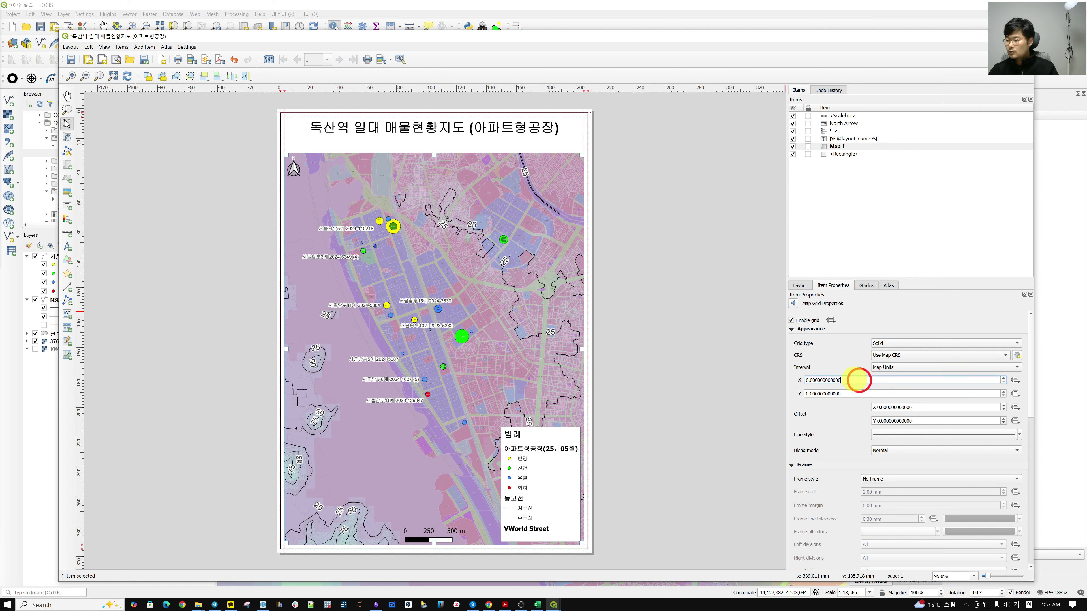
Step: Set the grid's X and Y intervals to 200 map units
double_click(859, 380)
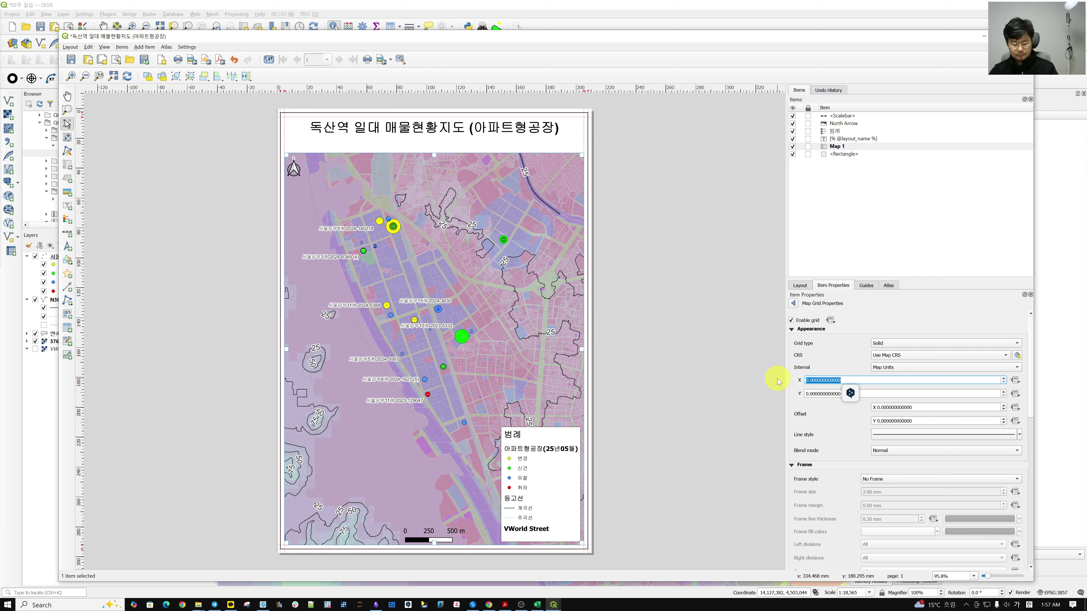
text(200)
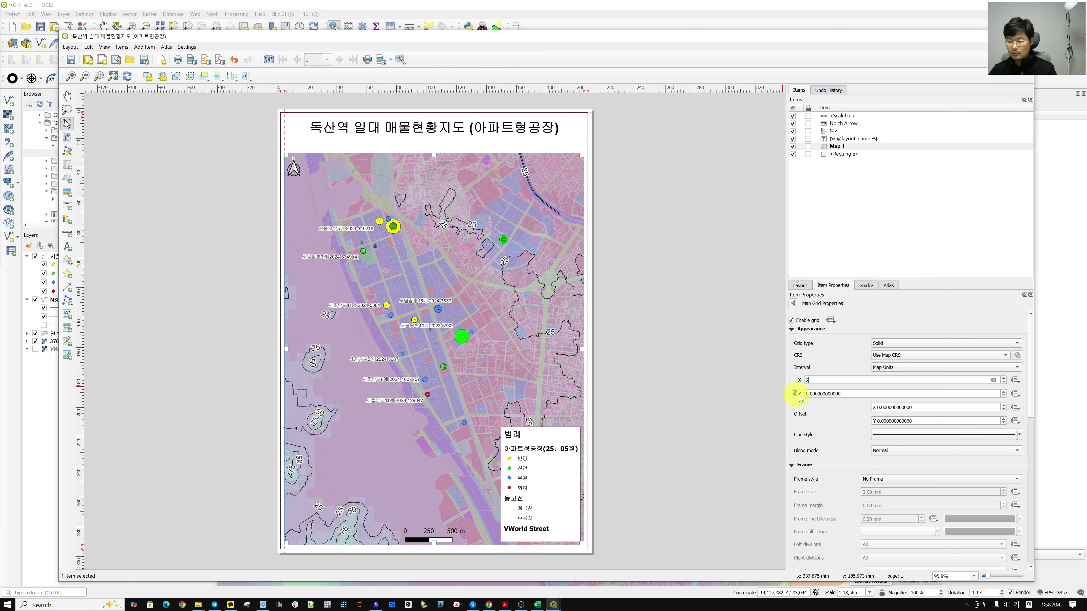
double_click(852, 394)
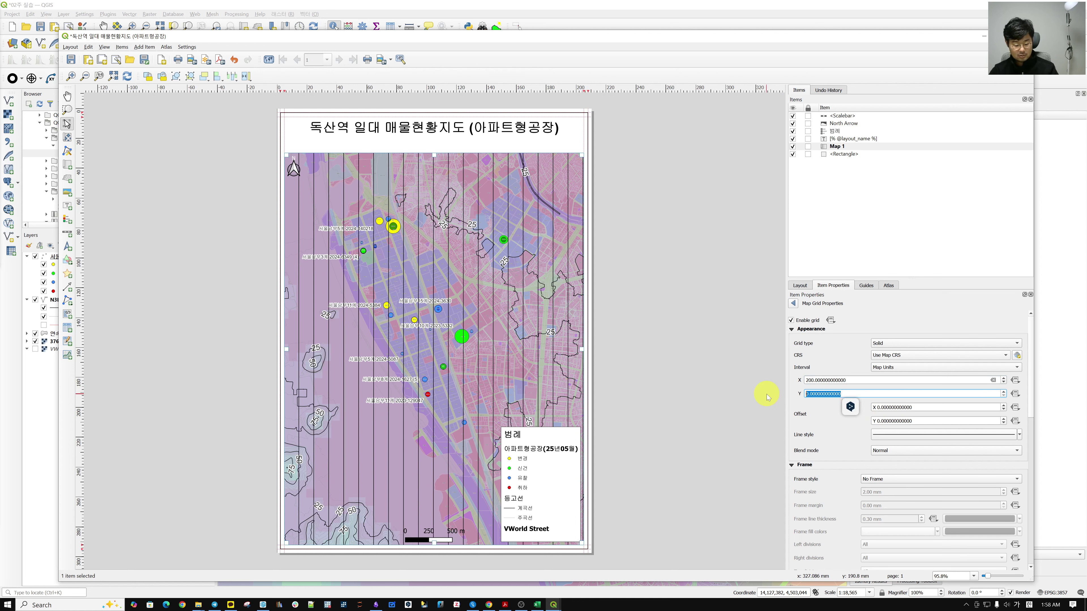
text(200)
key(Return)
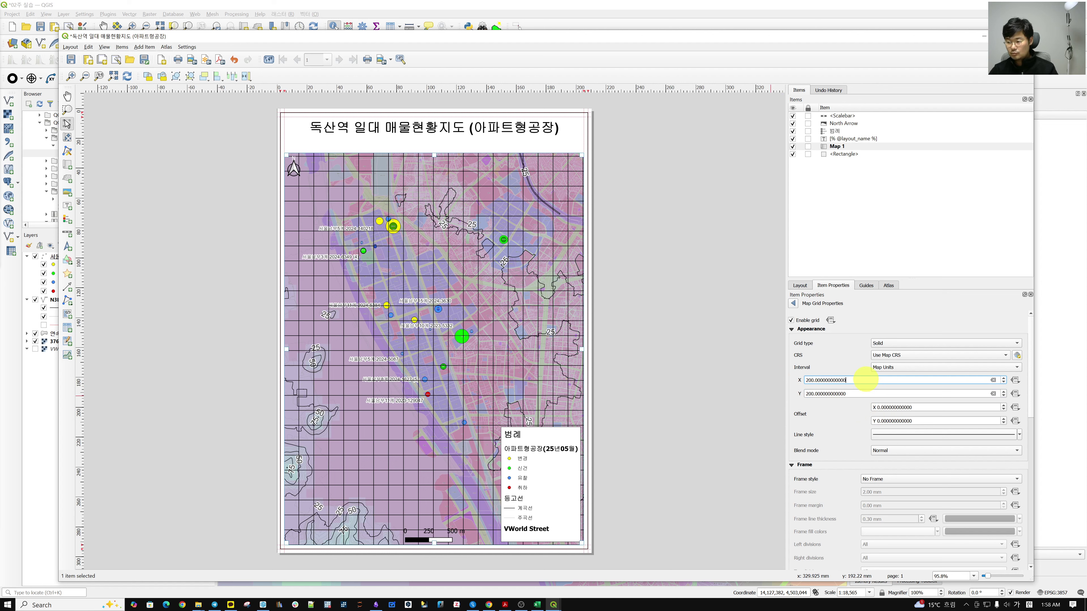
Step: Set the grid's X interval to 1000 map units and copy the same value to the Y interval
double_click(865, 380)
text(1000)
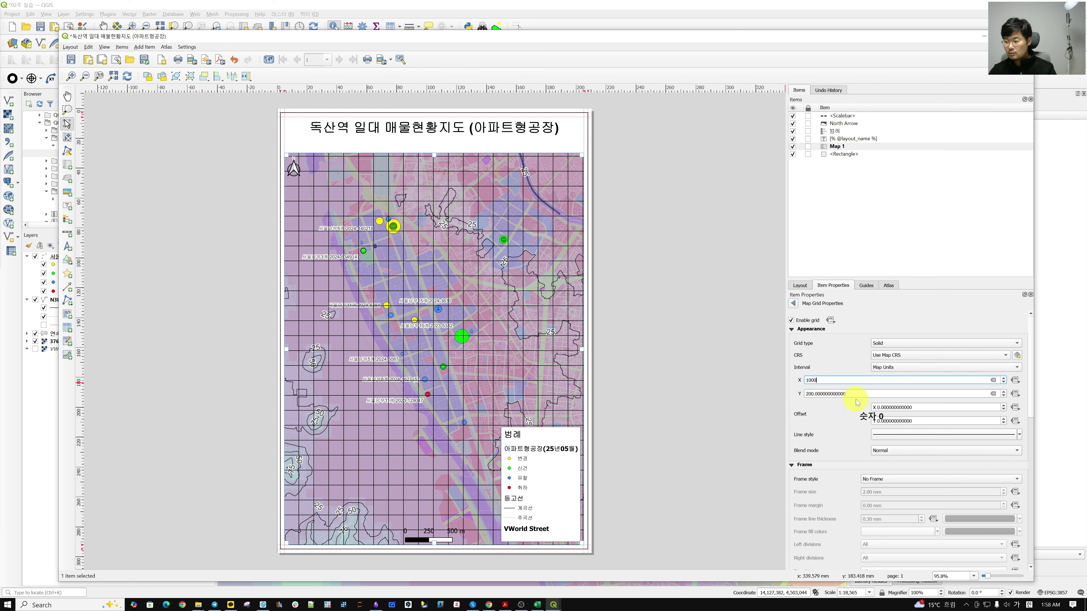
drag(845, 381, 782, 379)
key(ctrl+c)
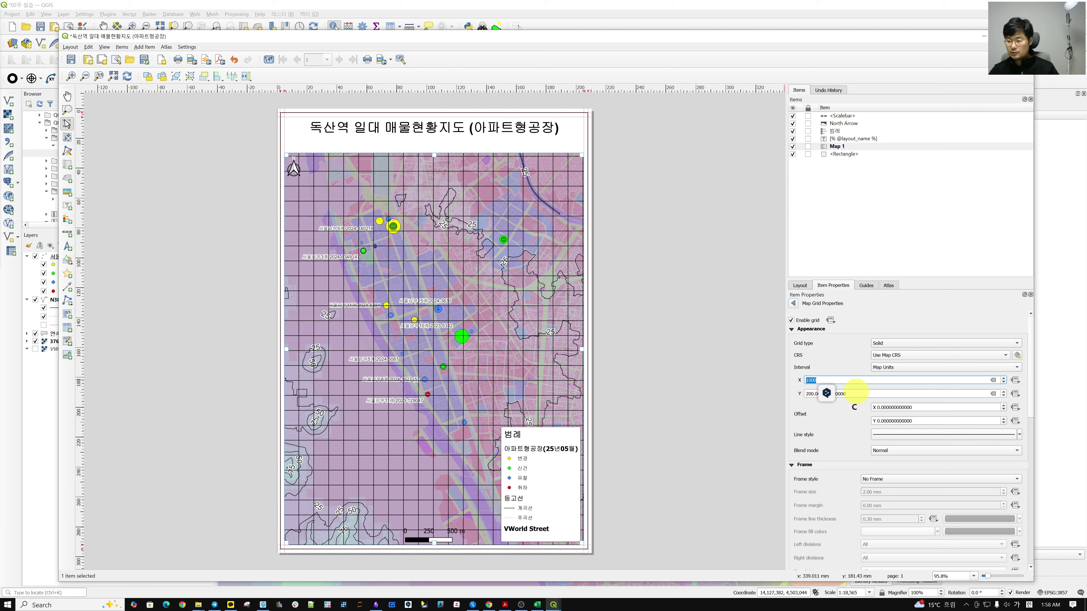
double_click(824, 393)
key(ctrl+v)
key(Return)
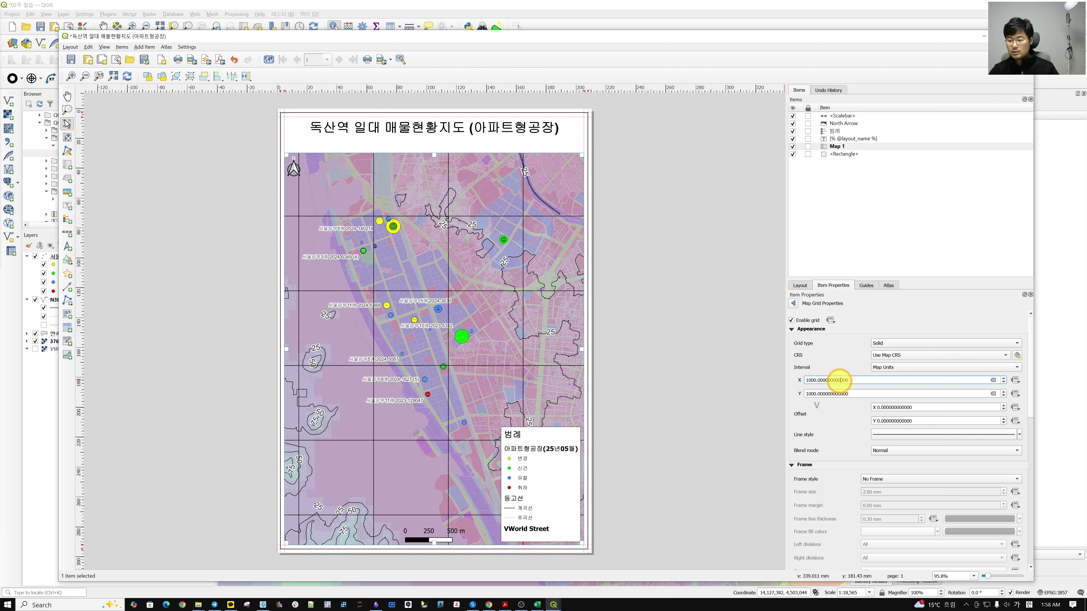
Step: Open the grid's line style settings and change the Simple Line colour to white
click(859, 432)
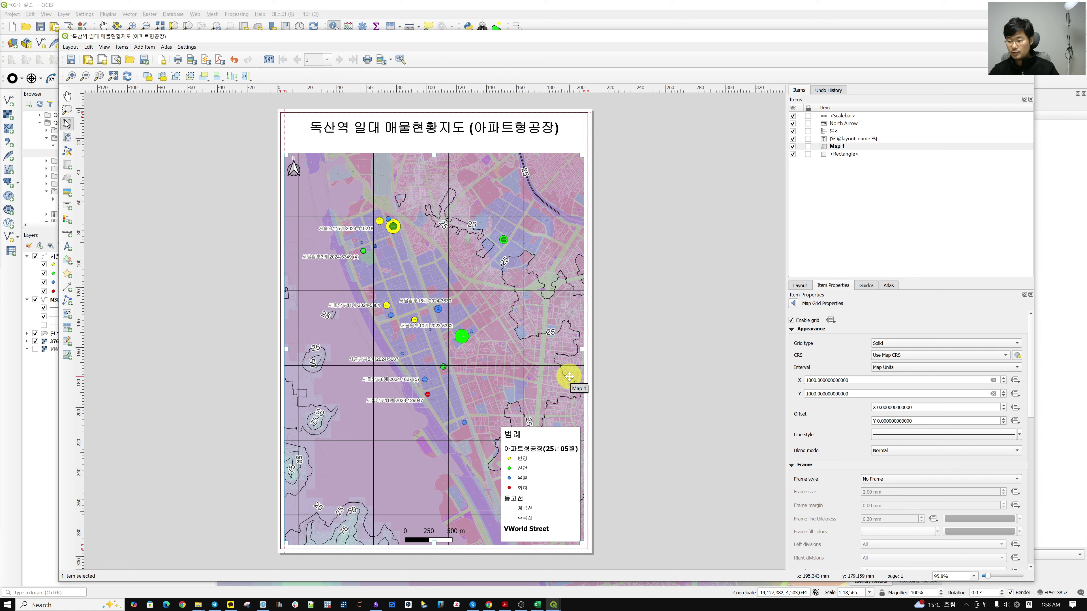
click(933, 435)
click(899, 323)
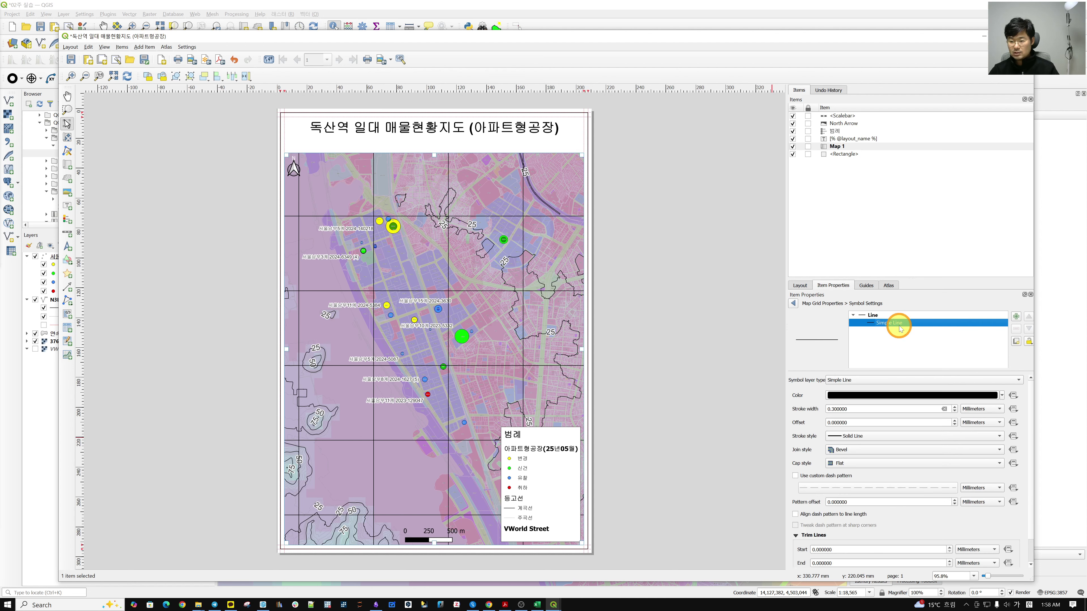
click(1002, 395)
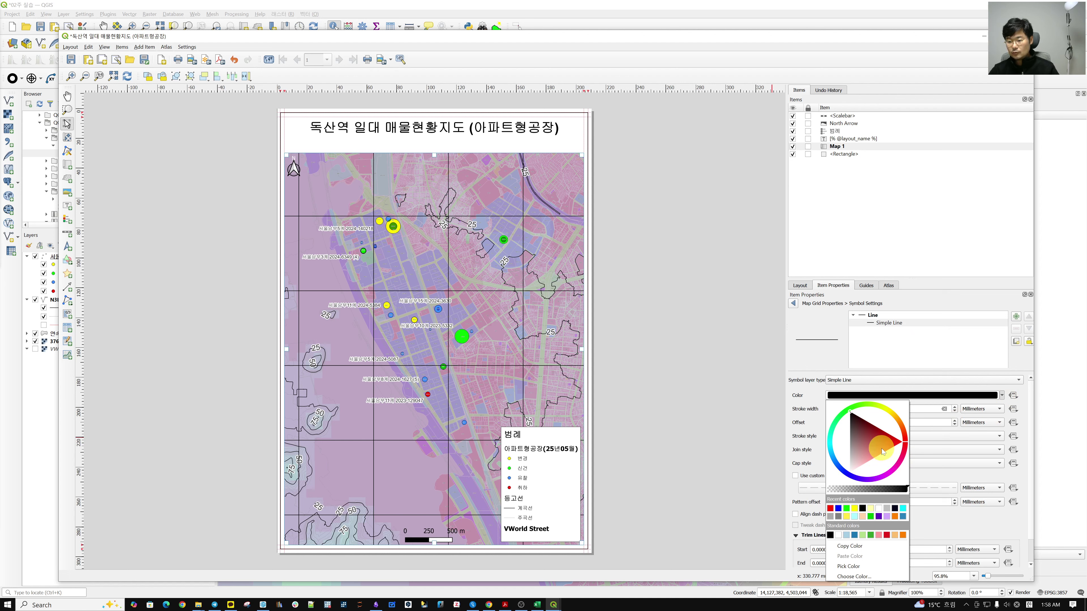
drag(881, 447, 824, 511)
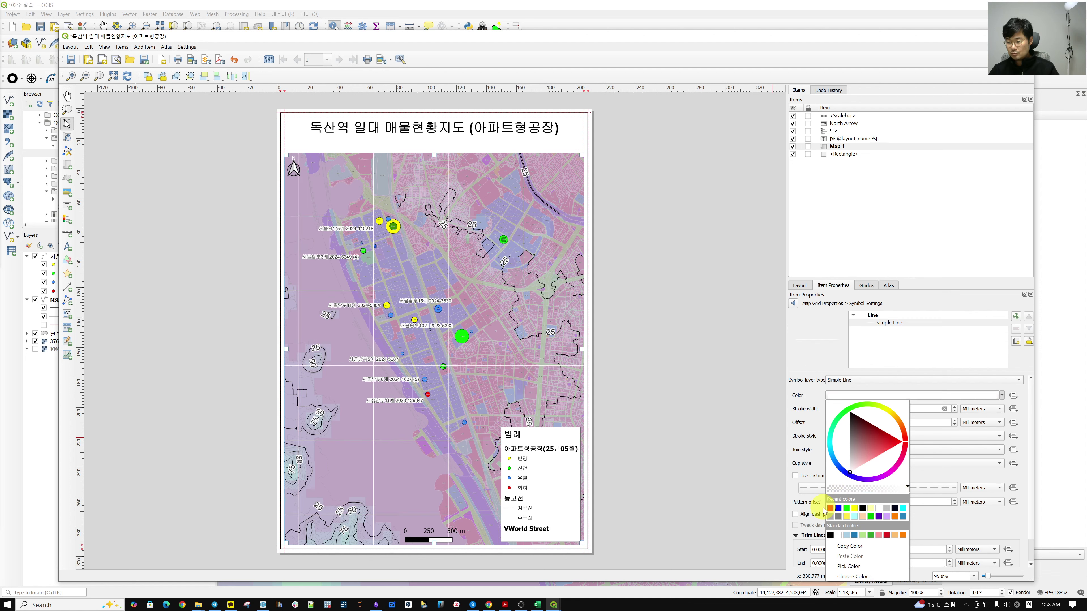
click(801, 407)
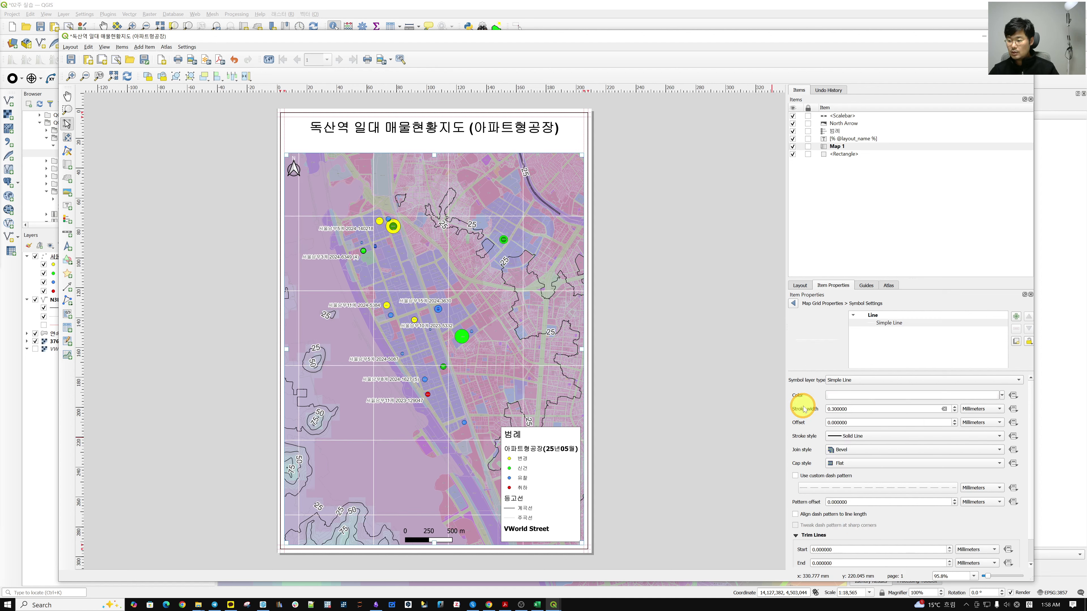
Step: Set the grid line's stroke width to 0.1 mm and its join style to Miter
double_click(832, 409)
text(1)
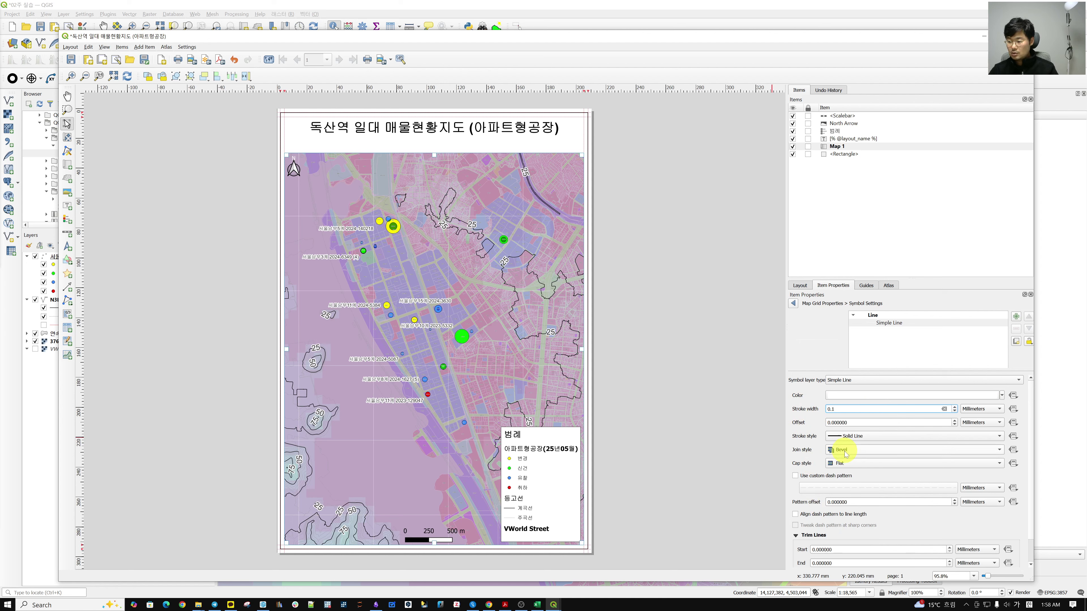
click(832, 450)
click(850, 457)
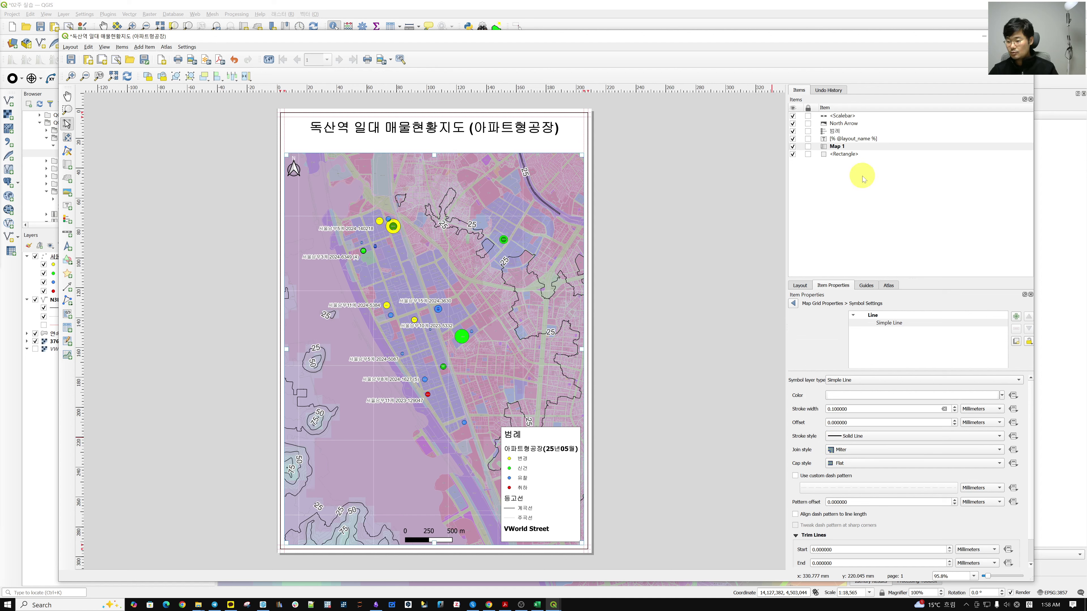
Step: Adjust the grid line's stroke width to 0.15 mm and return to the map grid properties
double_click(837, 409)
text(0.12)
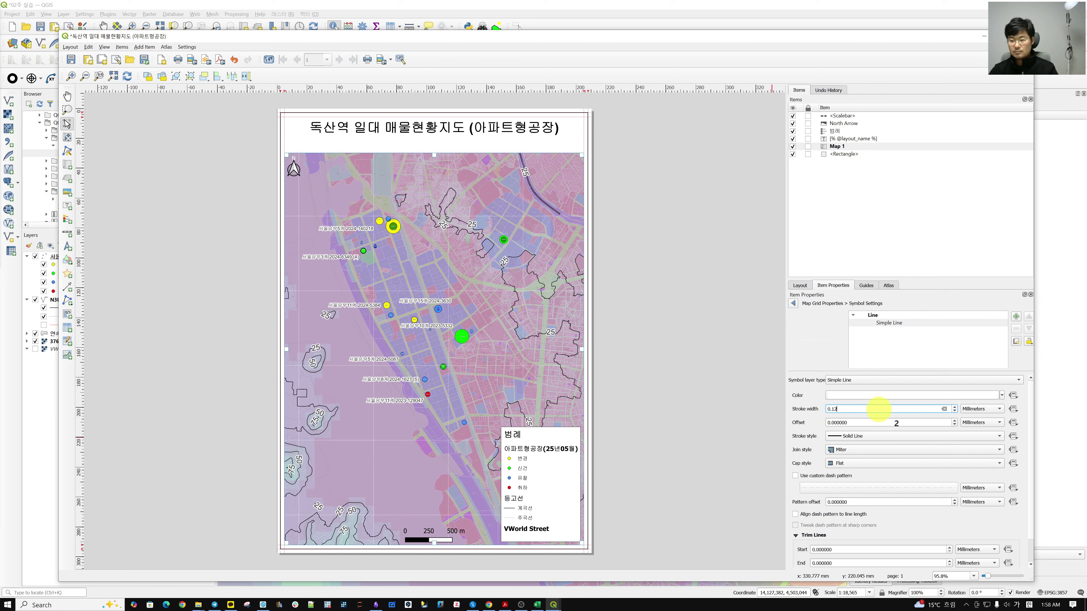
drag(833, 409, 854, 409)
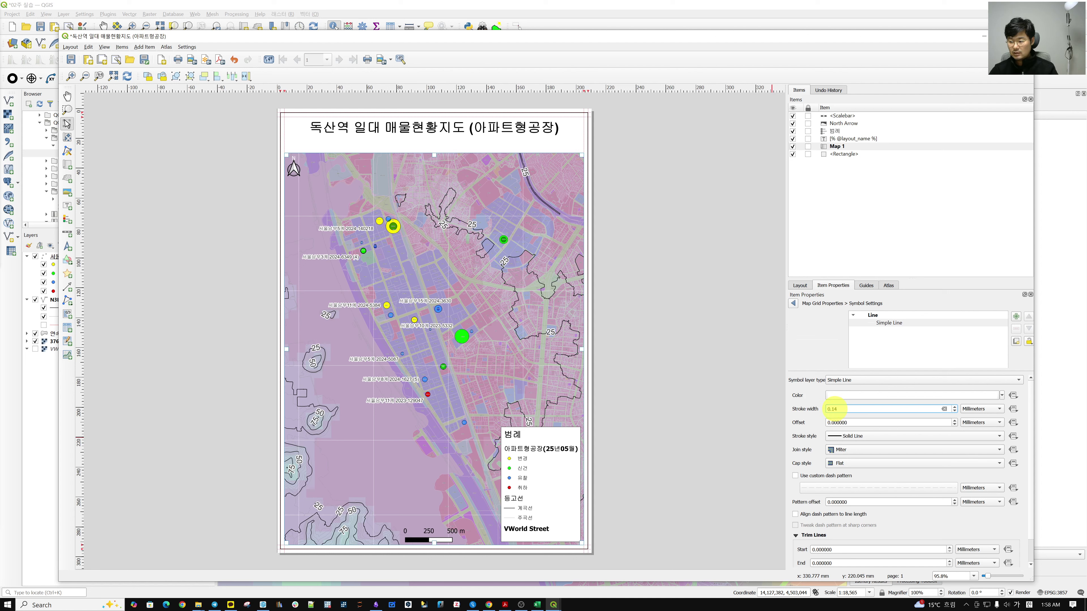
drag(832, 409, 861, 409)
text(5)
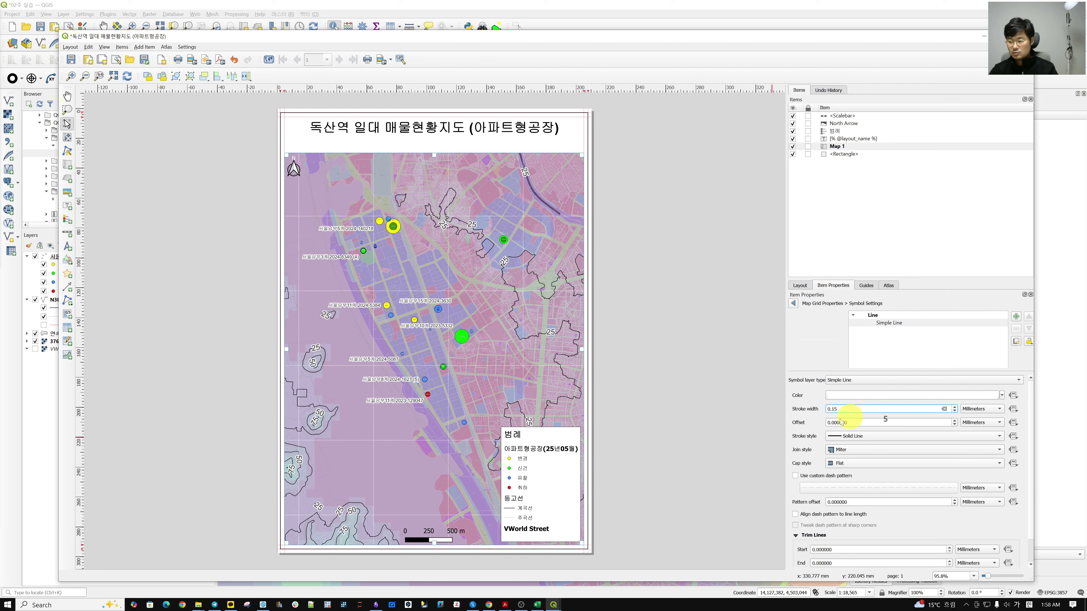
click(875, 353)
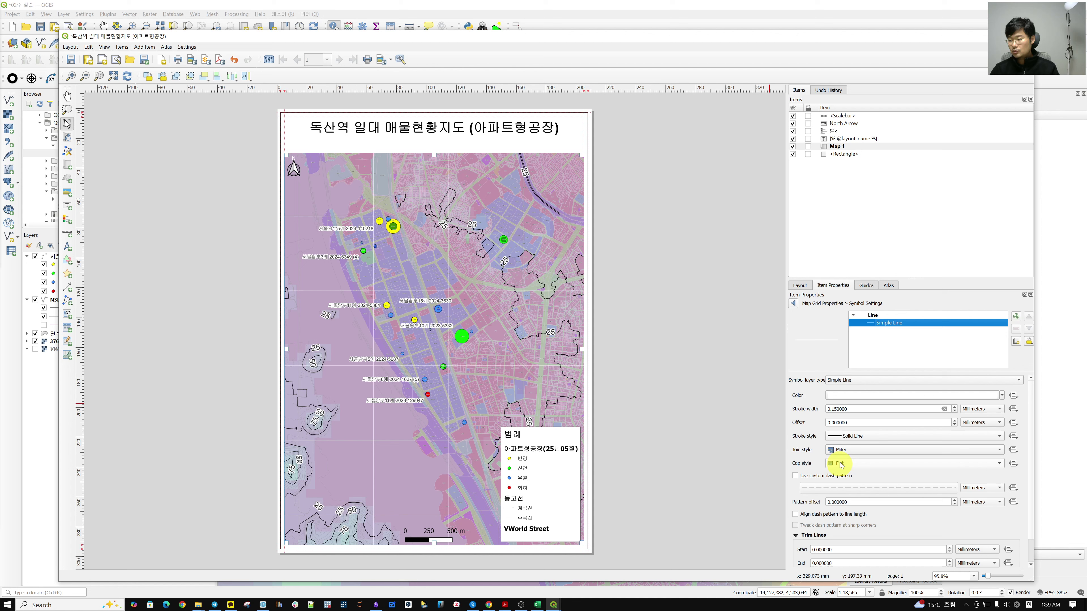
click(801, 385)
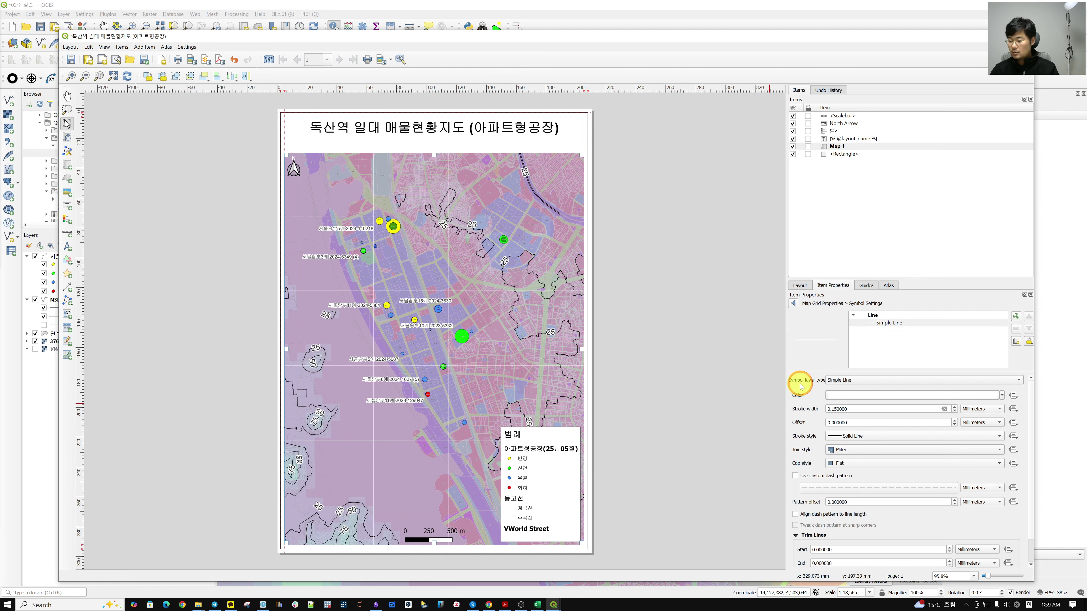
scroll(802, 384, down, 1)
scroll(803, 385, down, 1)
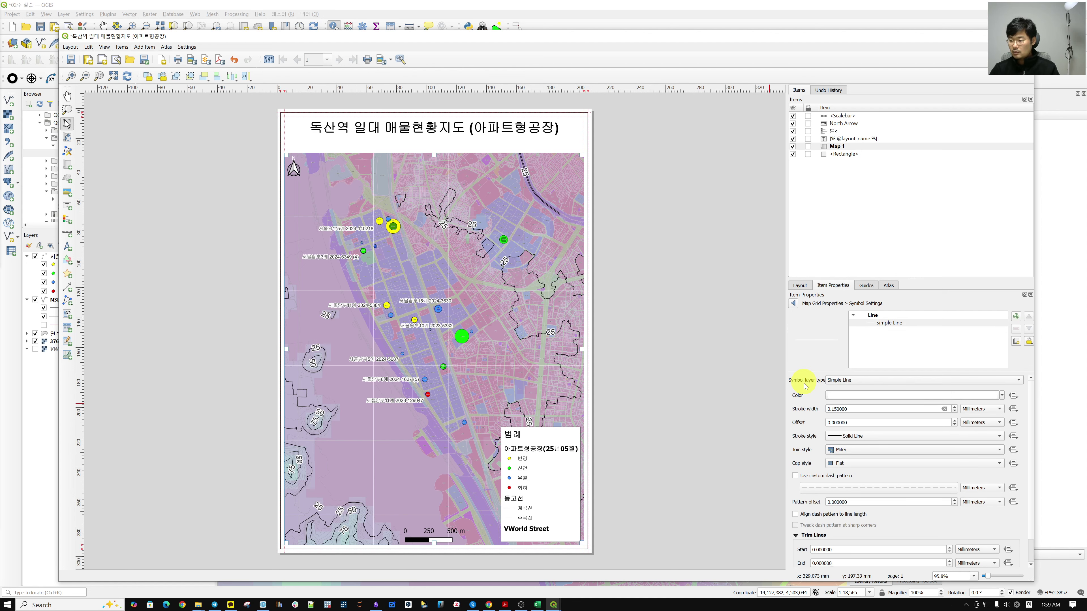
click(793, 303)
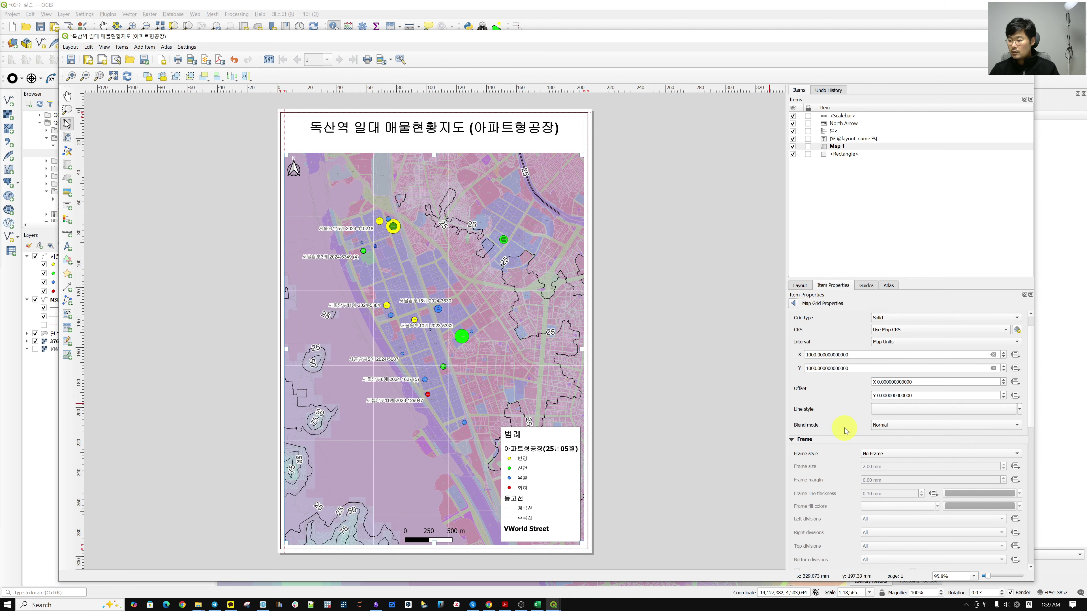
Step: Try the Zebra and Zebra (Nautical) frame styles for the map grid
scroll(843, 430, down, 3)
scroll(845, 430, down, 2)
click(888, 353)
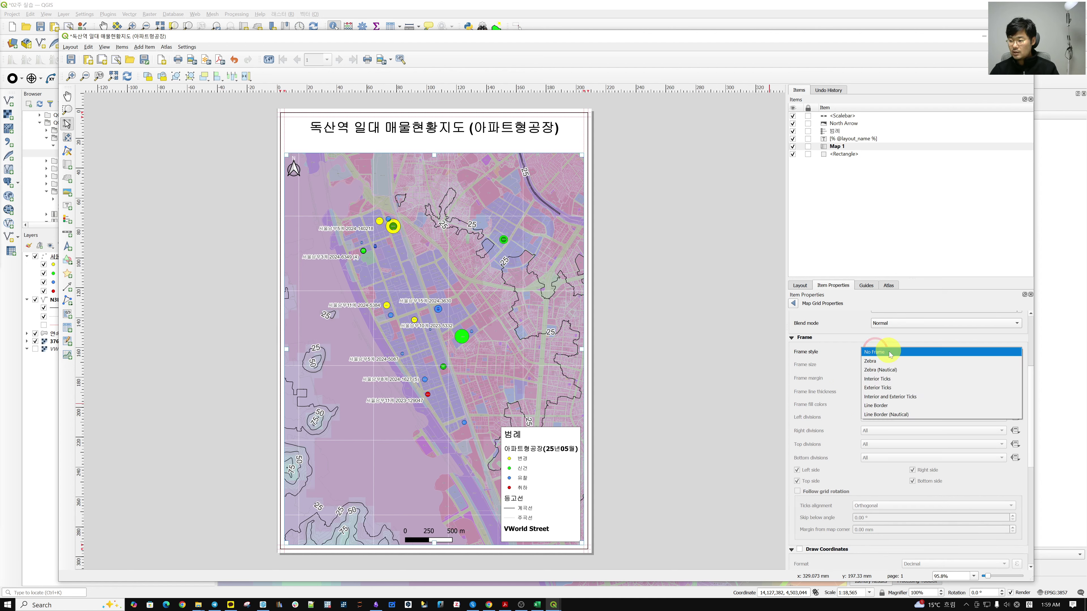
click(882, 361)
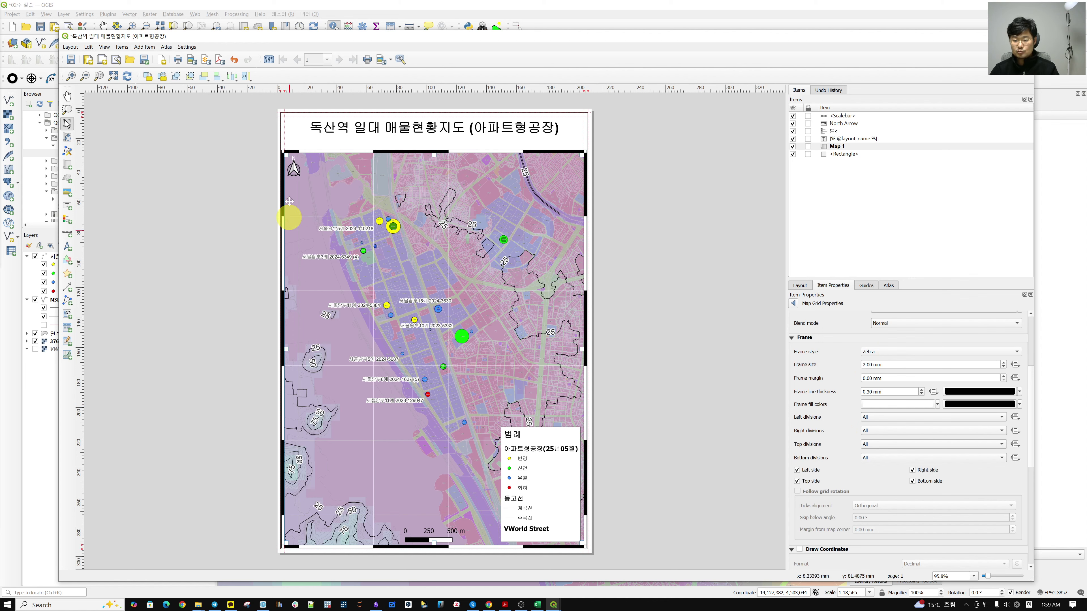
click(873, 353)
click(911, 361)
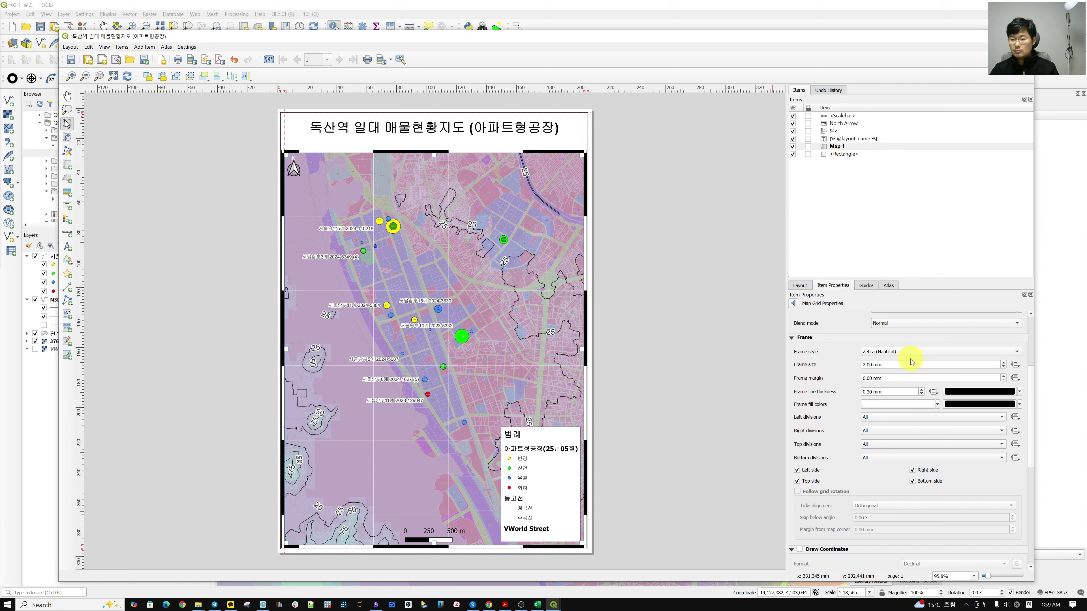
Step: Try the Interior Ticks, Line Border, and Interior and Exterior Ticks frame styles on the map grid, then apply Zebra
click(911, 355)
click(911, 361)
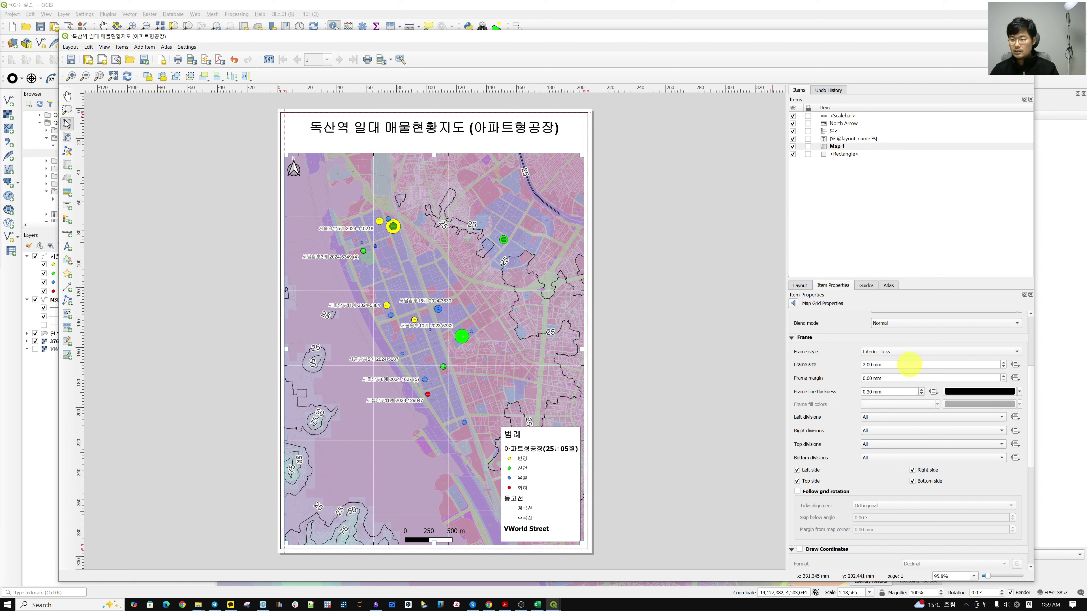
click(913, 353)
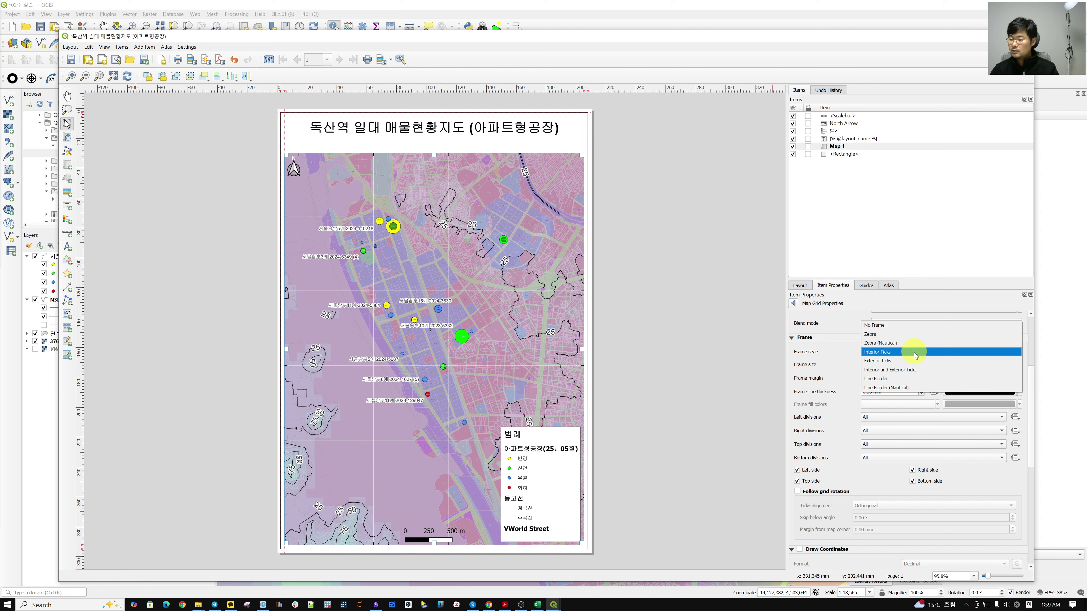
click(924, 377)
click(923, 352)
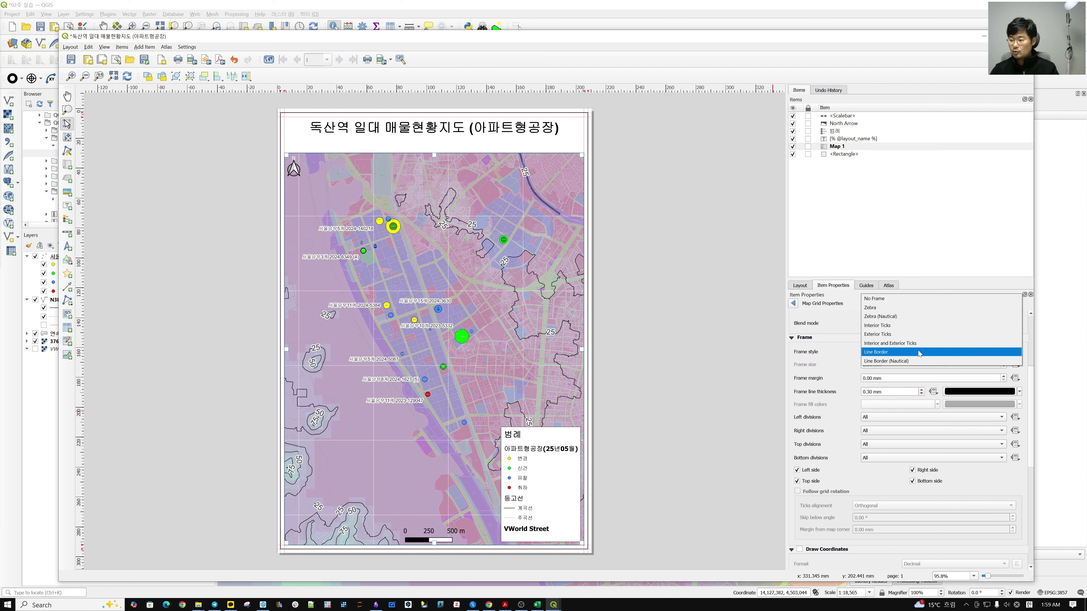
click(923, 347)
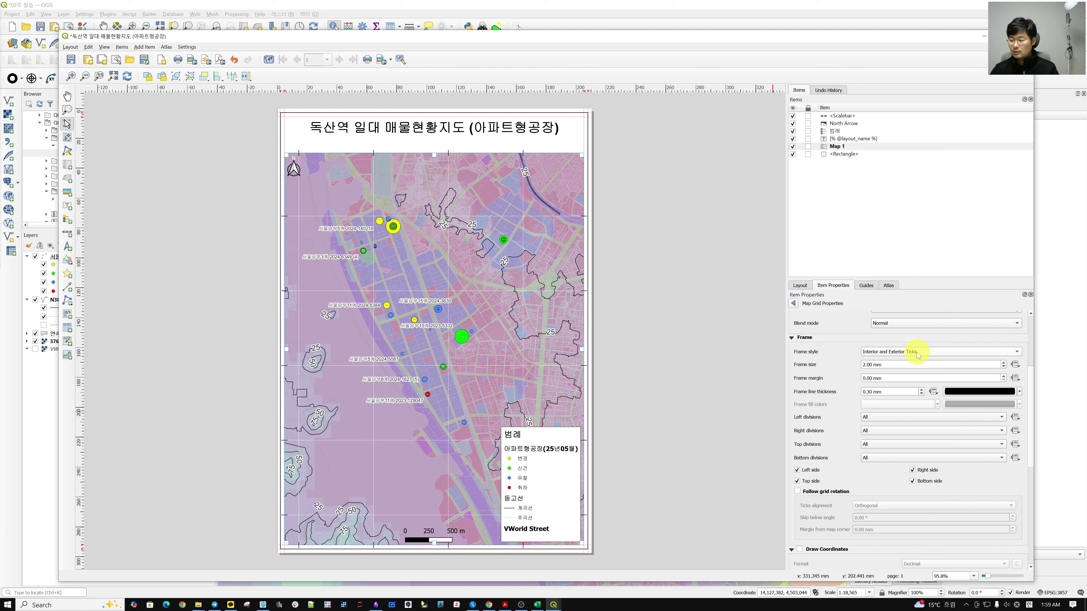
click(917, 353)
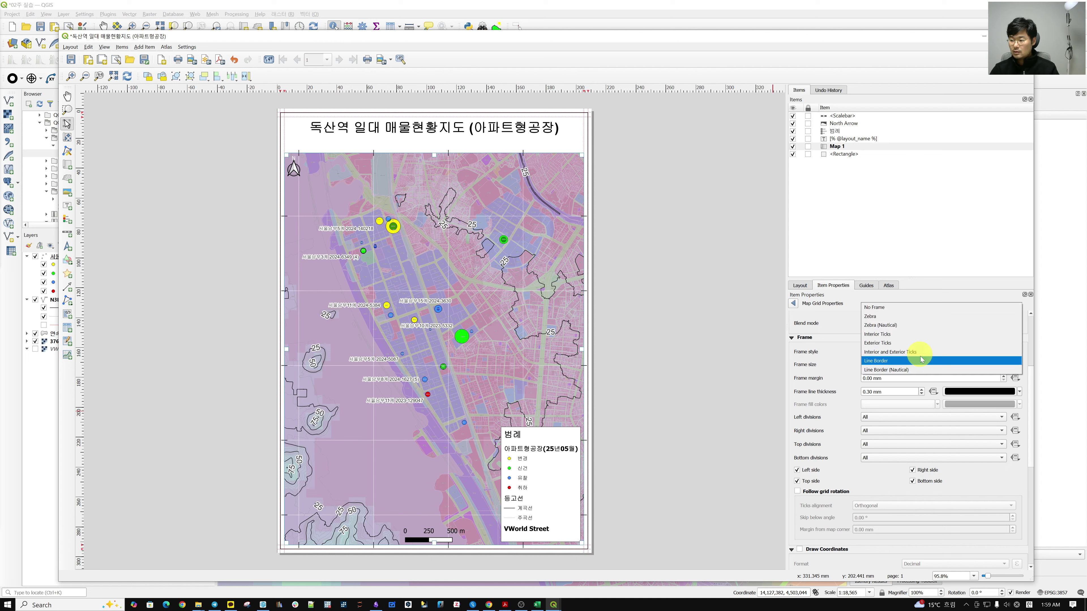
click(915, 317)
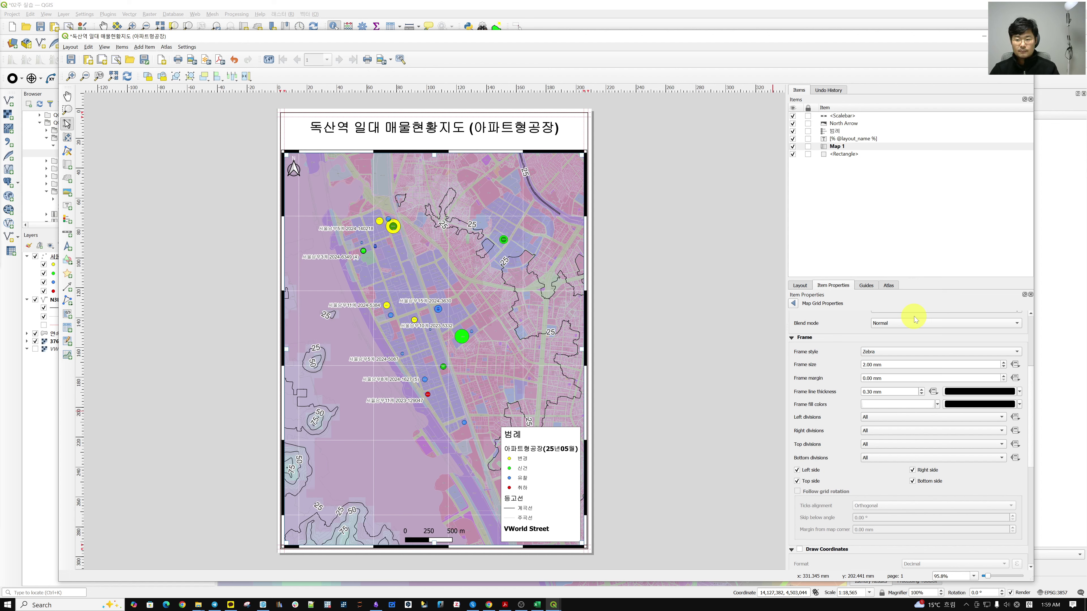
click(703, 380)
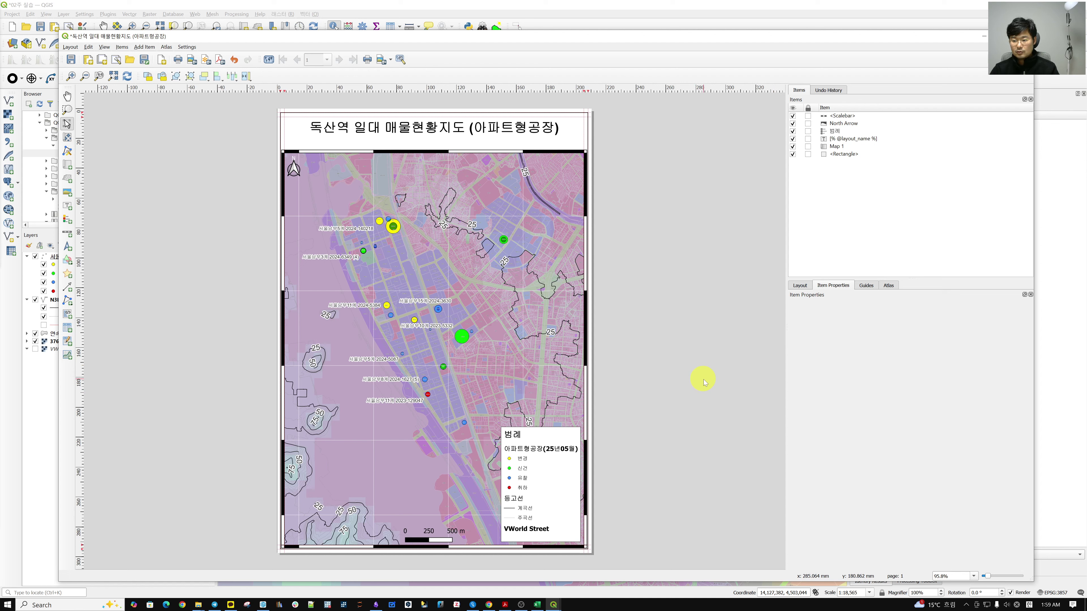
Step: Reopen Map 1's grid properties and set the grid's frame style to No Frame
click(549, 362)
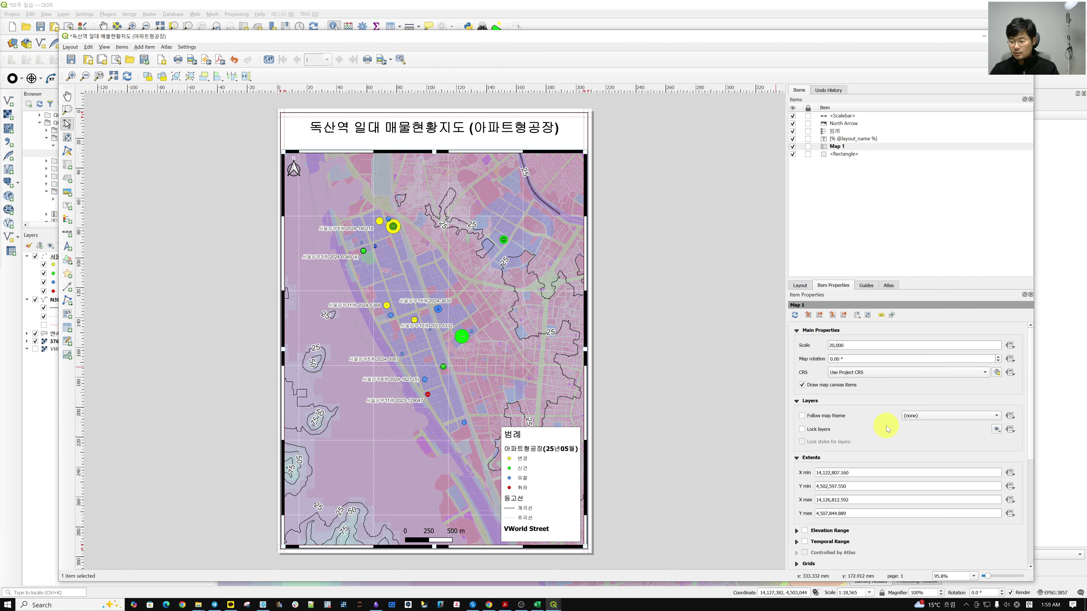
scroll(888, 428, down, 5)
scroll(888, 429, down, 2)
scroll(887, 425, up, 4)
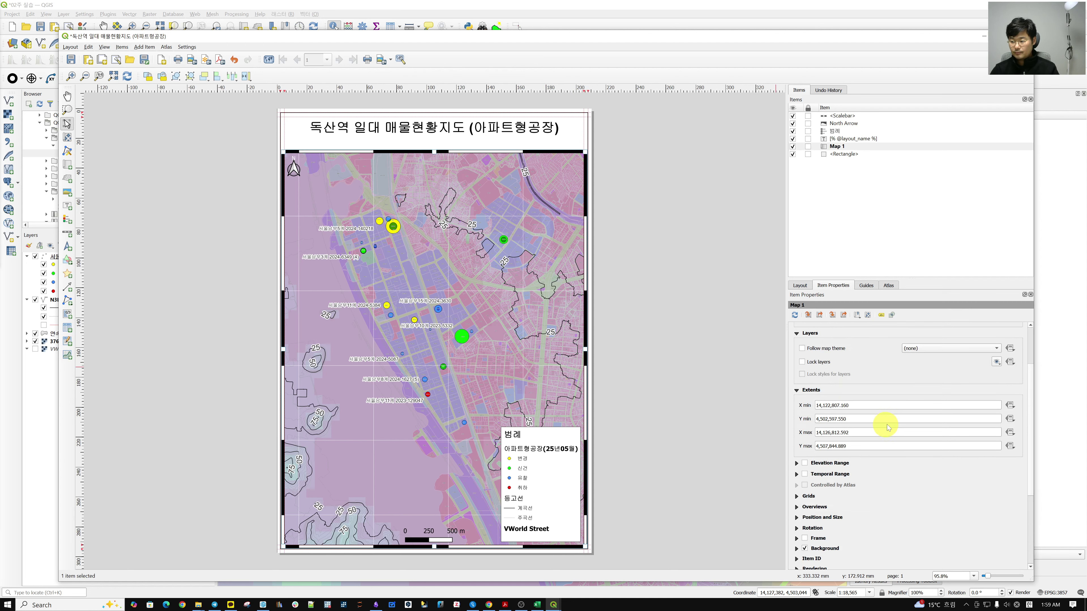
scroll(854, 419, down, 2)
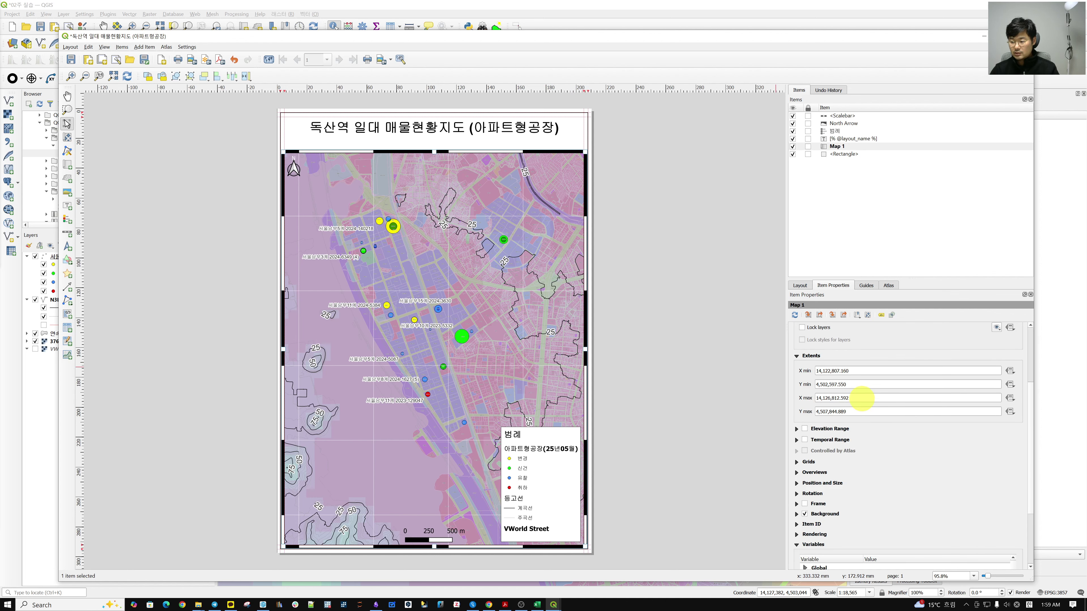
click(797, 462)
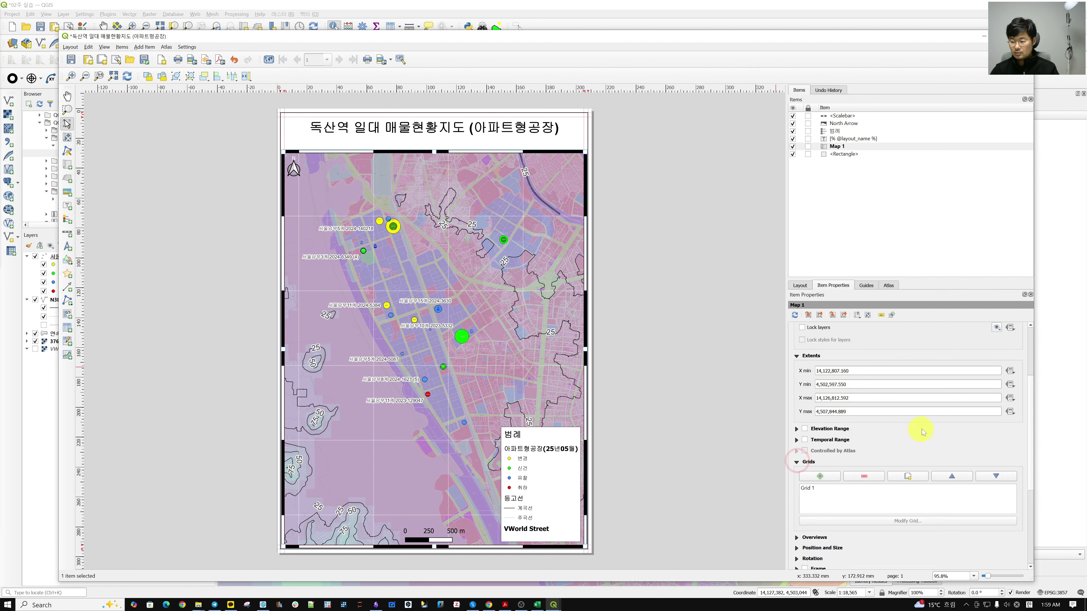
scroll(922, 432, down, 3)
click(857, 414)
click(864, 445)
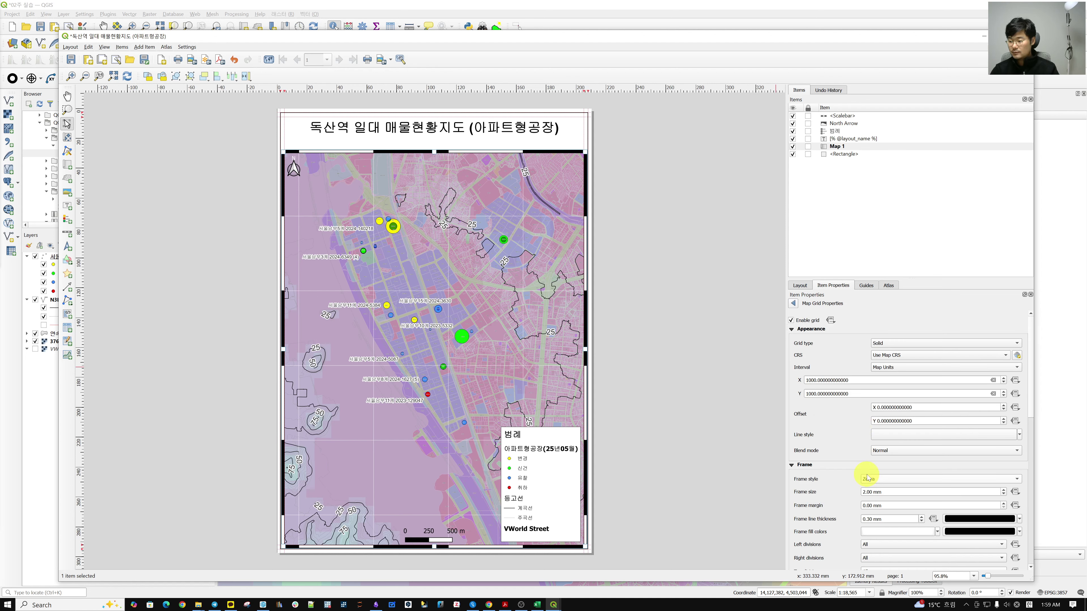
click(867, 478)
click(877, 469)
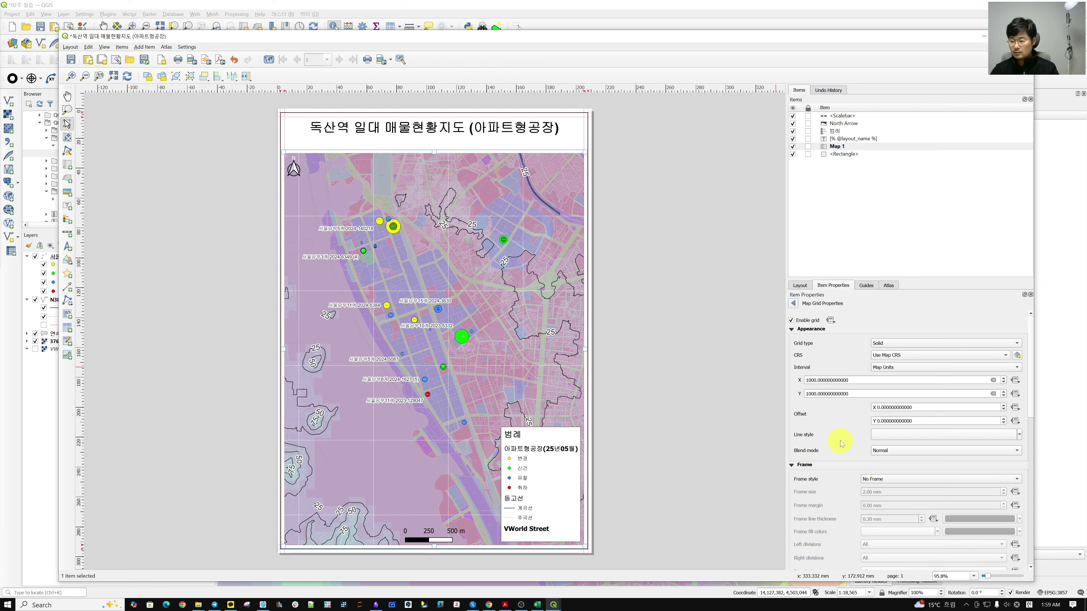
click(729, 417)
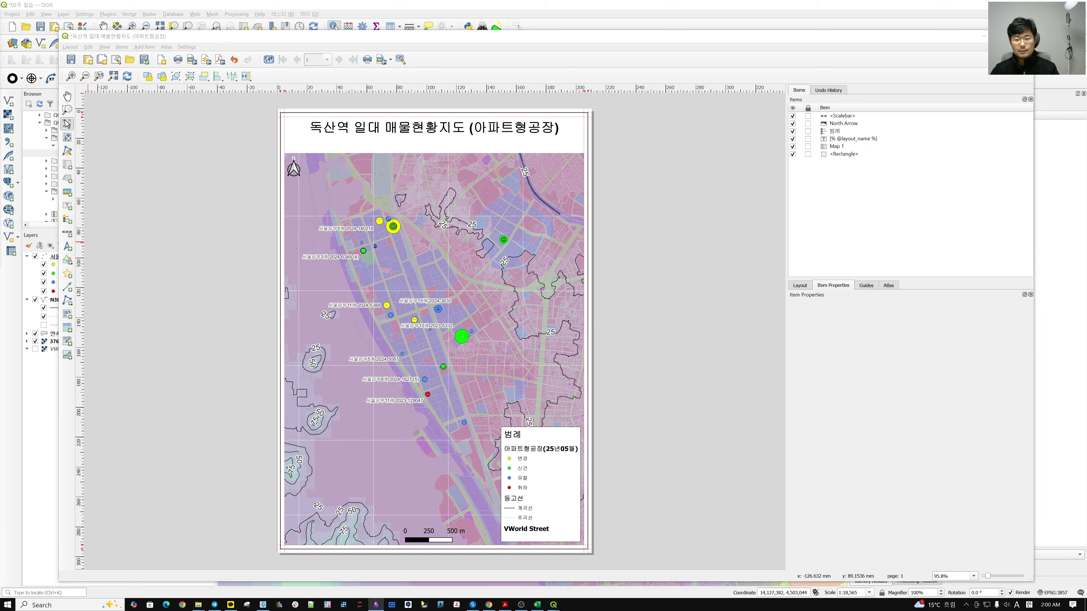
click(422, 308)
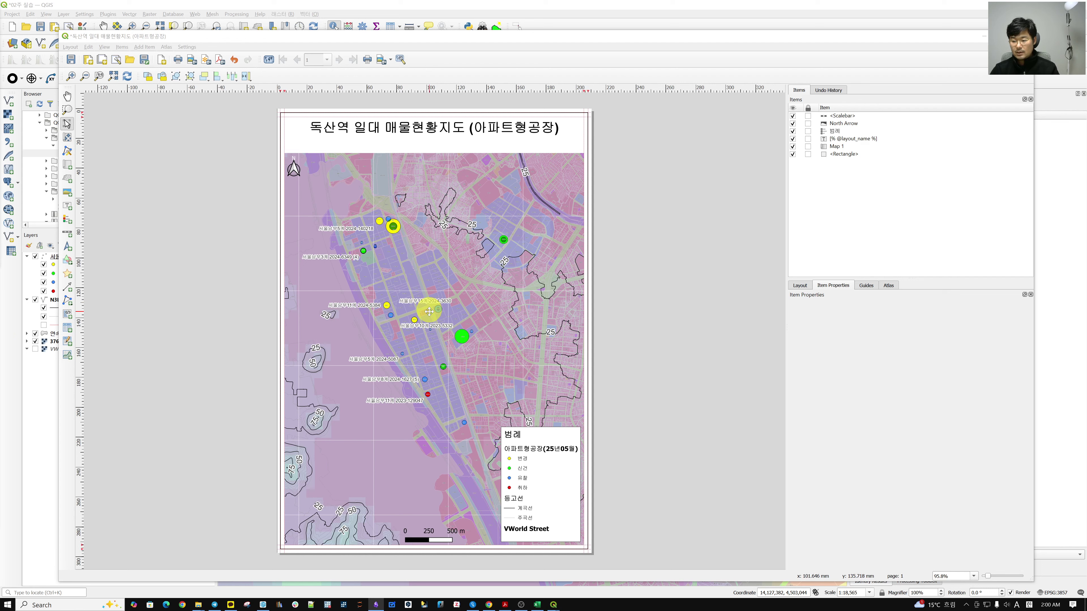
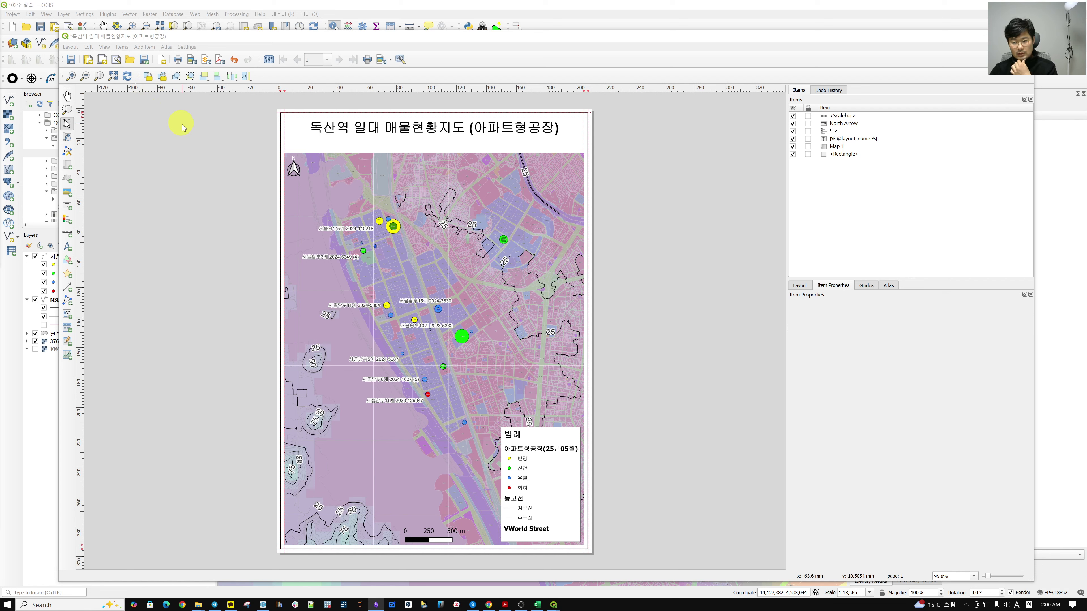
Step: Draw a rectangle shape in the lower-left corner of the map, beside the scale bar
click(150, 47)
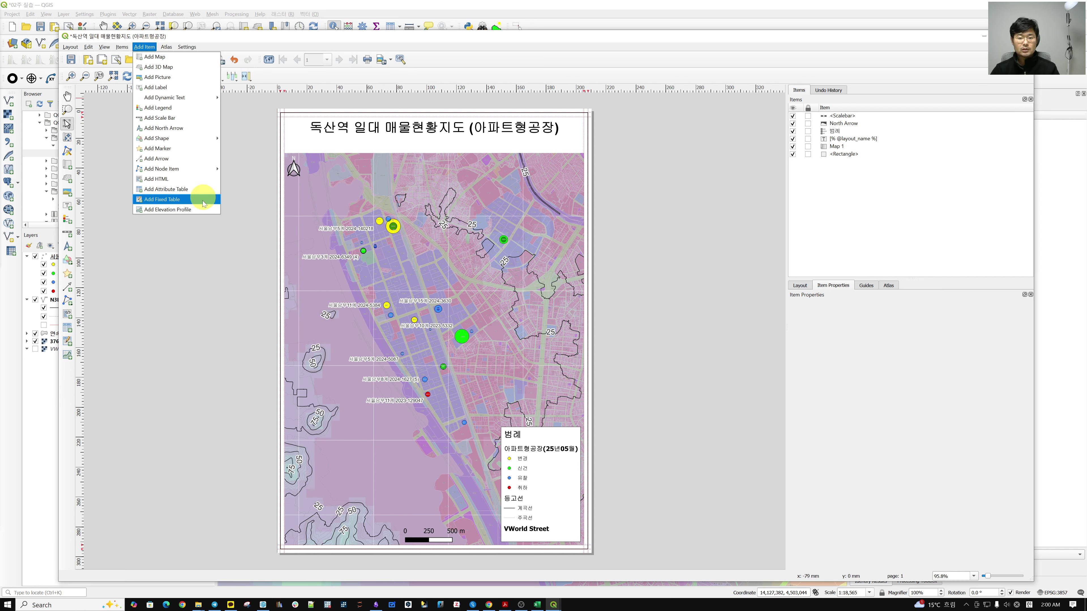
mouse_move(195, 98)
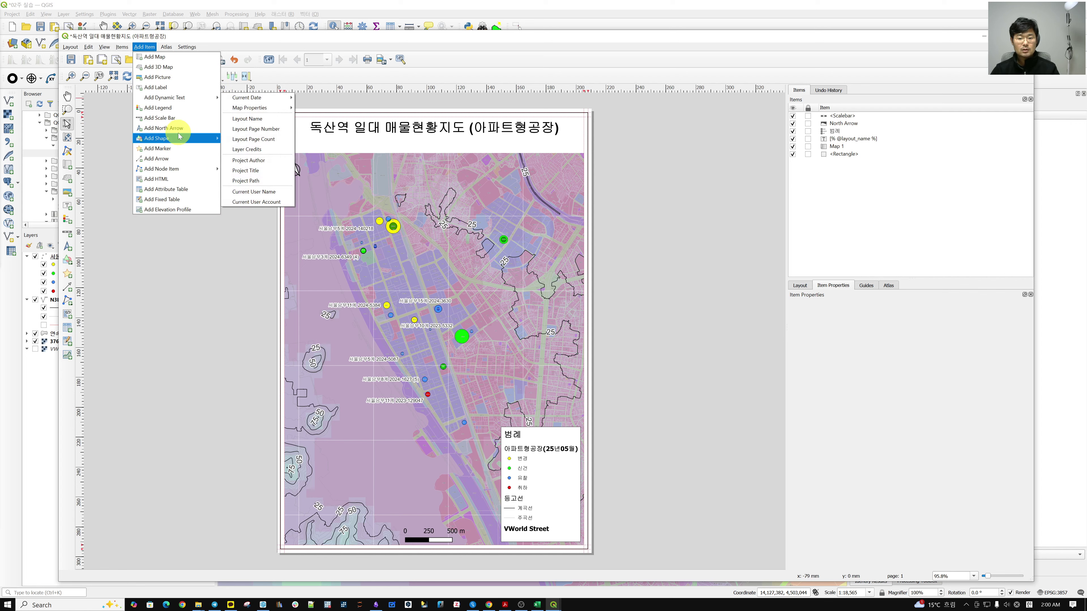
mouse_move(171, 138)
click(250, 140)
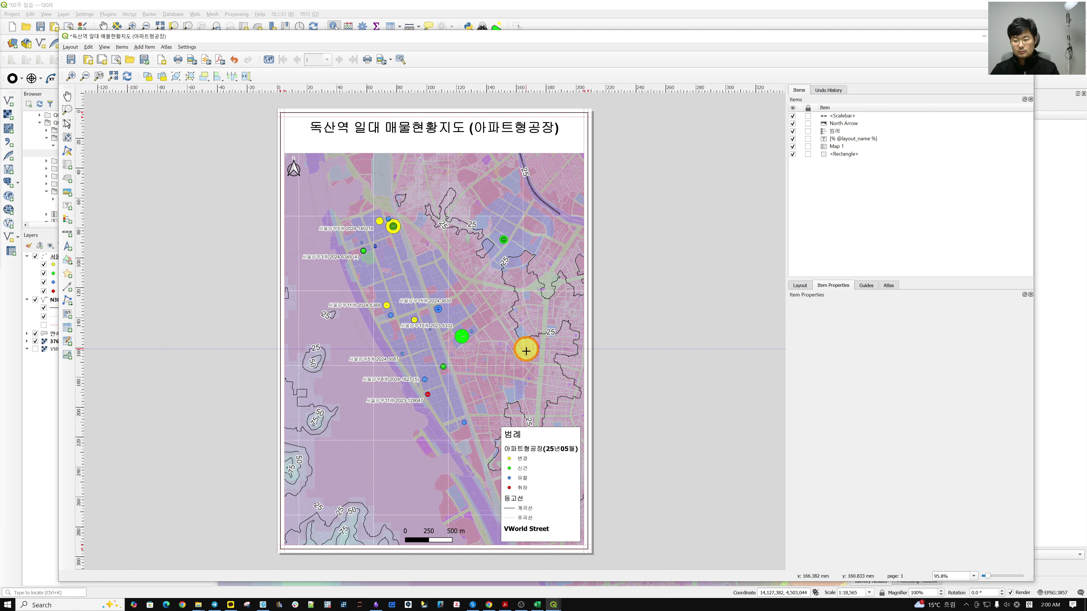
mouse_move(527, 351)
mouse_down()
mouse_move(570, 383)
mouse_move(428, 448)
mouse_move(305, 480)
mouse_move(348, 527)
mouse_move(315, 523)
mouse_move(373, 476)
mouse_up()
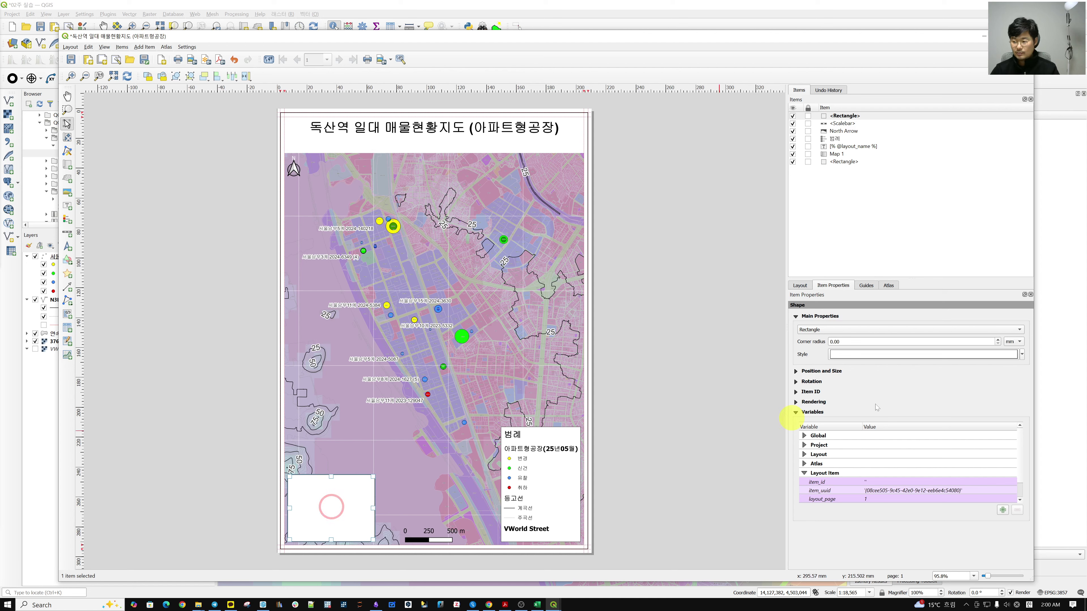
Step: Examine the new rectangle's Simple Fill settings, including its stroke width and stroke colour
click(876, 355)
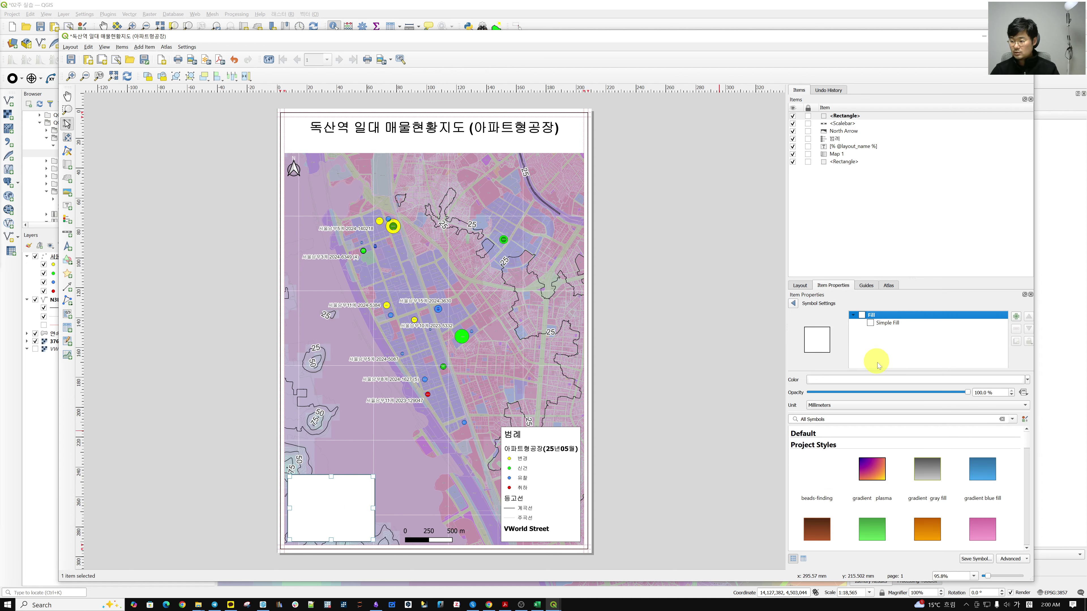
click(888, 324)
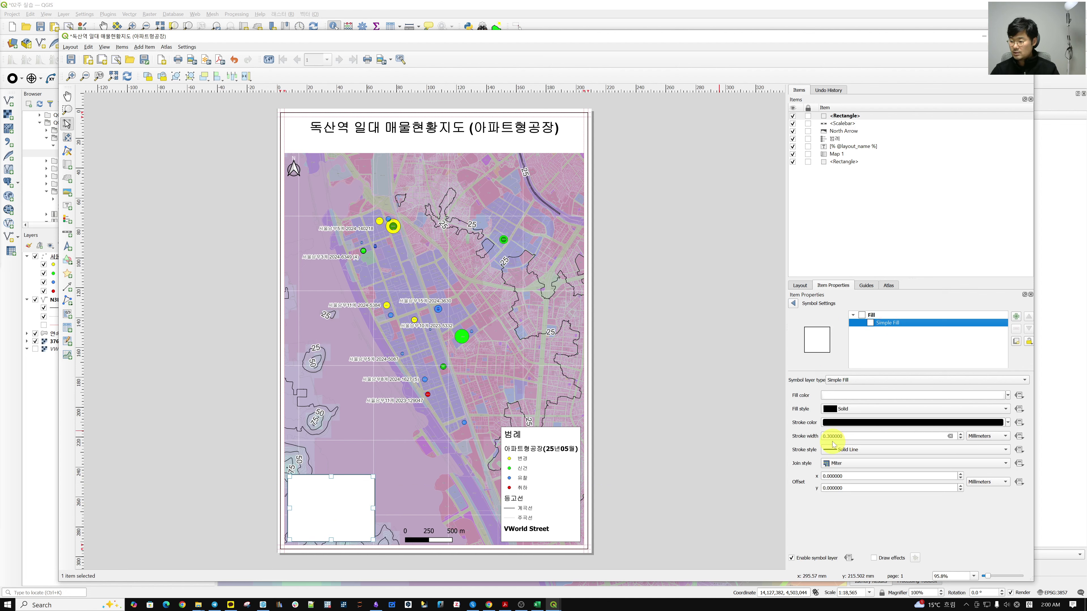
click(689, 478)
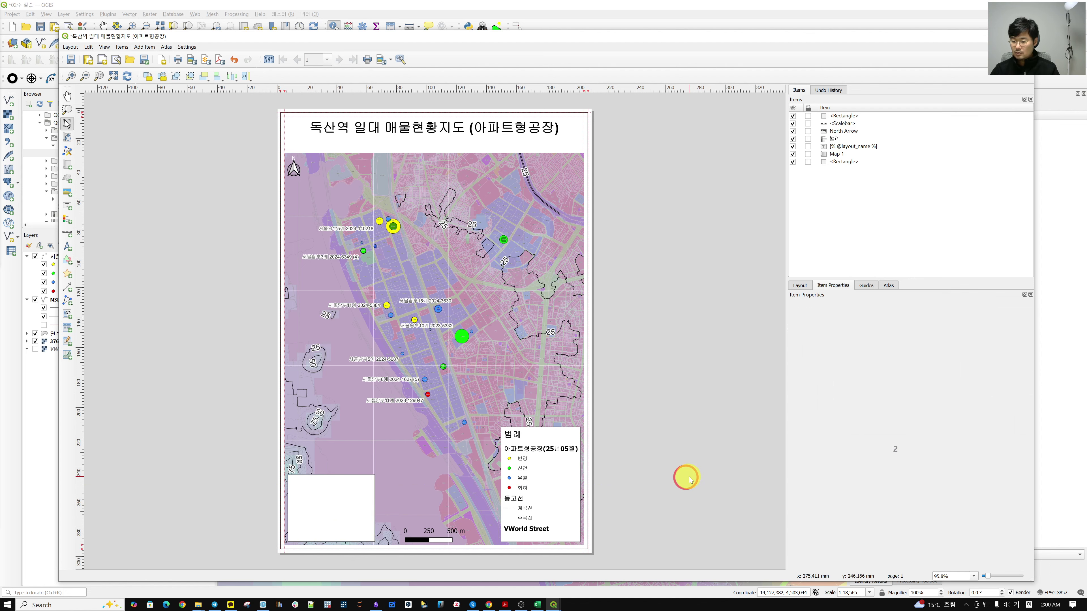
click(304, 512)
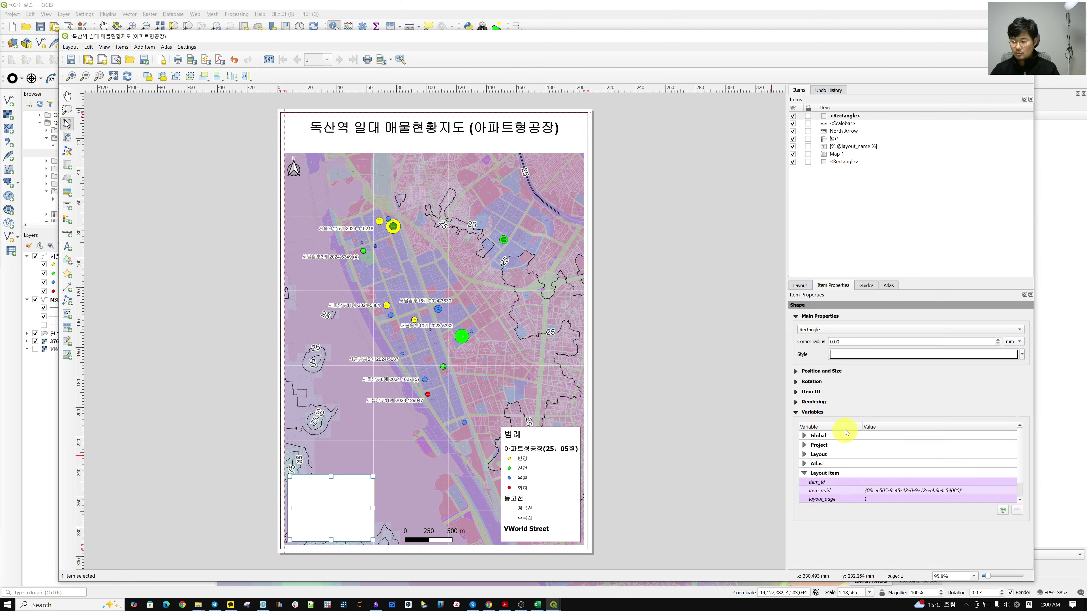
click(869, 355)
click(888, 324)
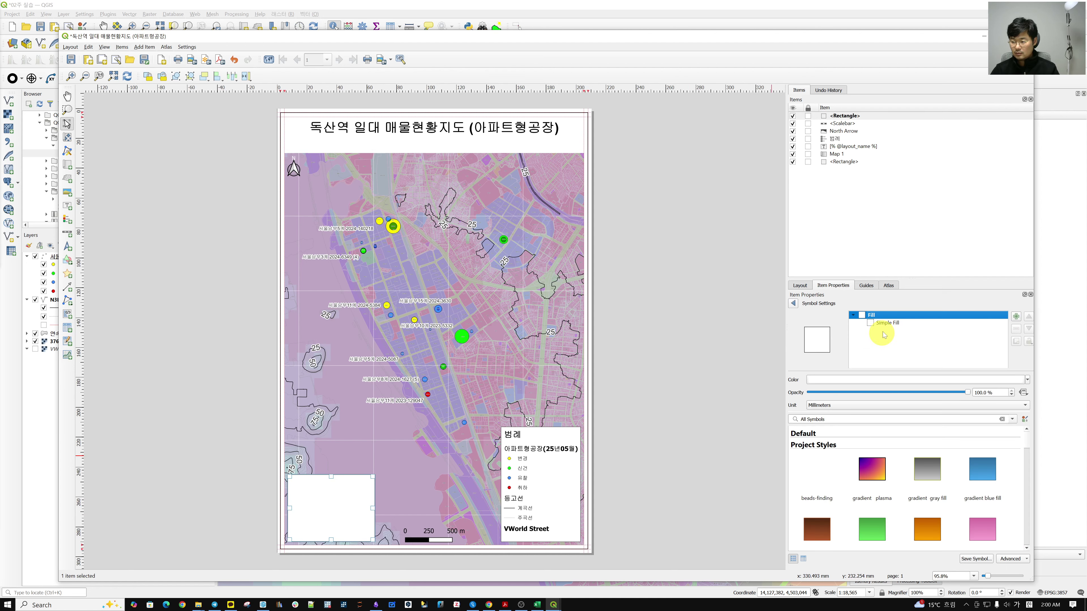
click(881, 422)
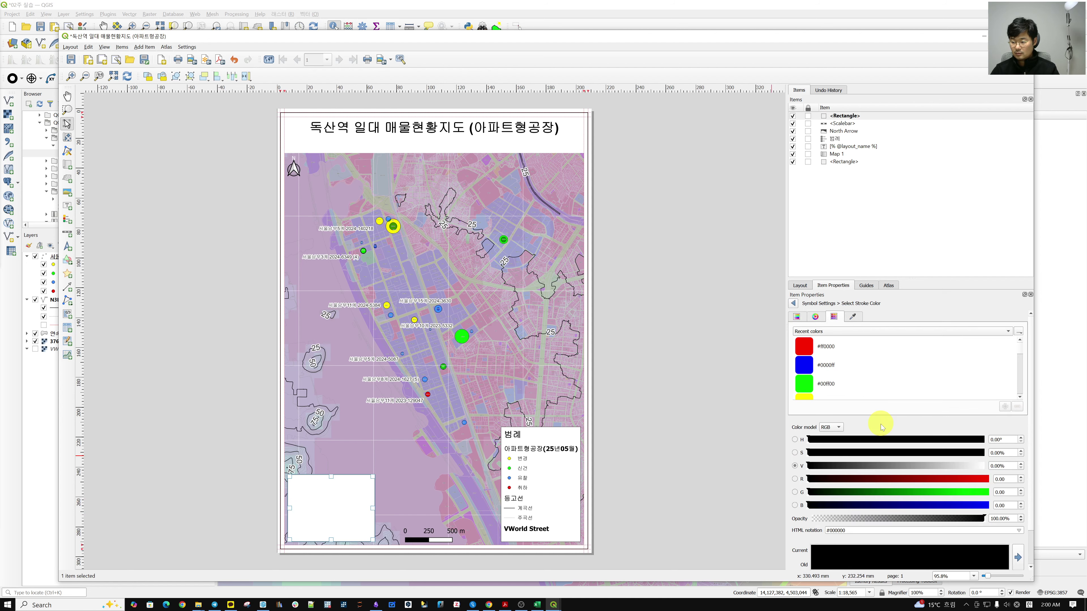
click(713, 466)
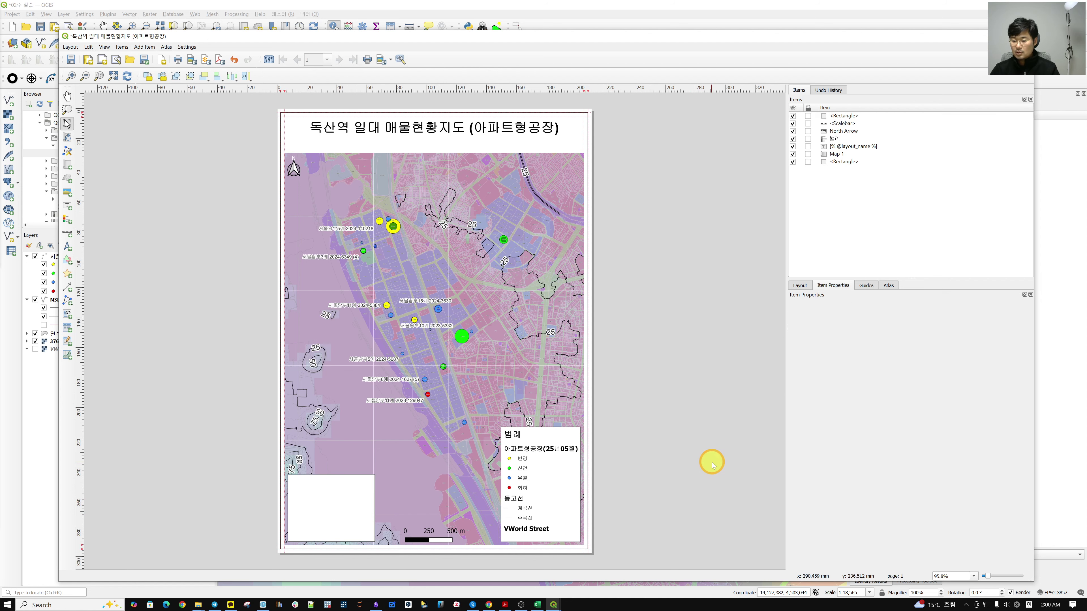
Step: Add a text label inside the upper part of the white rectangle in the map's lower-left corner
click(167, 46)
mouse_move(144, 47)
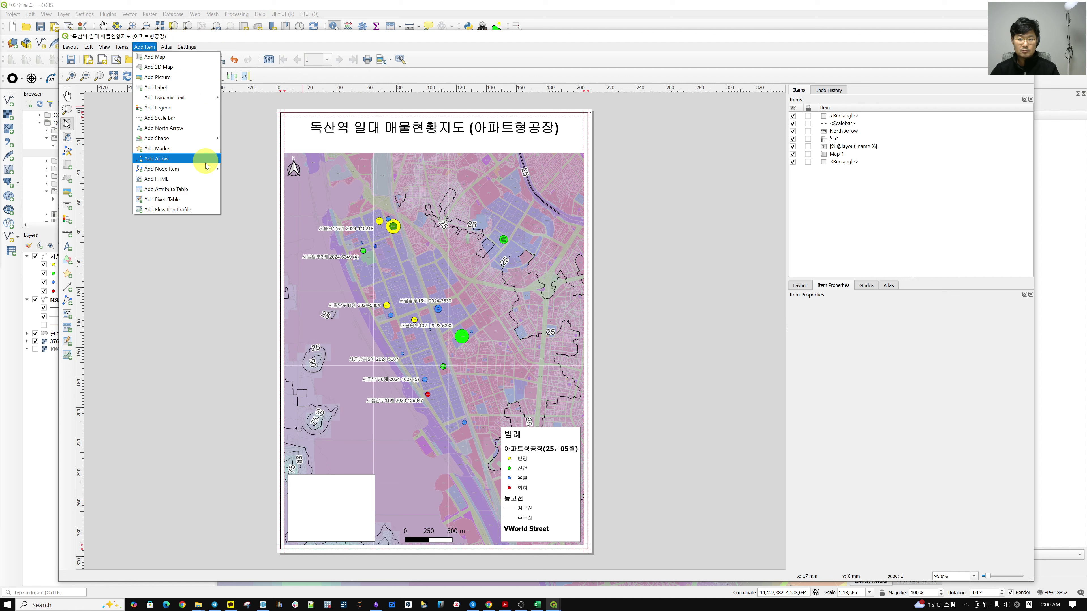
click(190, 88)
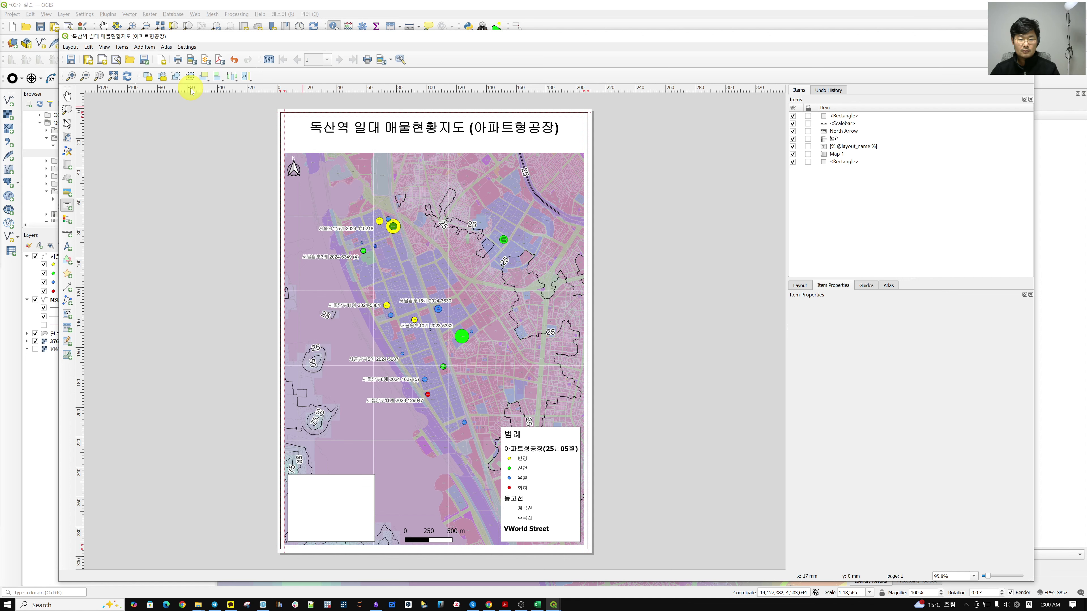
drag(305, 498, 340, 479)
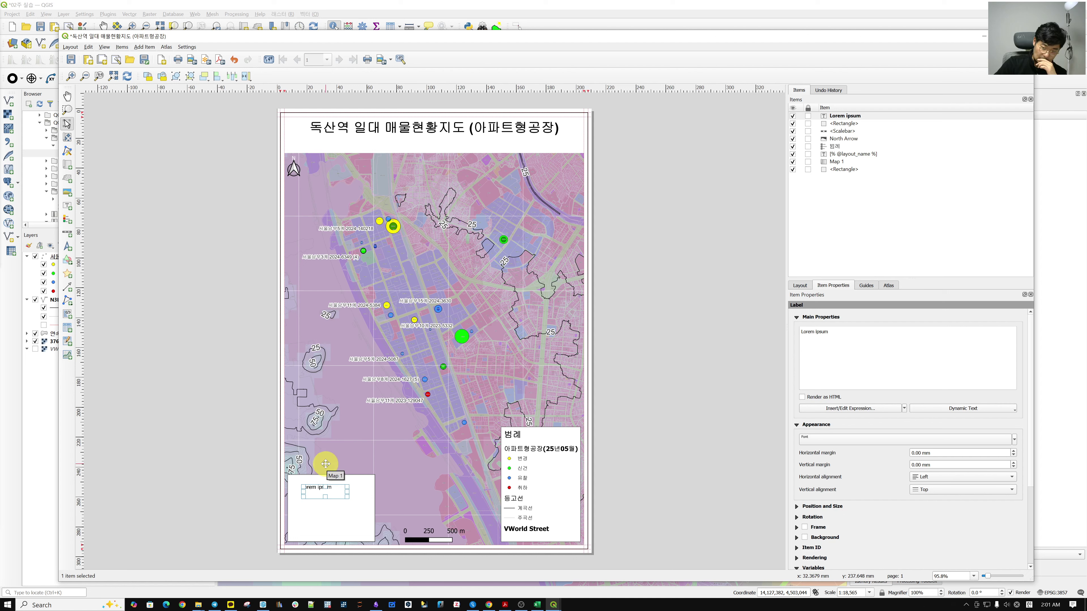
Step: Replace the new label's placeholder text with three lines: "자료 출처", "1) 브이월드" and "2) 국토정보플랫폼"
triple_click(849, 333)
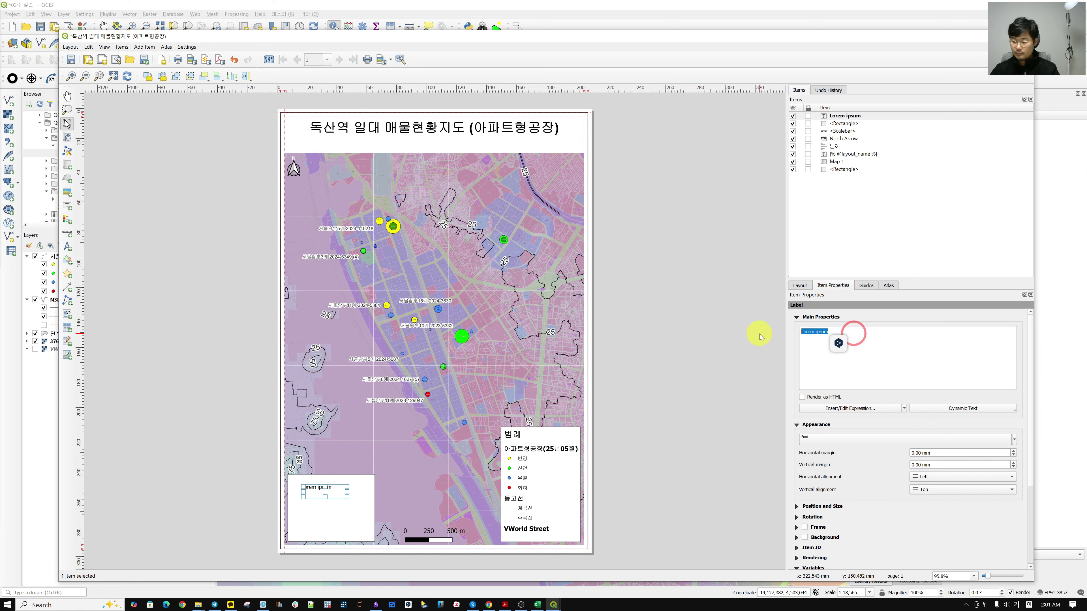
text(ㄹ)
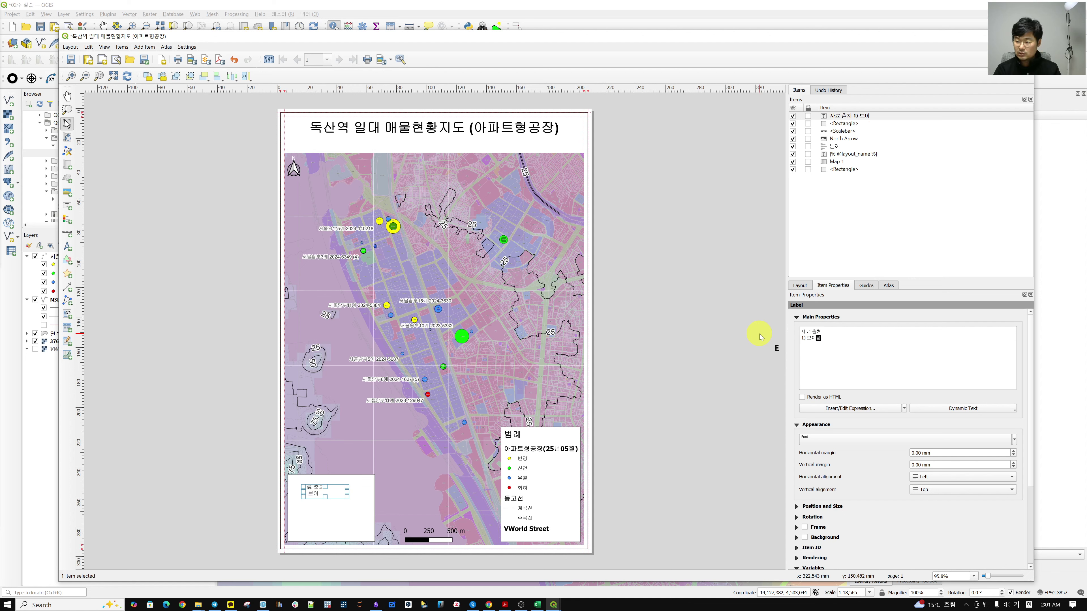
text(2) 국토정보플랫폼)
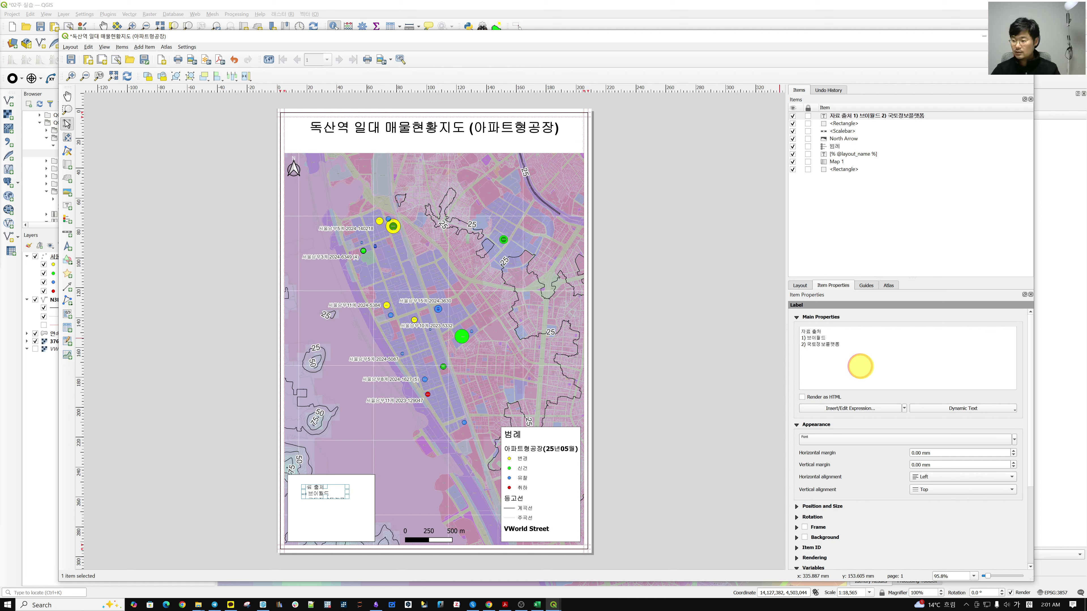
Step: Set the data source label's font size to 10 points
scroll(883, 379, down, 3)
scroll(883, 379, up, 3)
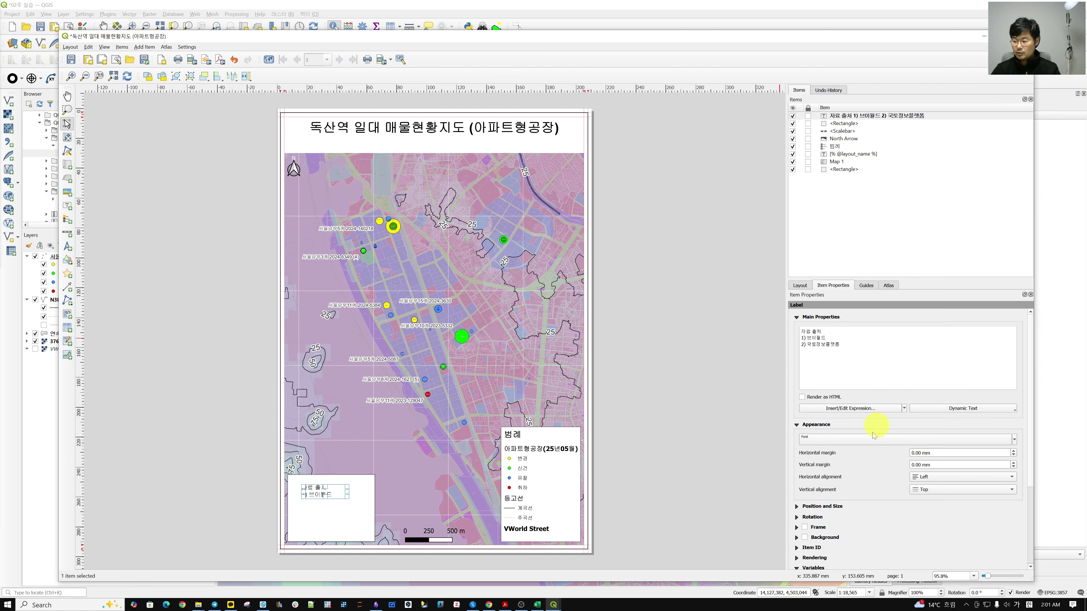
click(841, 437)
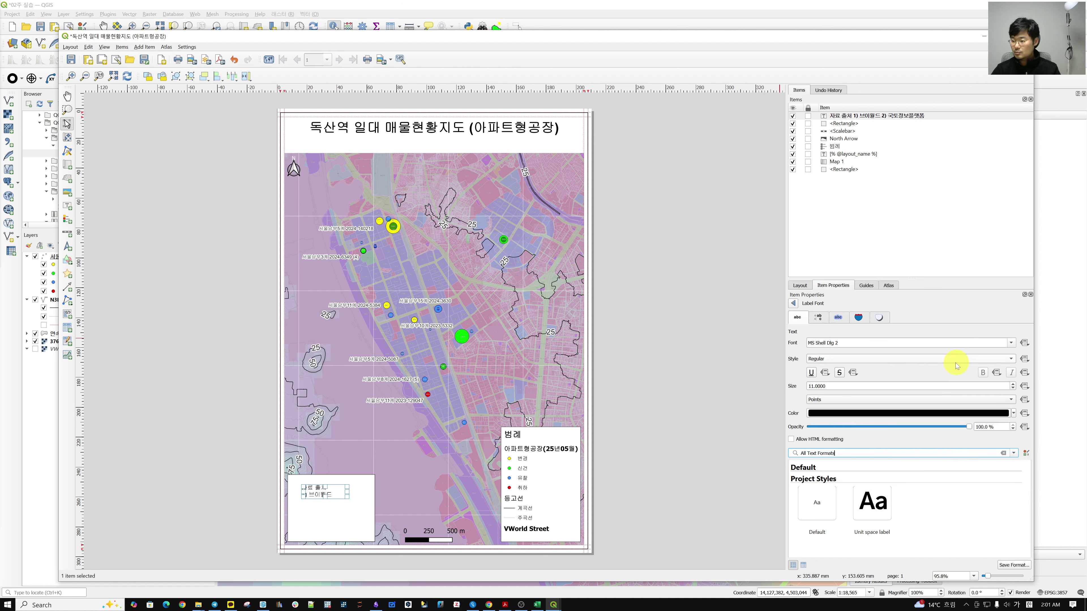
click(1012, 389)
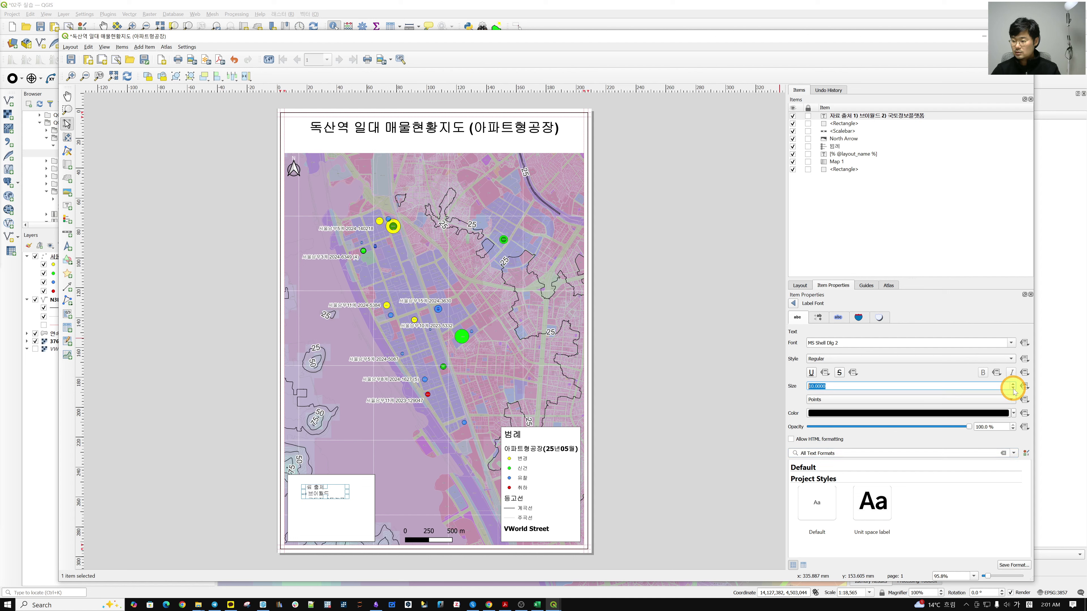
click(1012, 359)
click(1013, 359)
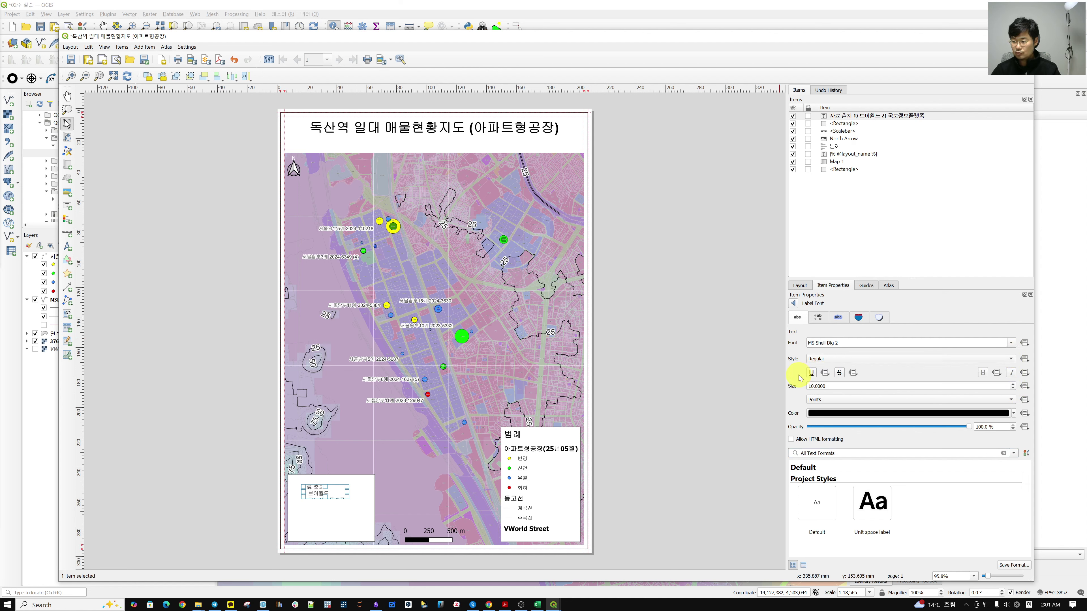
click(656, 513)
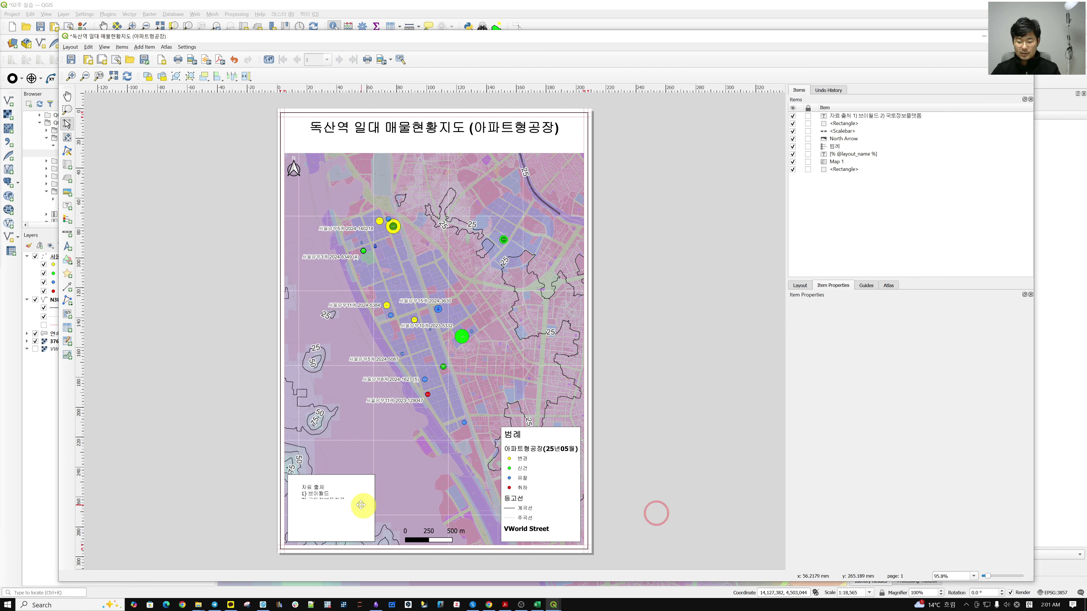
Step: Move the data source label into the lower-left corner of the white rectangle and shrink the rectangle to fit closely around the text
click(313, 495)
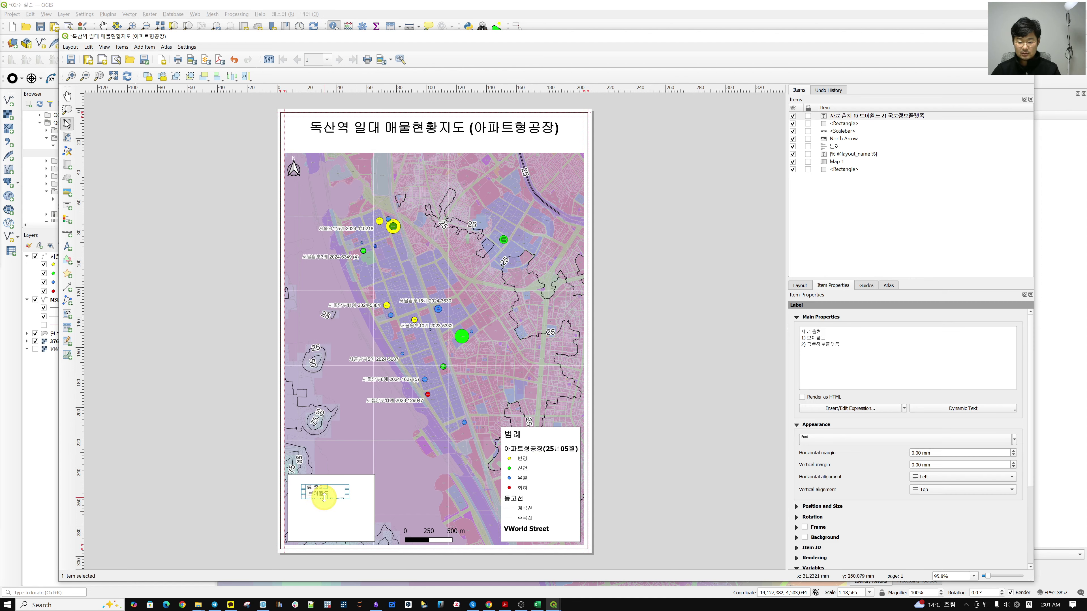
drag(324, 498, 310, 517)
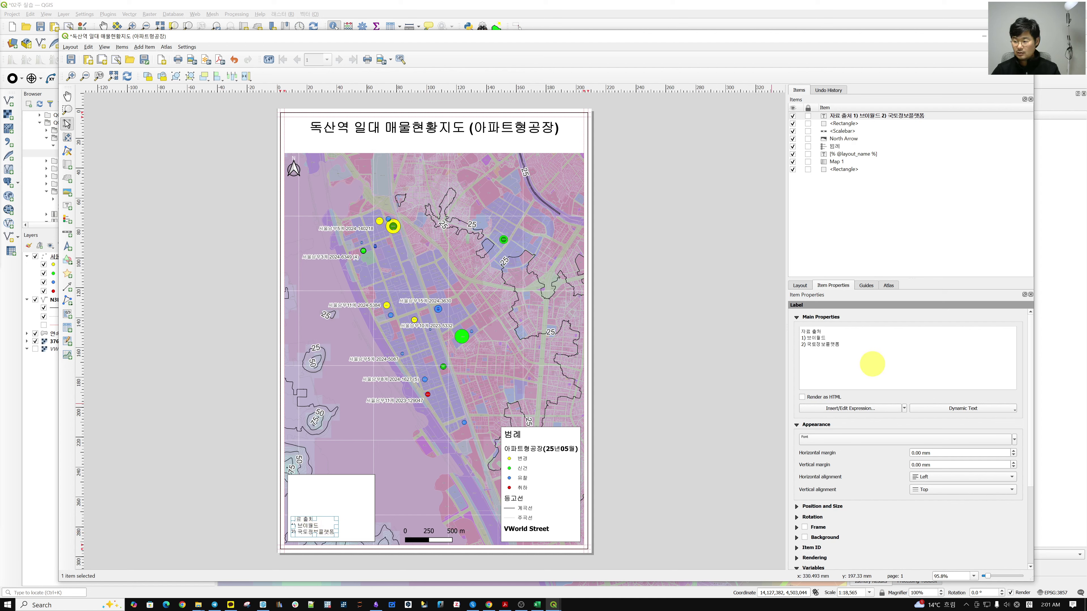
click(370, 487)
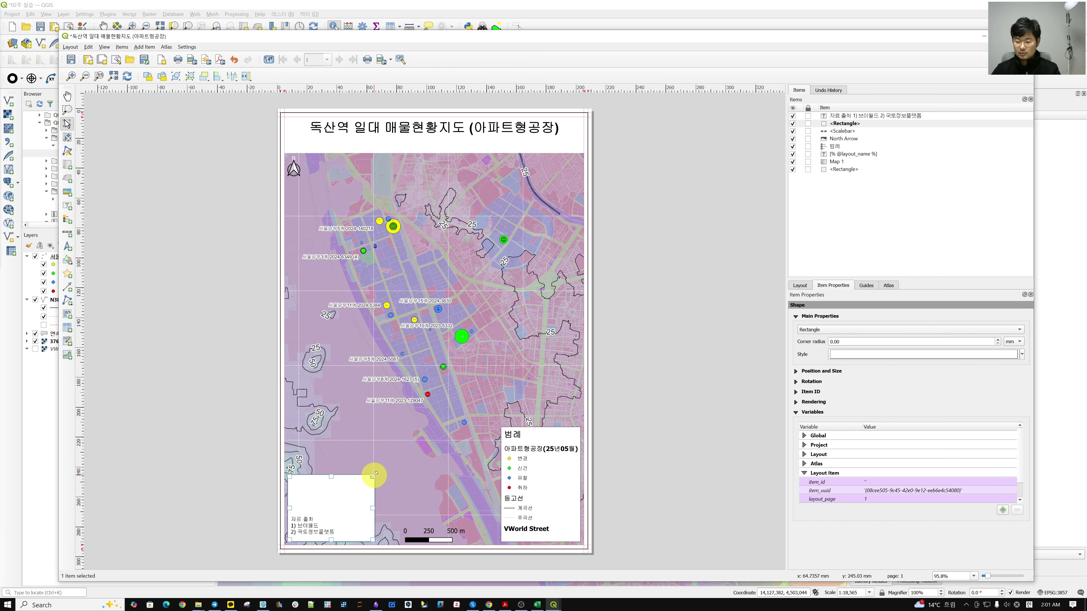
drag(373, 477, 338, 513)
click(678, 483)
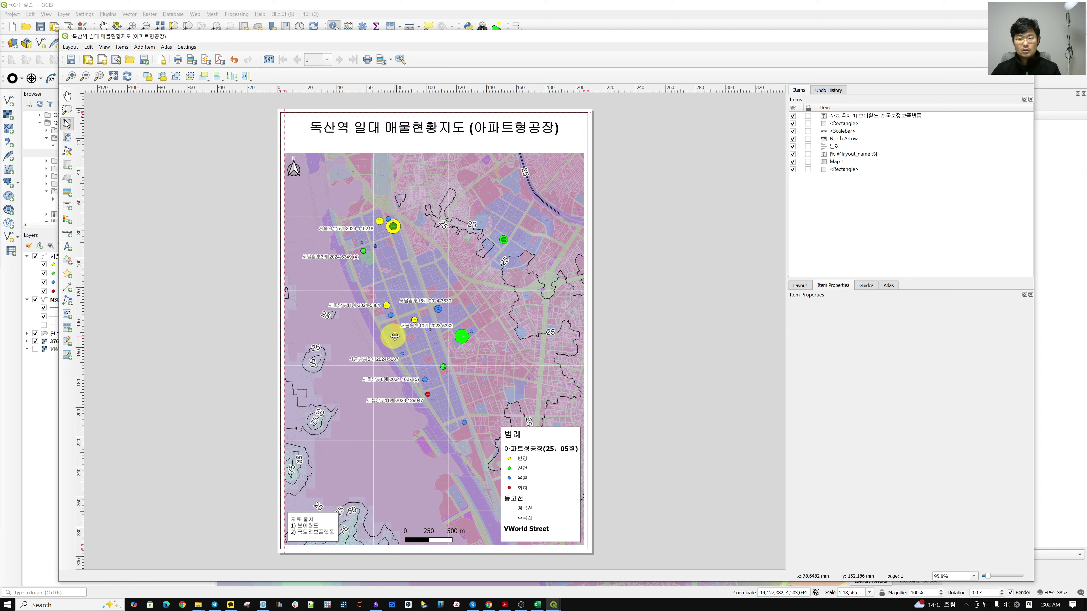
Step: Move the title label slightly down so it sits midway between the page border and the map
click(462, 175)
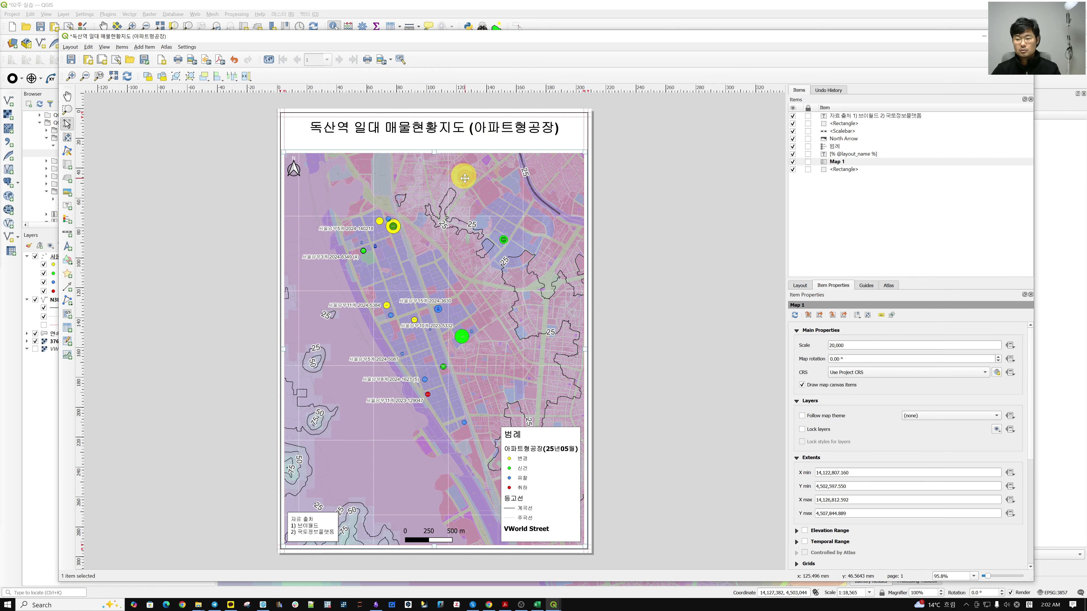
click(449, 133)
drag(444, 129, 445, 134)
click(700, 239)
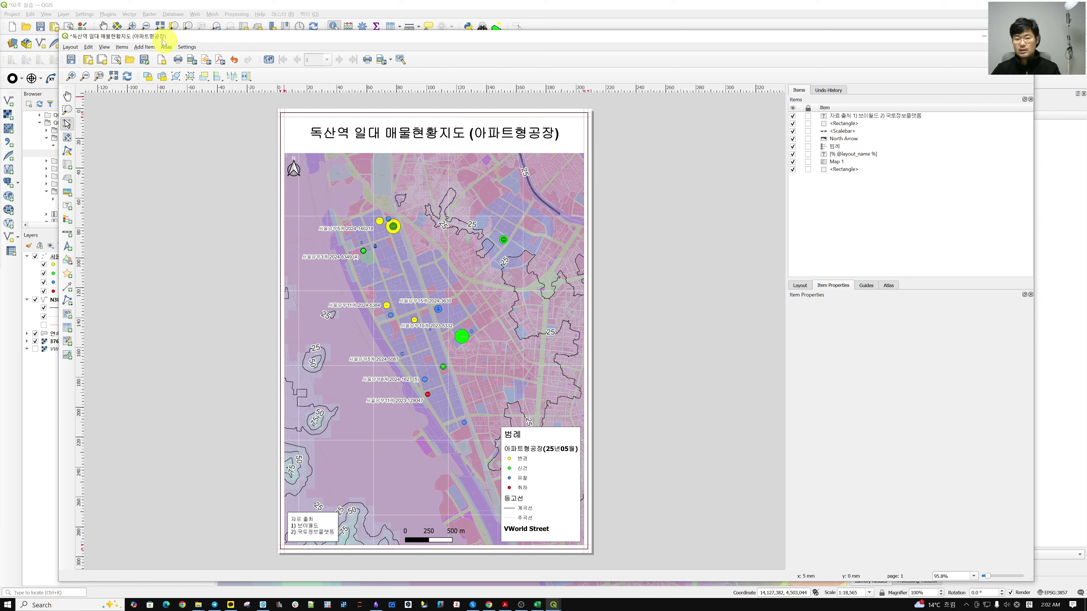
Step: Save the project and export the layout as a PDF named "독산역 일대 매물현황지도 (아파트형공장)" with the default export options
click(71, 60)
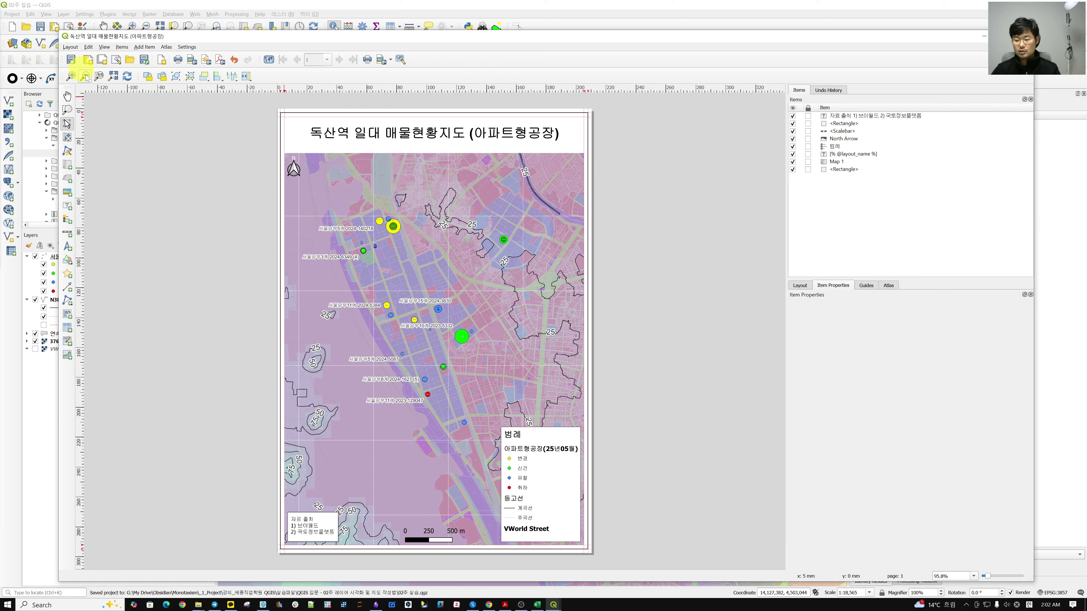
click(69, 47)
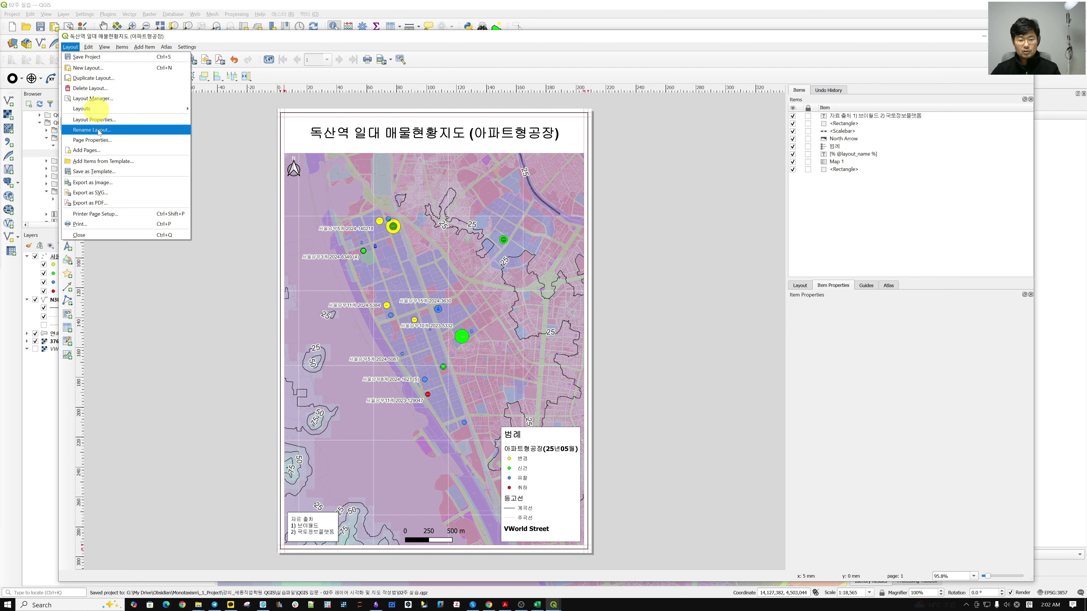
click(121, 203)
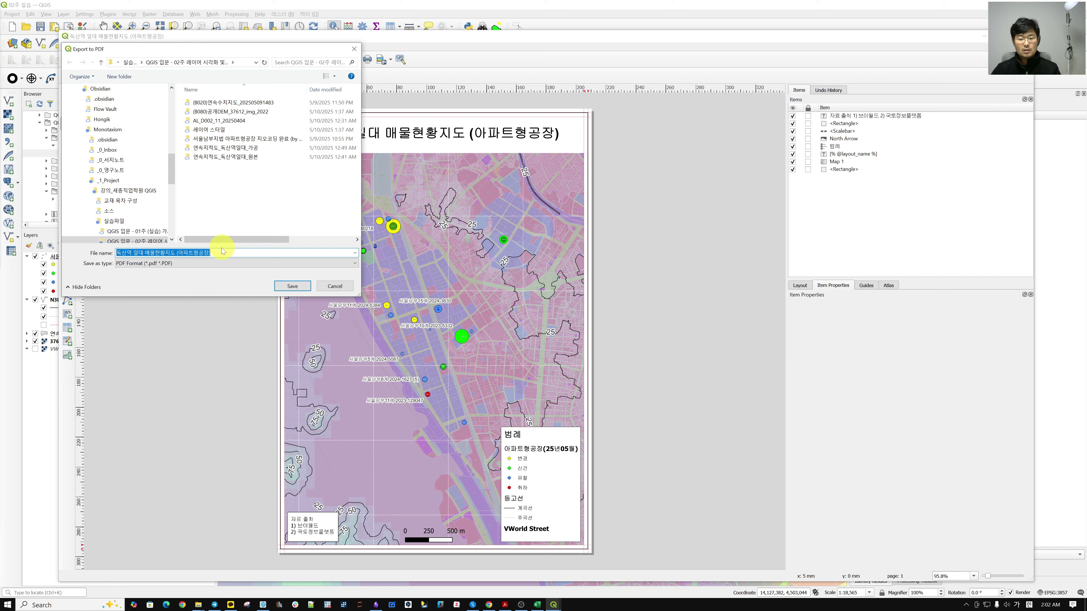
click(293, 286)
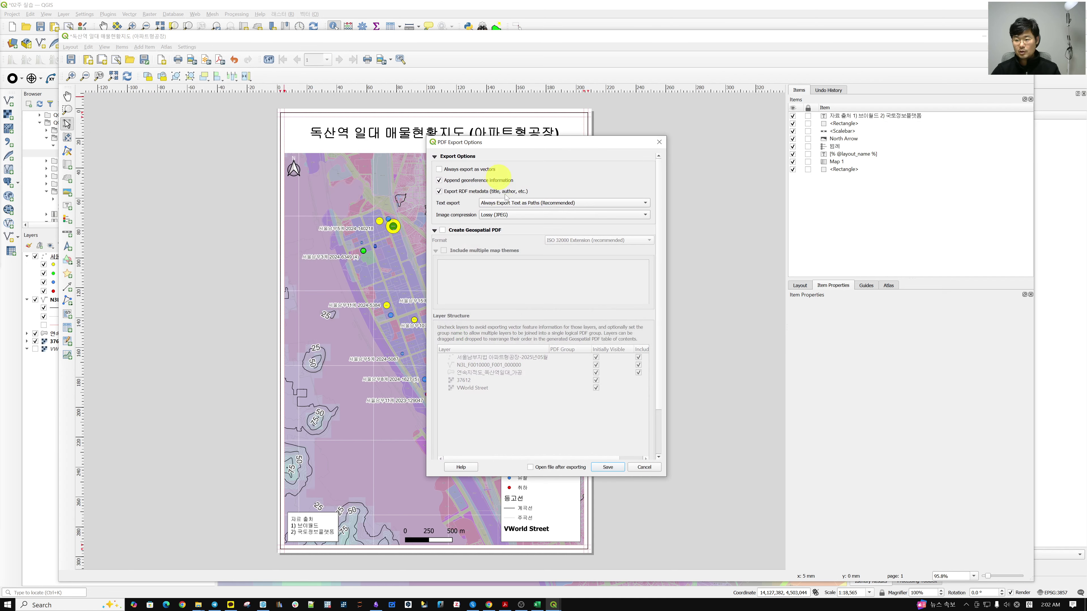
click(599, 467)
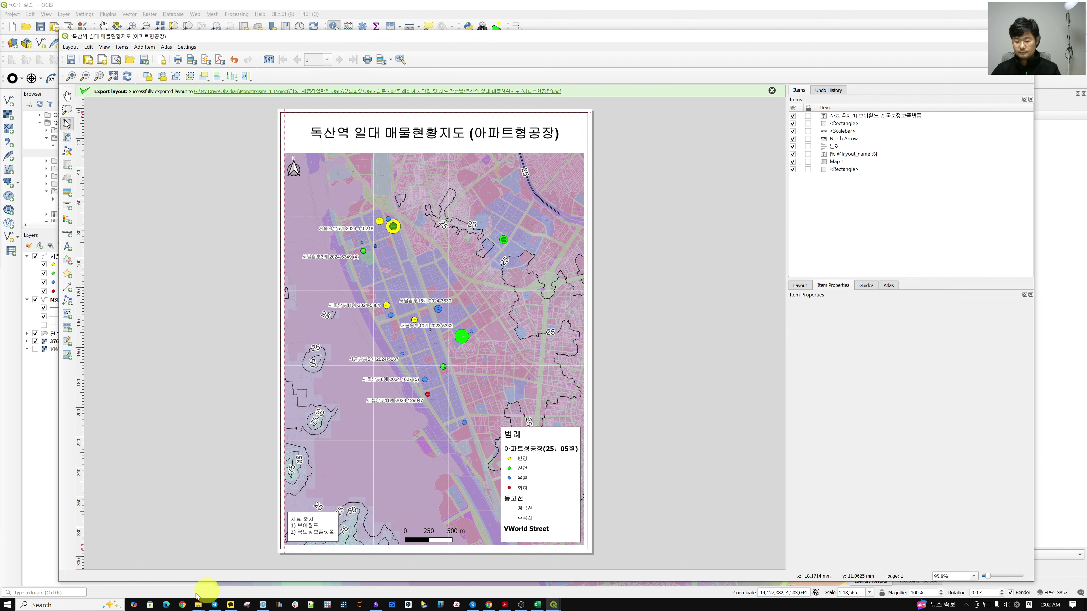
Step: Switch to the project folder in File Explorer and open the exported PDF "독산역 일대 매물현황지도 (아파트형공장)" in Adobe Acrobat
mouse_move(200, 608)
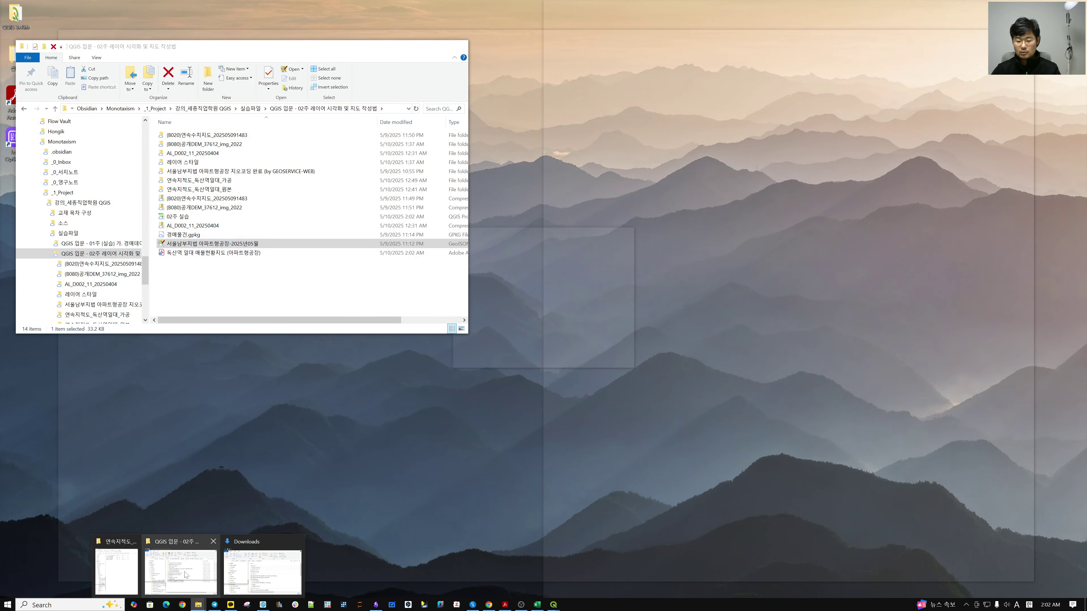
click(186, 575)
click(237, 255)
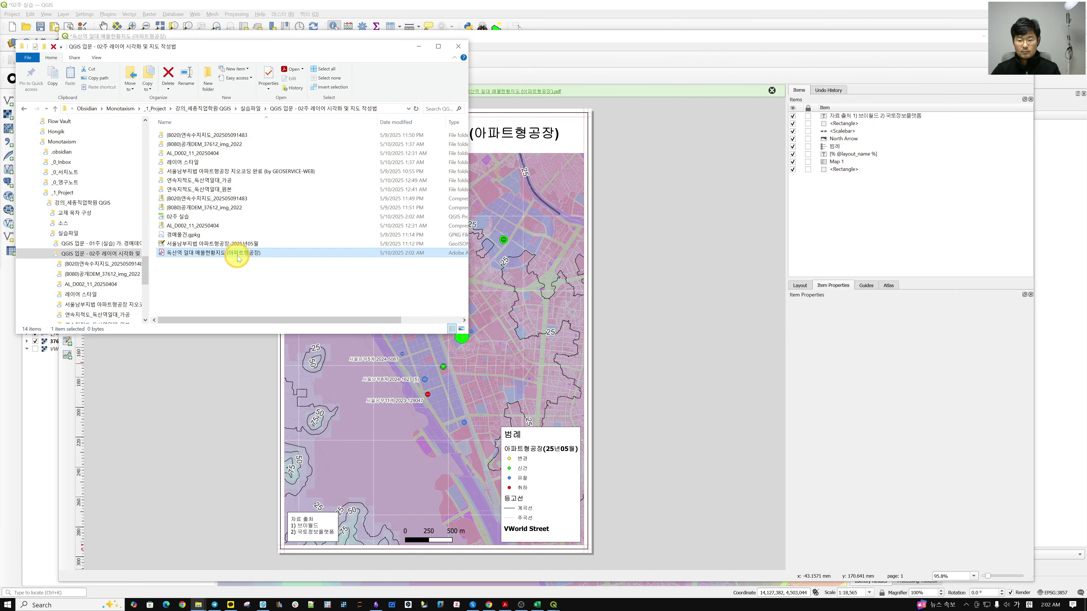
double_click(237, 255)
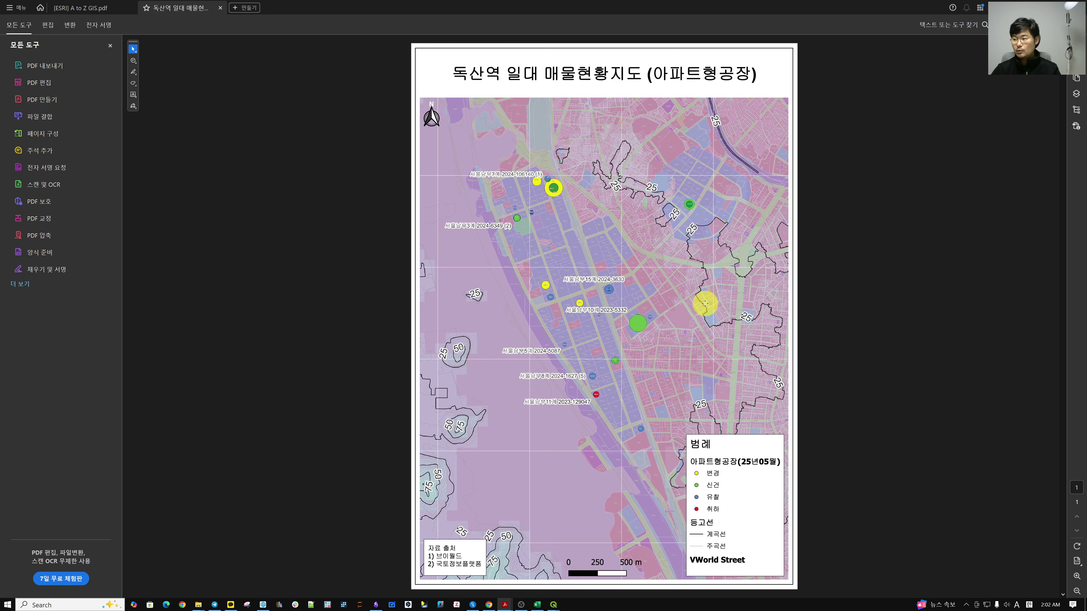
Step: Examine the exported PDF map up close, including parcel numbers, property labels, title, legend, scale bar and data source box, then as a full page
scroll(637, 330, up, 1)
scroll(636, 330, up, 7)
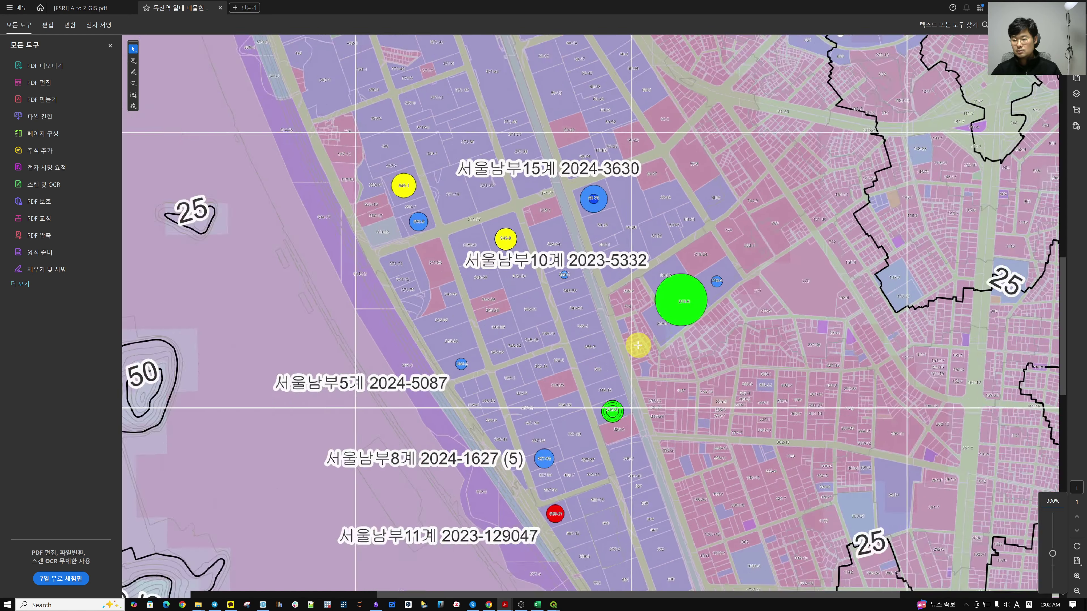
scroll(643, 352, down, 2)
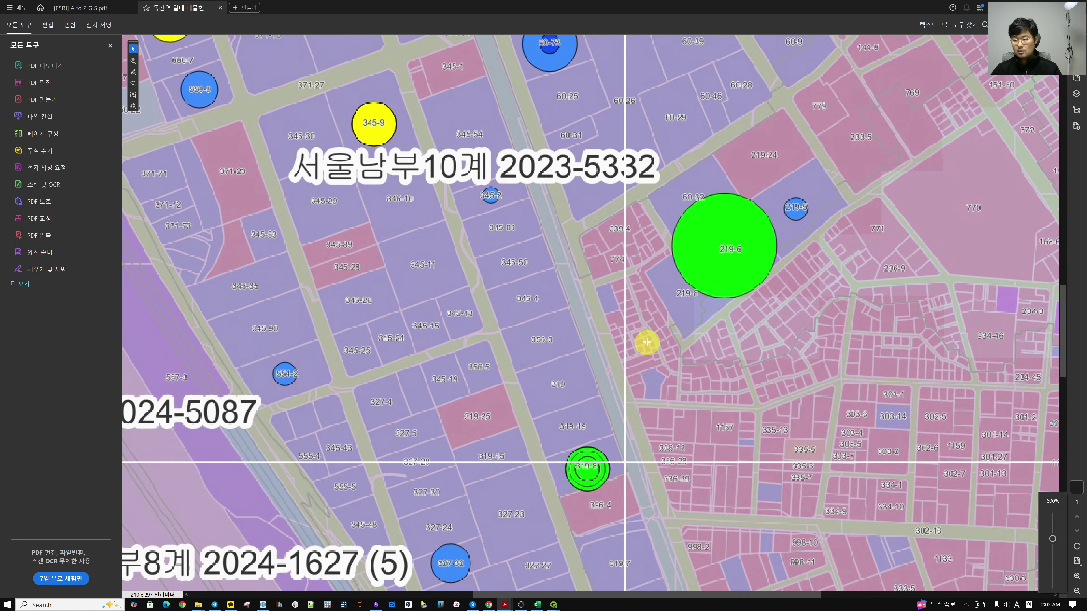
scroll(558, 369, down, 2)
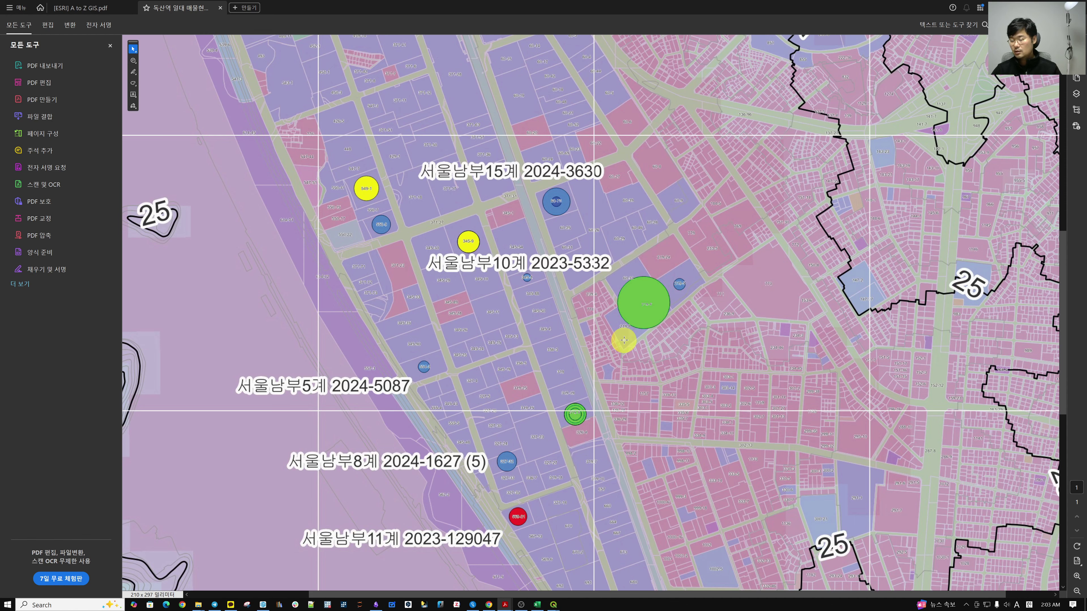
scroll(654, 307, up, 10)
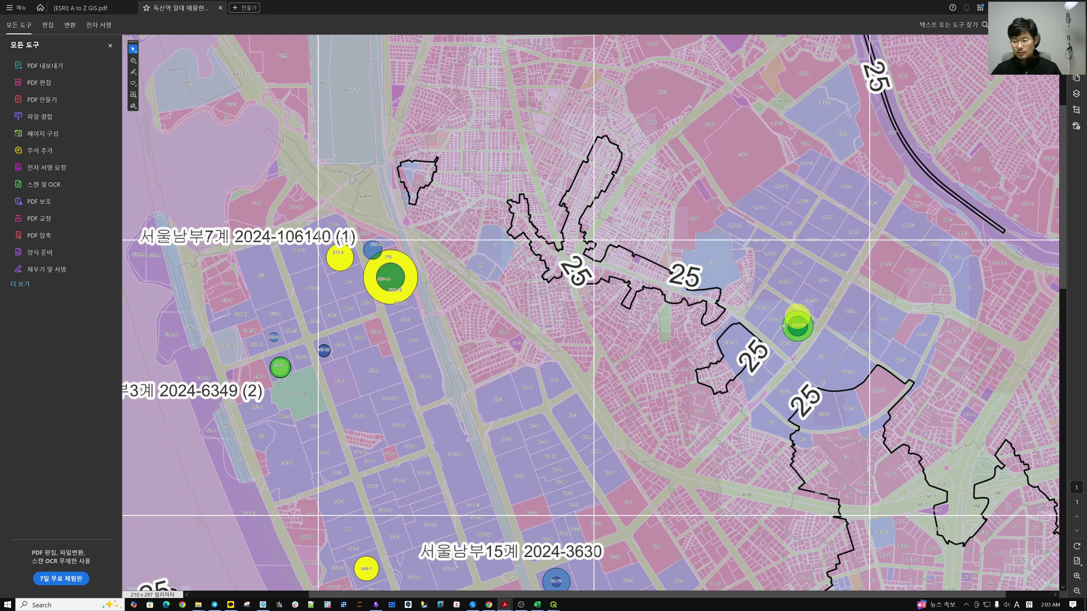
scroll(706, 364, up, 3)
scroll(633, 360, down, 20)
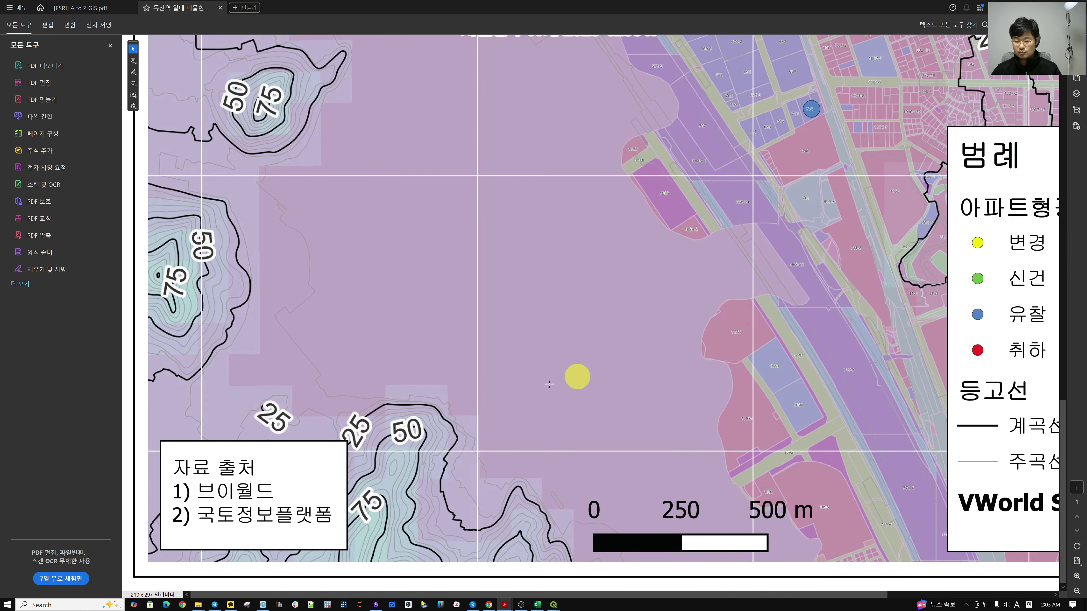
scroll(671, 398, right, 5)
scroll(673, 415, up, 20)
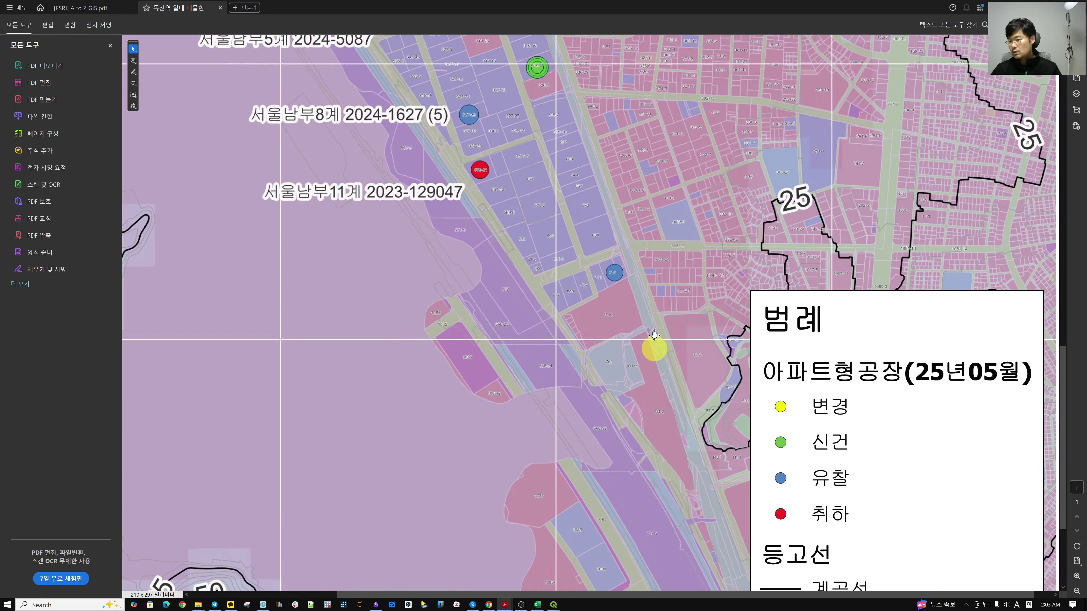
scroll(647, 286, left, 5)
scroll(452, 296, right, 5)
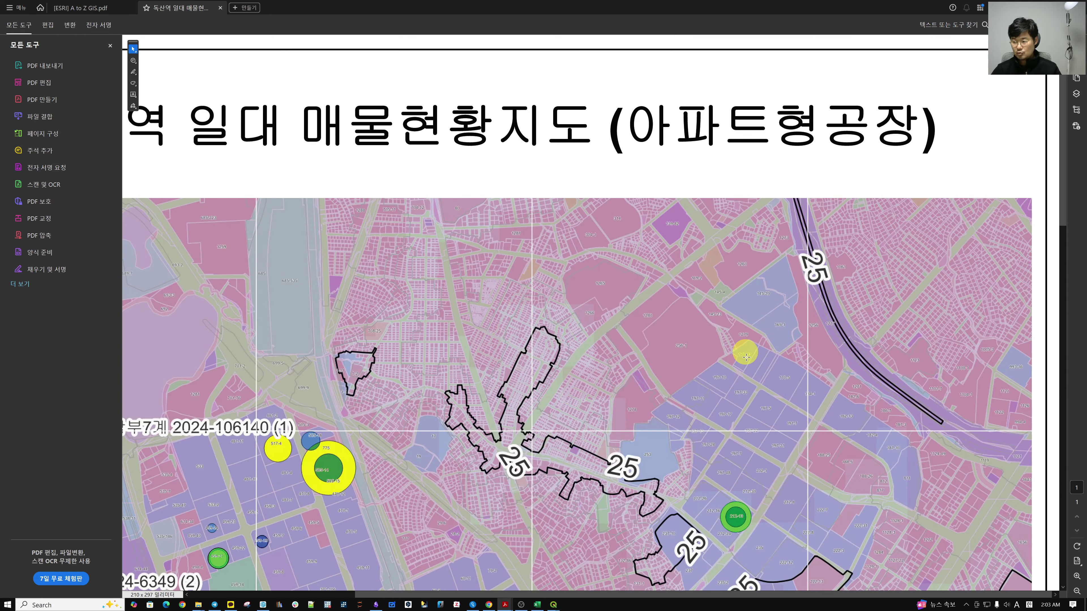
ctrl+scroll(743, 347, down, 5)
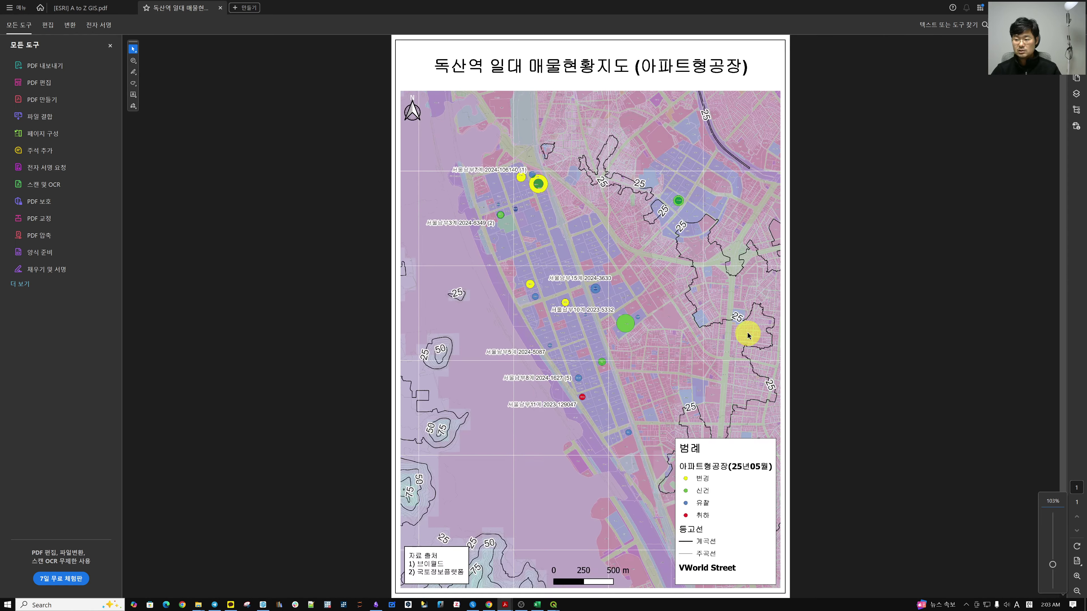
ctrl+scroll(577, 377, up, 3)
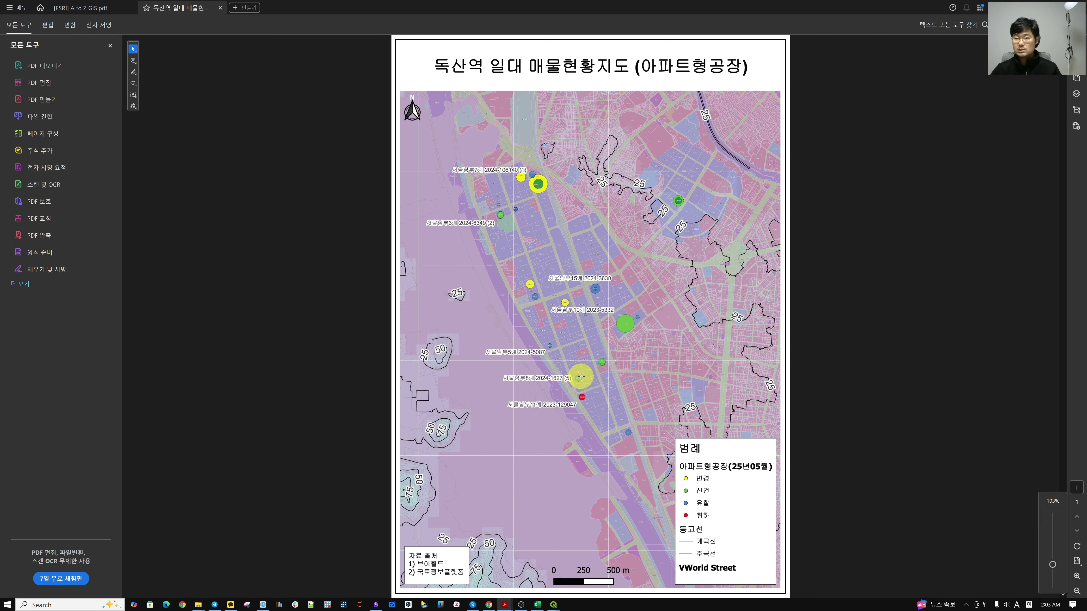